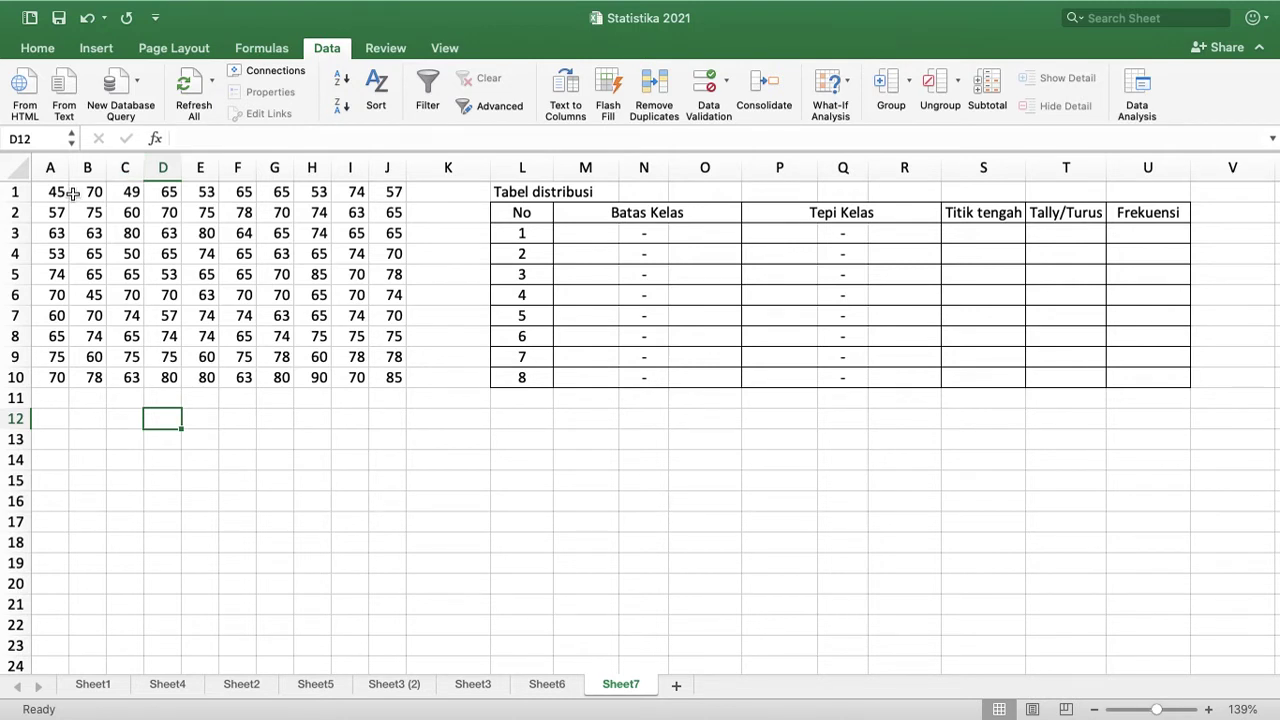
Take the Statistika 2021 workbook out of full screen and move its window so the data and distribution table show beside the PDF slide
{"action": "mouse_move", "coordinate": [207, 8]}
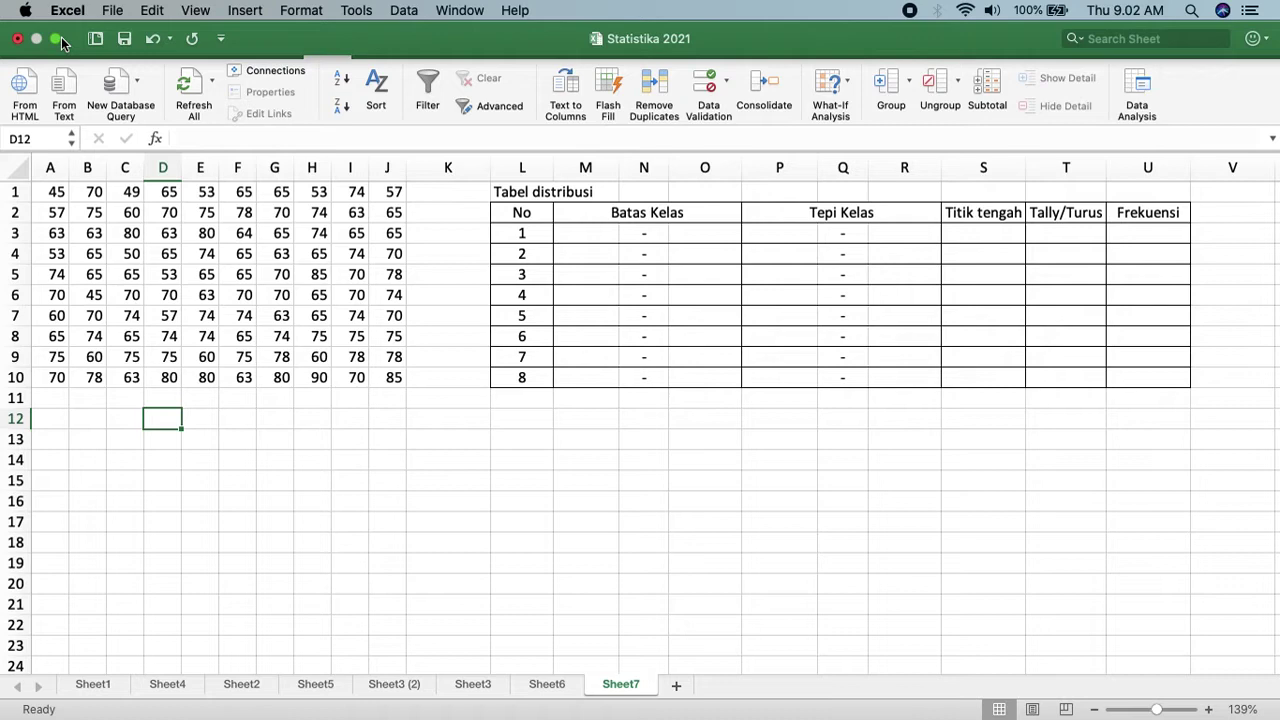
{"action": "left_click", "coordinate": [59, 41]}
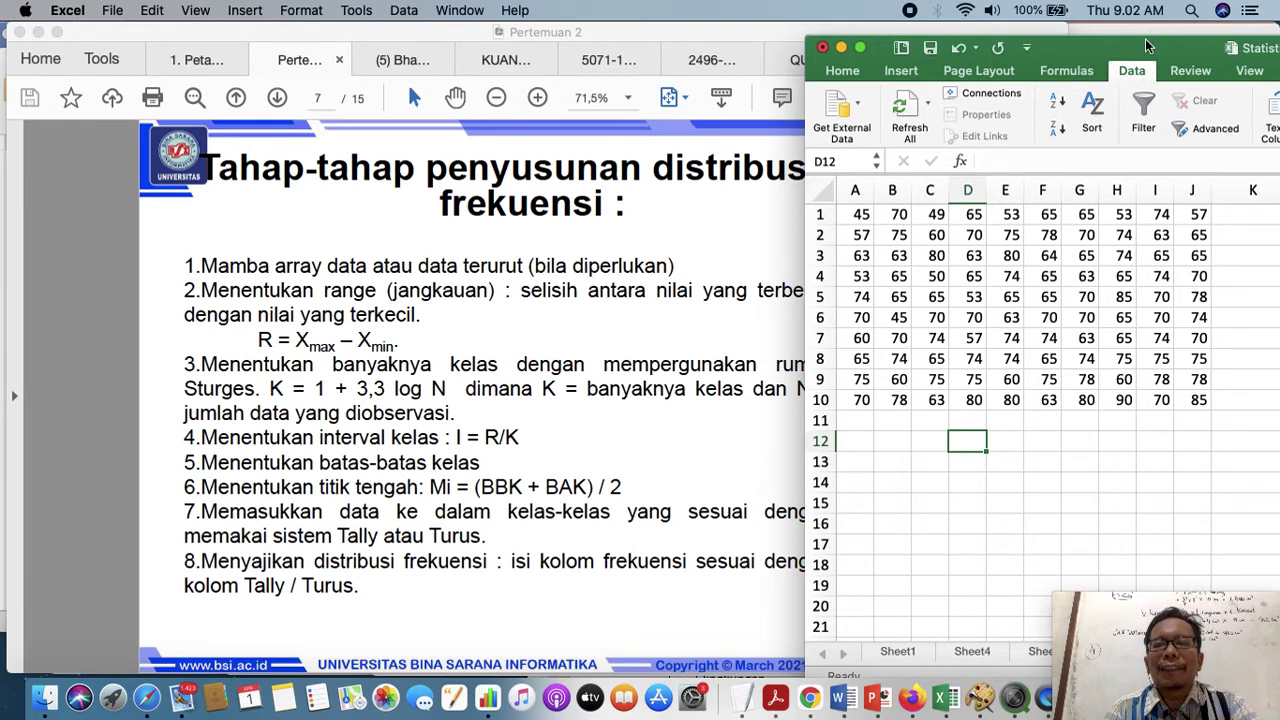
{"action": "left_click_drag", "start_coordinate": [1142, 49], "coordinate": [690, 30]}
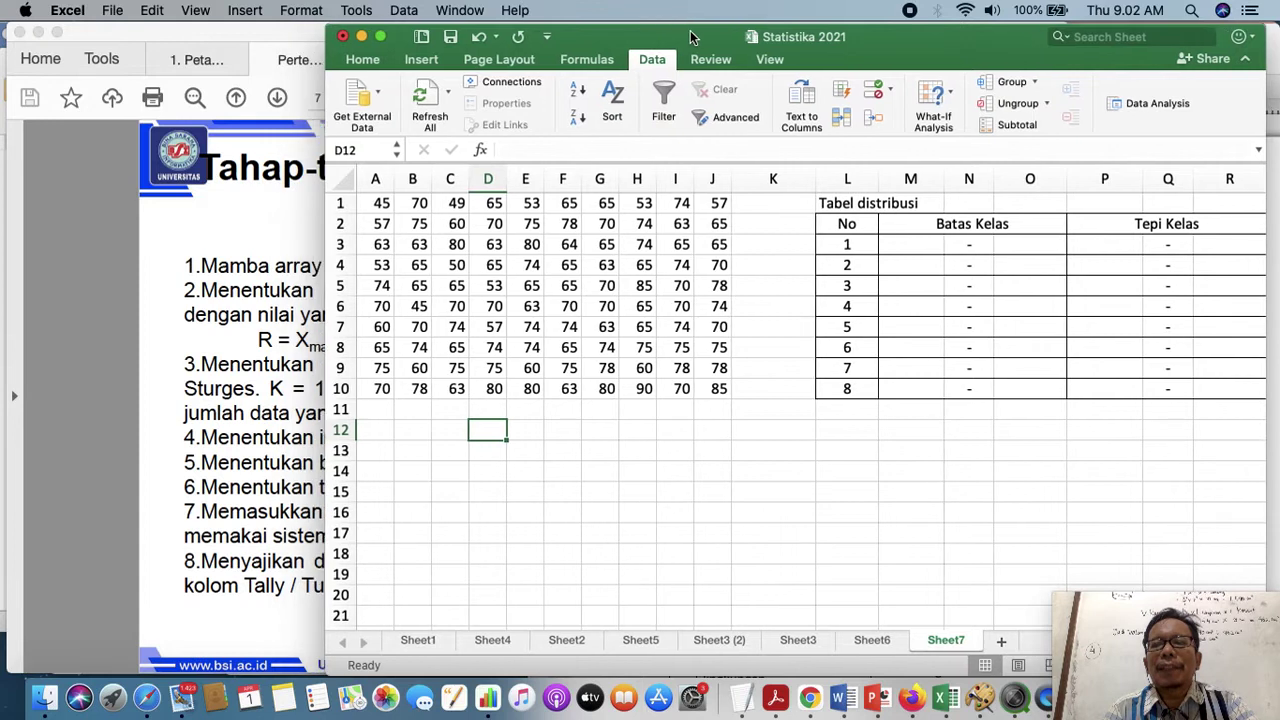
Enter the label "X max =" in cell K12 below the data
{"action": "left_click", "coordinate": [760, 433]}
{"action": "type", "text": "X"}
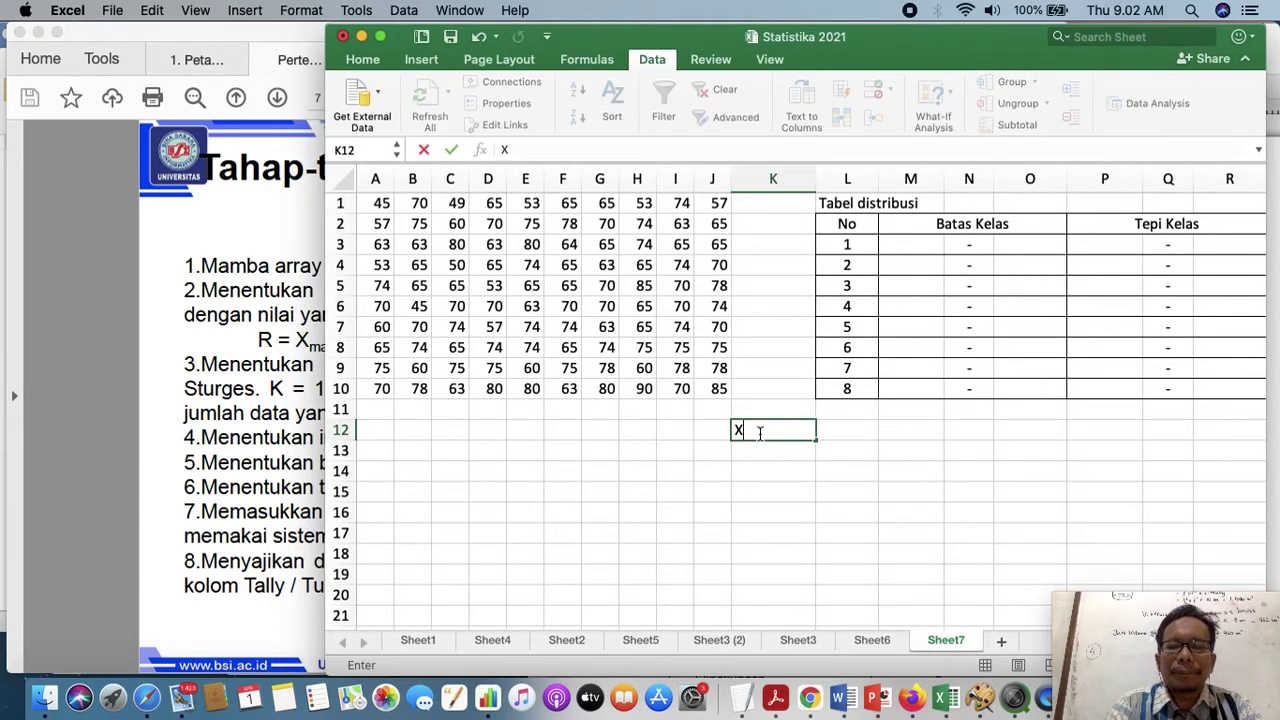
{"action": "type", "text": " max ="}
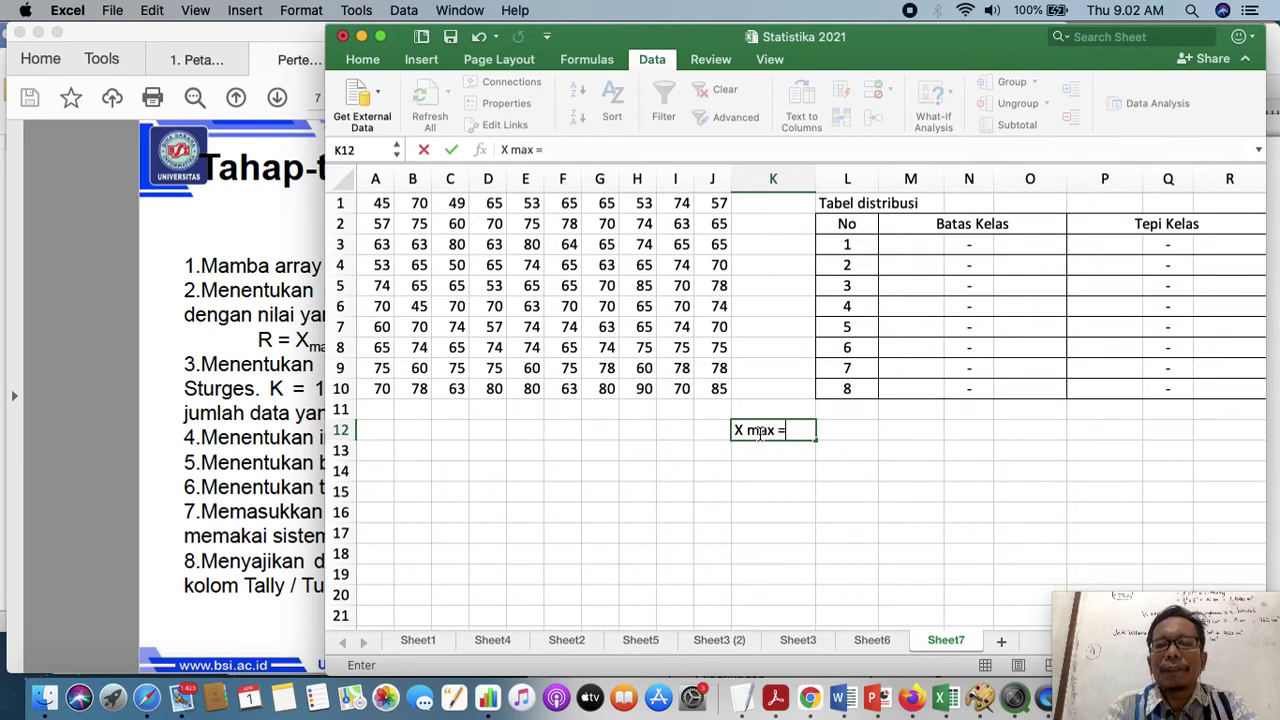
Insert the MAX function in L12 with the range A1:J10 as its first argument
{"action": "left_click", "coordinate": [842, 432]}
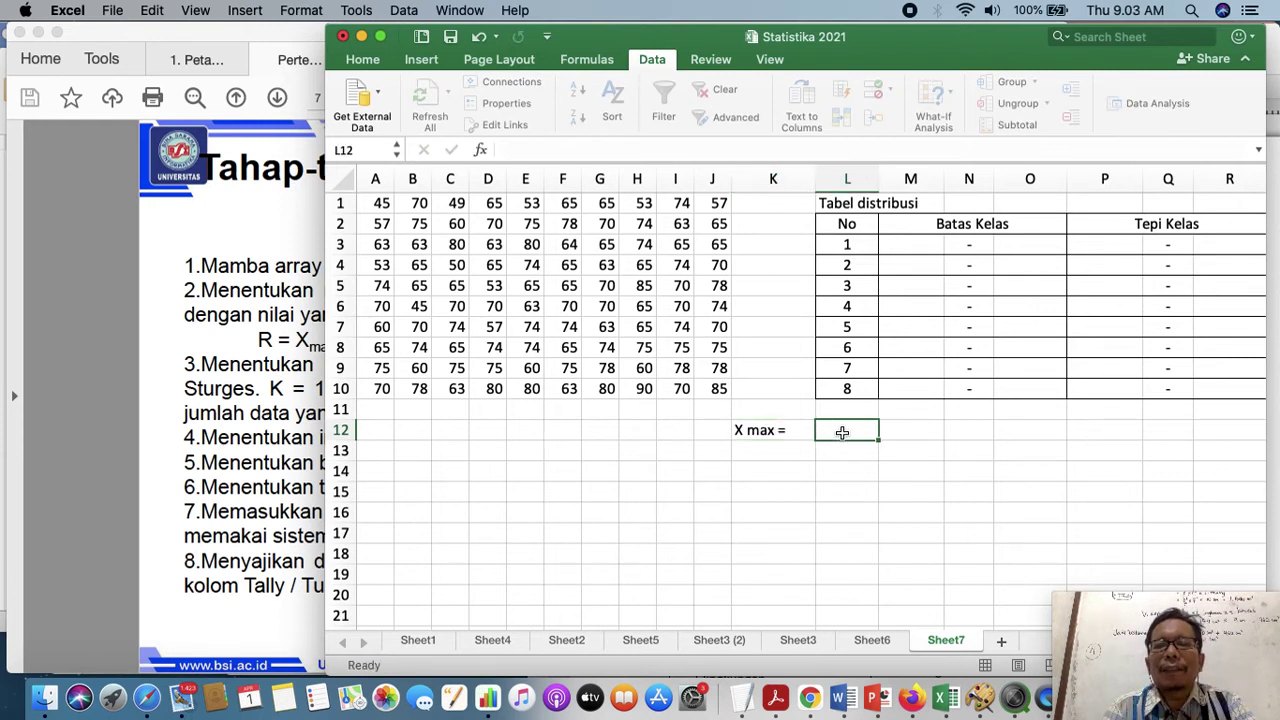
{"action": "left_click", "coordinate": [480, 150]}
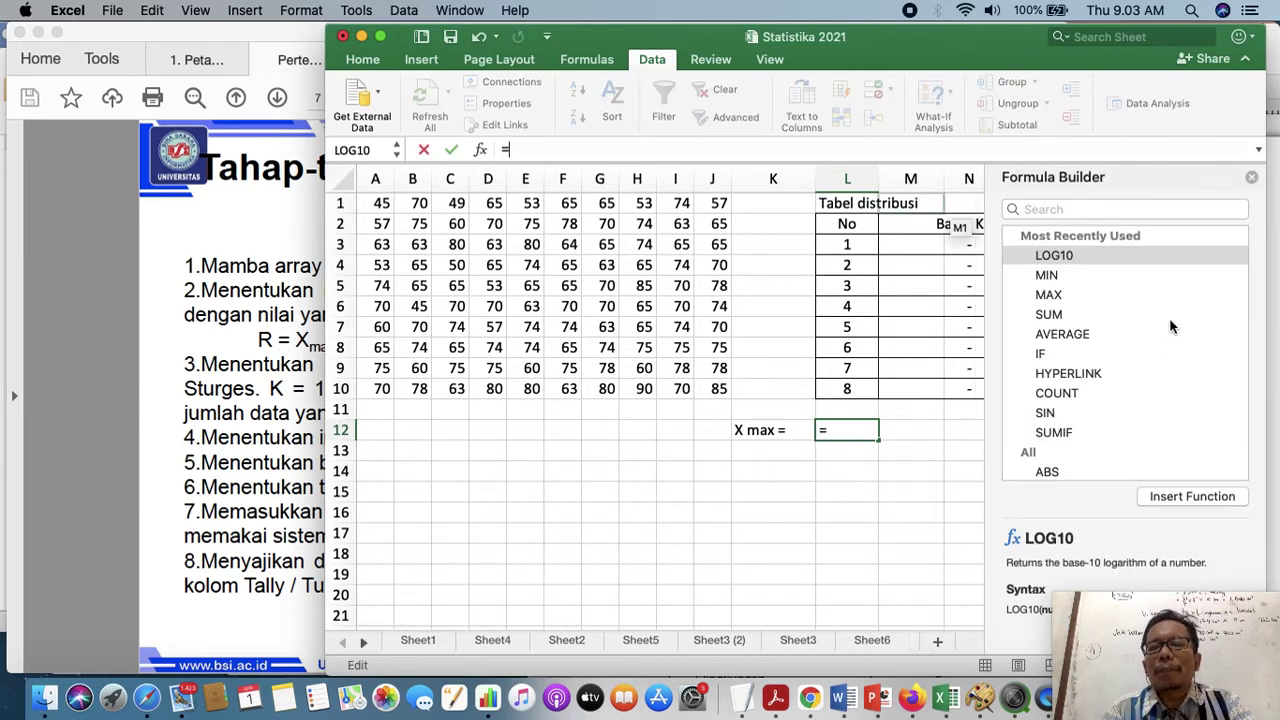
{"action": "left_click", "coordinate": [1050, 295]}
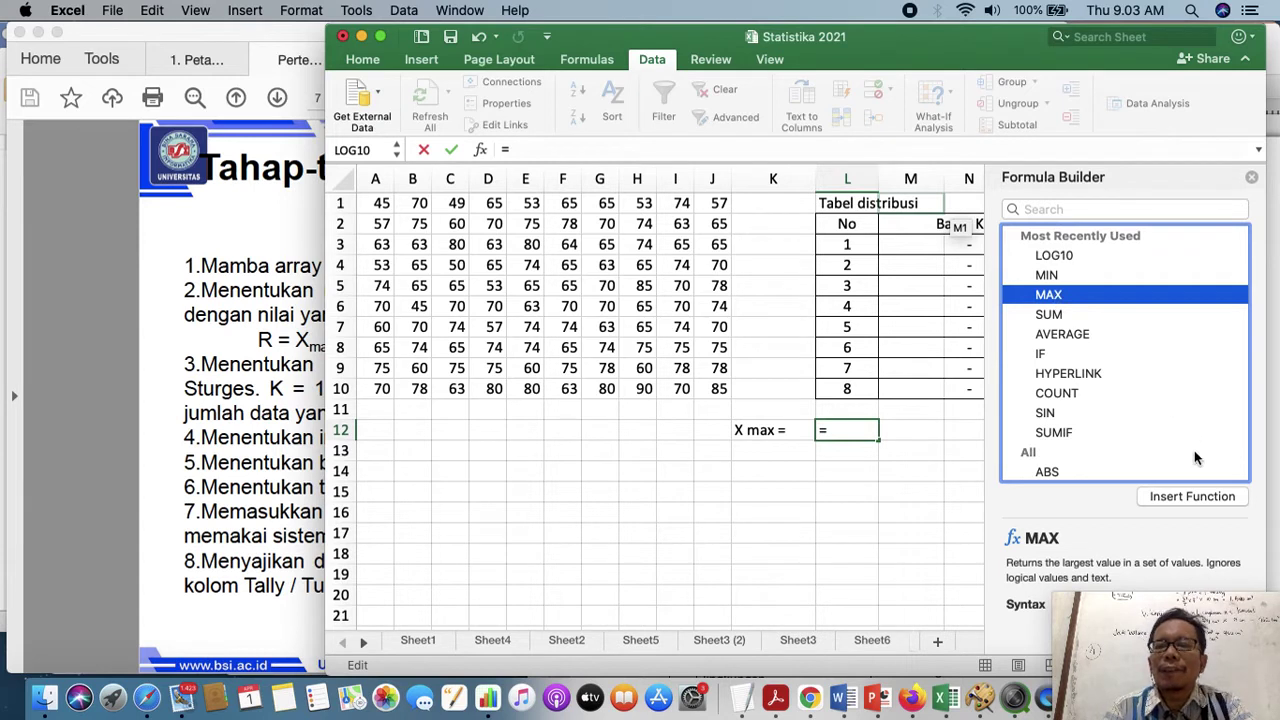
{"action": "left_click", "coordinate": [1192, 496]}
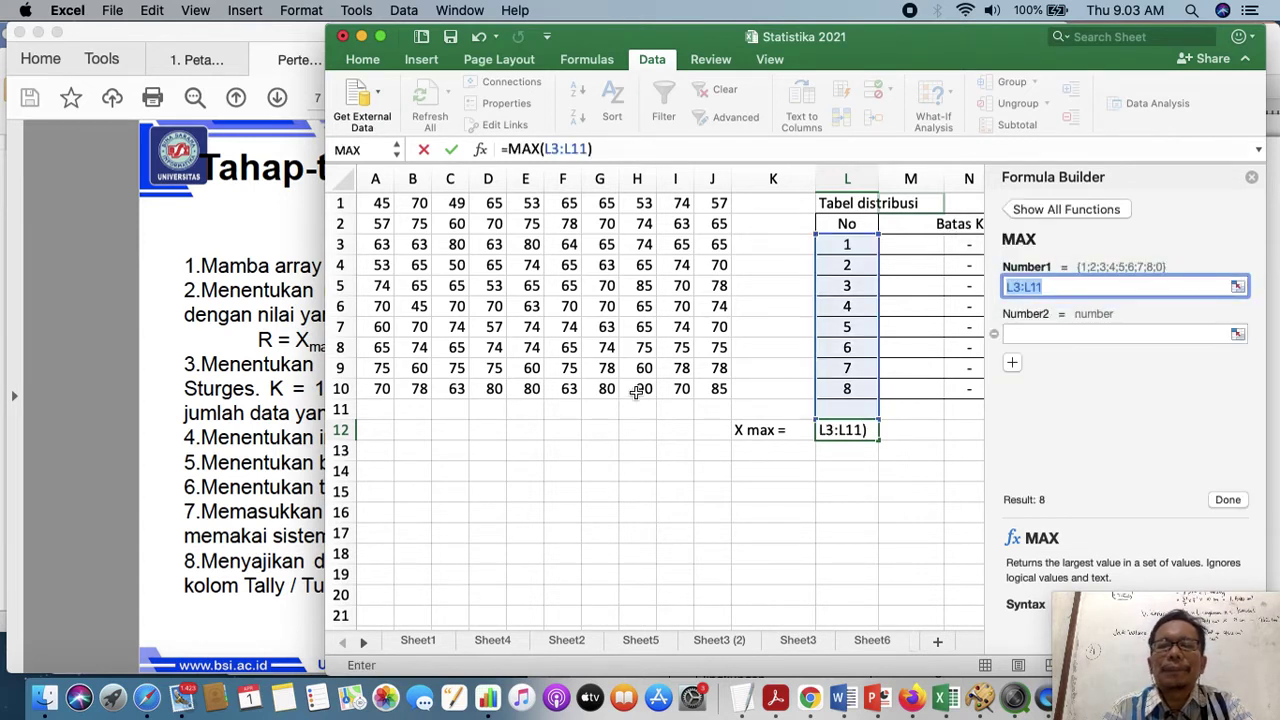
{"action": "left_click", "coordinate": [381, 203]}
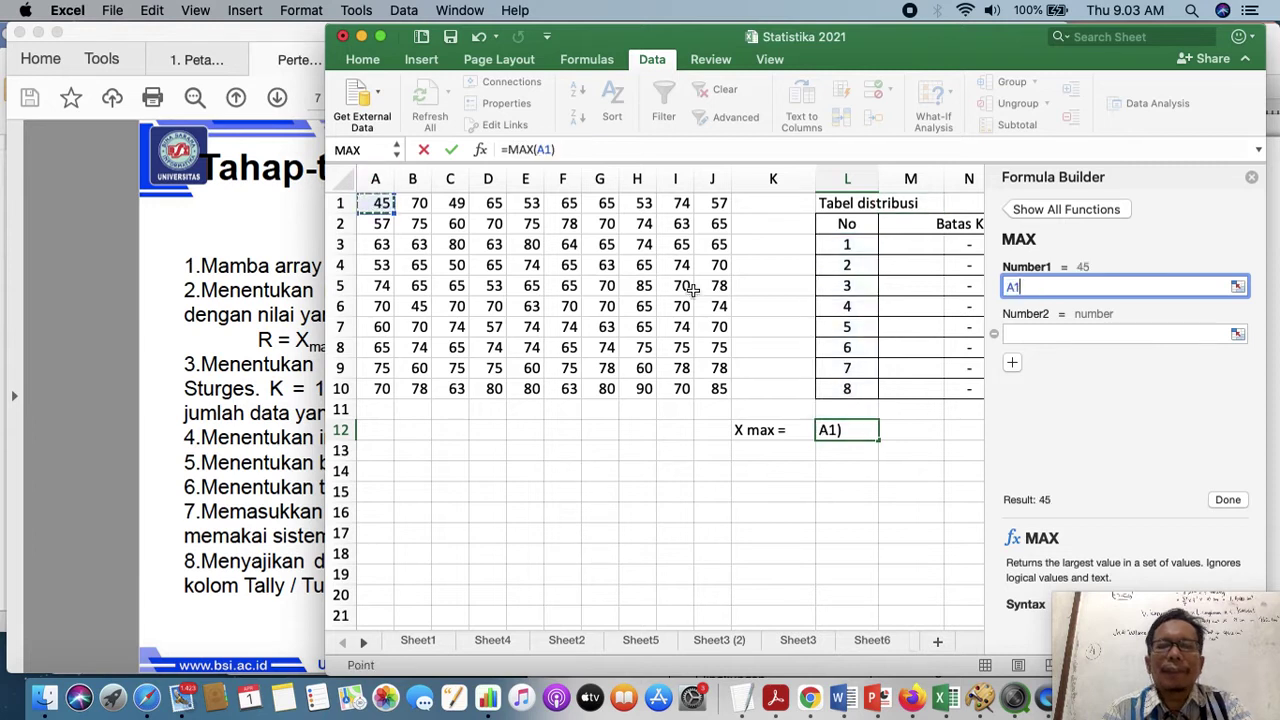
{"action": "left_click", "coordinate": [719, 385], "text": "shift"}
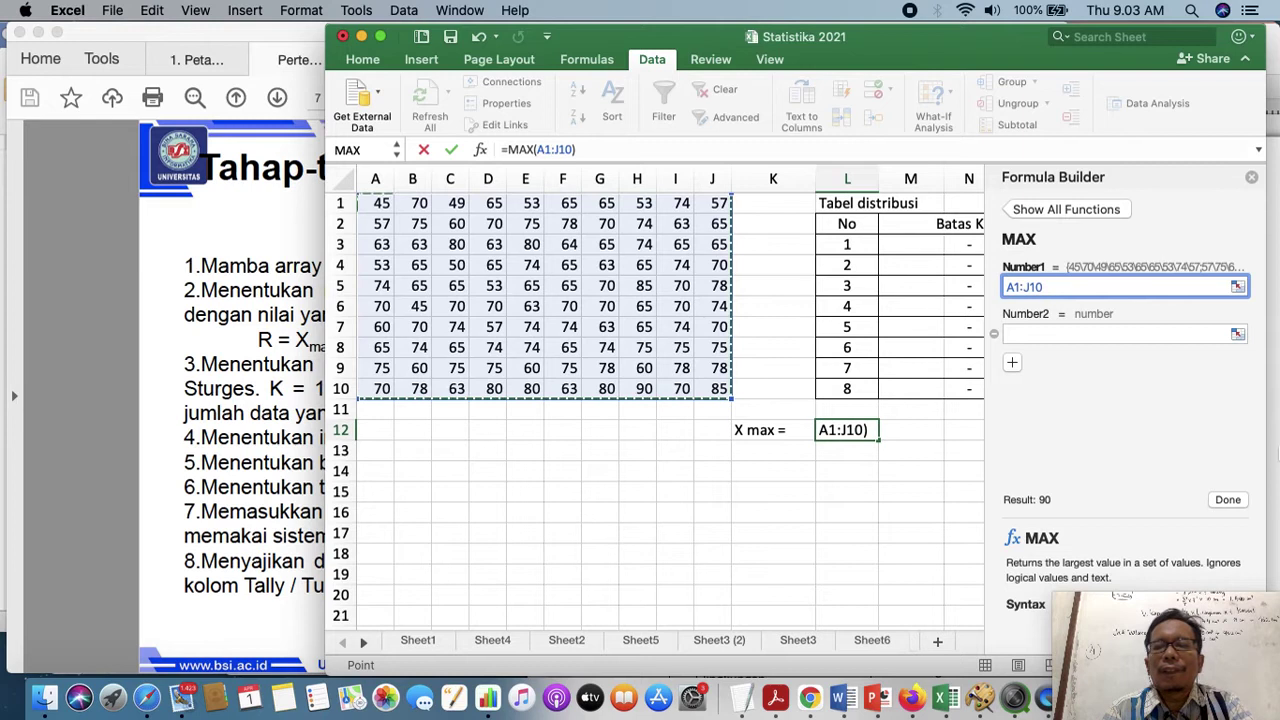
{"action": "left_click", "coordinate": [1238, 499]}
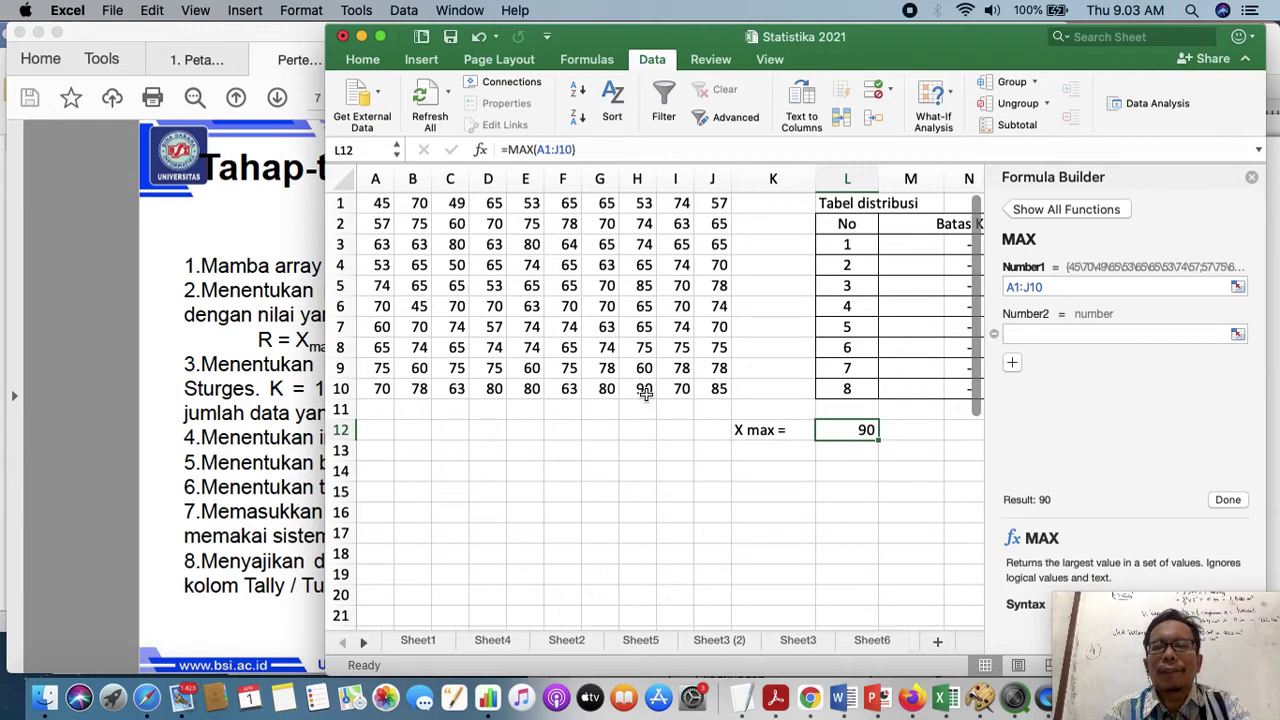
Enter the label "X min =" in cell K13, with a space between X and min
{"action": "left_click", "coordinate": [759, 453]}
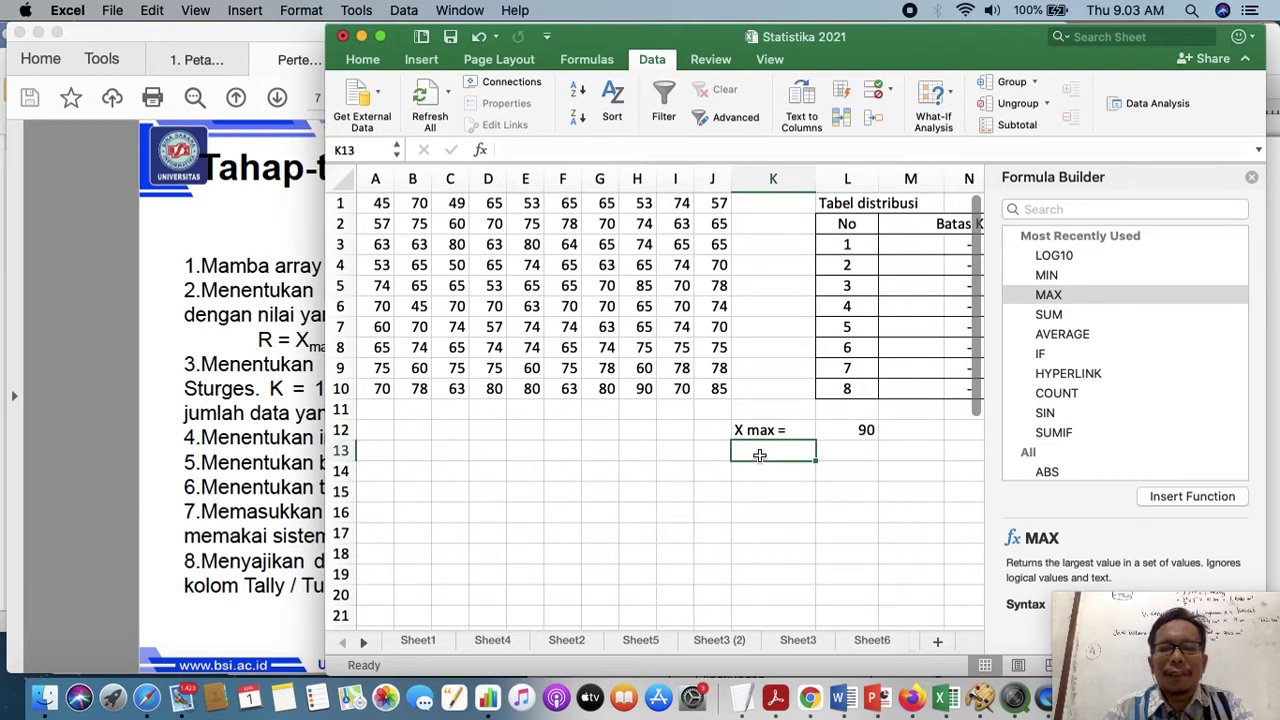
{"action": "type", "text": "X "}
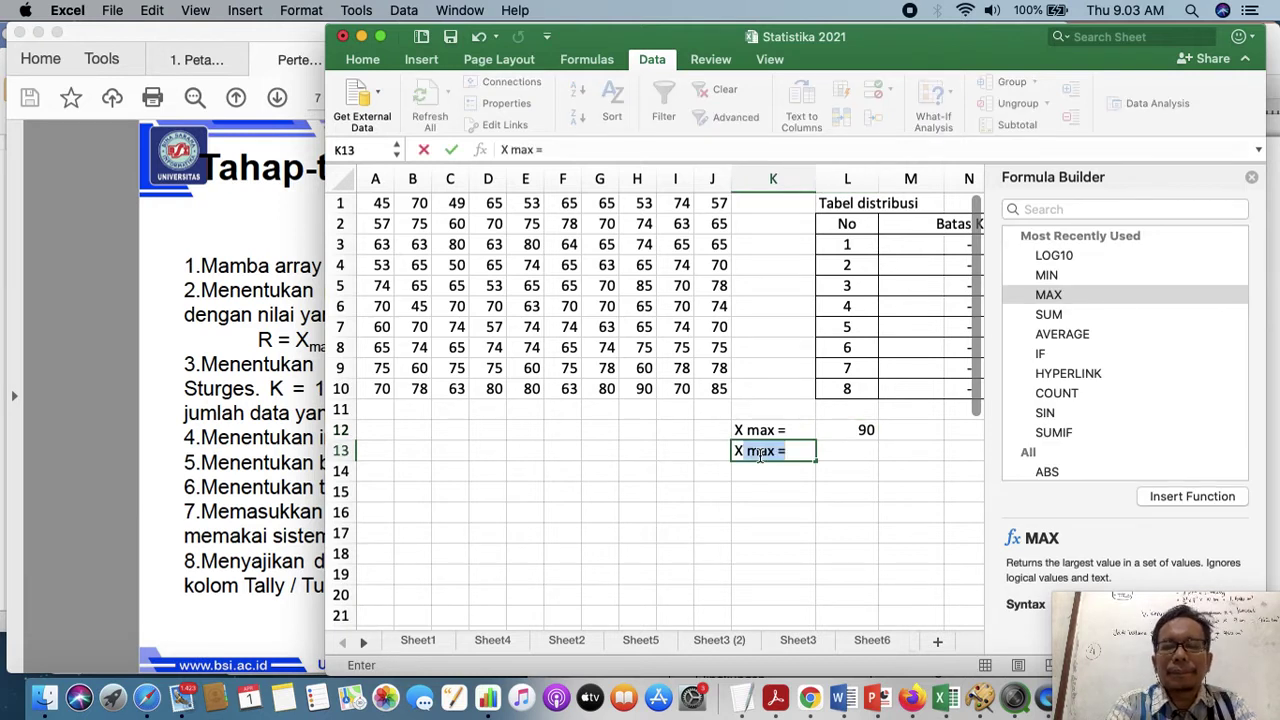
{"action": "type", "text": "min"}
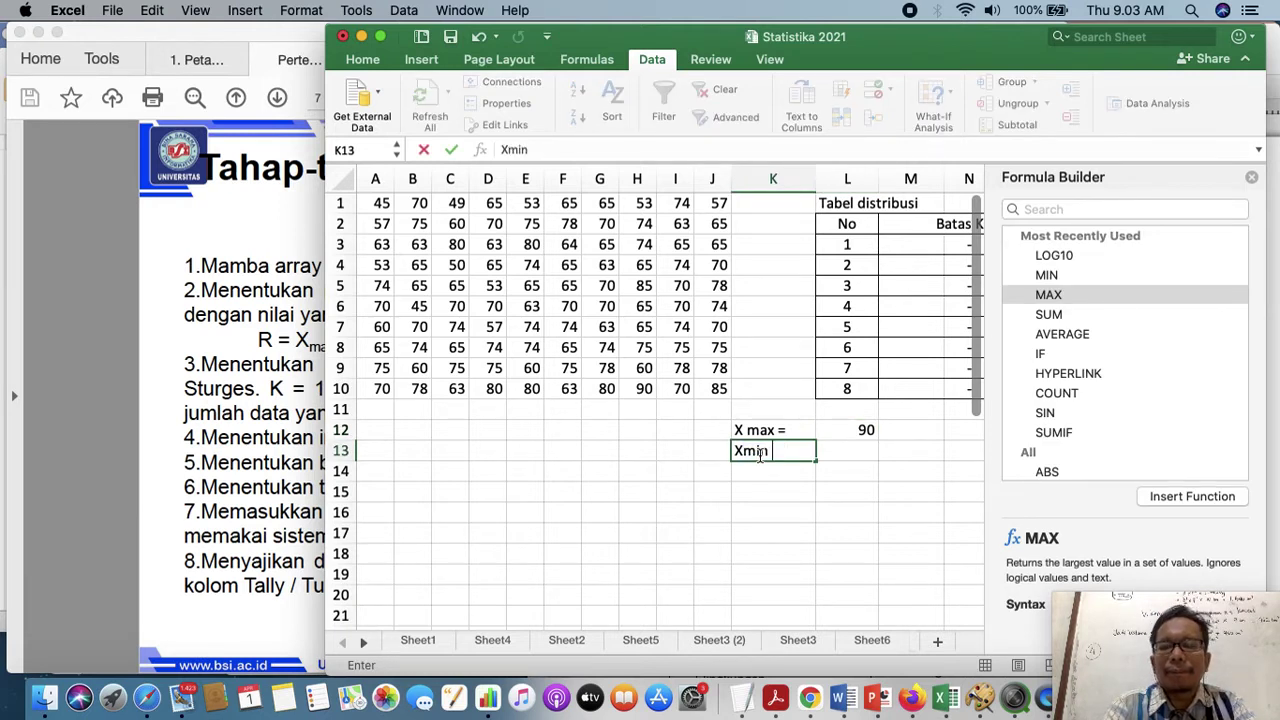
{"action": "type", "text": " ="}
{"action": "left_click", "coordinate": [746, 453]}
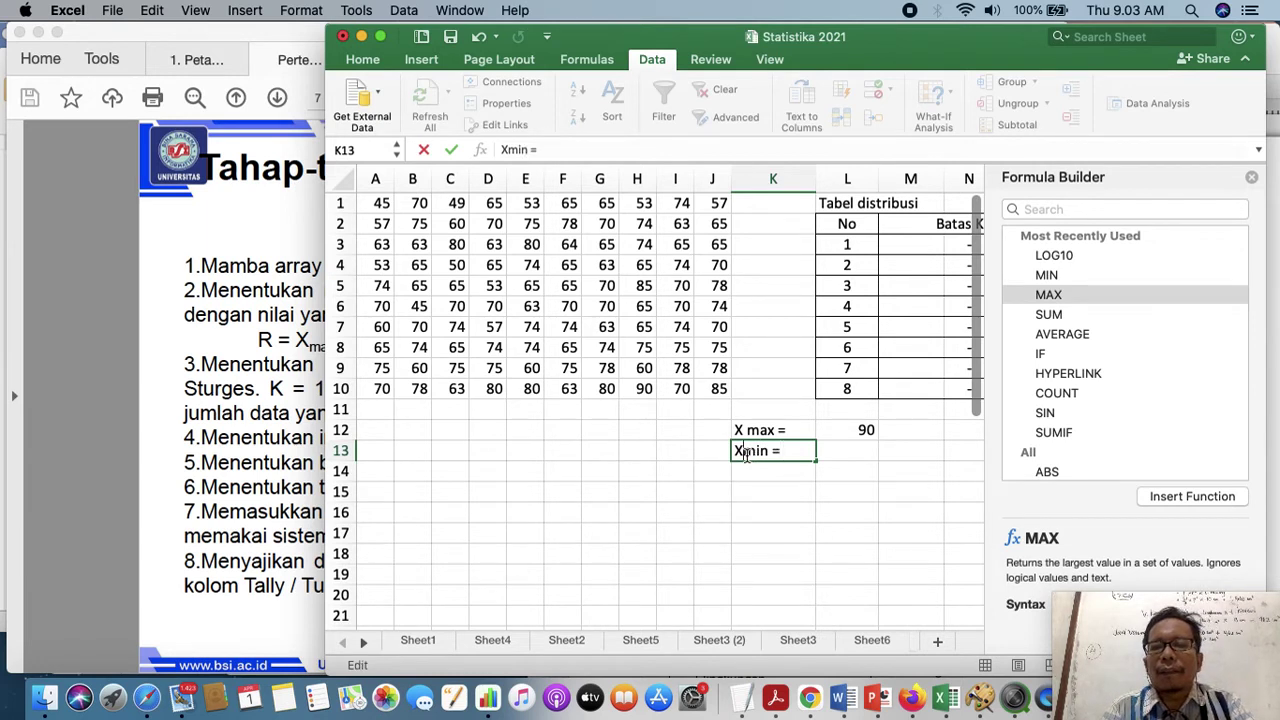
Insert the MIN function in L13 with the range A1:J10 as its first argument
{"action": "left_click", "coordinate": [865, 455]}
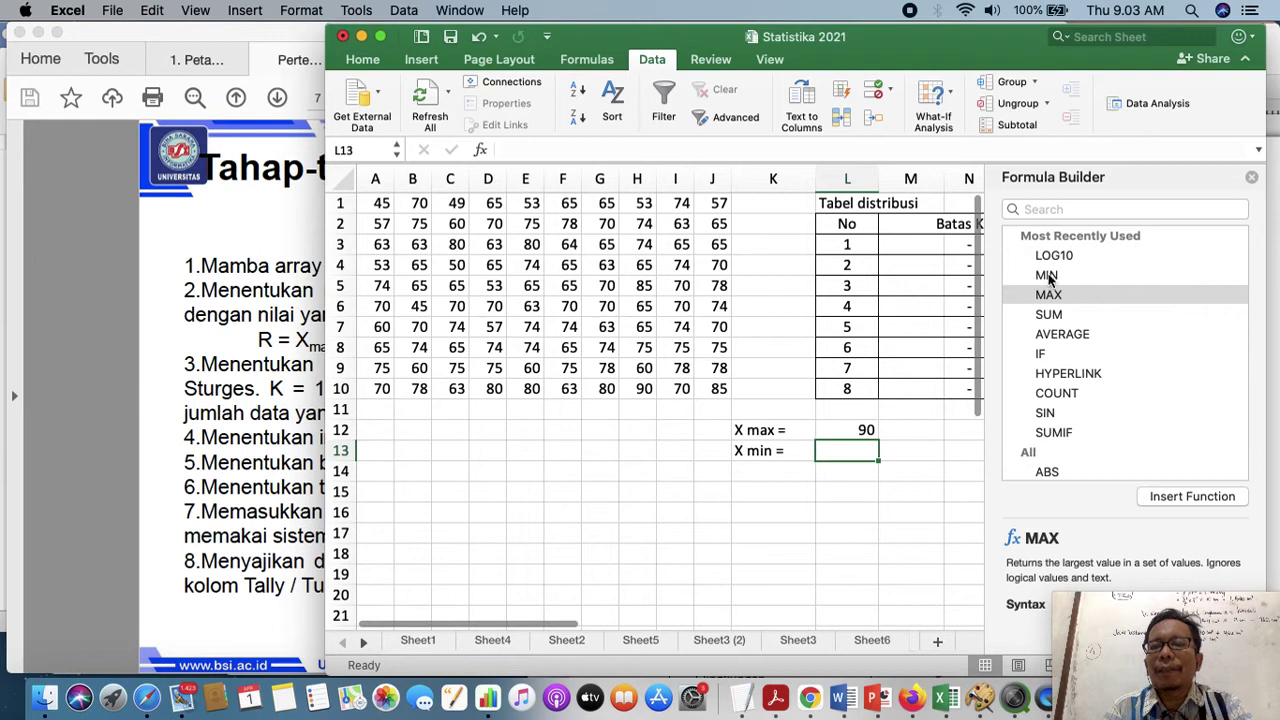
{"action": "left_click", "coordinate": [1047, 276]}
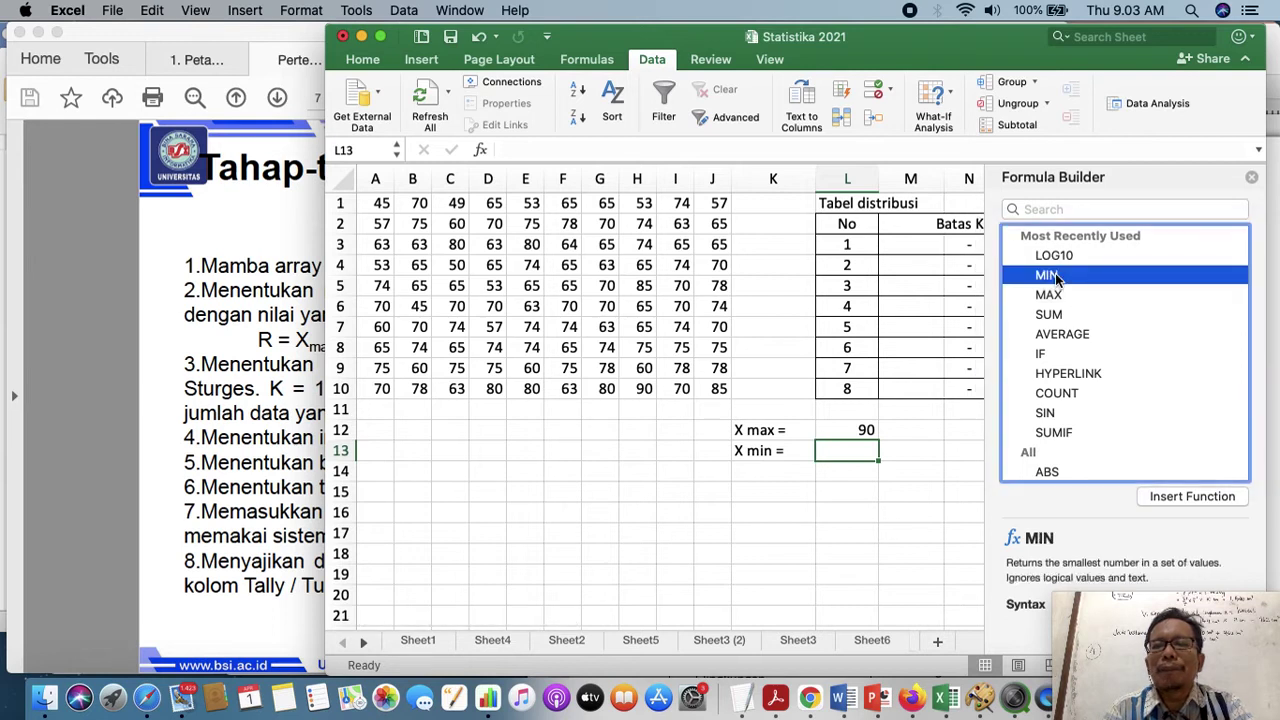
{"action": "left_click", "coordinate": [1190, 496]}
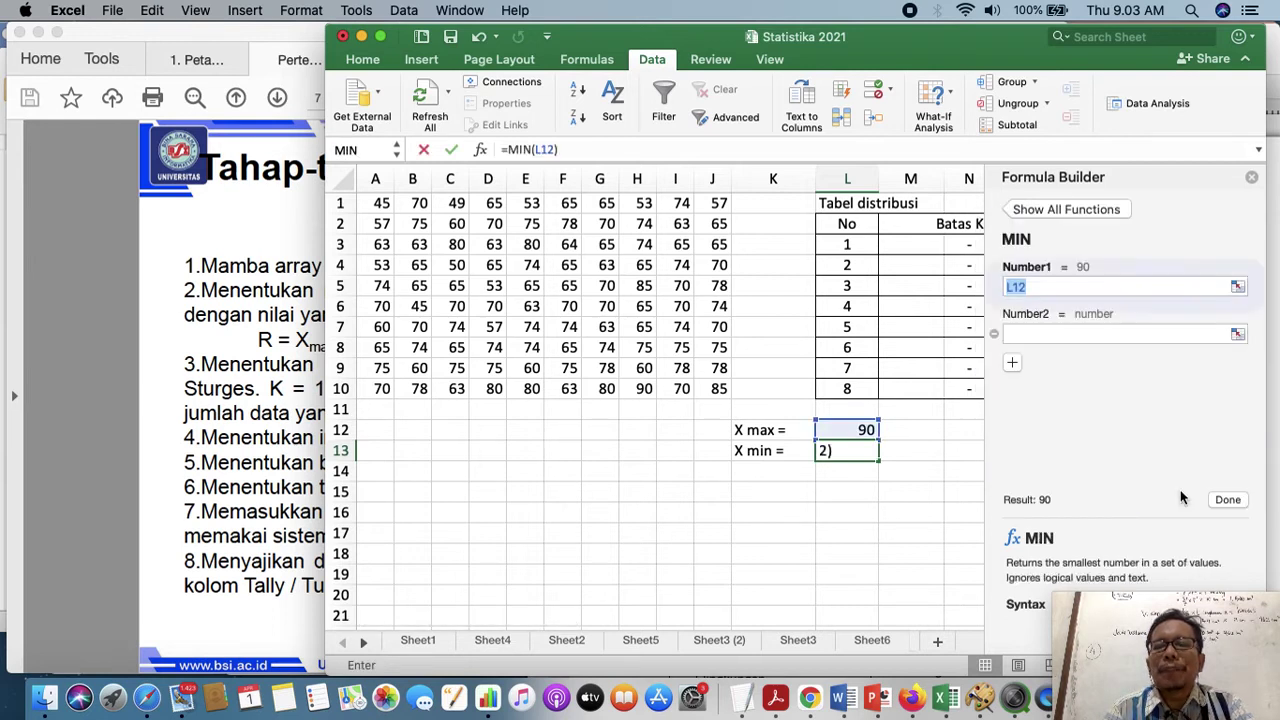
{"action": "left_click", "coordinate": [381, 203]}
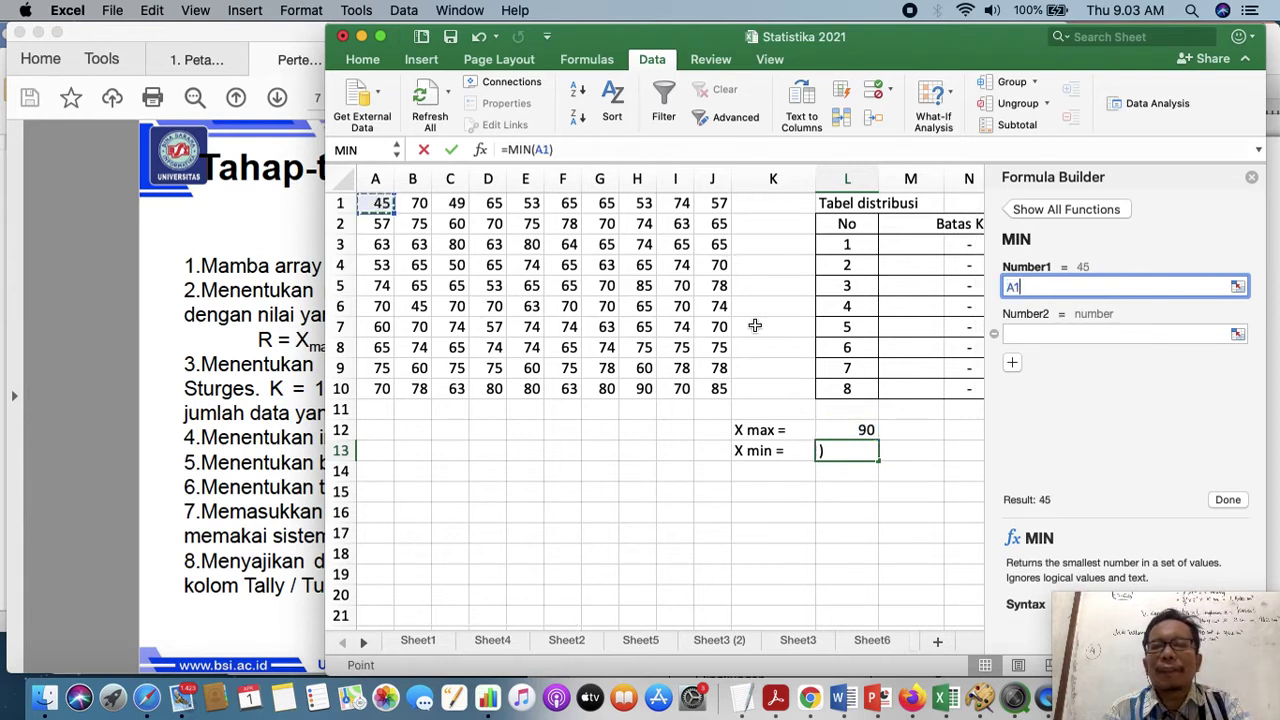
{"action": "left_click", "coordinate": [722, 386], "text": "shift"}
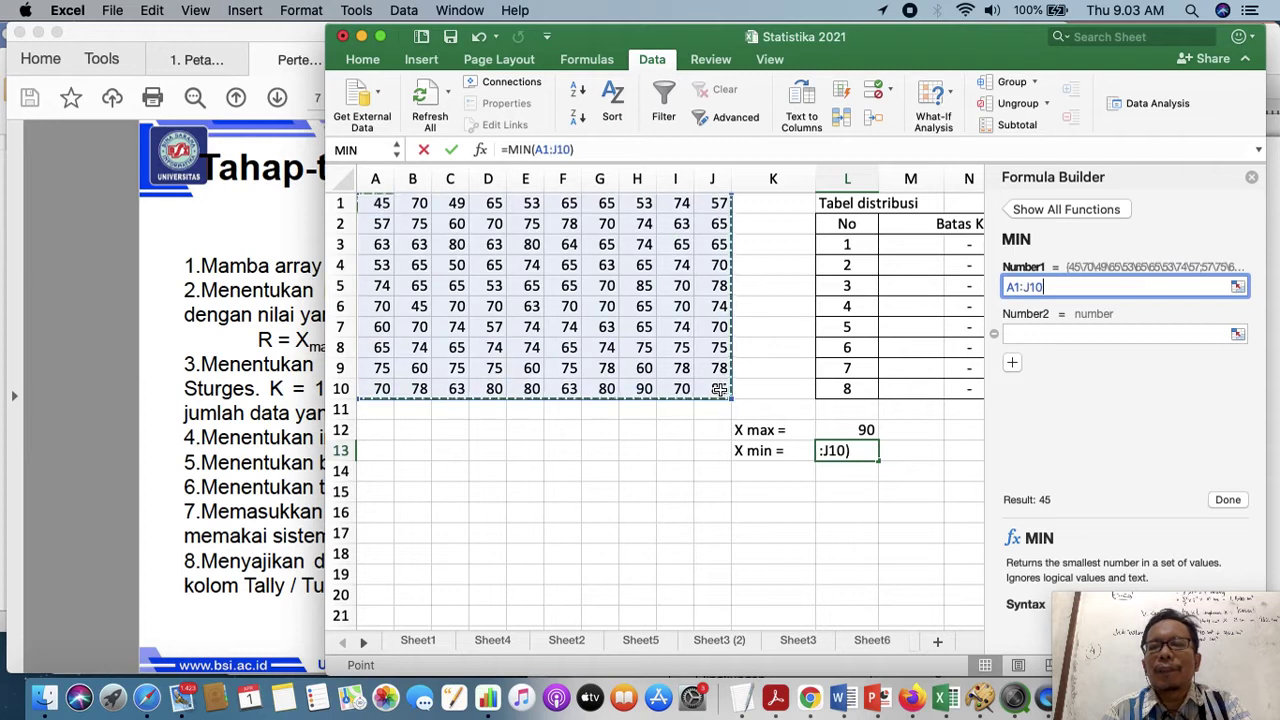
{"action": "left_click", "coordinate": [1238, 501]}
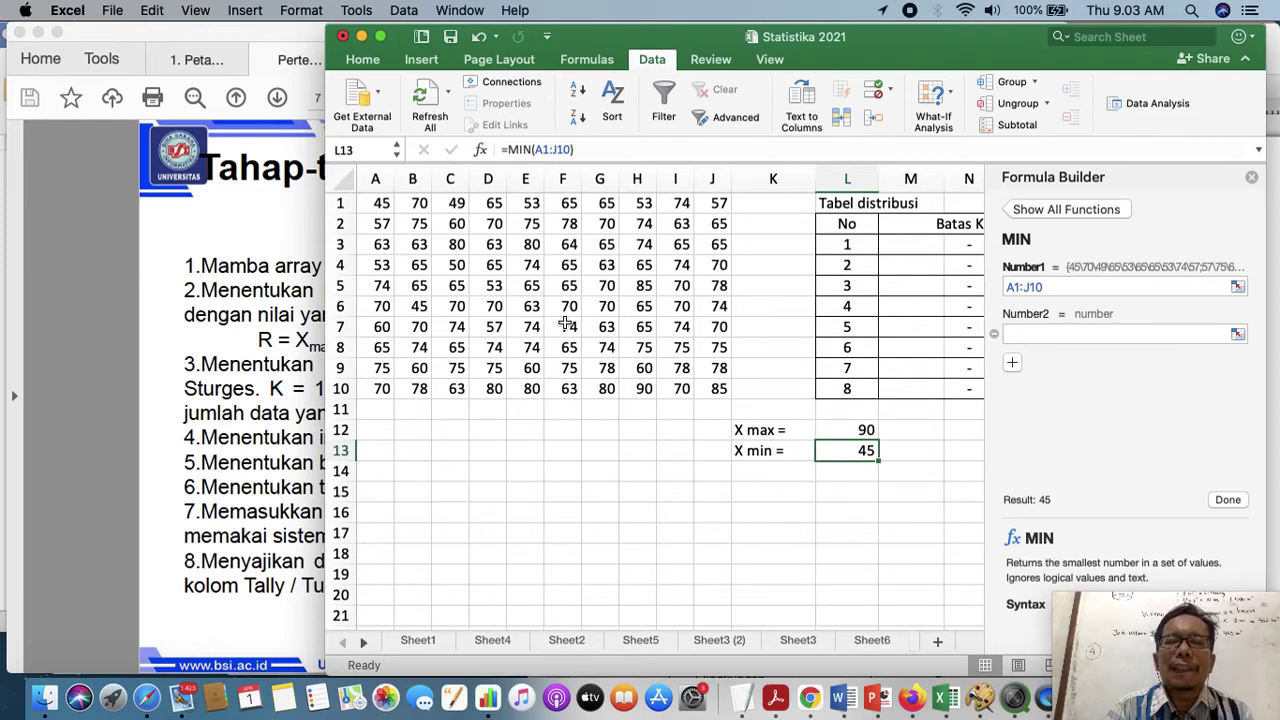
Enter the label "R =" for the range in cell K14
{"action": "left_click", "coordinate": [777, 467]}
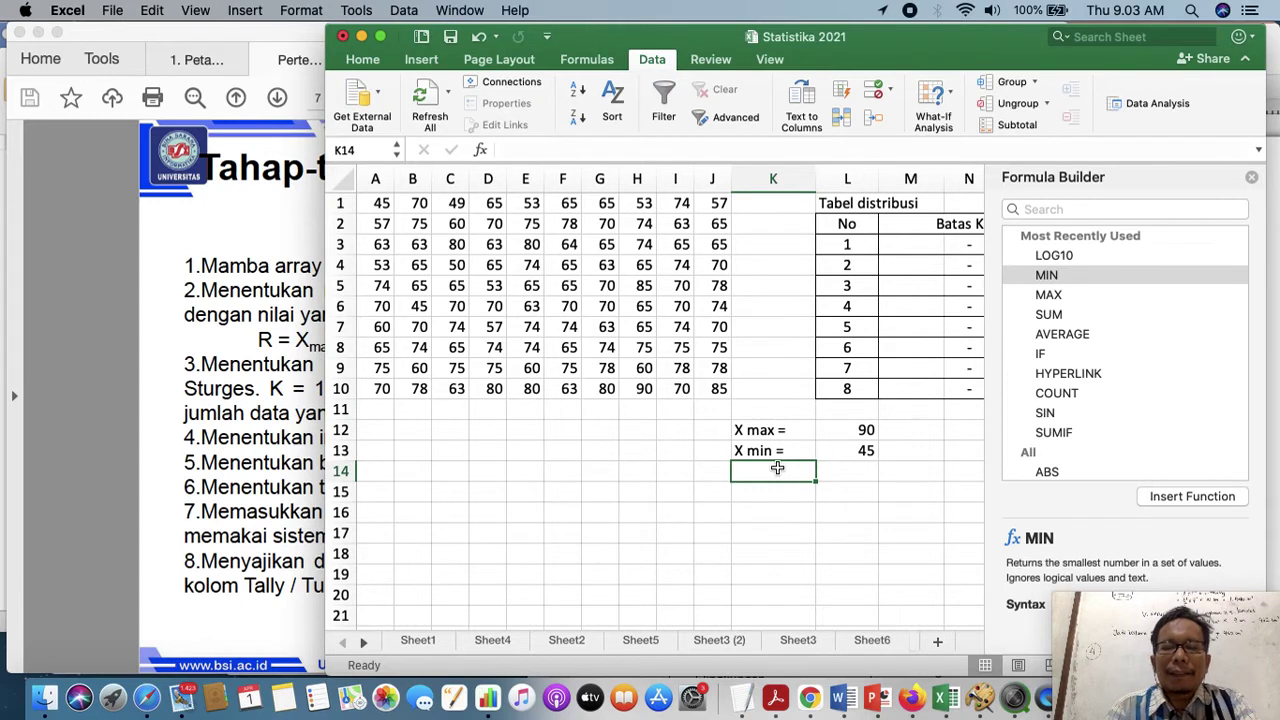
{"action": "type", "text": "R"}
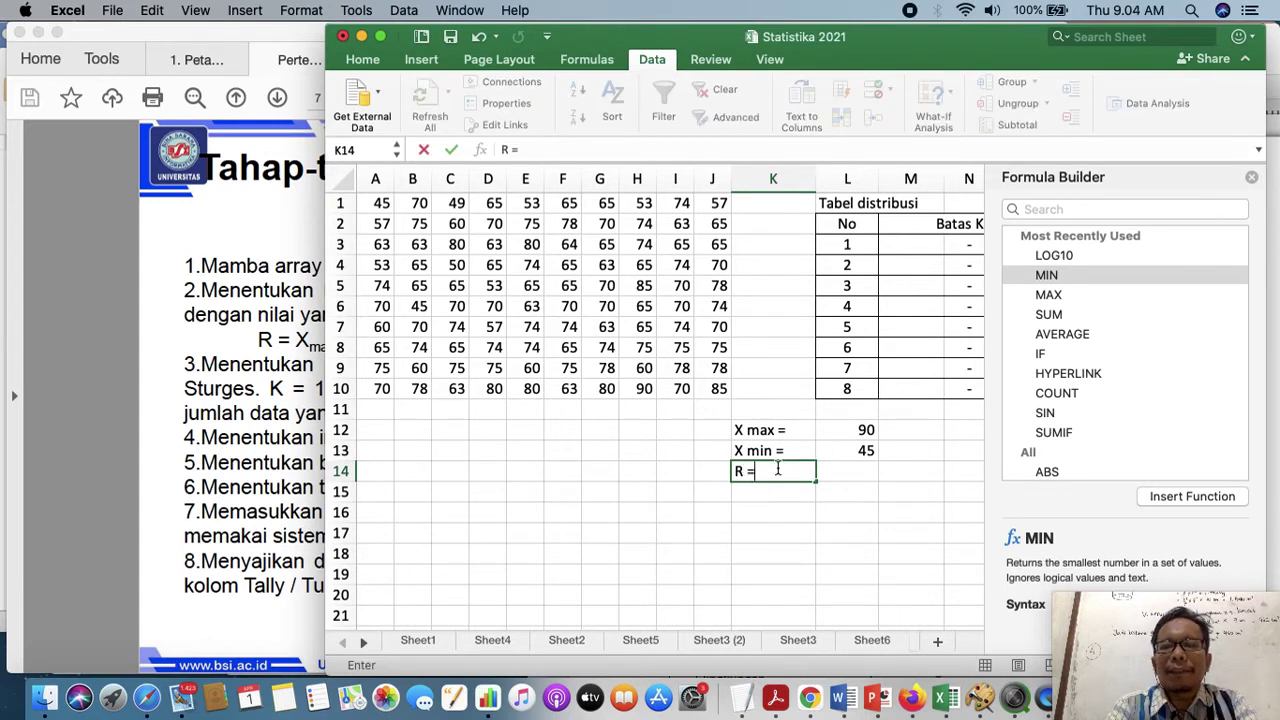
{"action": "type", "text": " ="}
Calculate the range in L14 with the formula =L12-L13, subtracting X min from X max
{"action": "left_click", "coordinate": [846, 479]}
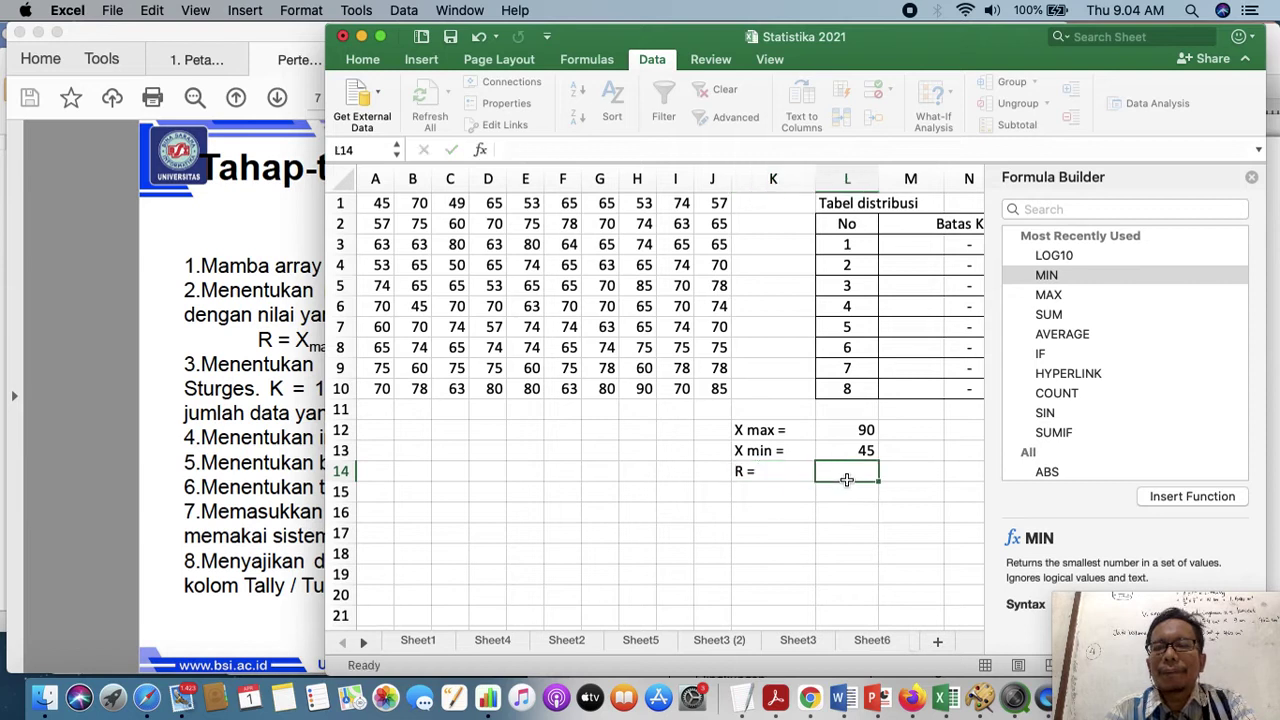
{"action": "type", "text": "="}
{"action": "left_click", "coordinate": [850, 432]}
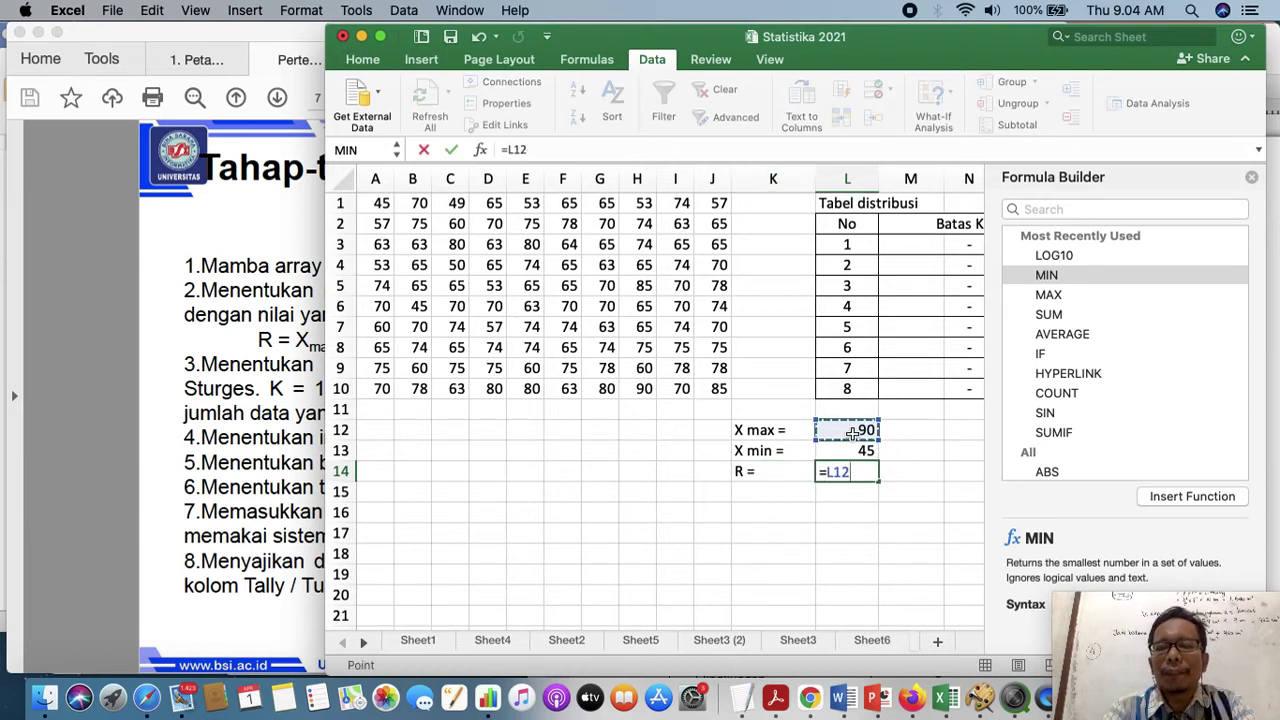
{"action": "type", "text": "-"}
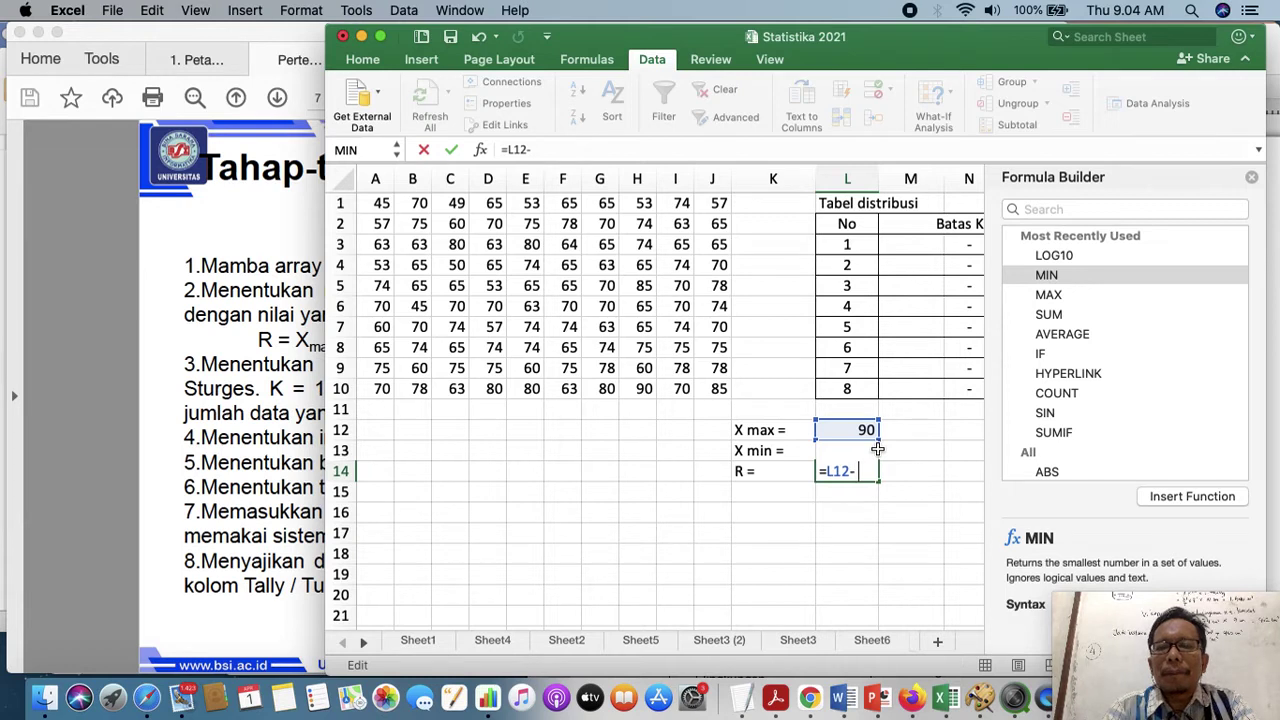
{"action": "left_click", "coordinate": [800, 451]}
{"action": "key", "text": "Right"}
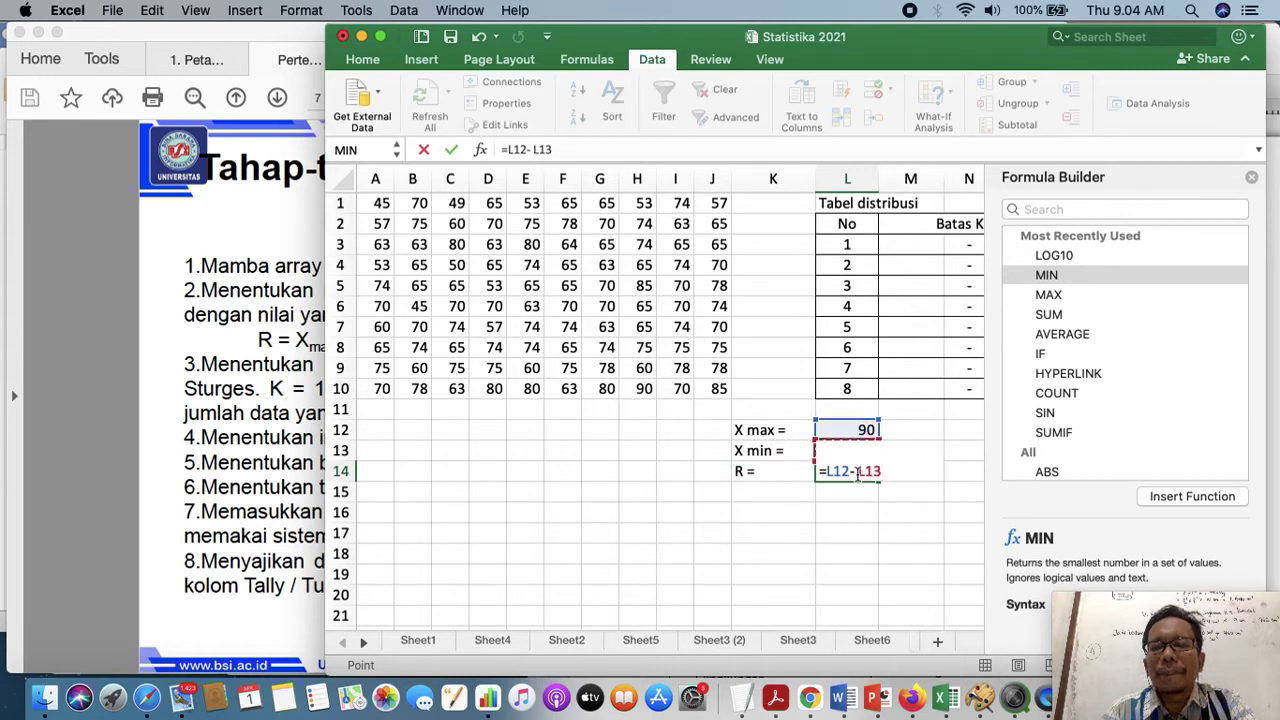
{"action": "left_click", "coordinate": [859, 472]}
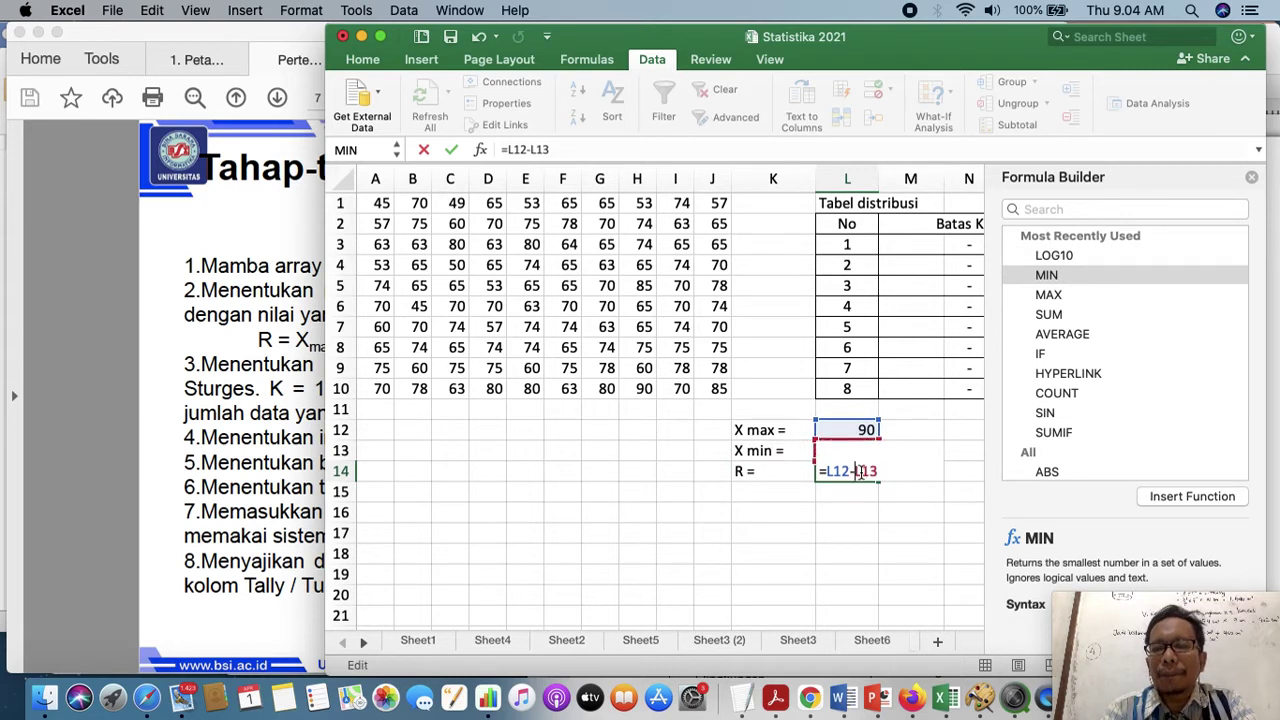
{"action": "key", "text": "Return"}
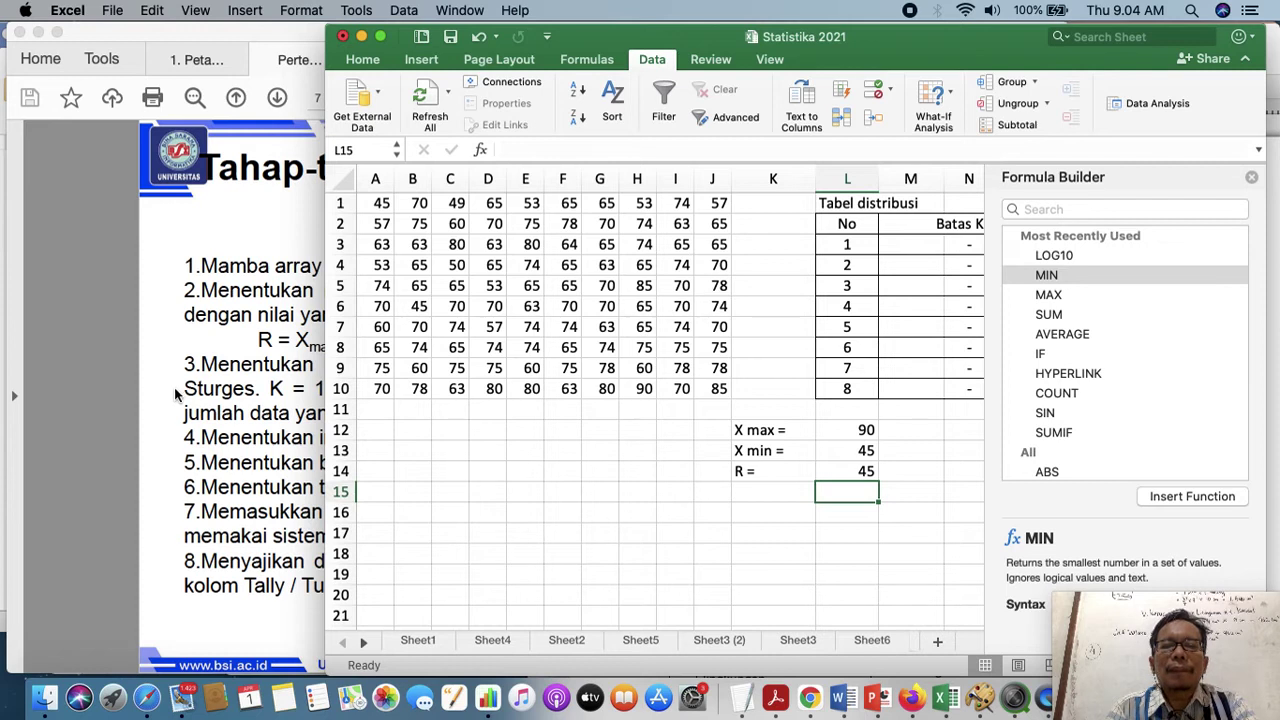
Consult the Sturges formula on the Acrobat Reader slide and enter the label "K =" in cell K15 of the Excel sheet
{"action": "left_click", "coordinate": [232, 389]}
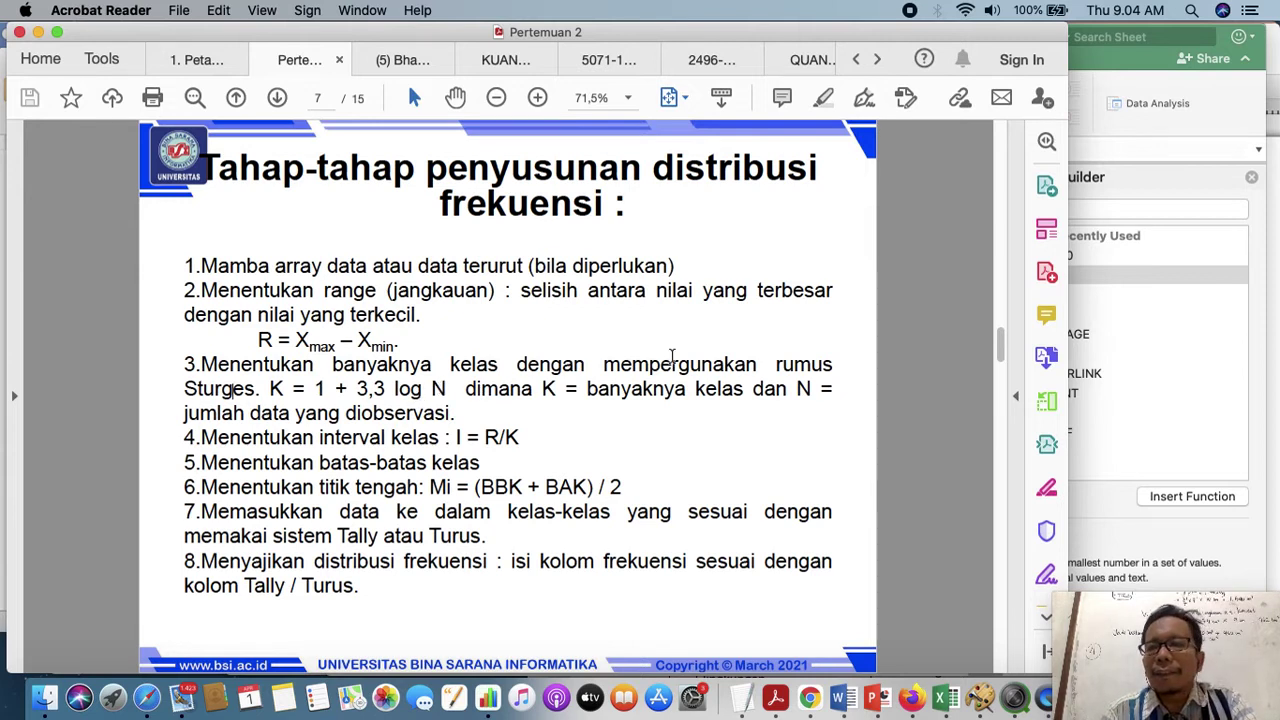
{"action": "left_click", "coordinate": [1118, 64]}
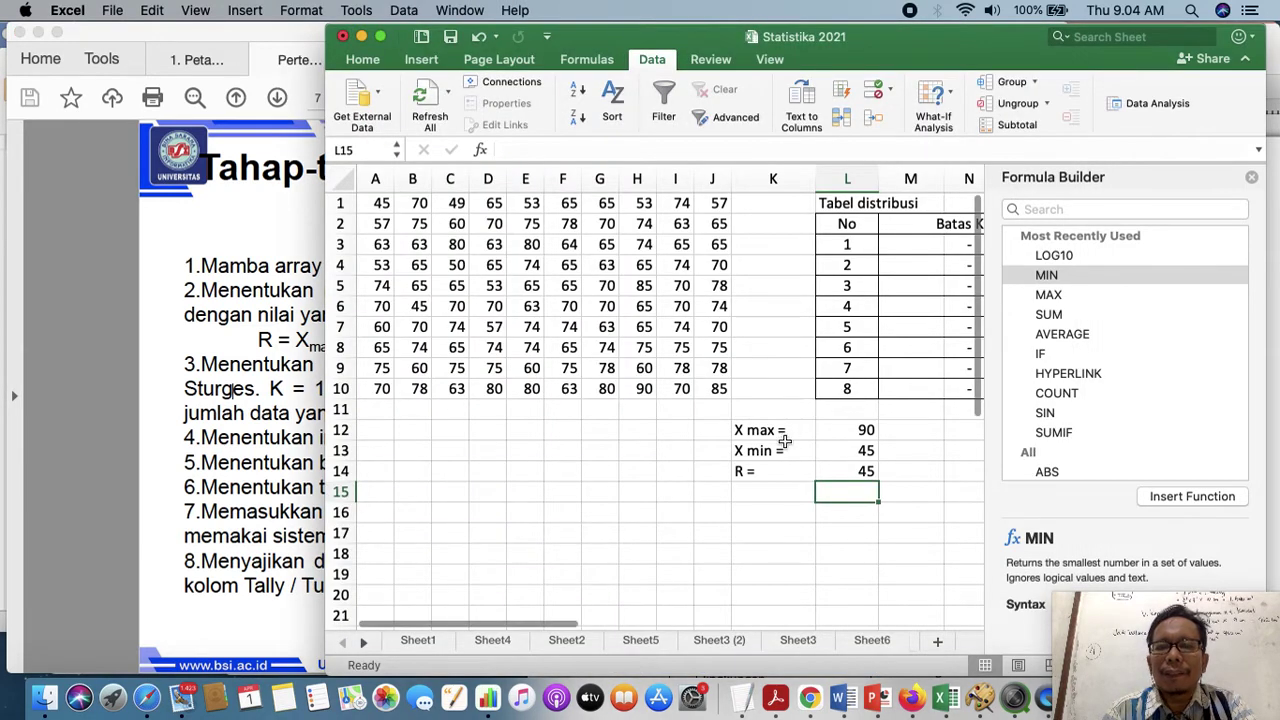
{"action": "left_click", "coordinate": [762, 491]}
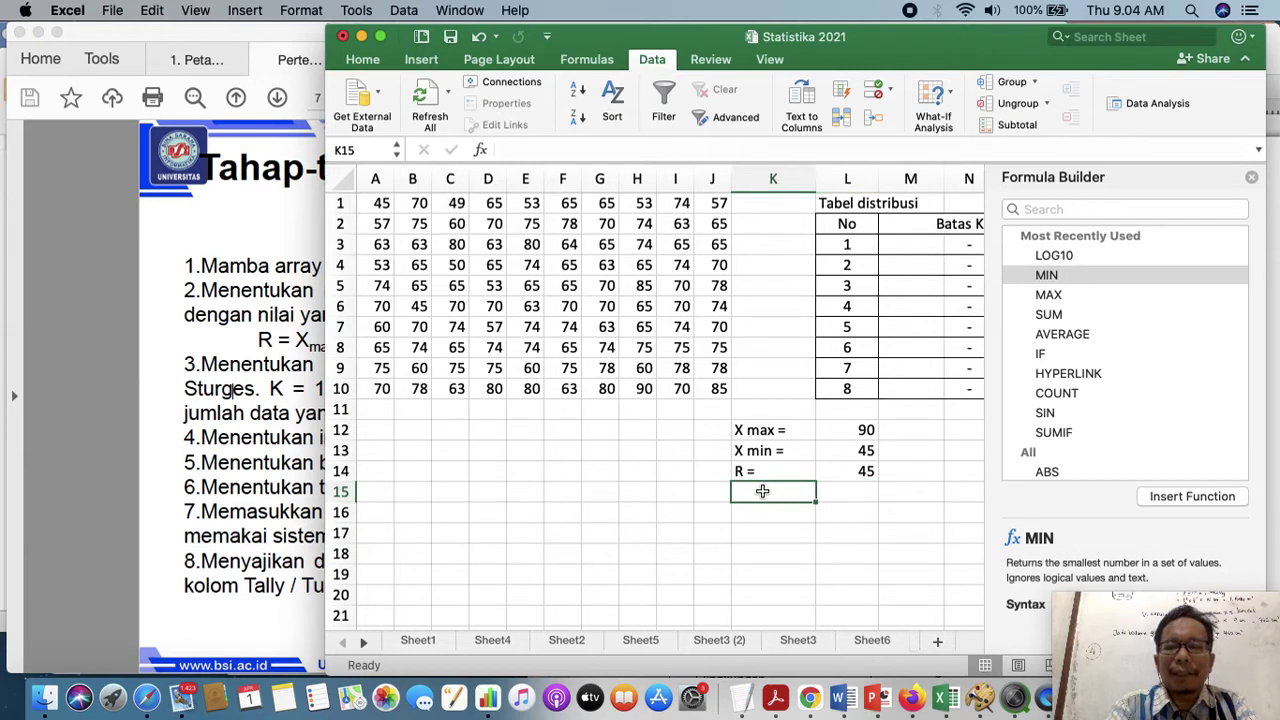
{"action": "type", "text": "K ="}
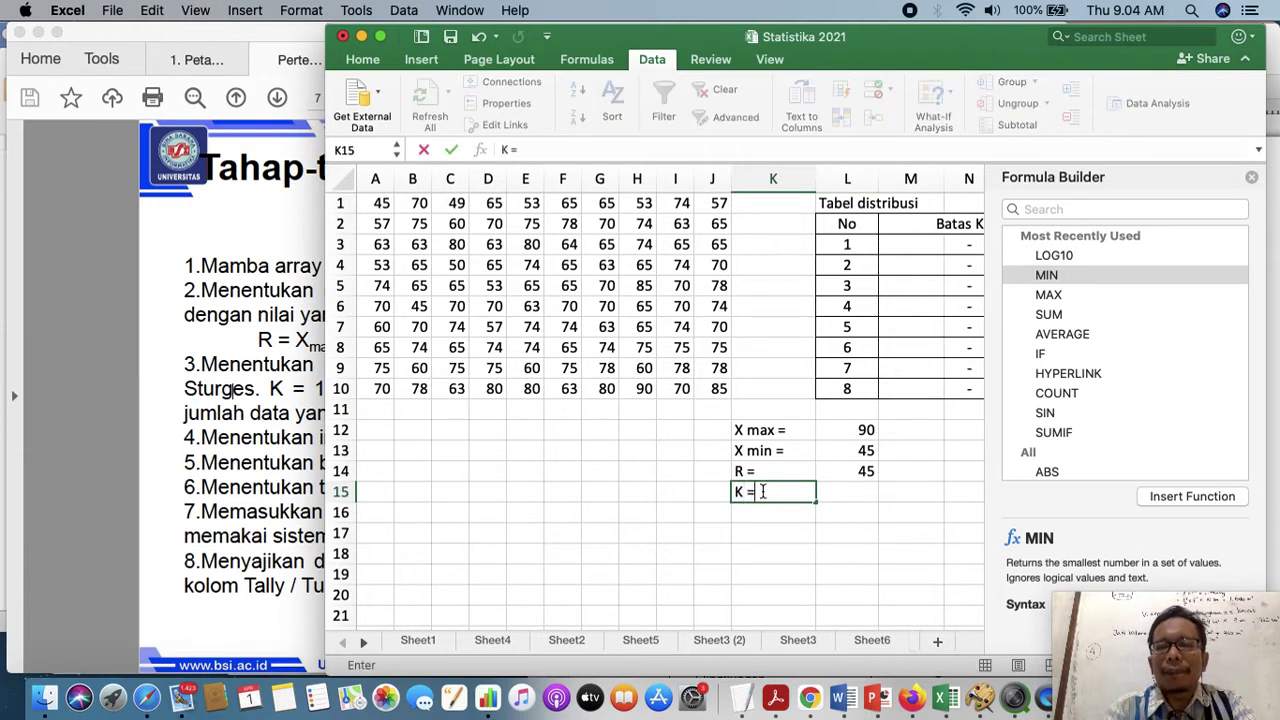
Calculate the class count K in cell L15 with the Sturges formula =1+(3,3*LOG10(100))
{"action": "left_click", "coordinate": [861, 494]}
{"action": "type", "text": "=1"}
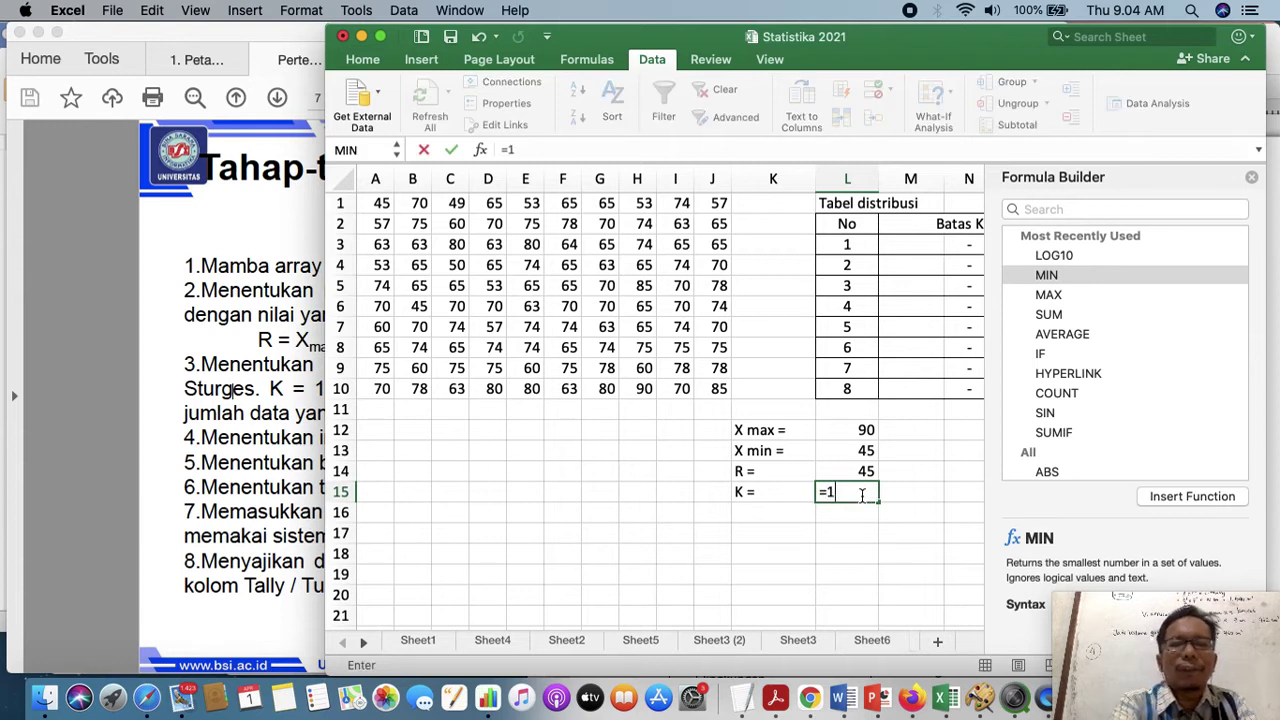
{"action": "type", "text": "+"}
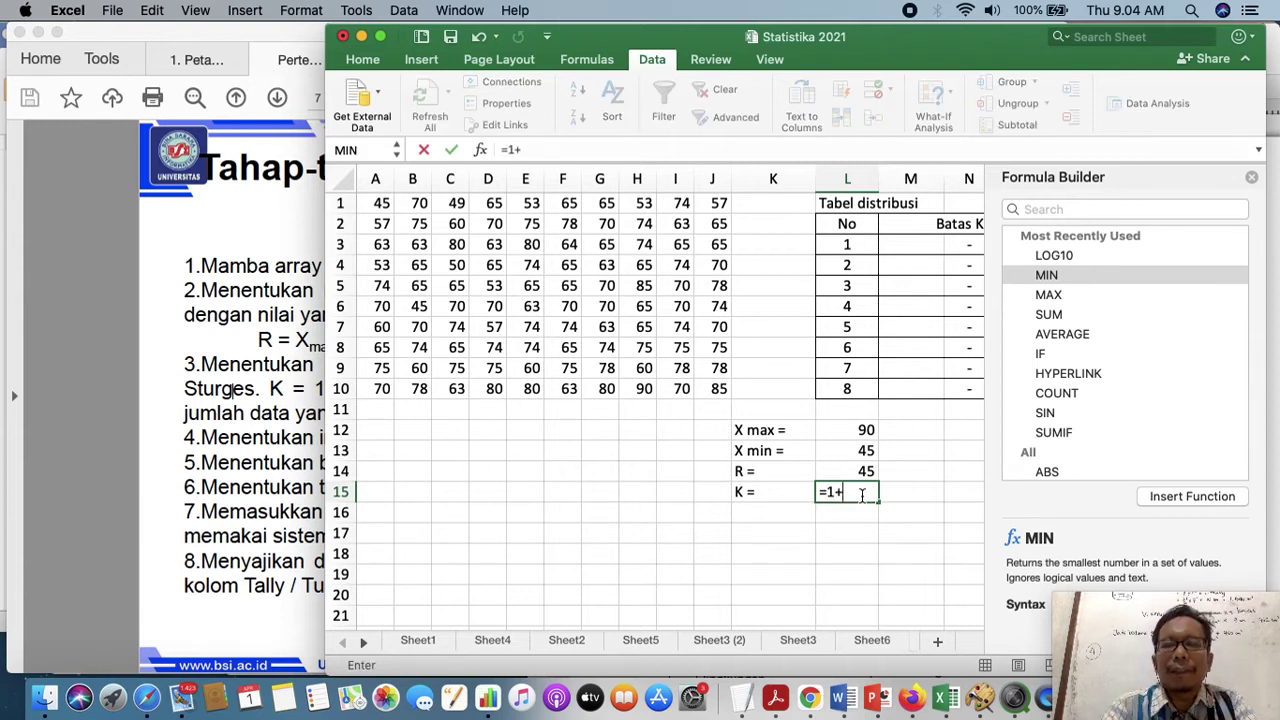
{"action": "type", "text": "(3,3*"}
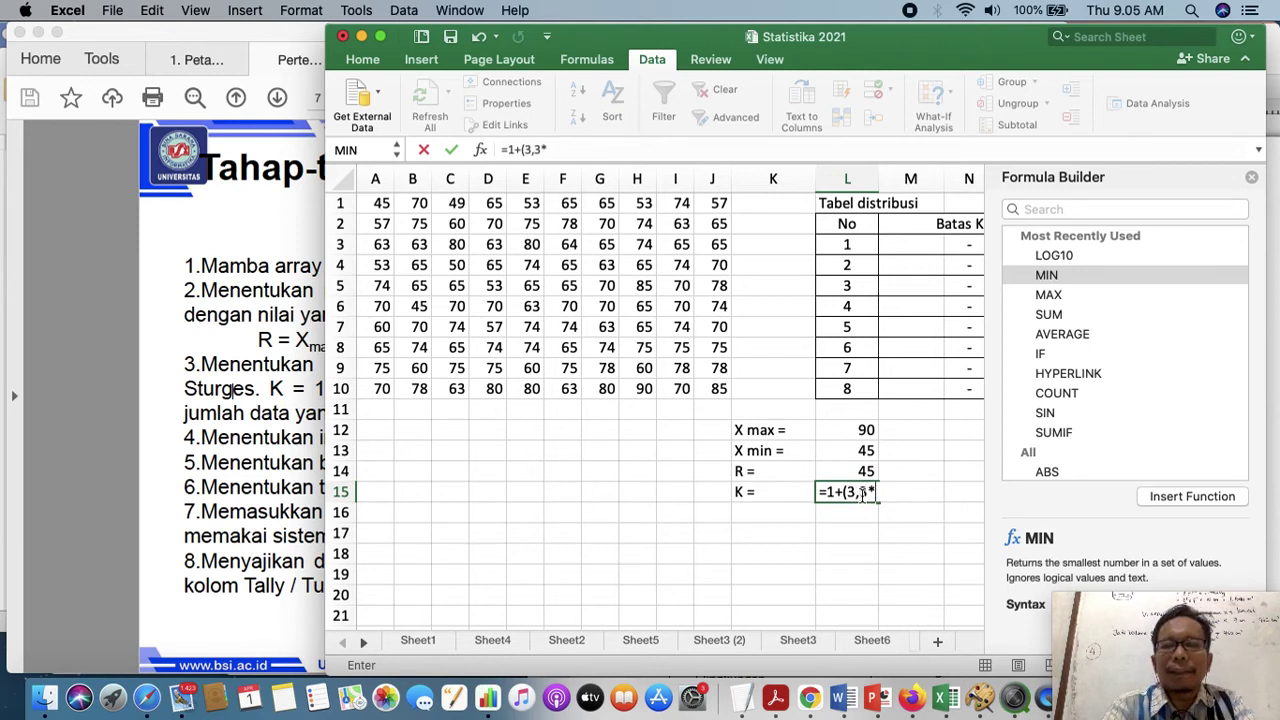
{"action": "type", "text": "L"}
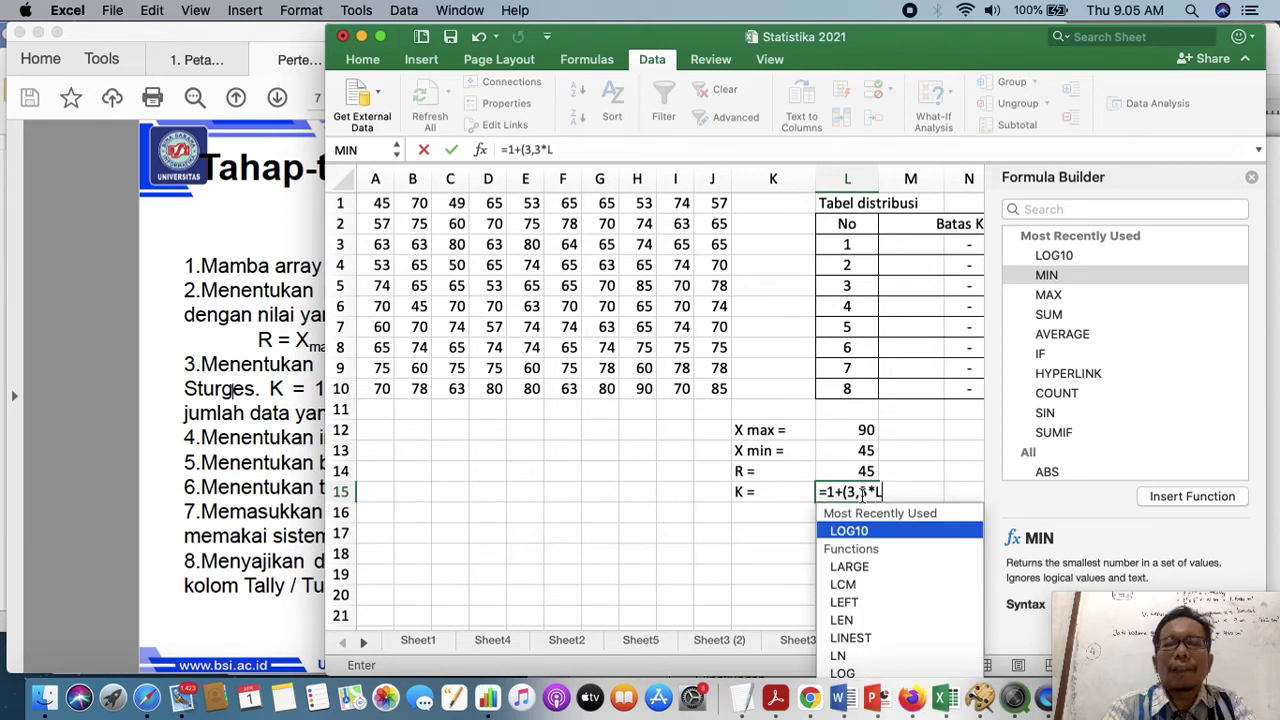
{"action": "type", "text": "O"}
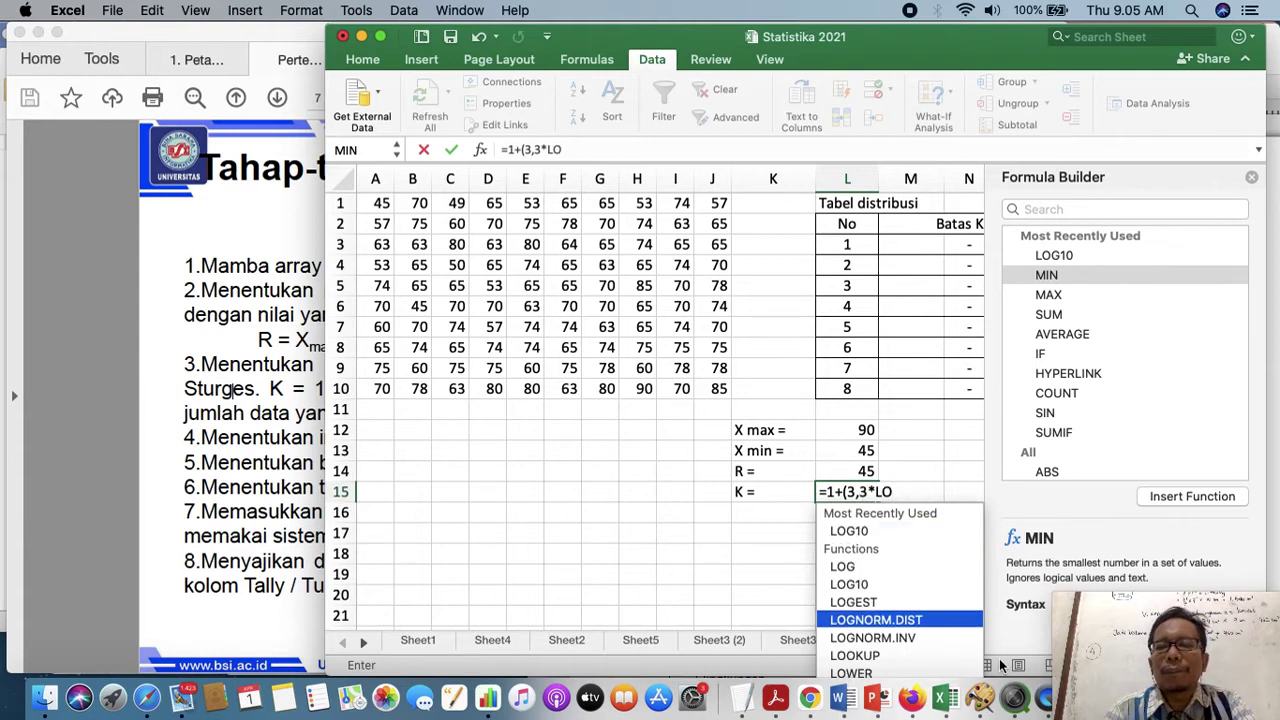
{"action": "double_click", "coordinate": [886, 534]}
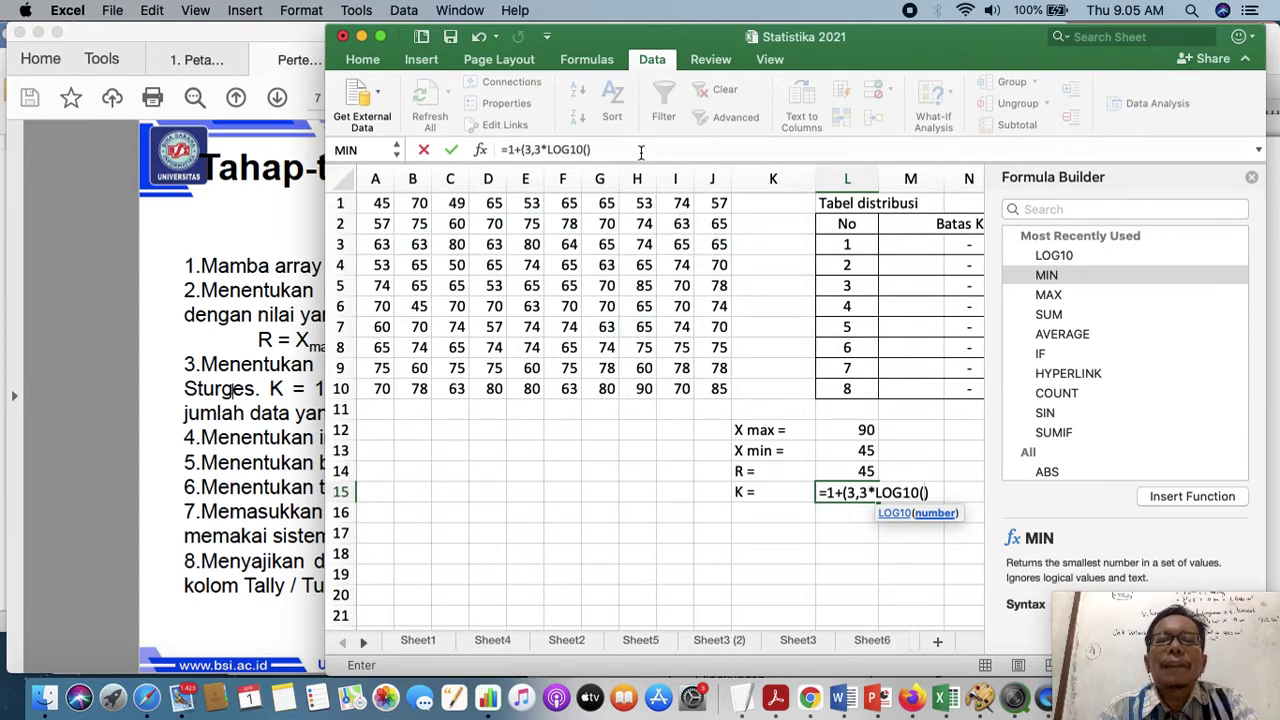
{"action": "left_click", "coordinate": [588, 149]}
{"action": "type", "text": "100"}
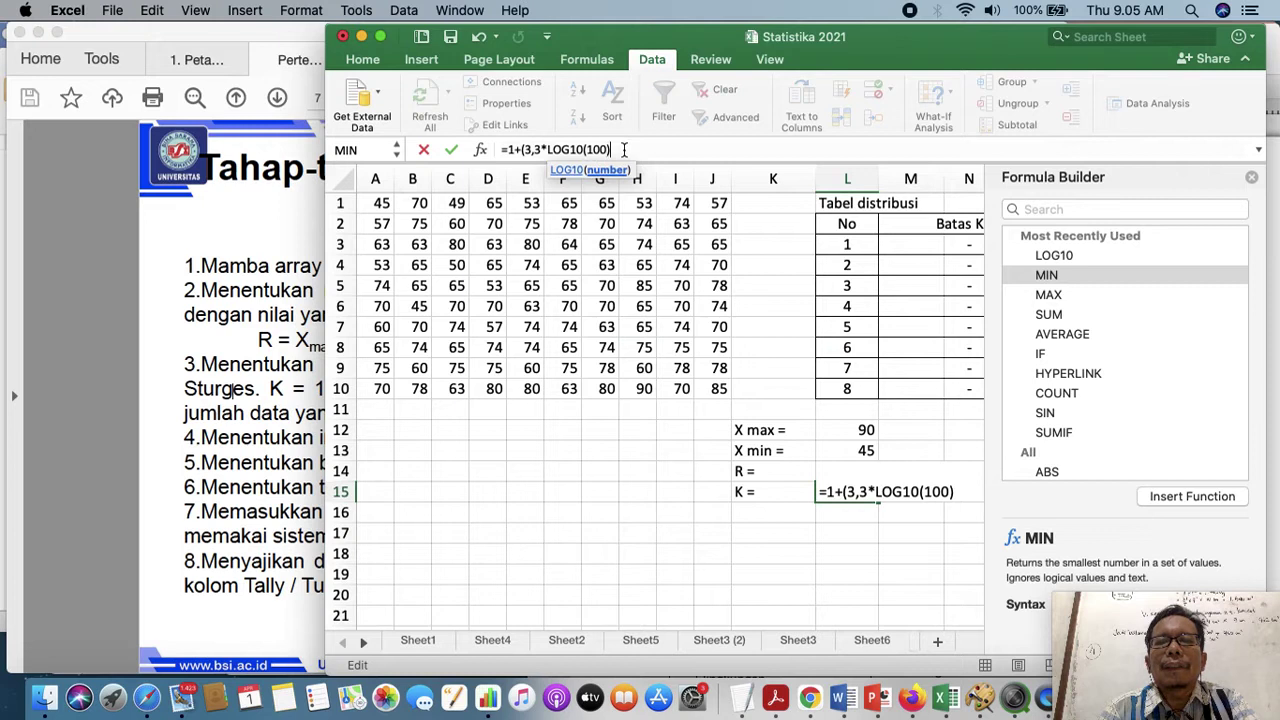
{"action": "type", "text": ")"}
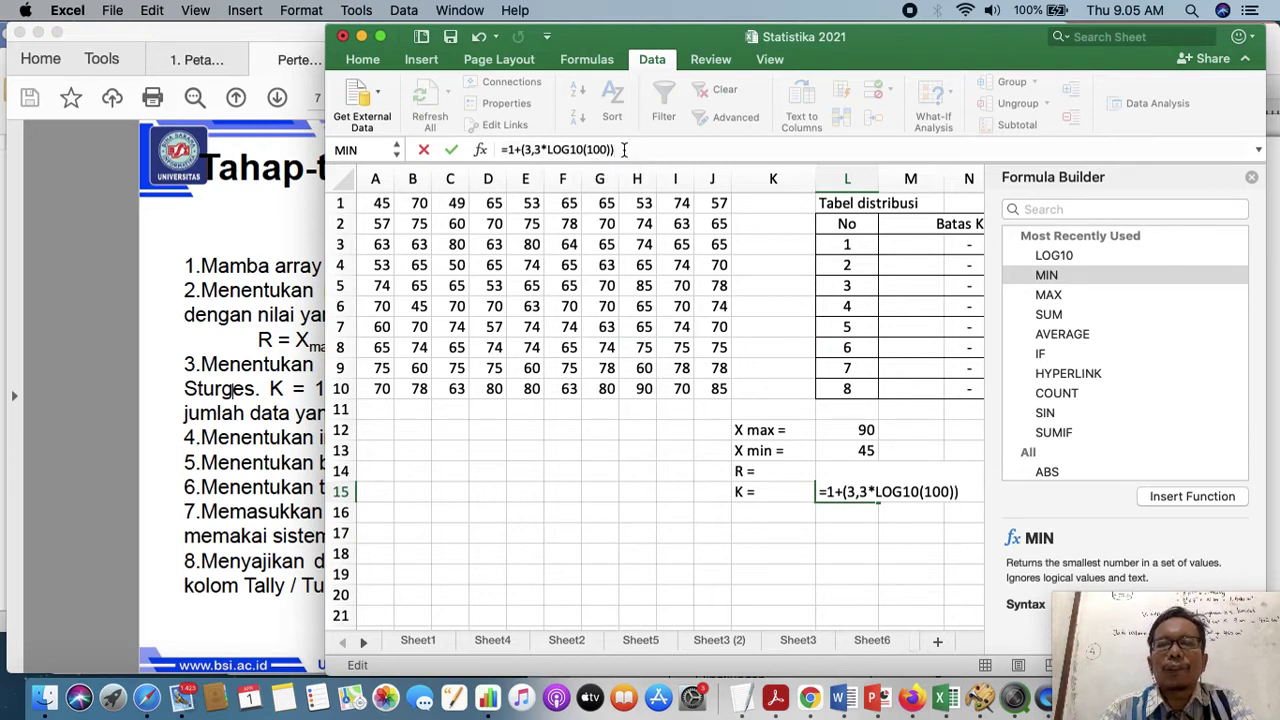
{"action": "key", "text": "Return"}
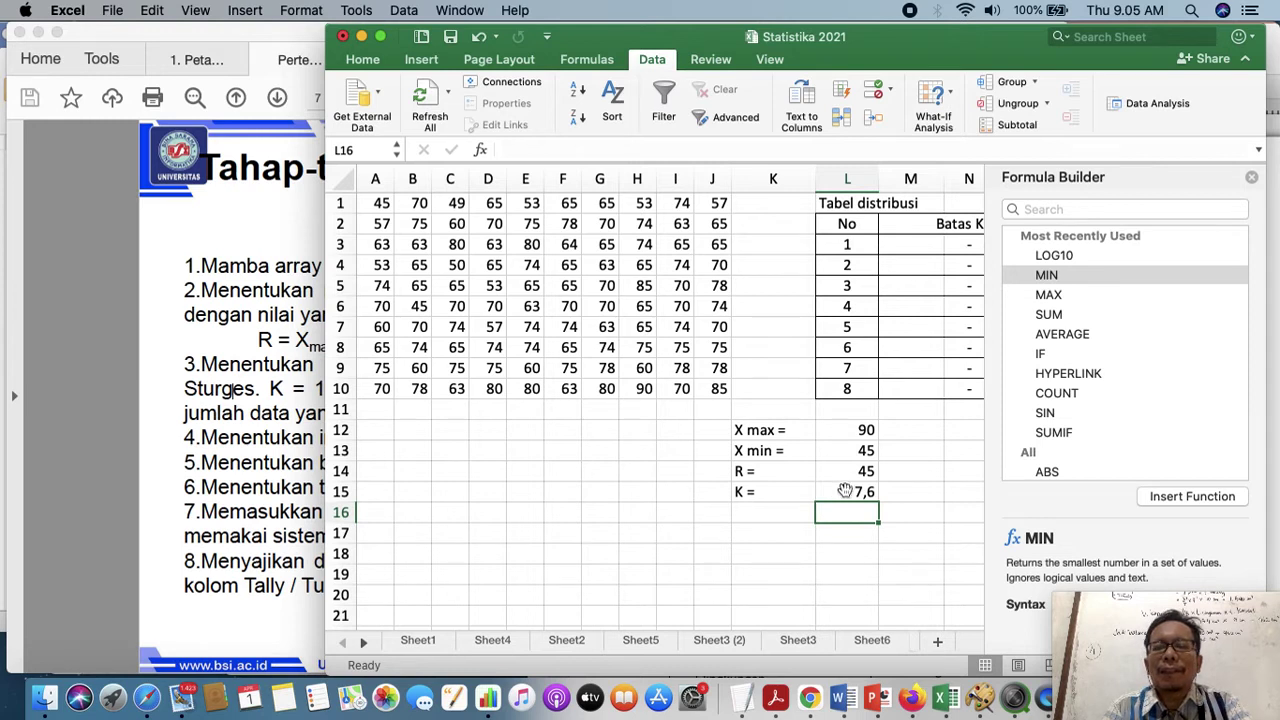
Enter the rounded class count 8 in cell M15, beside the calculated K
{"action": "left_click", "coordinate": [910, 494]}
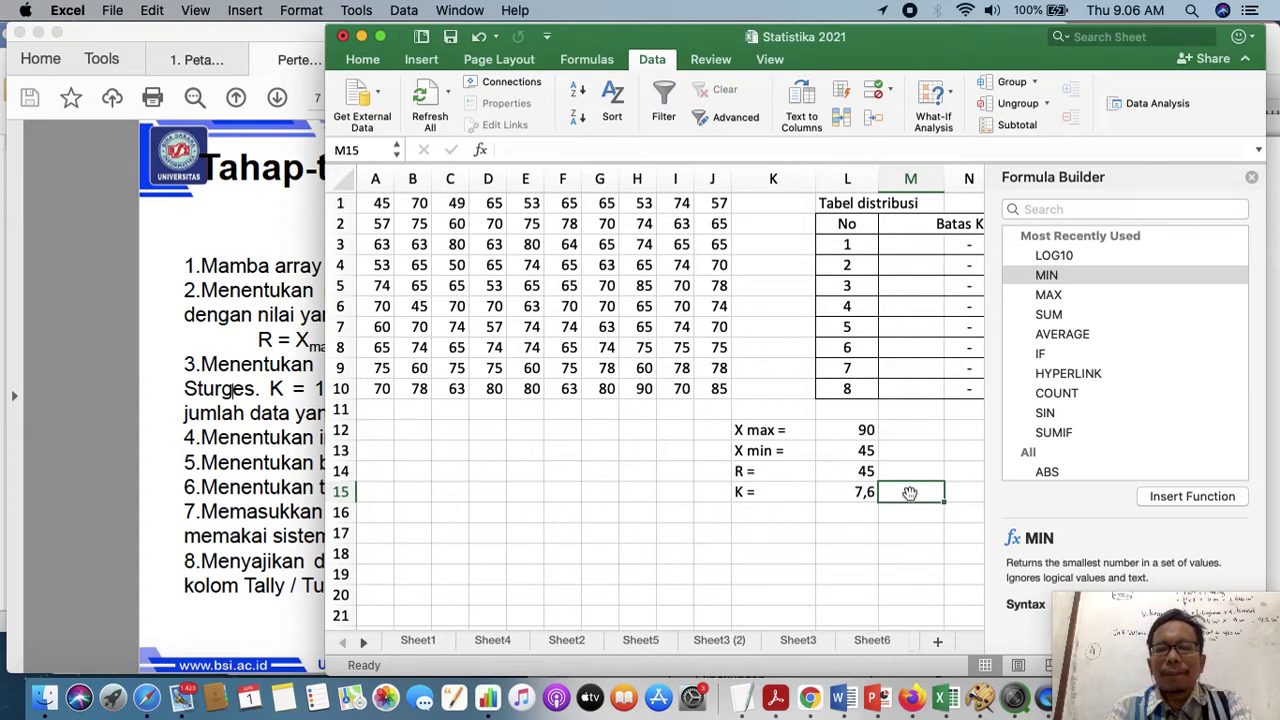
{"action": "type", "text": "8"}
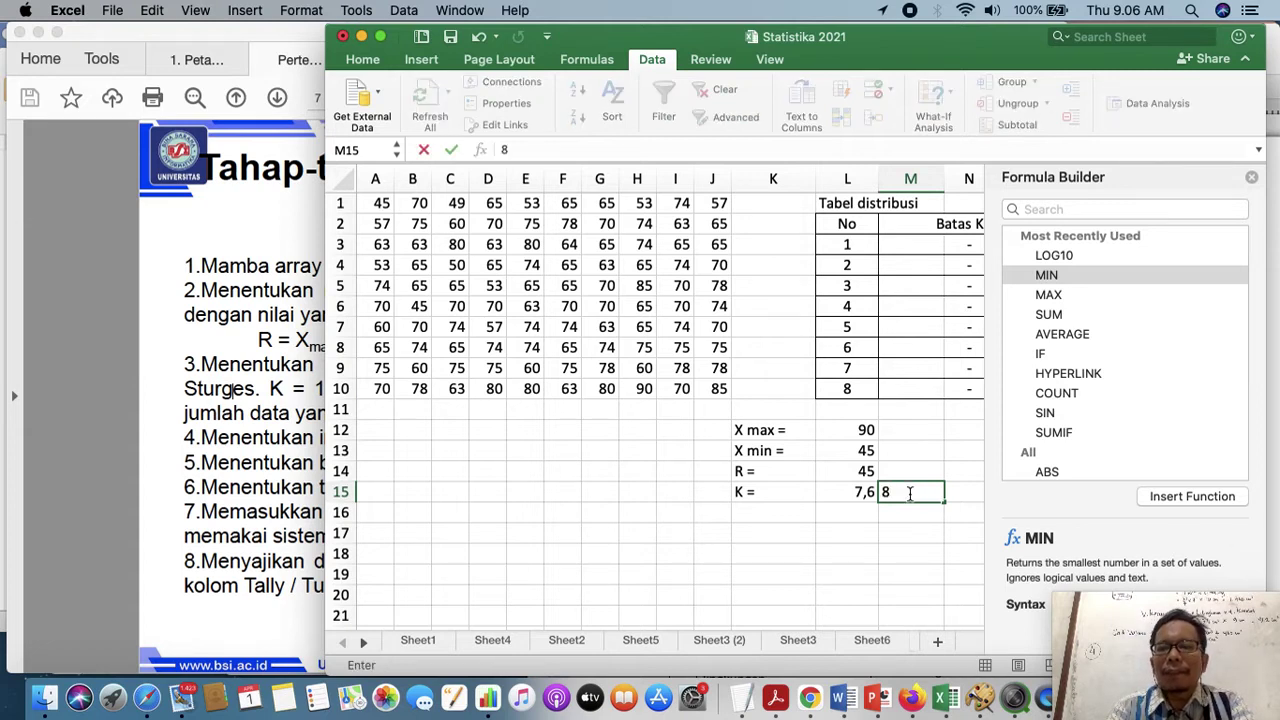
{"action": "key", "text": "Return"}
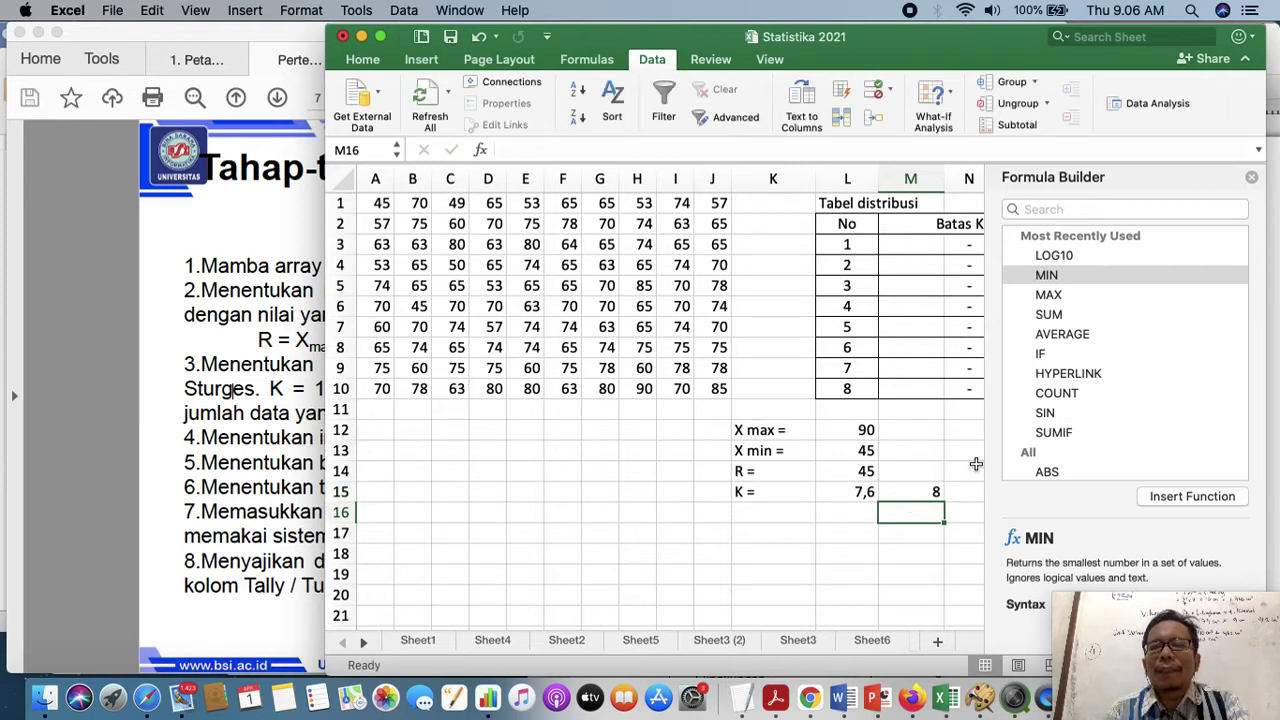
Consult the class interval formula on the Acrobat Reader slide and, back in Excel with the Formula Builder closed, enter the label "I =" in K16
{"action": "left_click", "coordinate": [247, 442]}
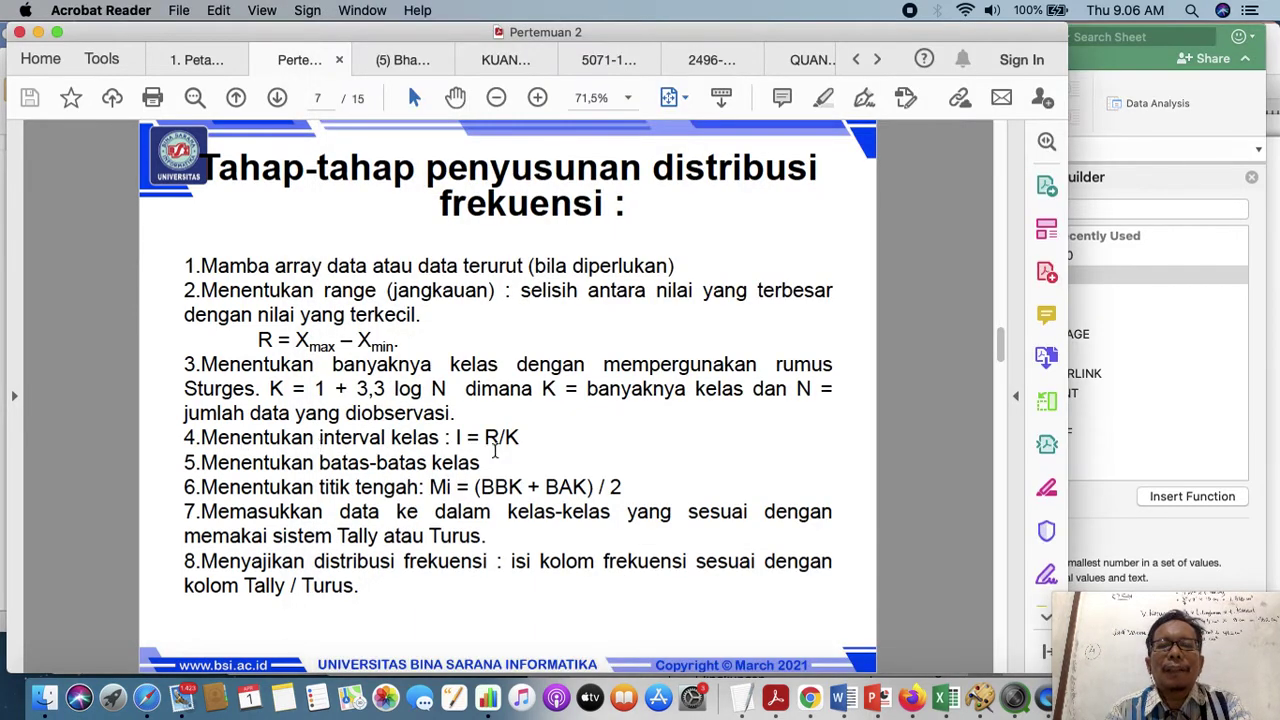
{"action": "left_click", "coordinate": [1252, 180]}
{"action": "left_click", "coordinate": [772, 512]}
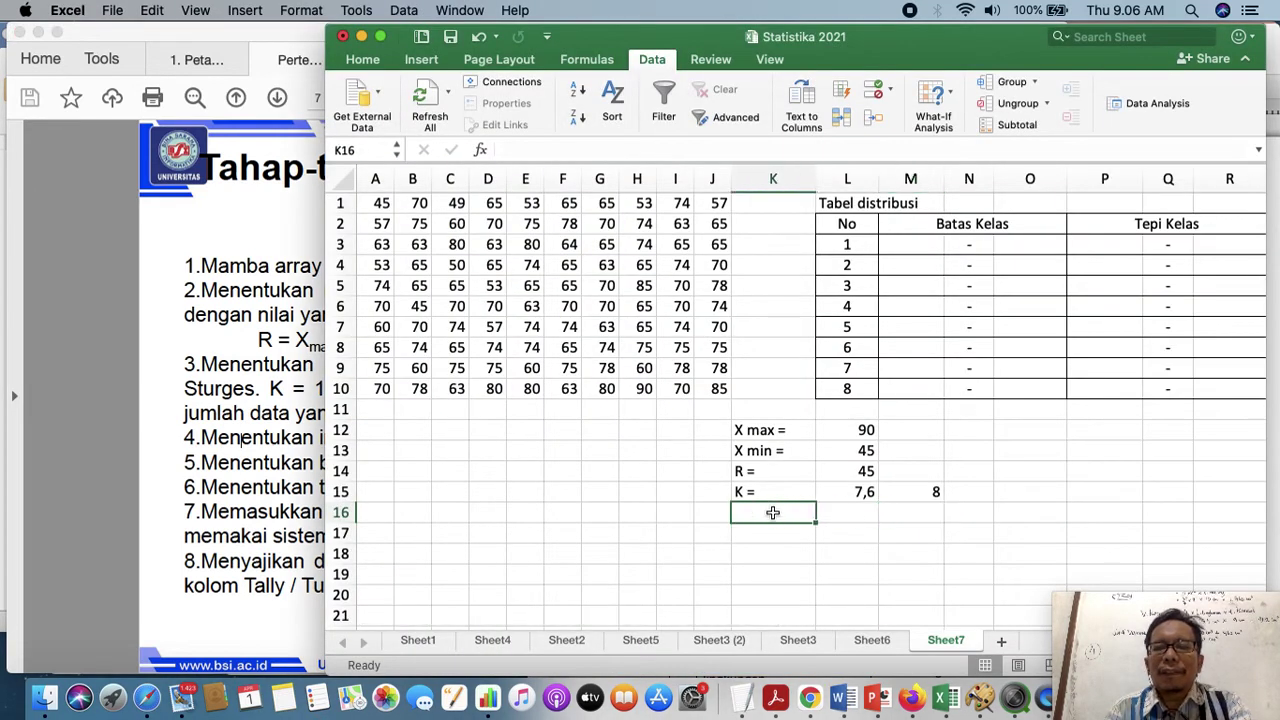
{"action": "type", "text": "I ="}
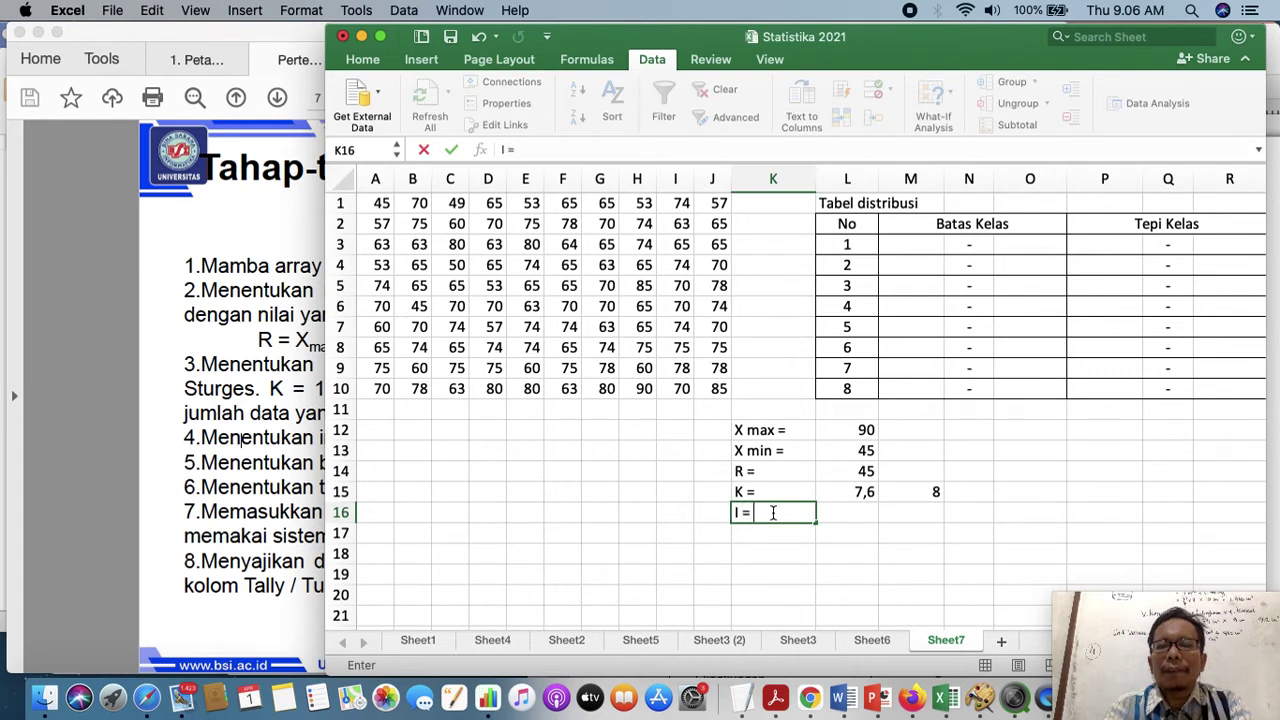
Calculate the class interval in L16 with the formula =L14/L15, dividing the range by the unrounded K
{"action": "left_click", "coordinate": [842, 514]}
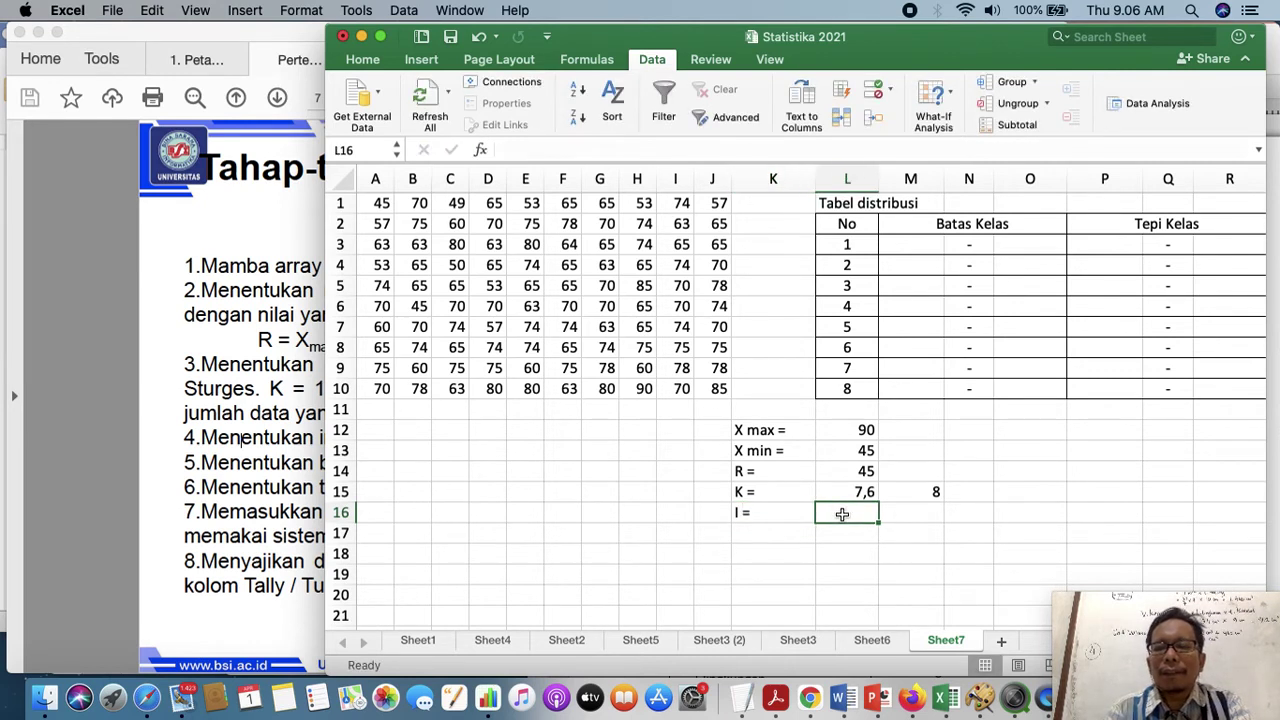
{"action": "type", "text": "="}
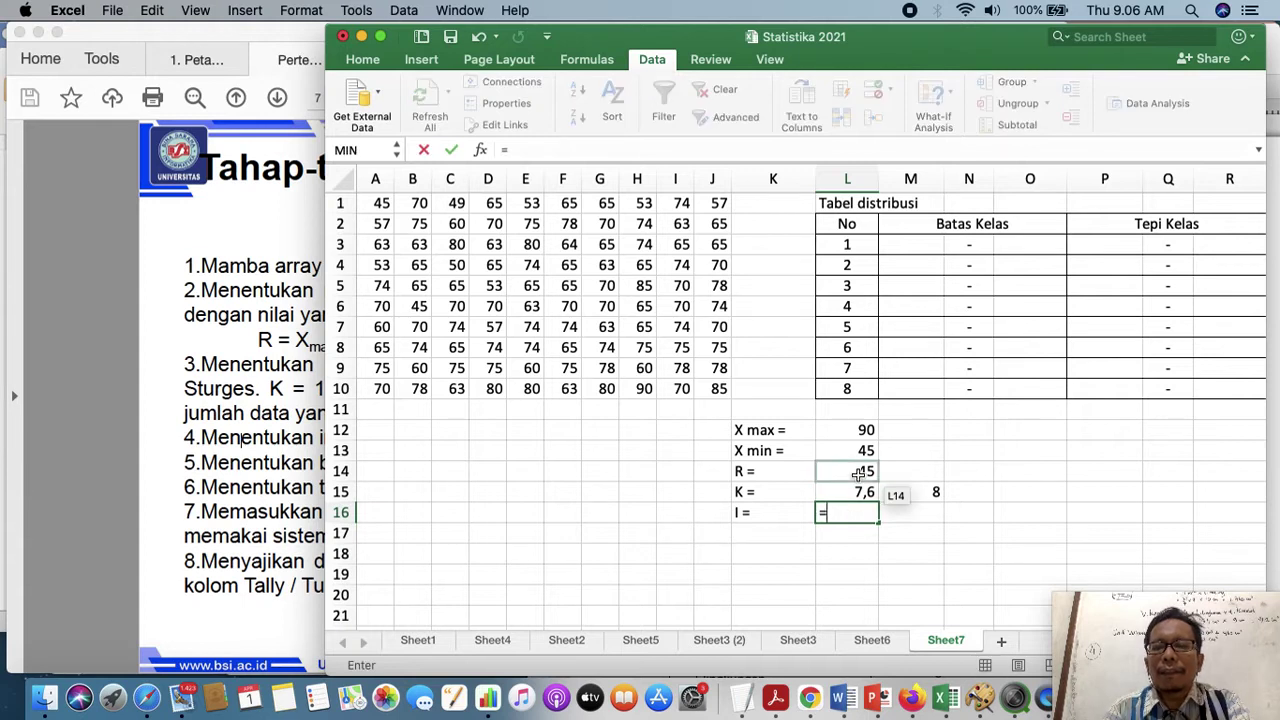
{"action": "left_click", "coordinate": [857, 475]}
{"action": "type", "text": "/"}
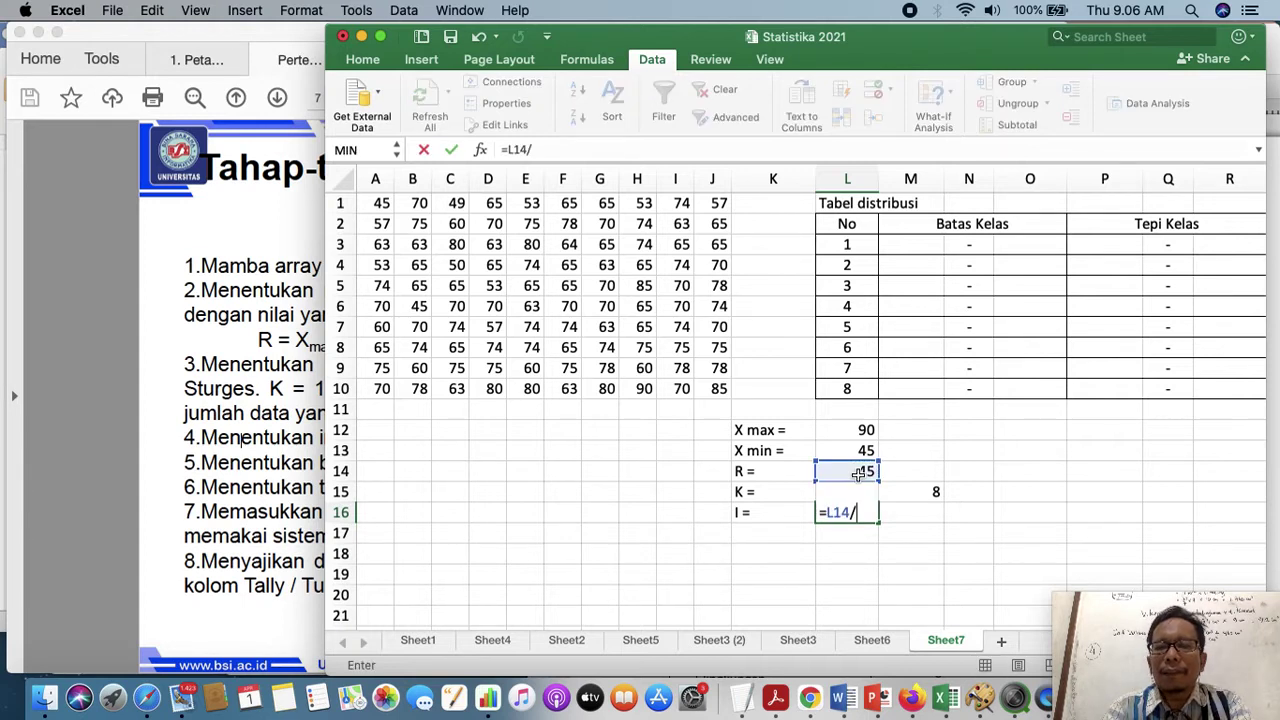
{"action": "left_click", "coordinate": [803, 497]}
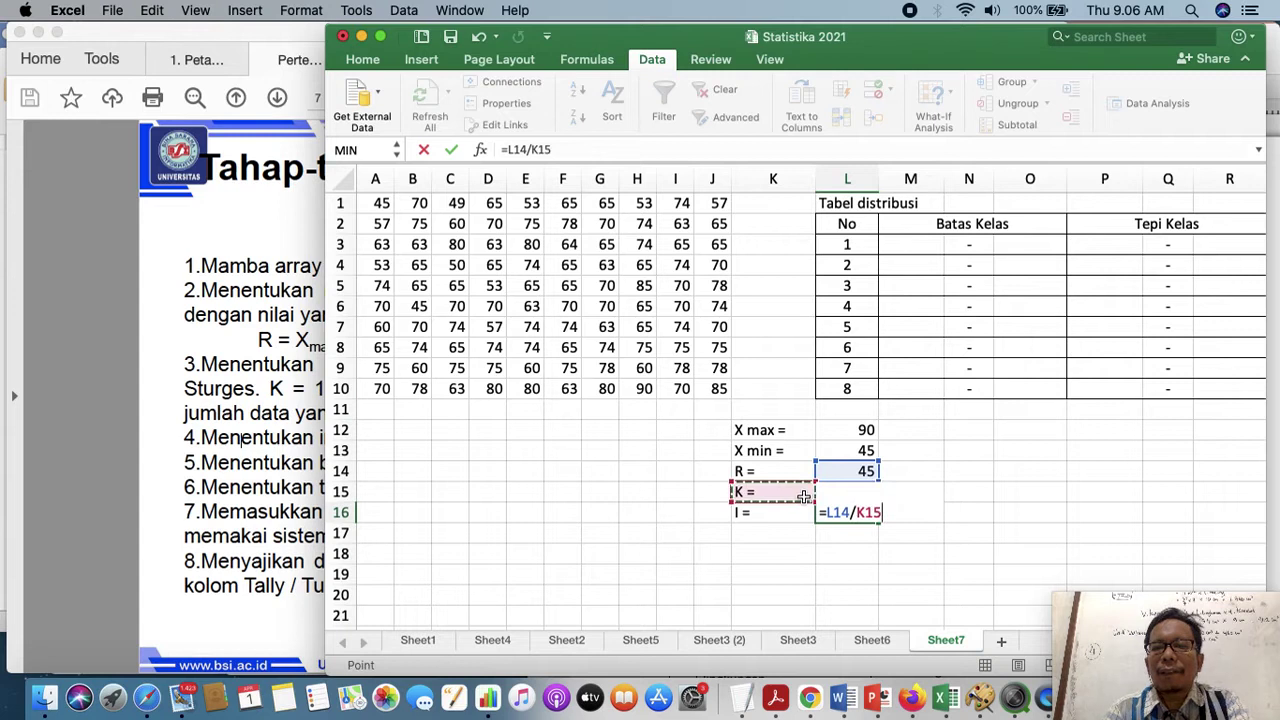
{"action": "key", "text": "Right"}
{"action": "key", "text": "Return"}
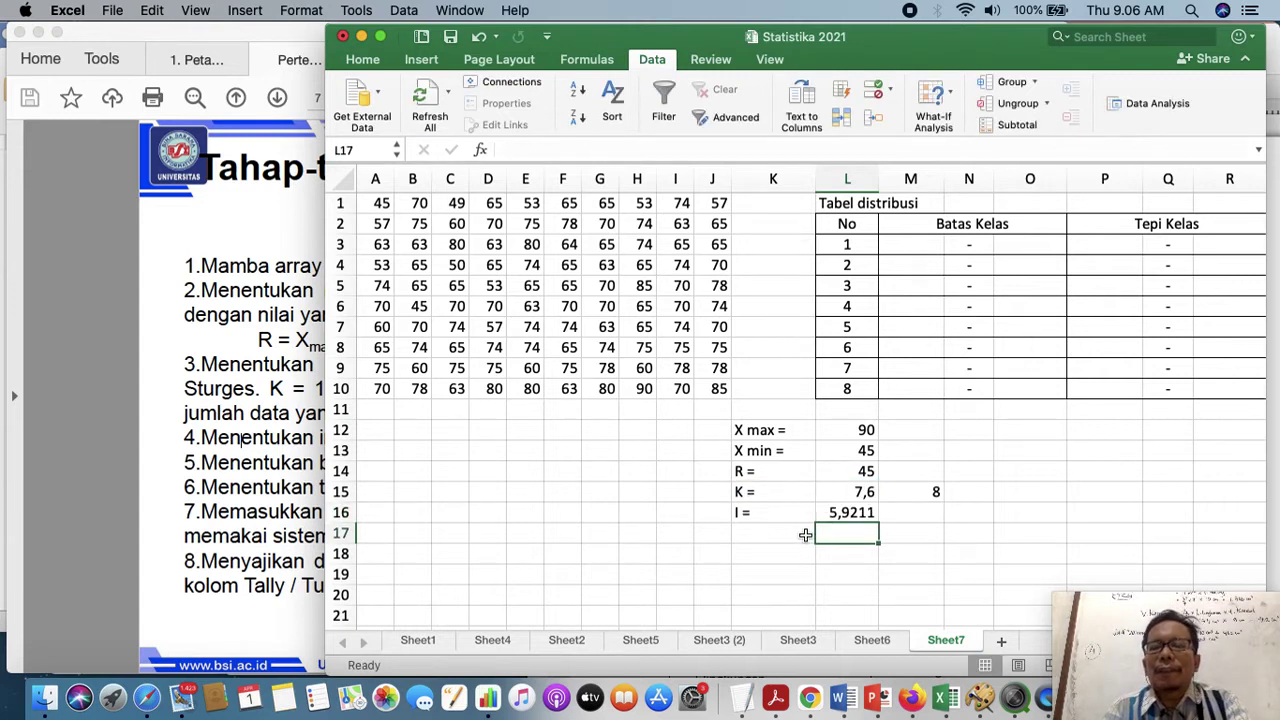
Change the class interval formula in L16 to =L14/M15 so it divides by the rounded class count
{"action": "left_click", "coordinate": [852, 513]}
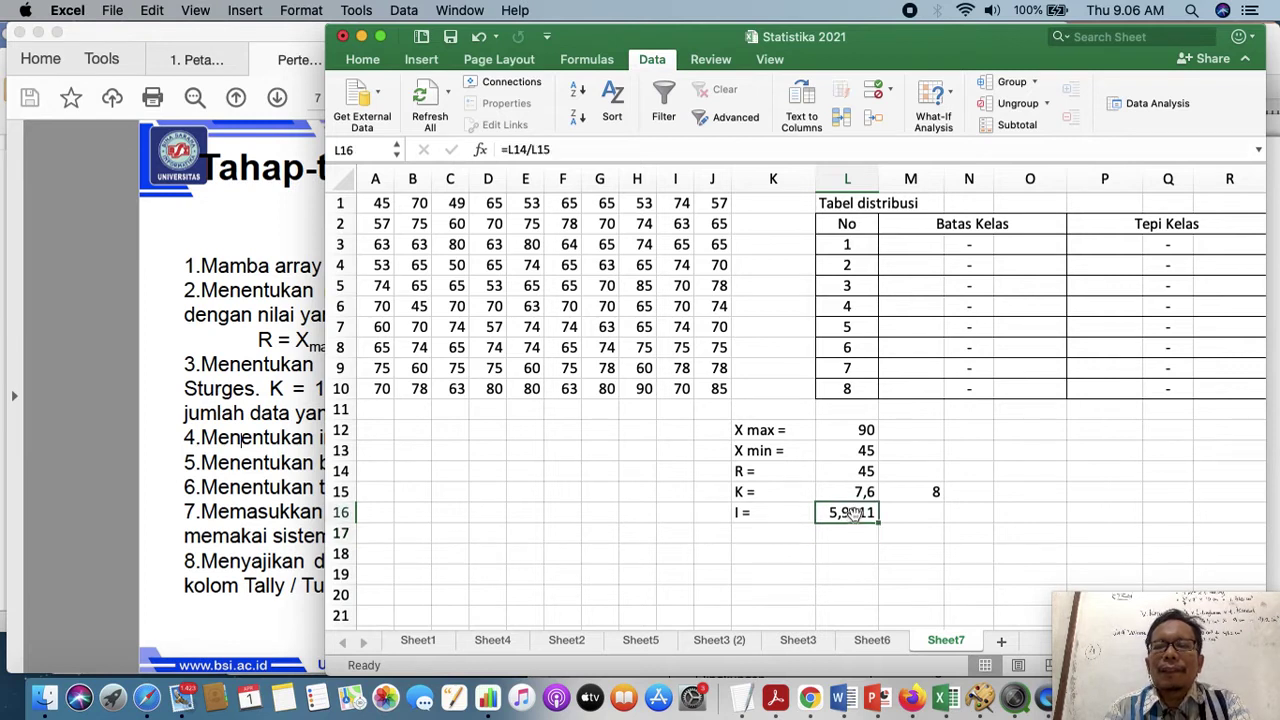
{"action": "left_click", "coordinate": [565, 151]}
{"action": "key", "text": "BackSpace"}
{"action": "key", "text": "BackSpace"}
{"action": "key", "text": "BackSpace"}
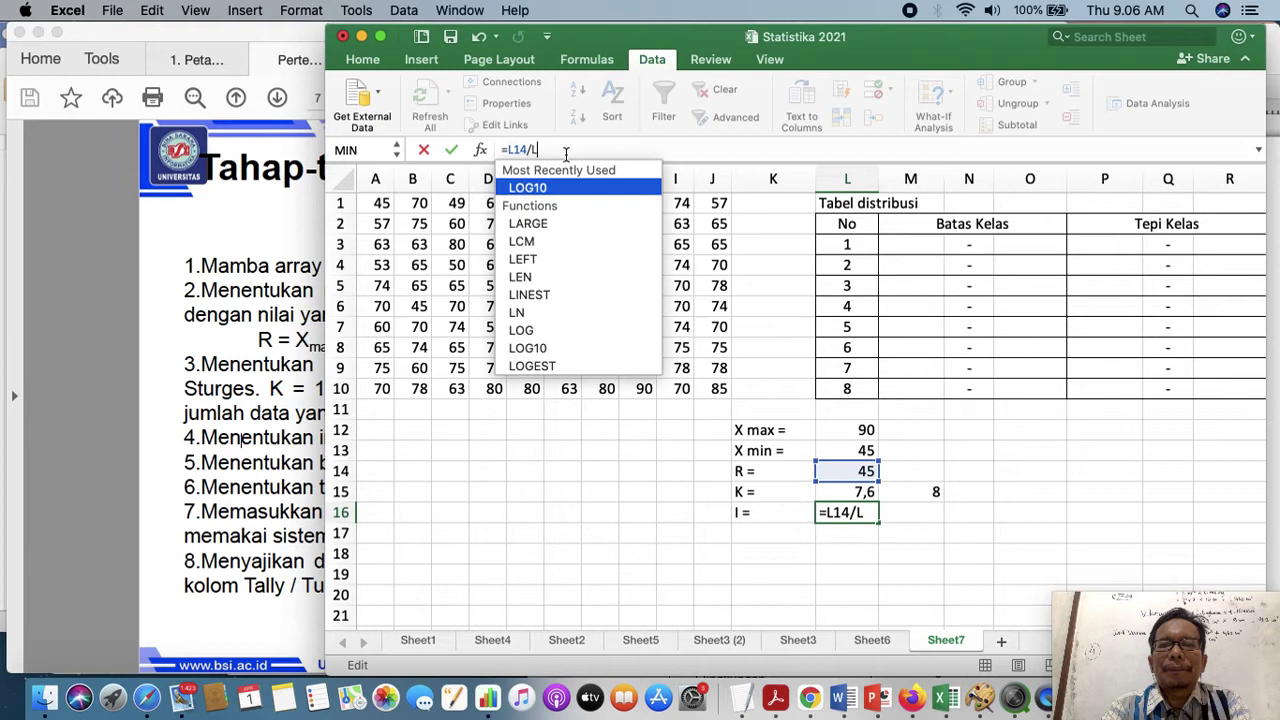
{"action": "left_click", "coordinate": [915, 491]}
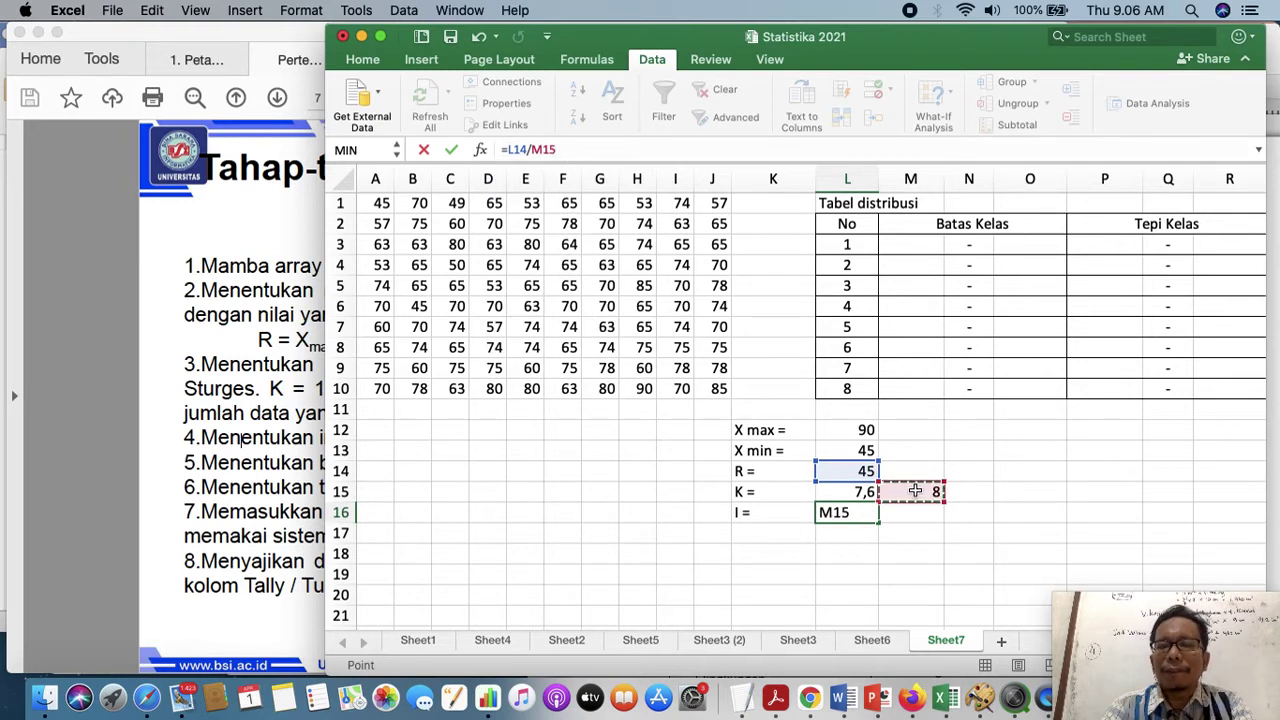
{"action": "key", "text": "Return"}
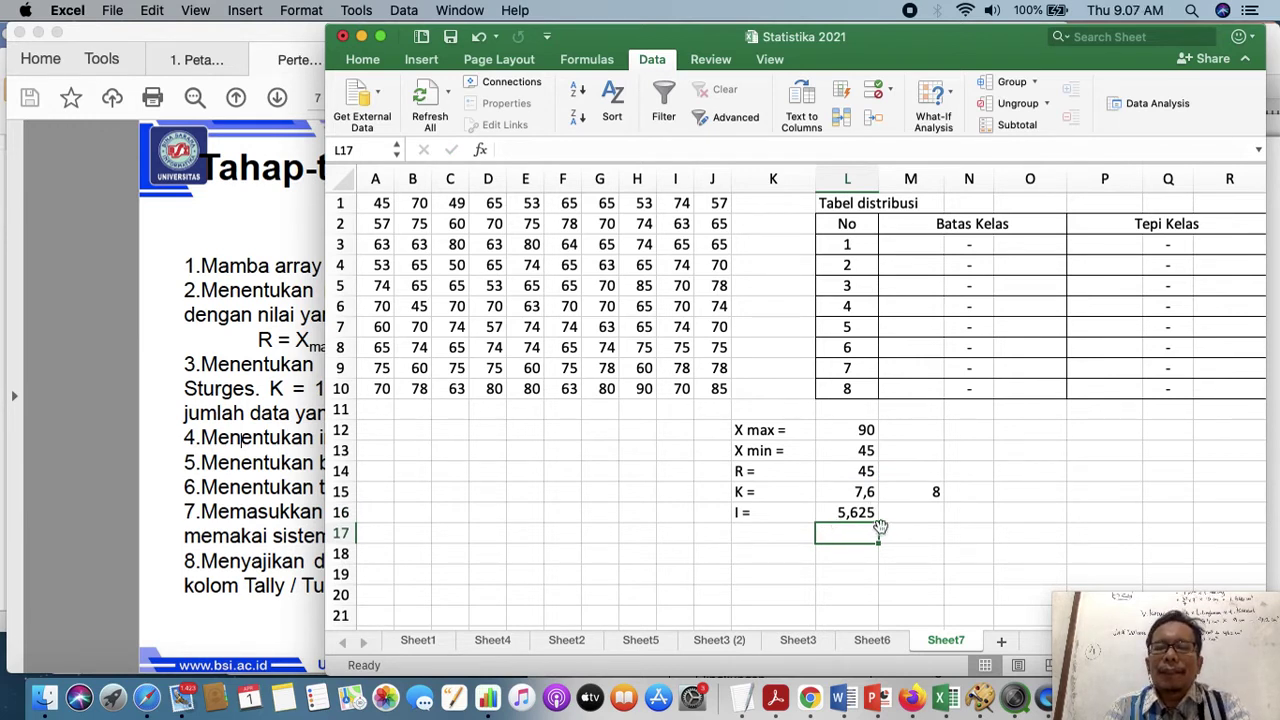
Enter the rounded class interval 6 in cell M16, beside the calculated I
{"action": "left_click", "coordinate": [918, 512]}
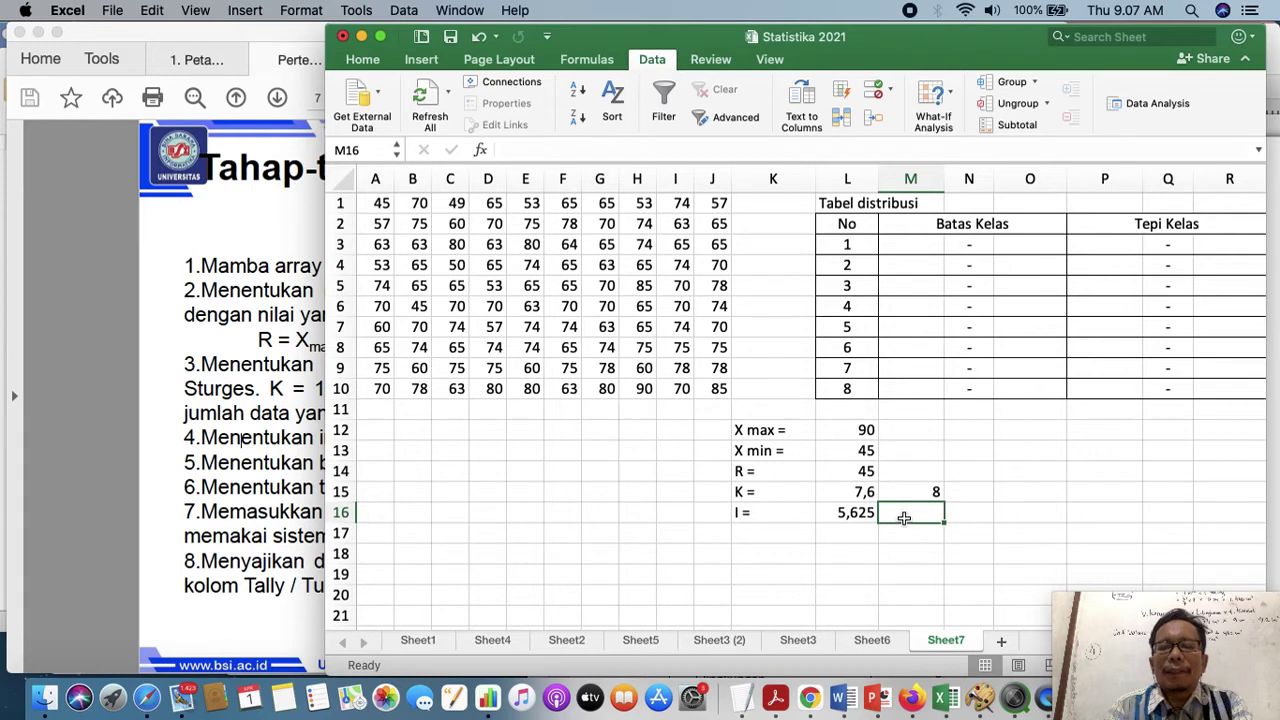
{"action": "type", "text": "6"}
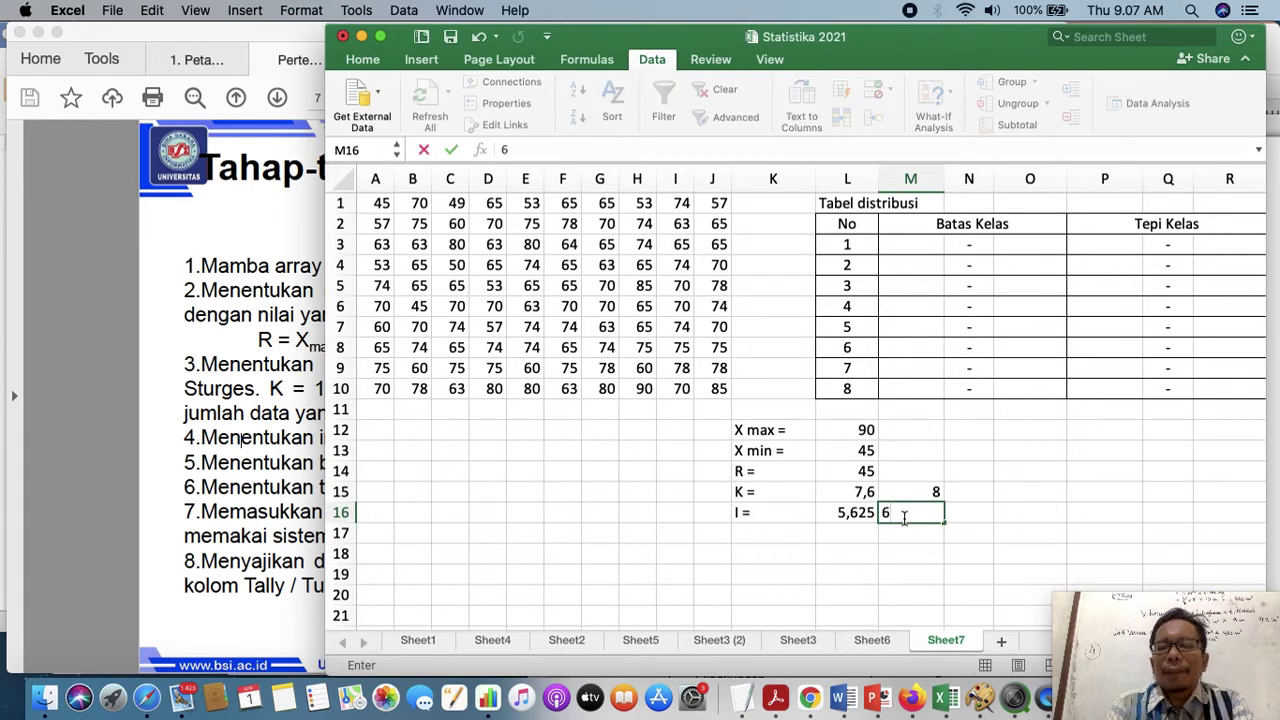
{"action": "key", "text": "Return"}
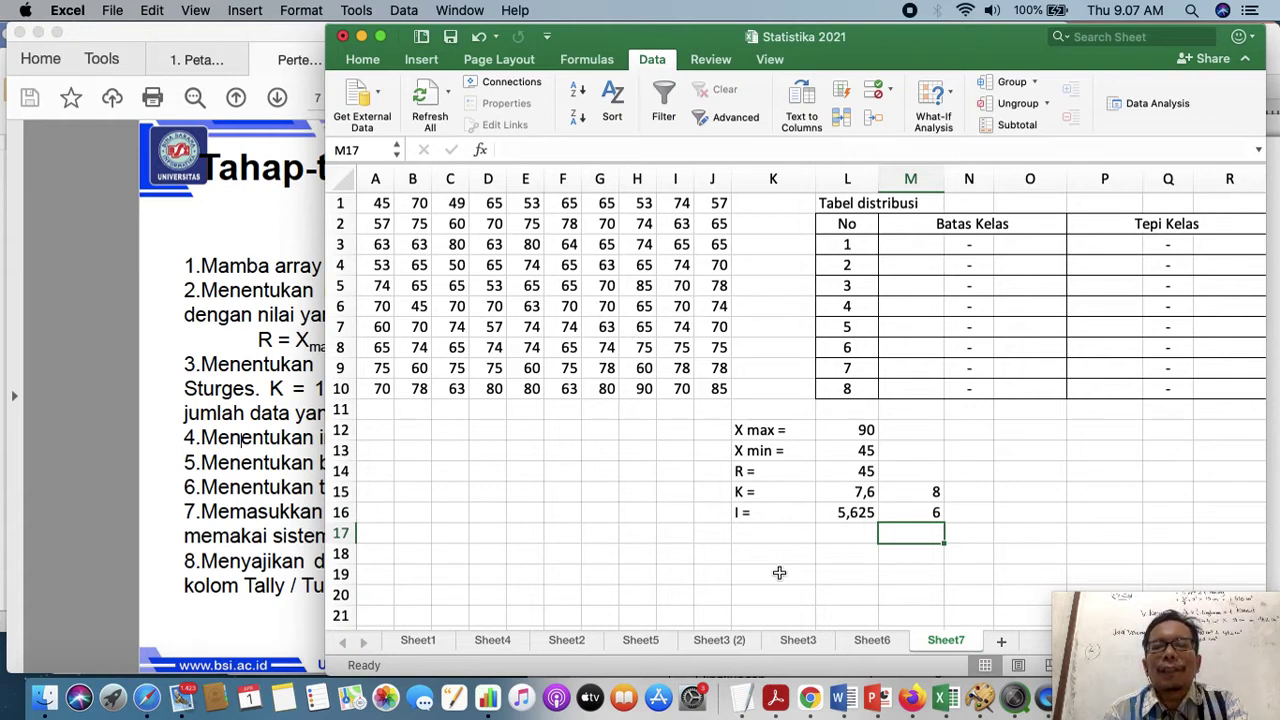
Enter the example value 50,5 in the empty cell H16 and format it as a number with two decimal places
{"action": "left_click", "coordinate": [637, 514]}
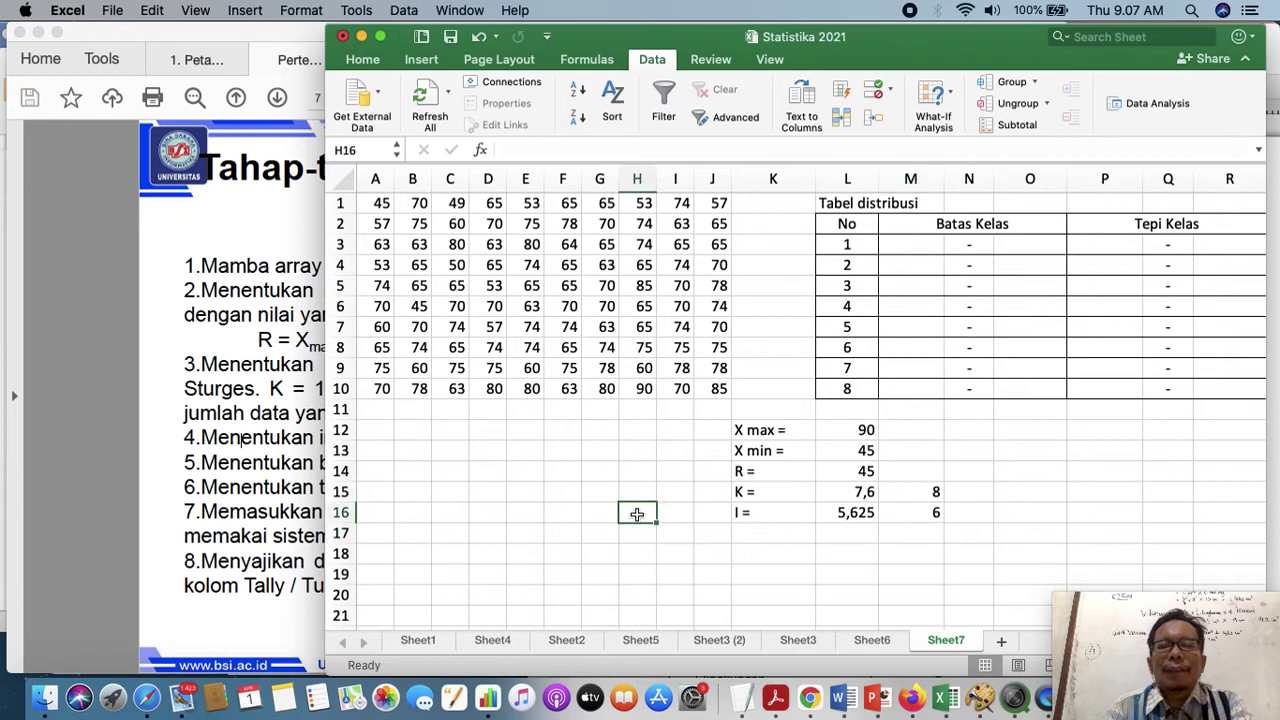
{"action": "type", "text": "50,5"}
{"action": "key", "text": "Return"}
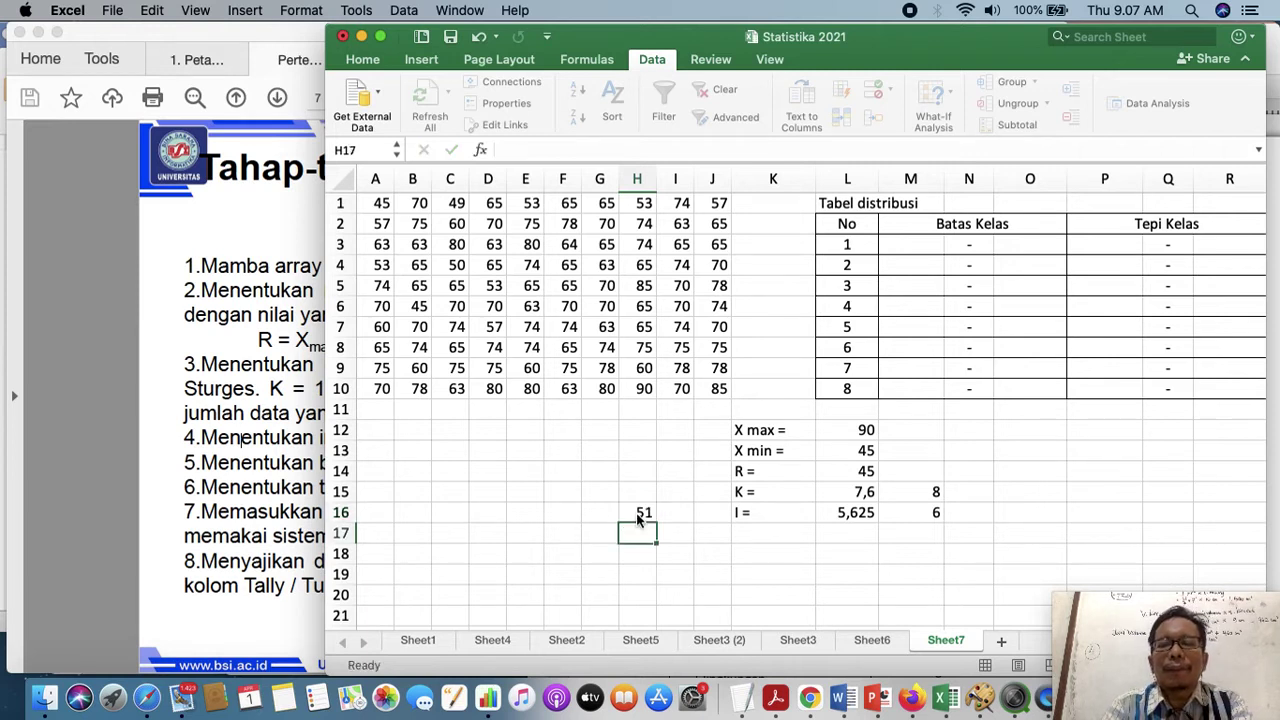
{"action": "left_click", "coordinate": [638, 514]}
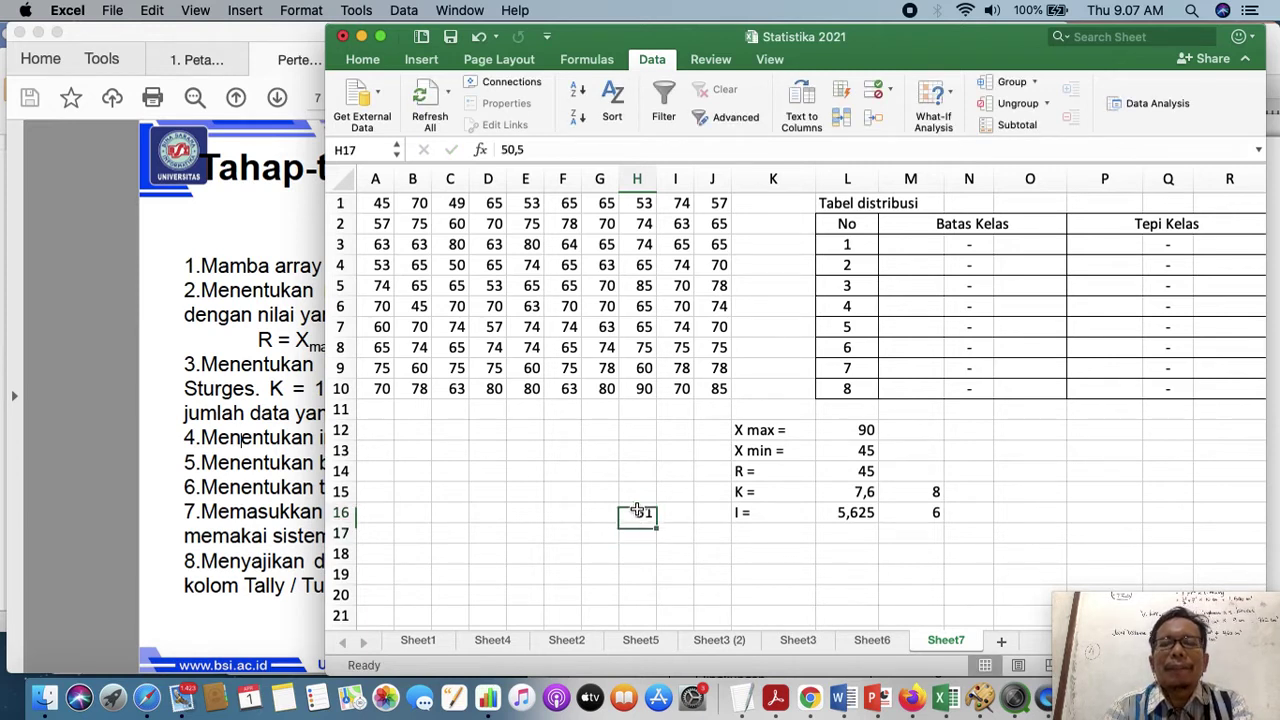
{"action": "left_click", "coordinate": [362, 60]}
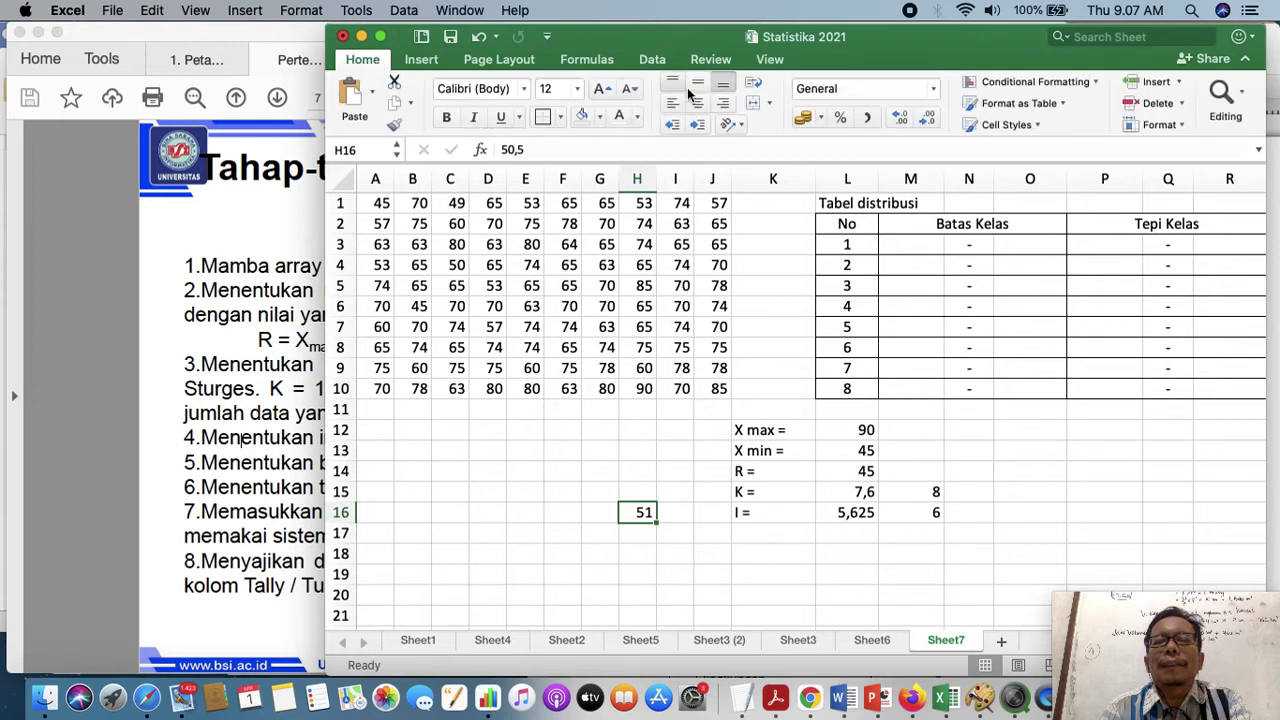
{"action": "left_click", "coordinate": [906, 113]}
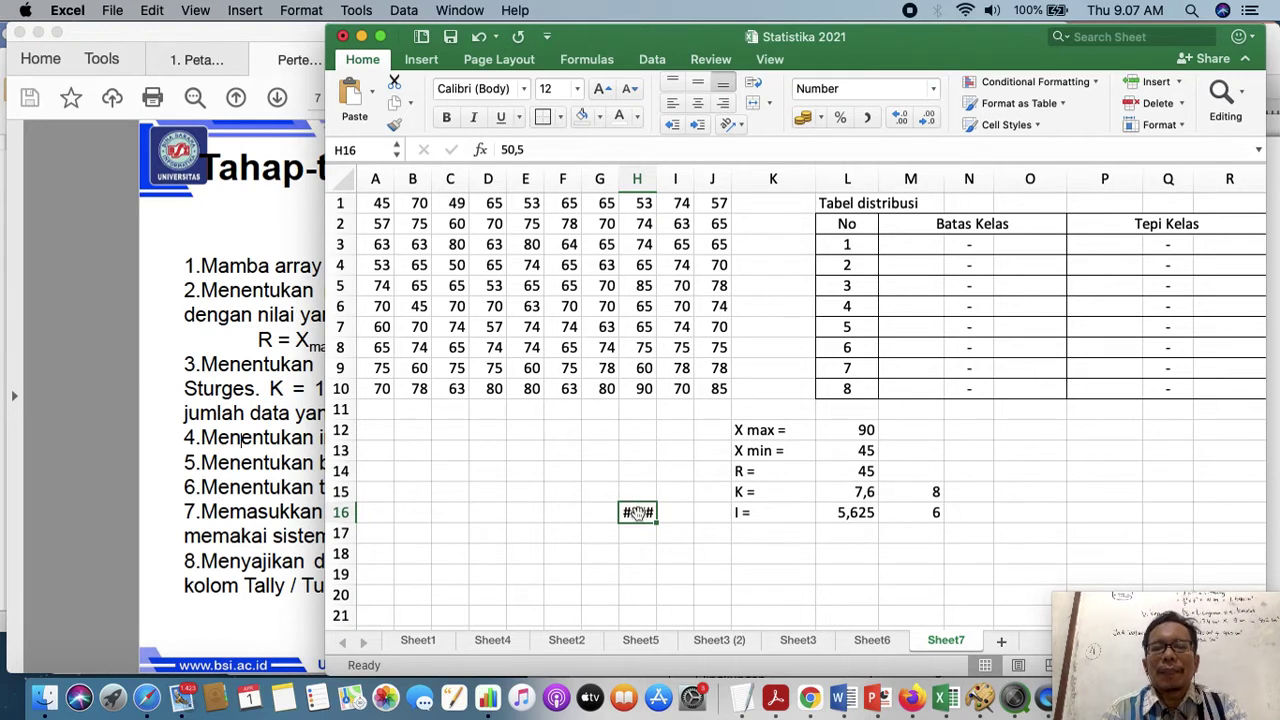
Move the example value from H16 to the wider cell K10 and reduce its display to one decimal place
{"action": "mouse_move", "coordinate": [641, 507]}
{"action": "left_mouse_down"}
{"action": "mouse_move", "coordinate": [732, 541]}
{"action": "mouse_move", "coordinate": [638, 519]}
{"action": "left_mouse_up"}
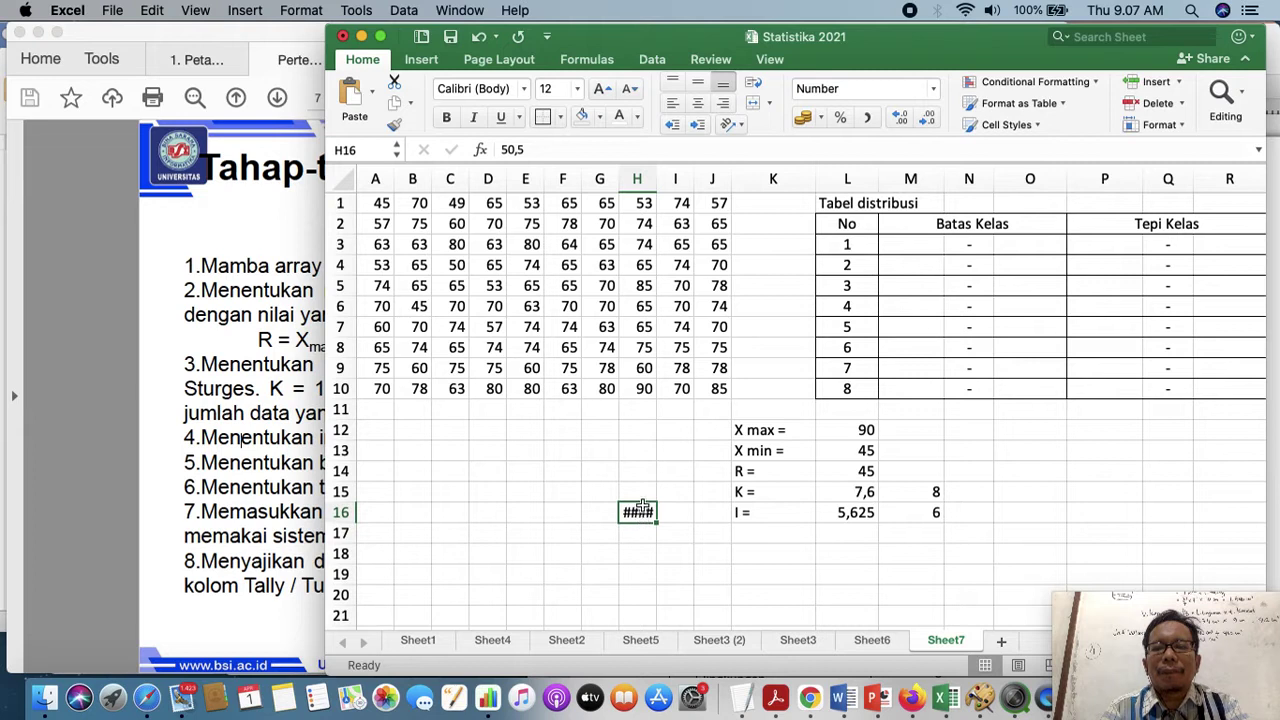
{"action": "left_click_drag", "start_coordinate": [641, 507], "coordinate": [675, 450]}
{"action": "left_click_drag", "start_coordinate": [641, 515], "coordinate": [770, 396]}
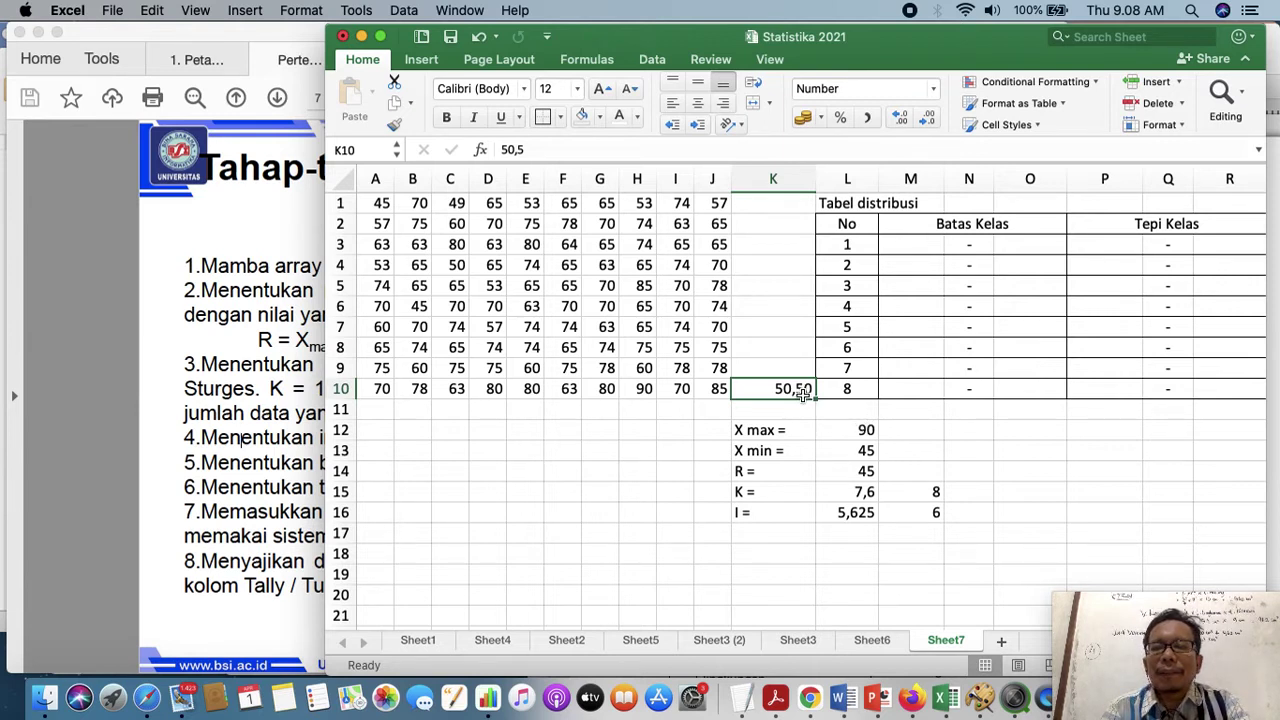
{"action": "left_click", "coordinate": [927, 117]}
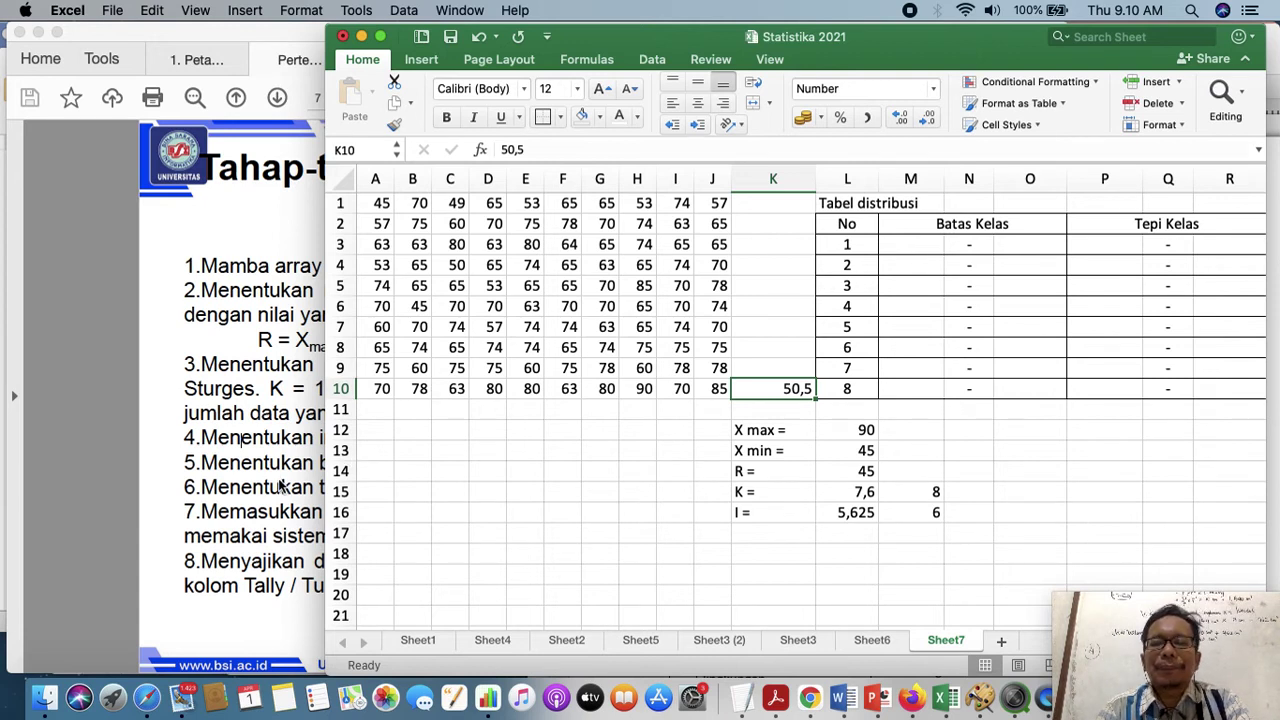
Check the procedure slide in Acrobat Reader, return to Excel and enter the first class limits, 45 in M3 and 50 in O3
{"action": "left_click", "coordinate": [239, 491]}
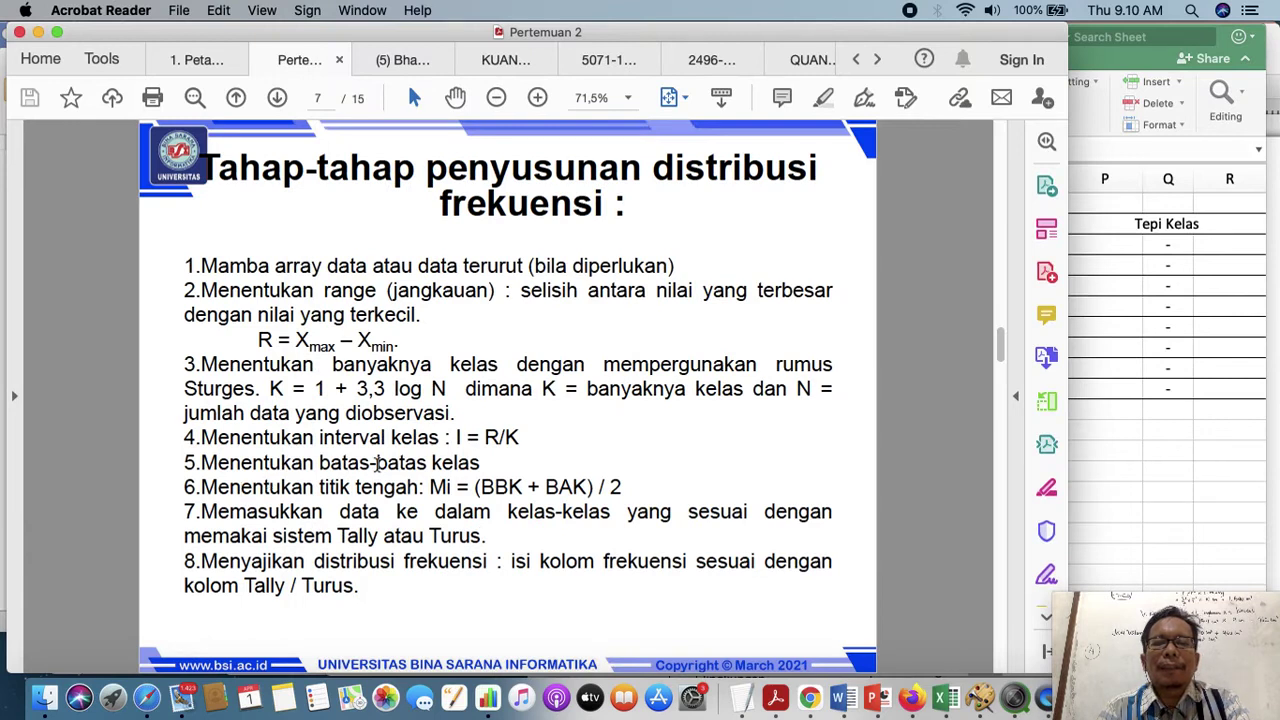
{"action": "left_click", "coordinate": [1131, 450]}
{"action": "left_click", "coordinate": [903, 246]}
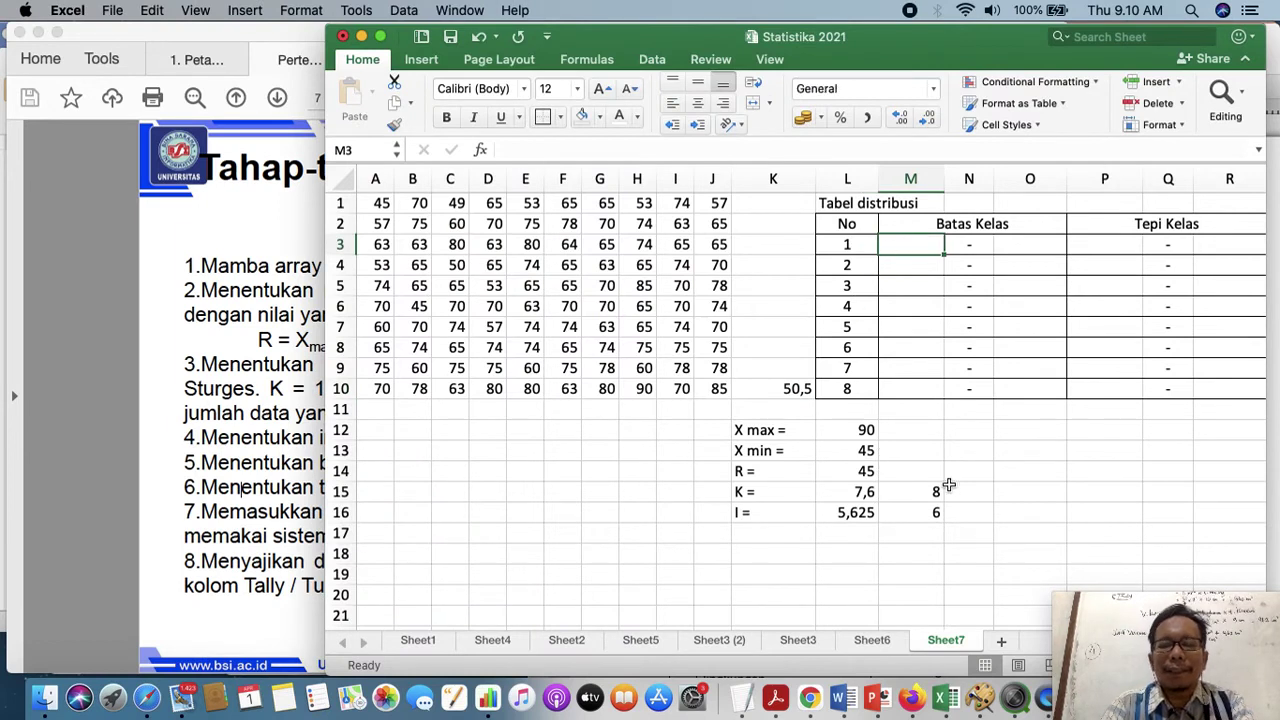
{"action": "type", "text": "45"}
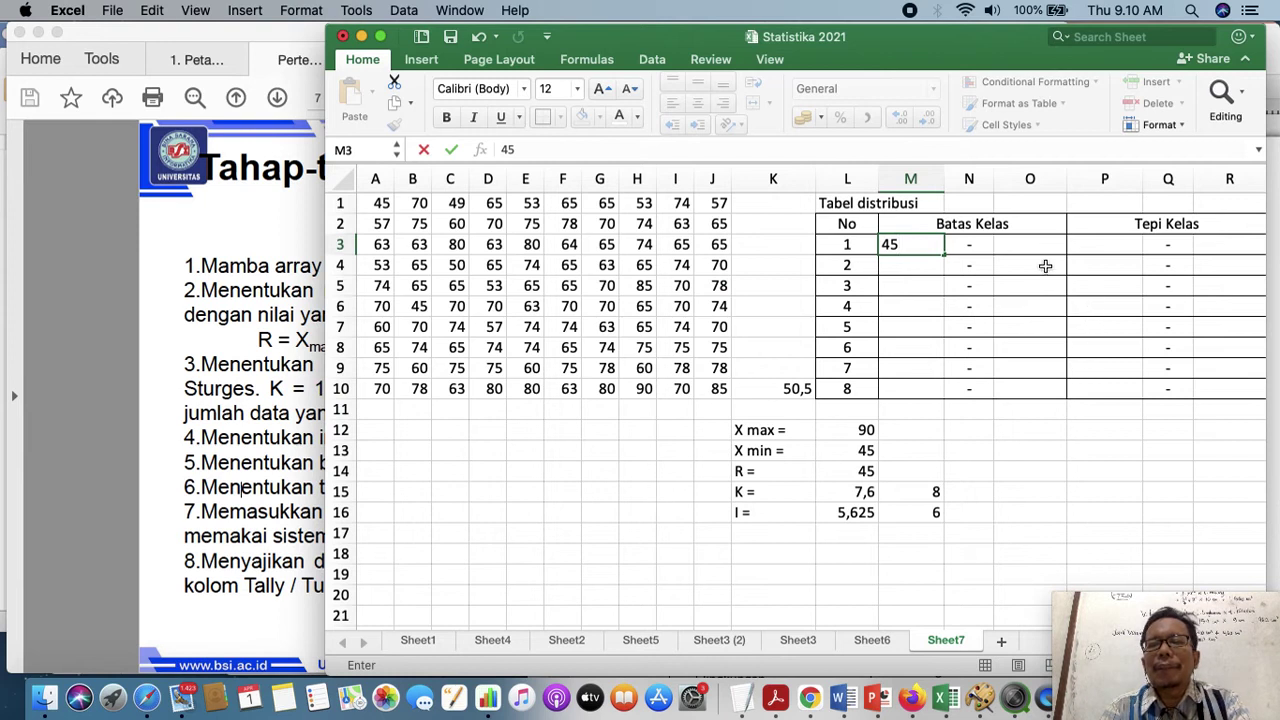
{"action": "left_click", "coordinate": [1028, 240]}
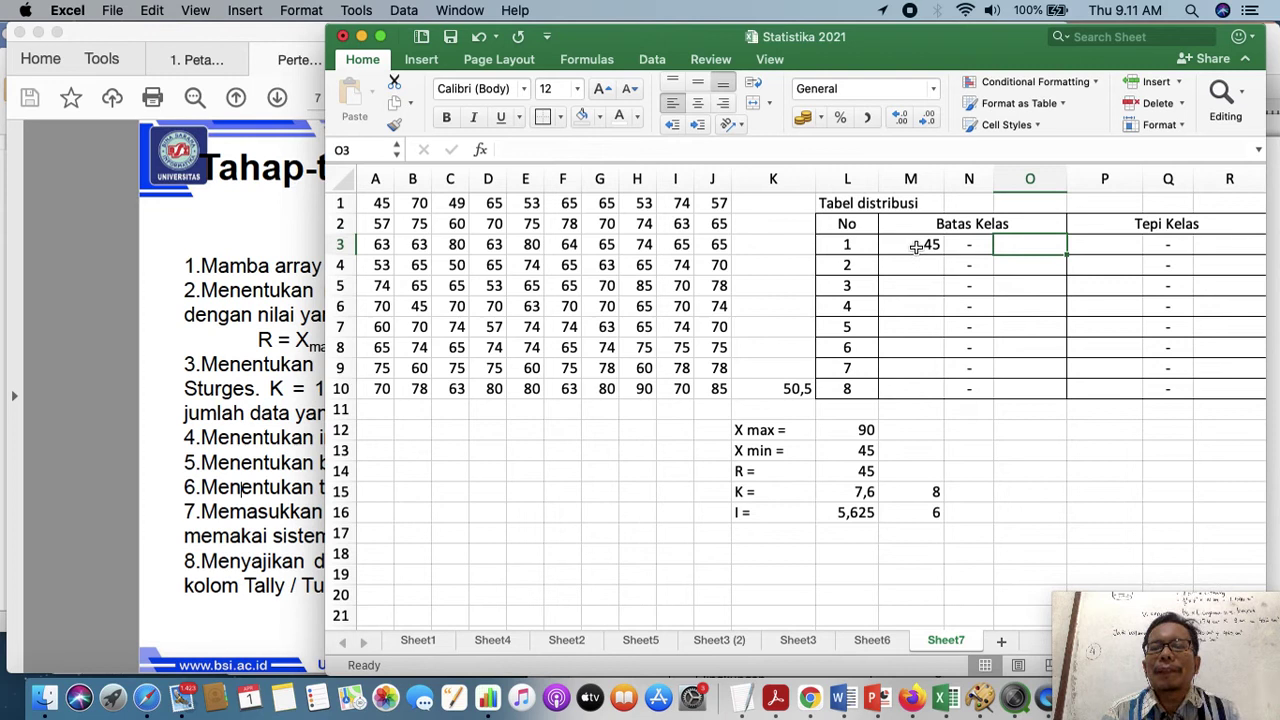
{"action": "type", "text": "50"}
{"action": "key", "text": "Return"}
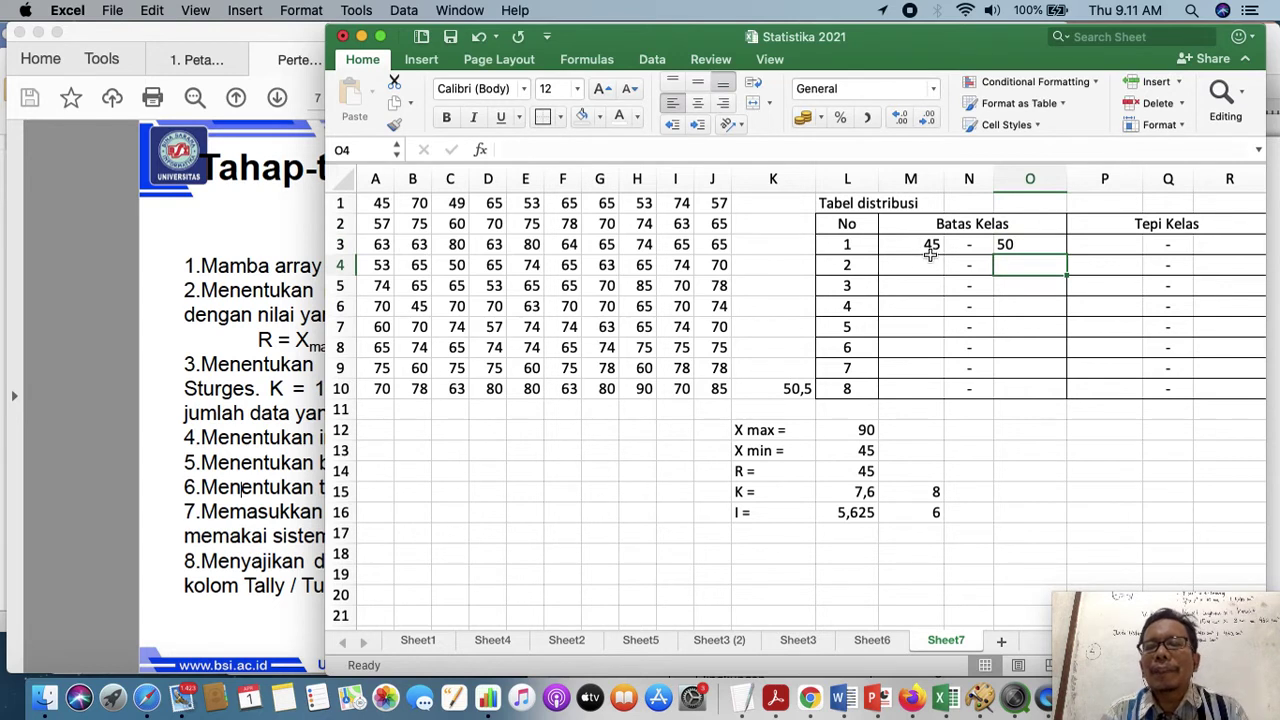
Enter the second class limits, 51 in M4 and 56 in O4
{"action": "left_click", "coordinate": [918, 266]}
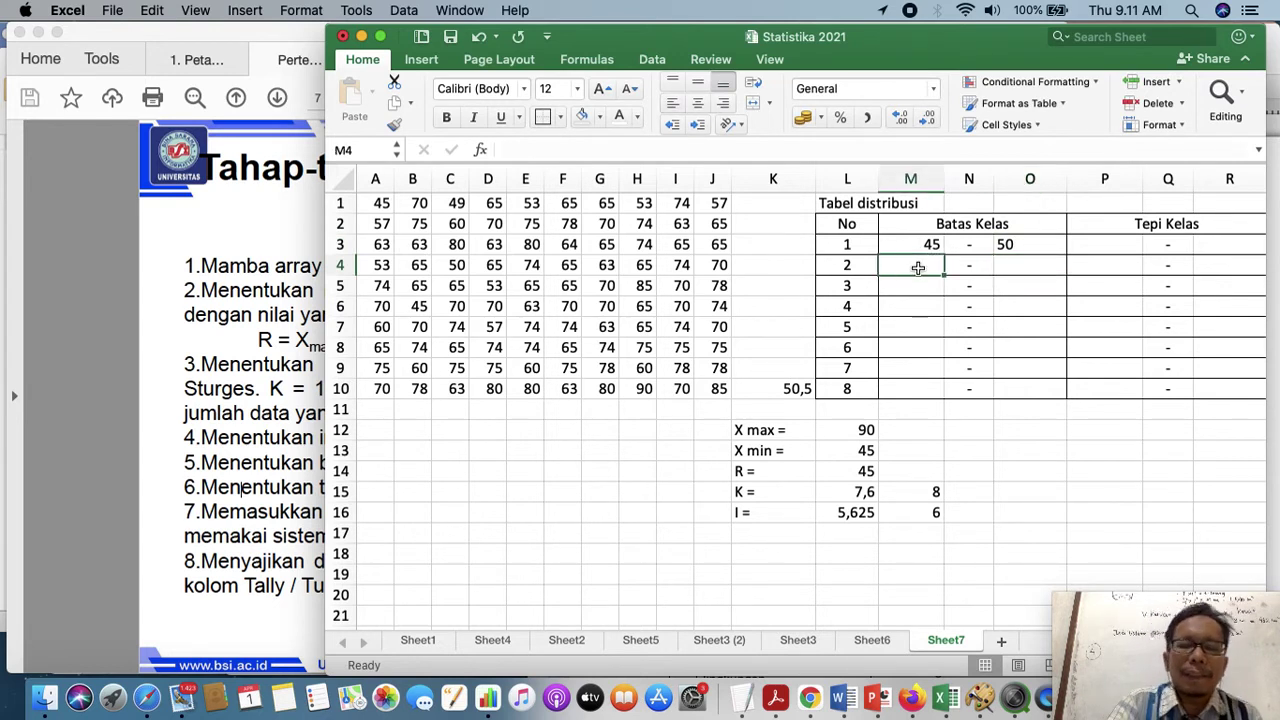
{"action": "type", "text": "51"}
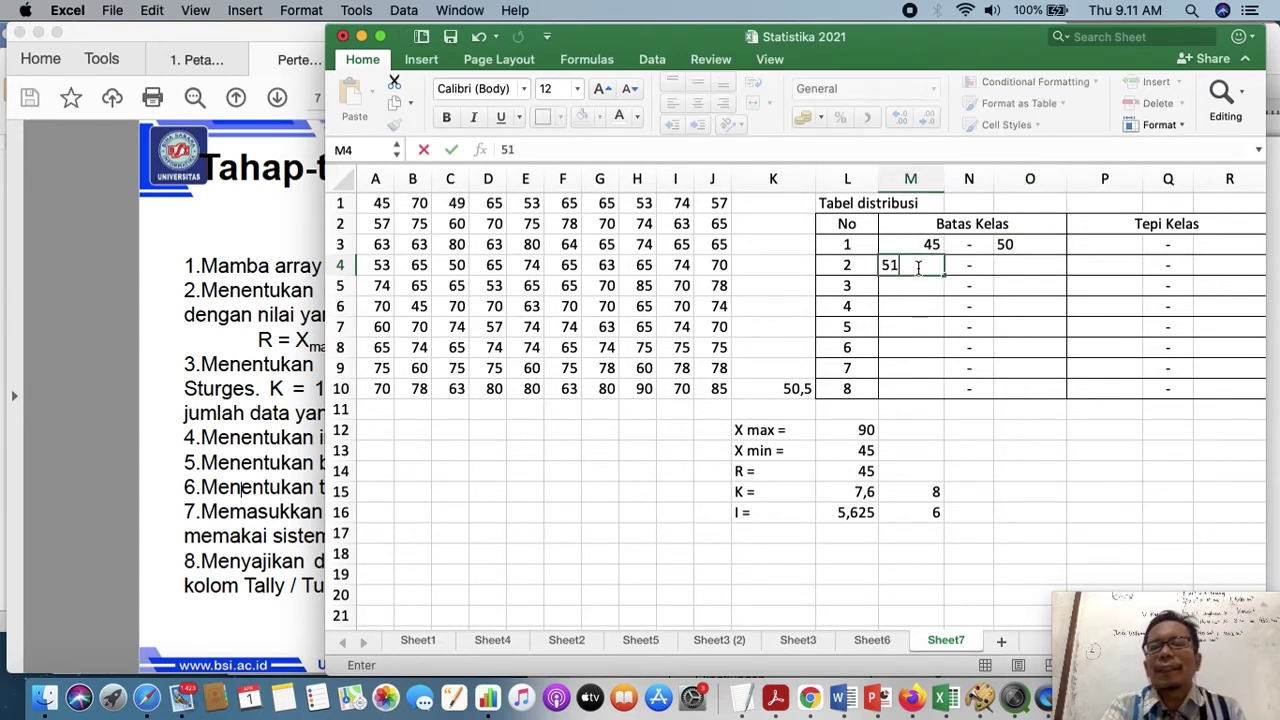
{"action": "key", "text": "Return"}
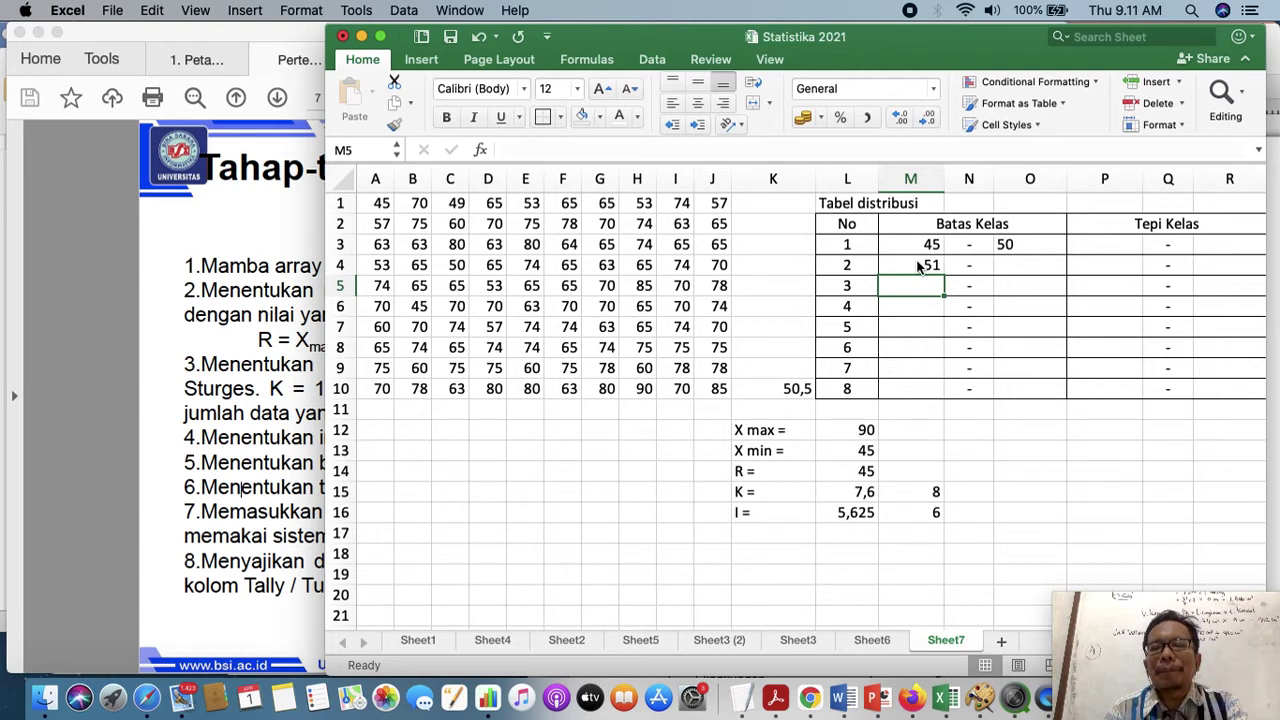
{"action": "left_click", "coordinate": [1016, 272]}
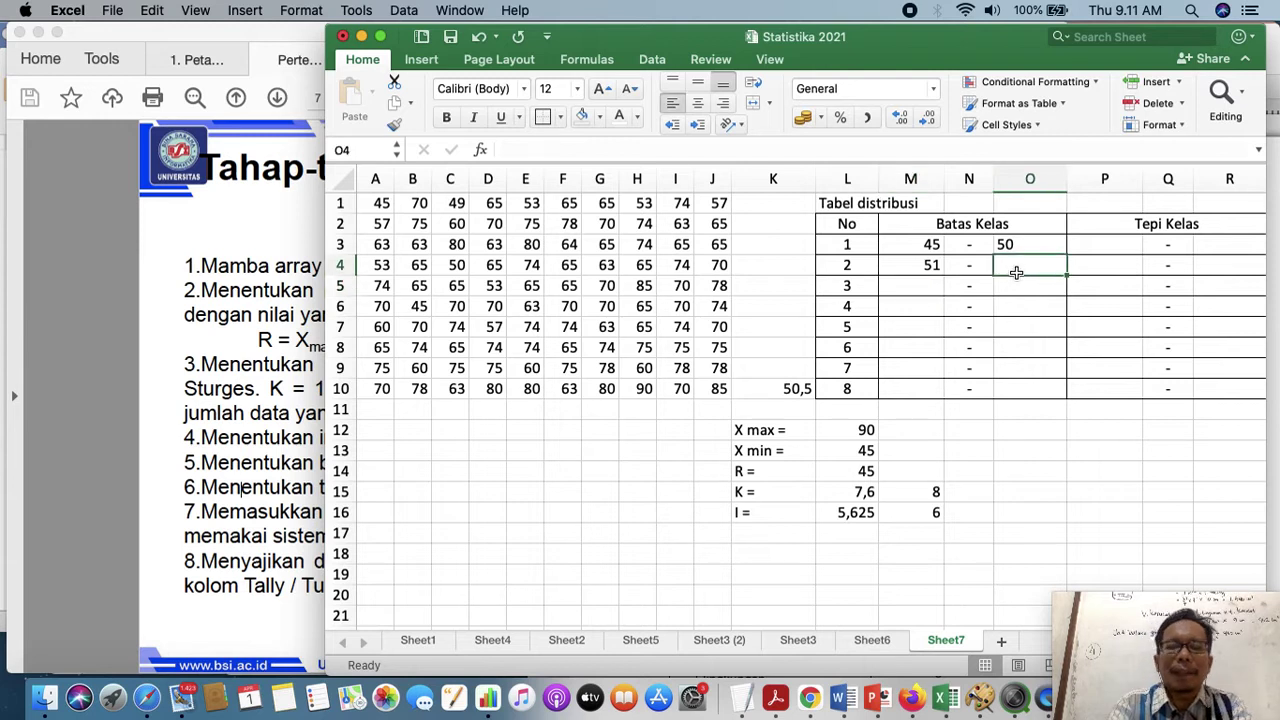
{"action": "type", "text": "56"}
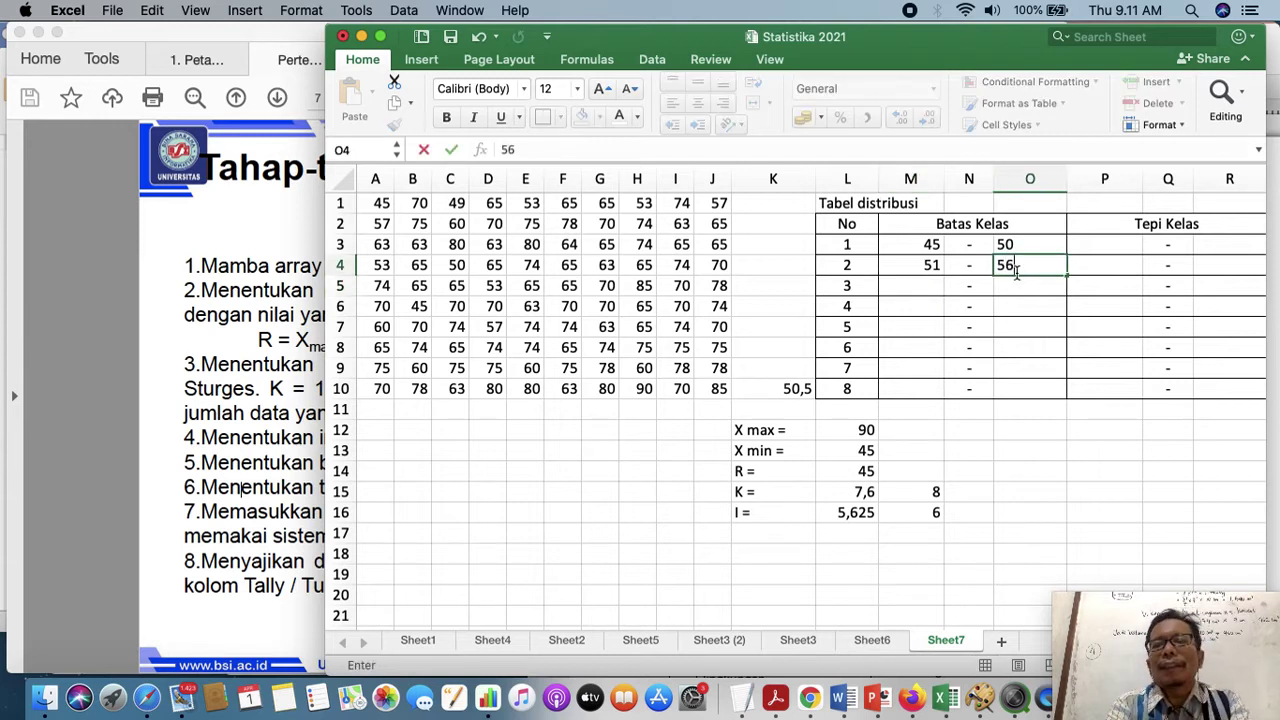
{"action": "key", "text": "Return"}
Calculate the third class's lower limit in M5 with the formula =M4+6
{"action": "left_click", "coordinate": [923, 292]}
{"action": "type", "text": "="}
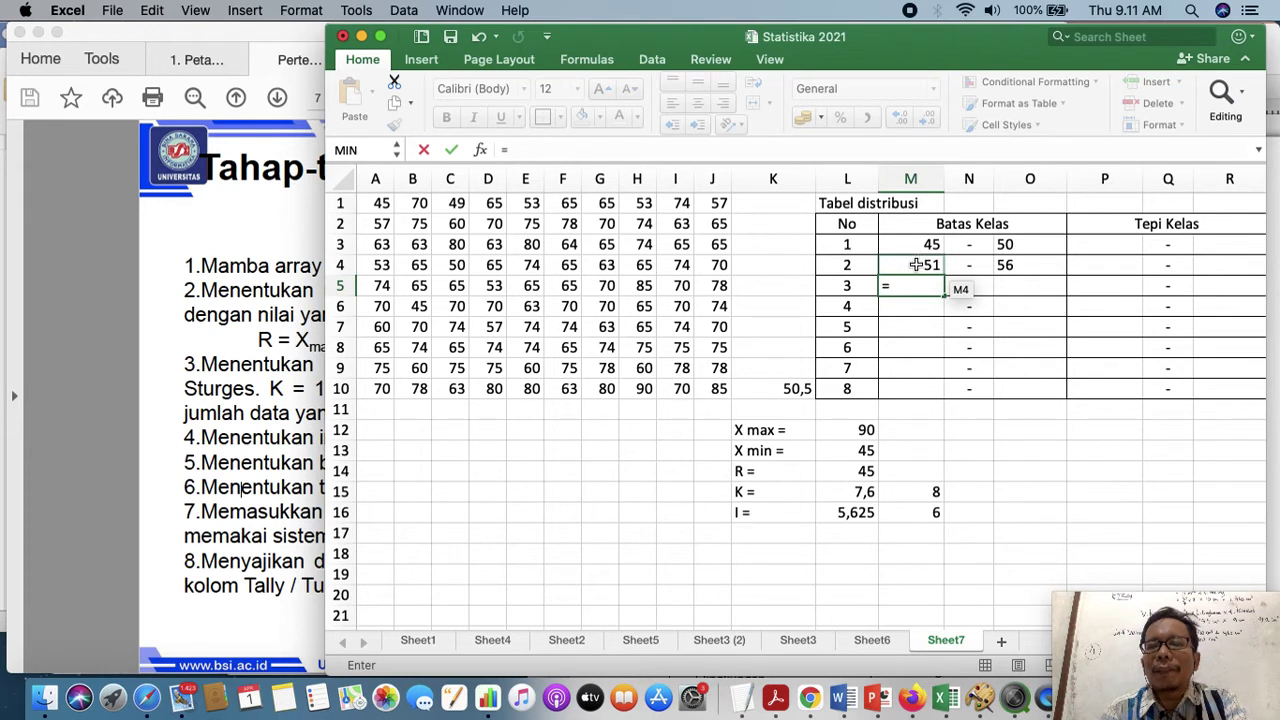
{"action": "left_click", "coordinate": [916, 264]}
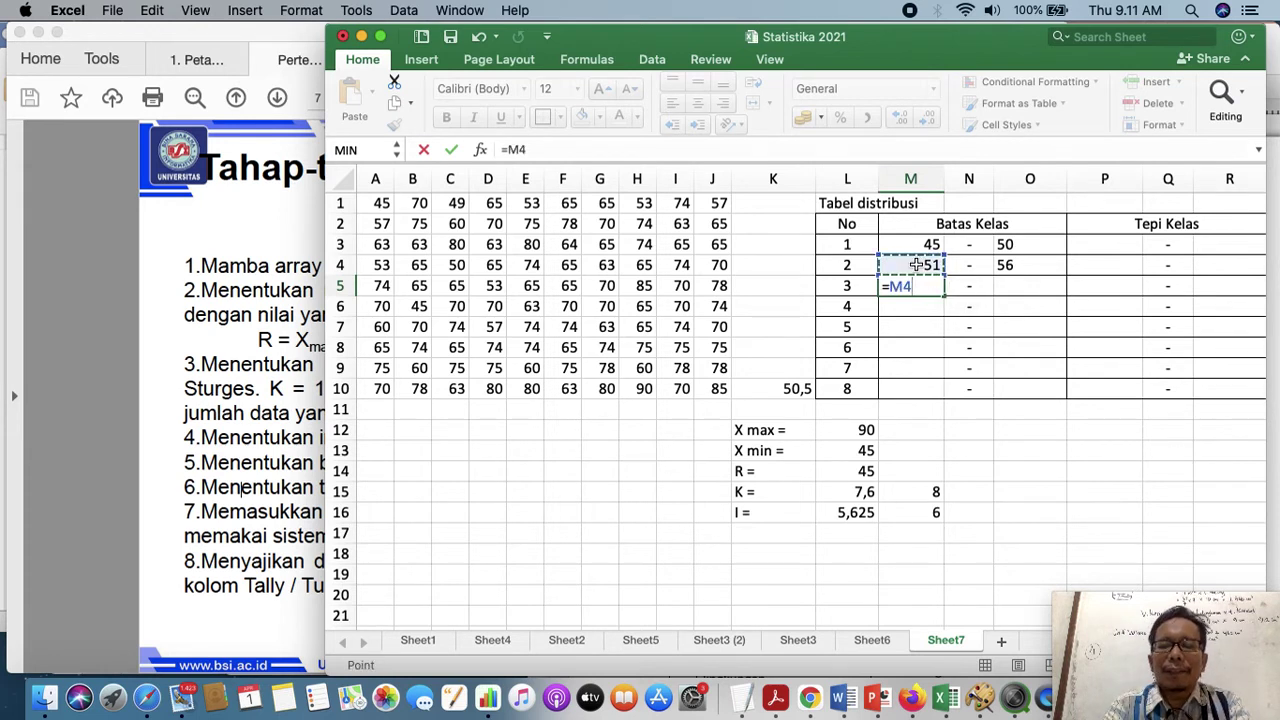
{"action": "type", "text": "+"}
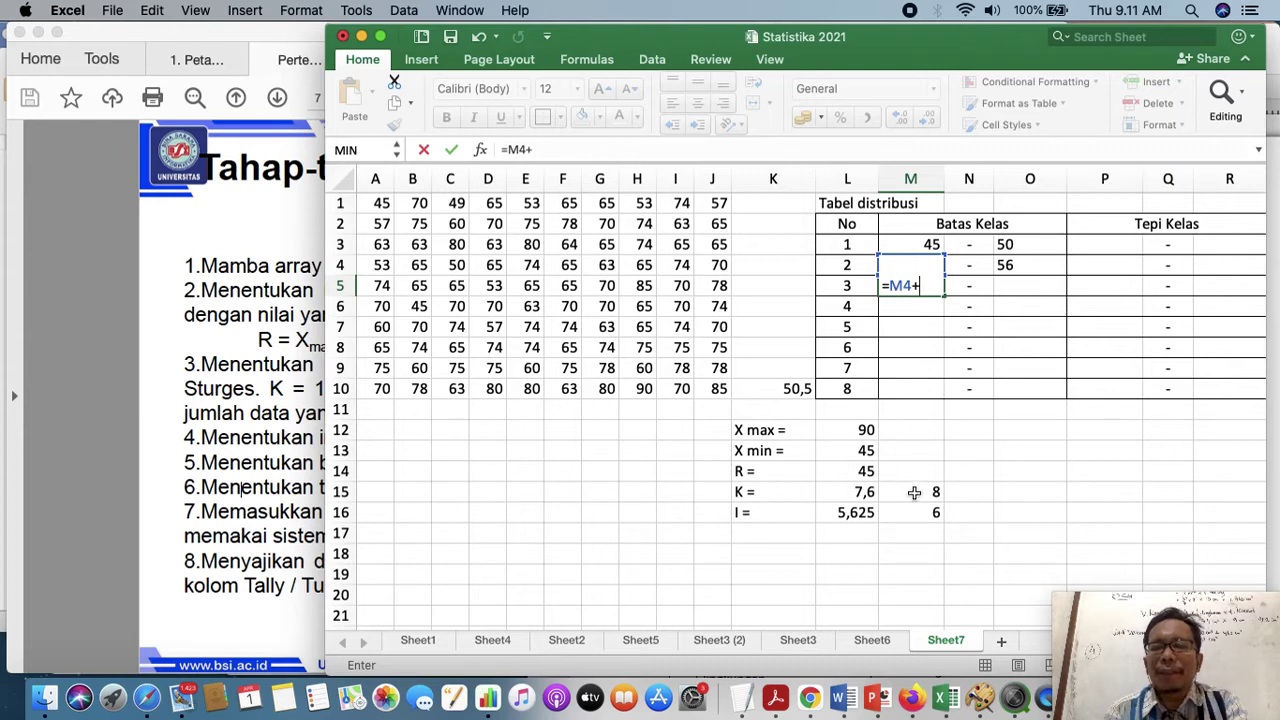
{"action": "type", "text": "6"}
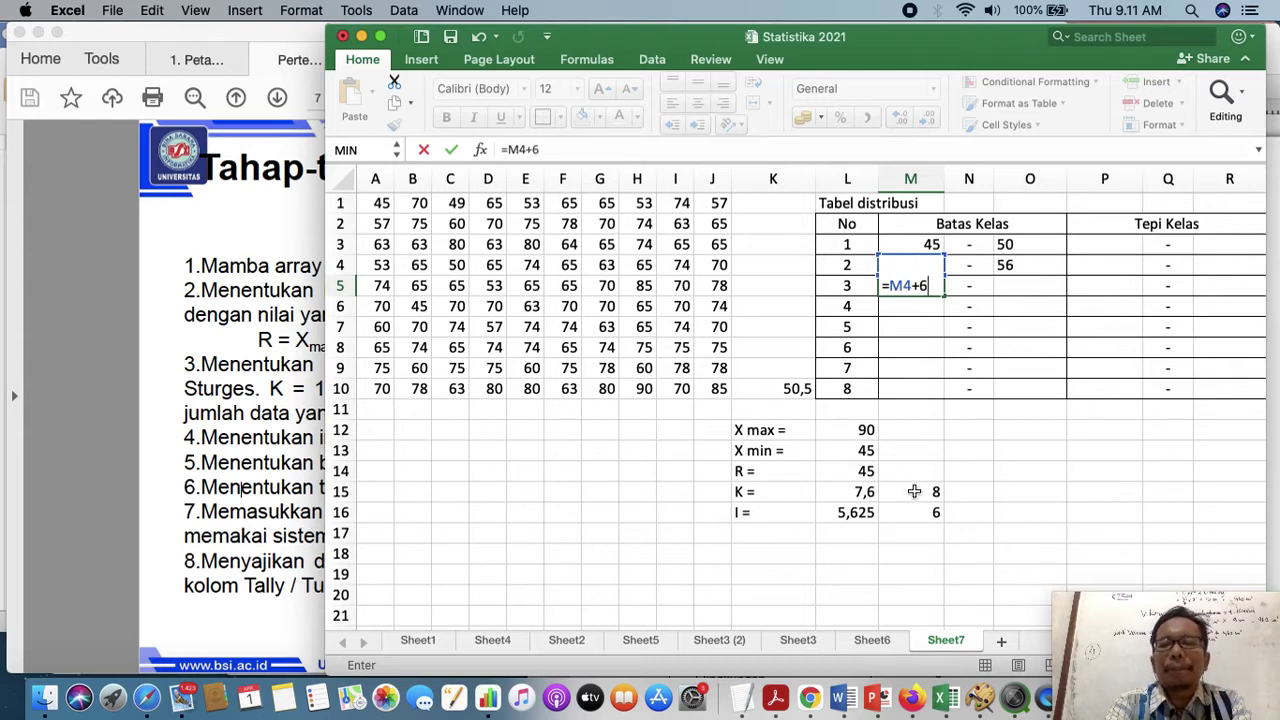
{"action": "key", "text": "Return"}
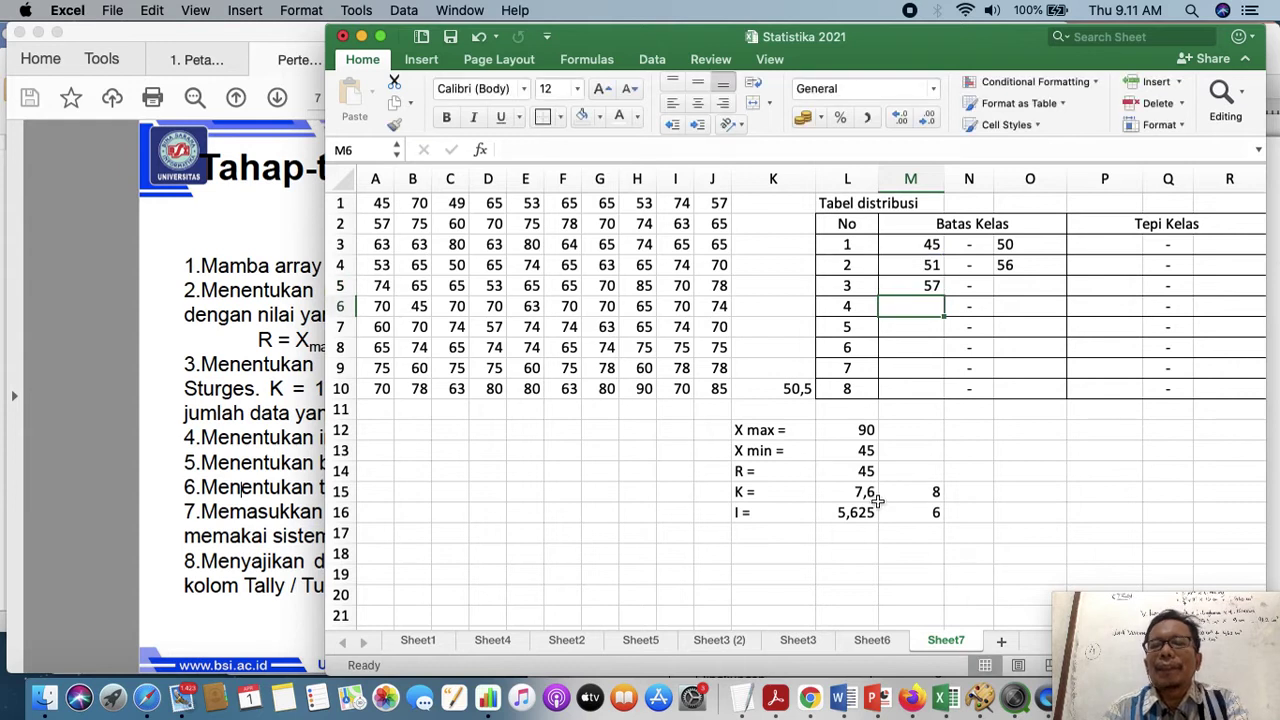
Copy the M5 formula to the third class's upper limit in O5 and left-align O5:O10
{"action": "left_click", "coordinate": [935, 287]}
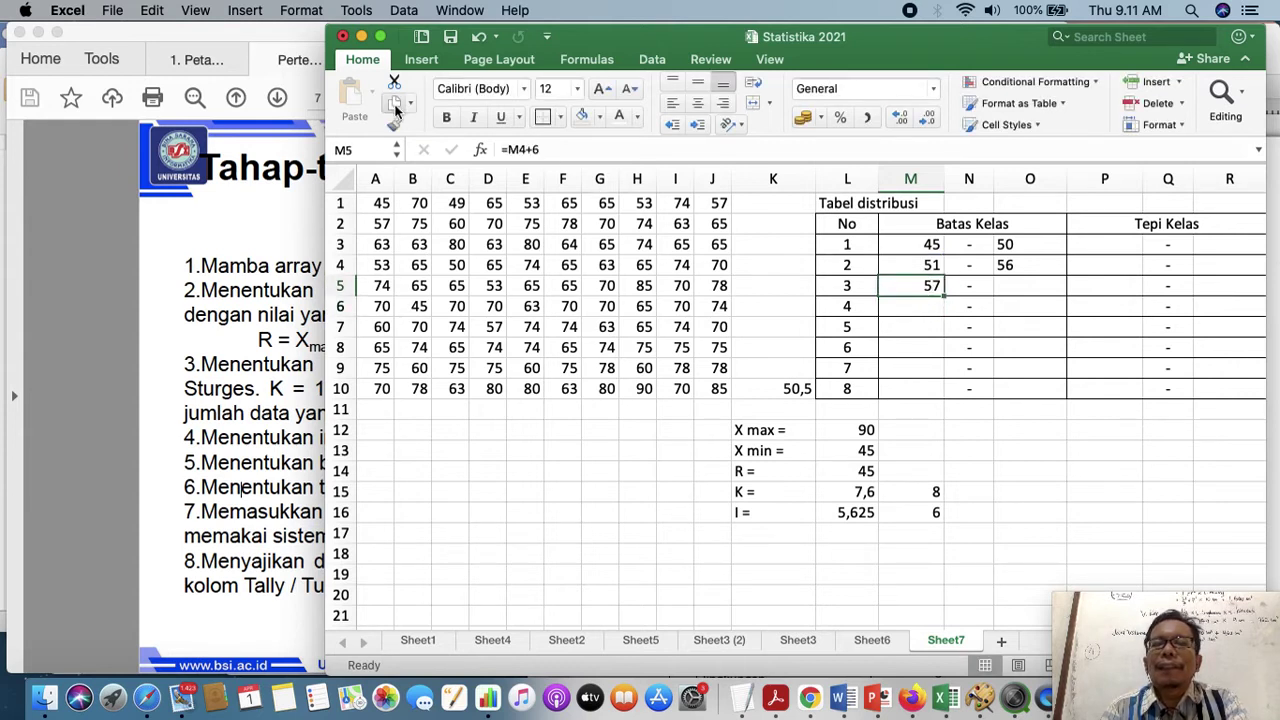
{"action": "left_click", "coordinate": [395, 103]}
{"action": "left_click", "coordinate": [1022, 283]}
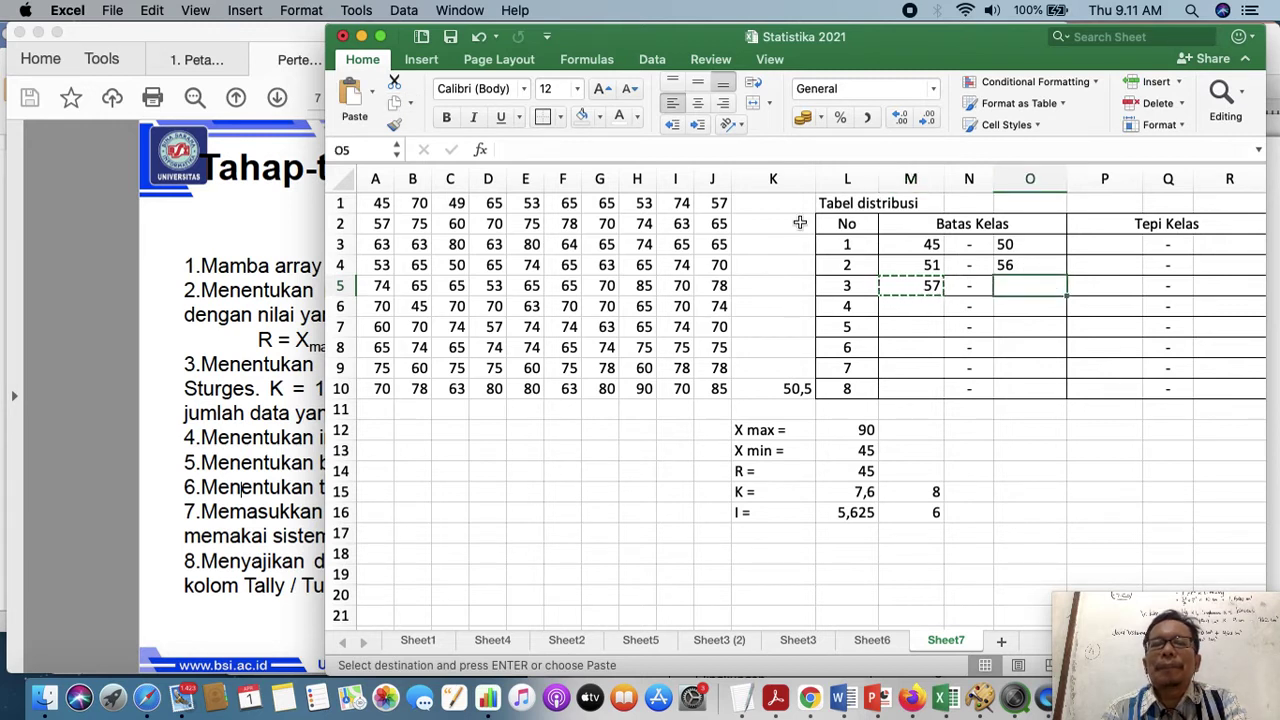
{"action": "left_click", "coordinate": [354, 103]}
{"action": "key", "text": "Escape"}
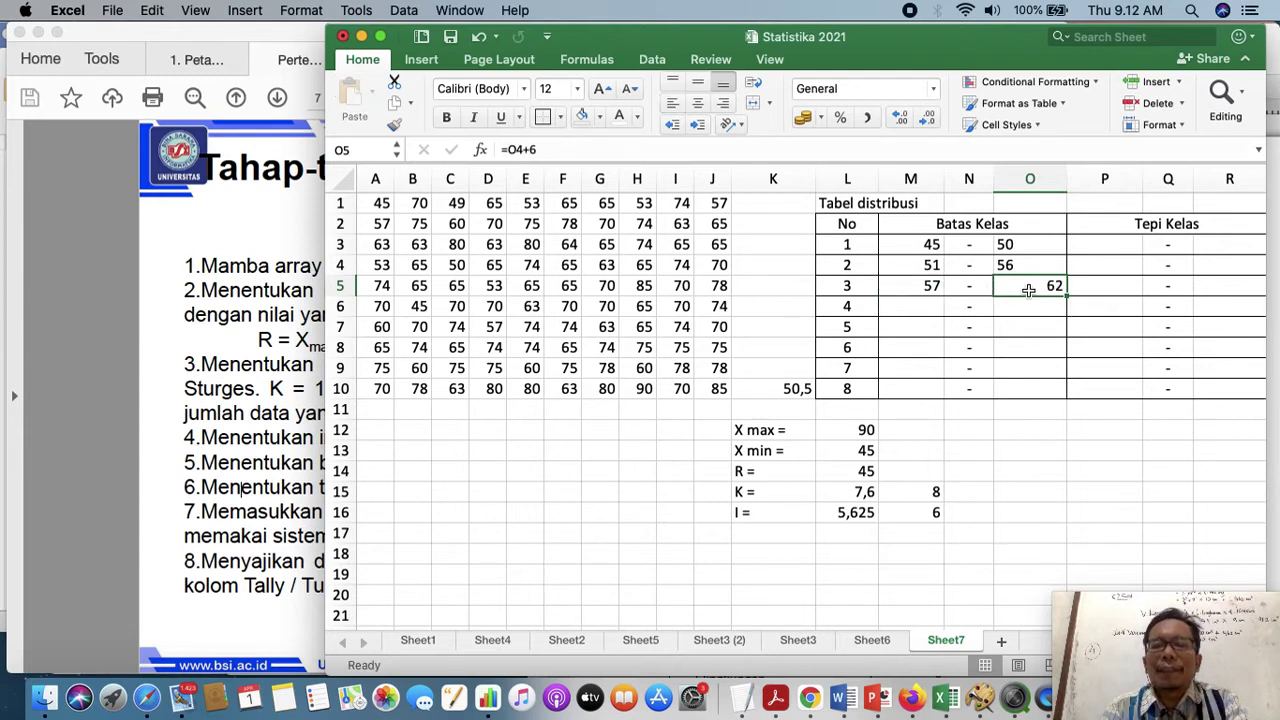
{"action": "left_click", "coordinate": [1029, 388], "text": "shift"}
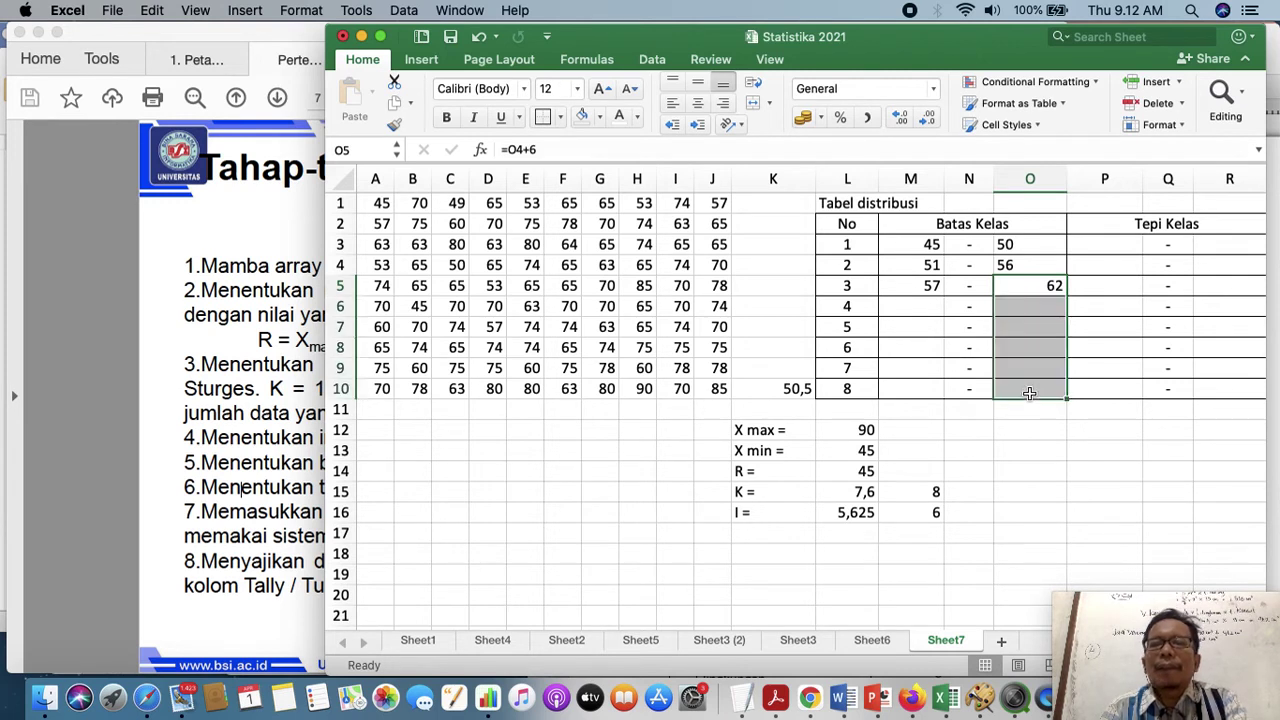
{"action": "left_click", "coordinate": [672, 103]}
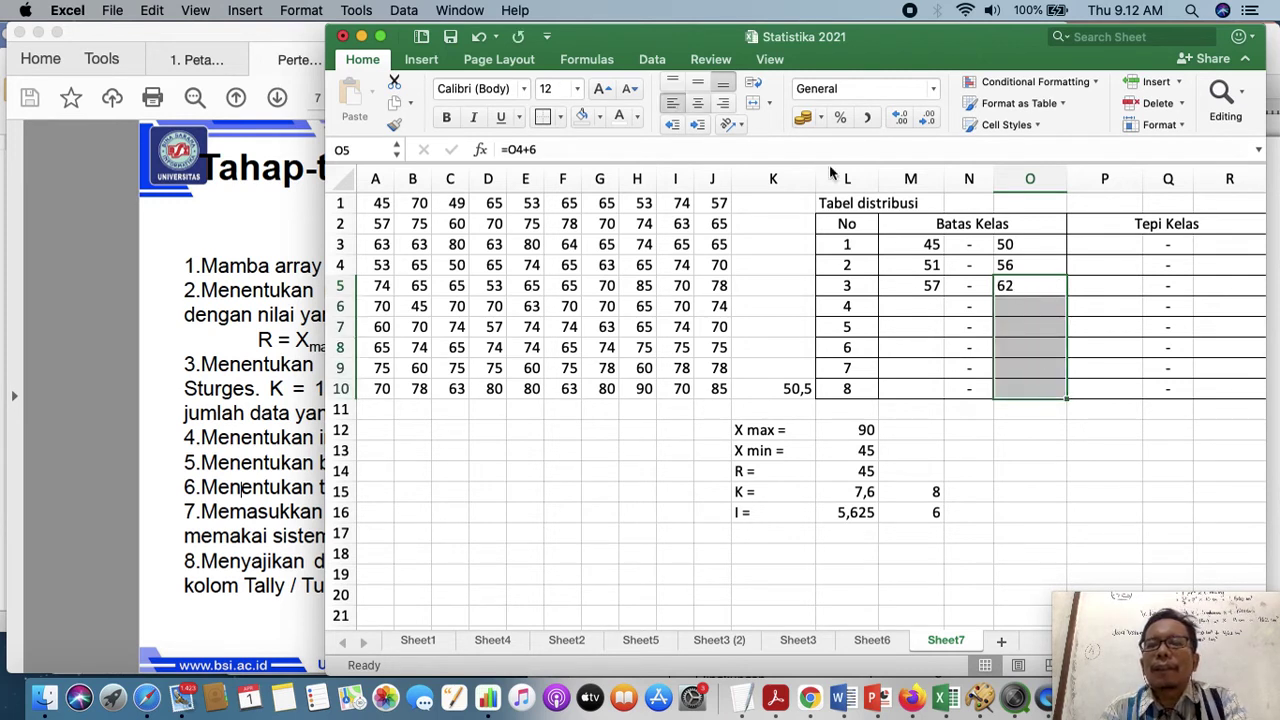
Copy the third class's limits in M5:O5 down through row 10 to fill the remaining Batas Kelas rows
{"action": "left_click", "coordinate": [918, 288]}
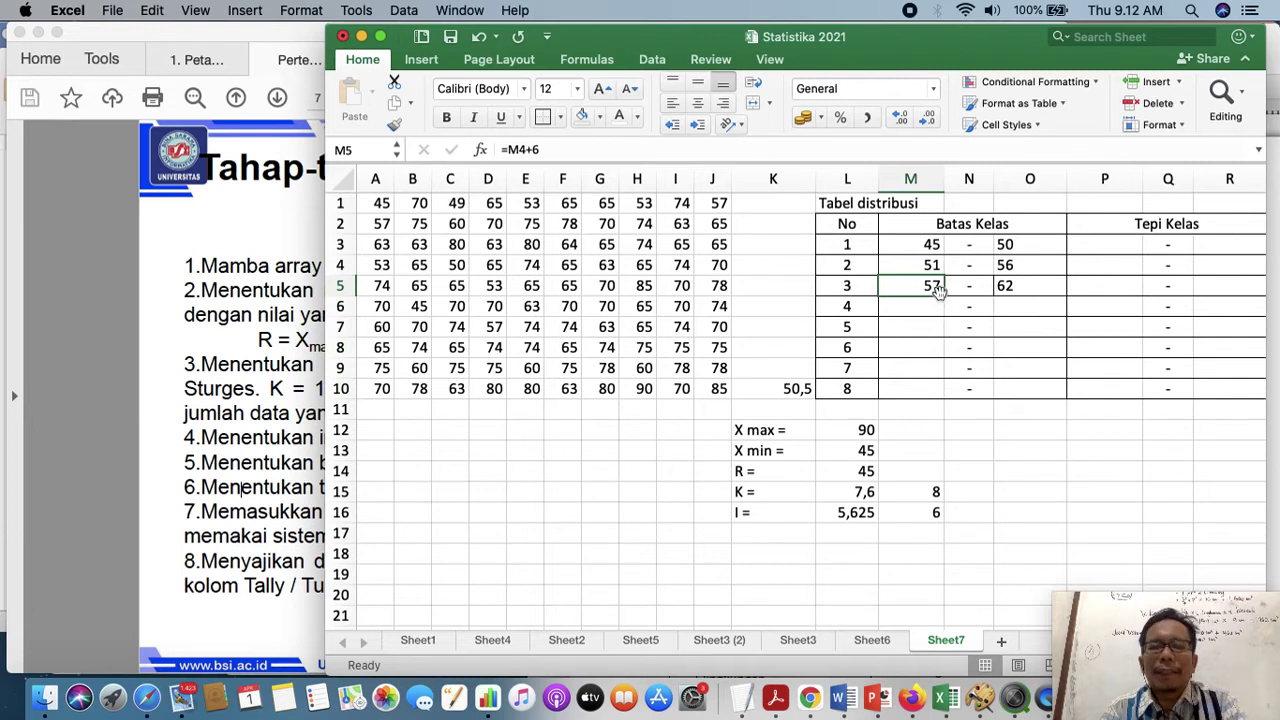
{"action": "left_click", "coordinate": [1015, 286], "text": "shift"}
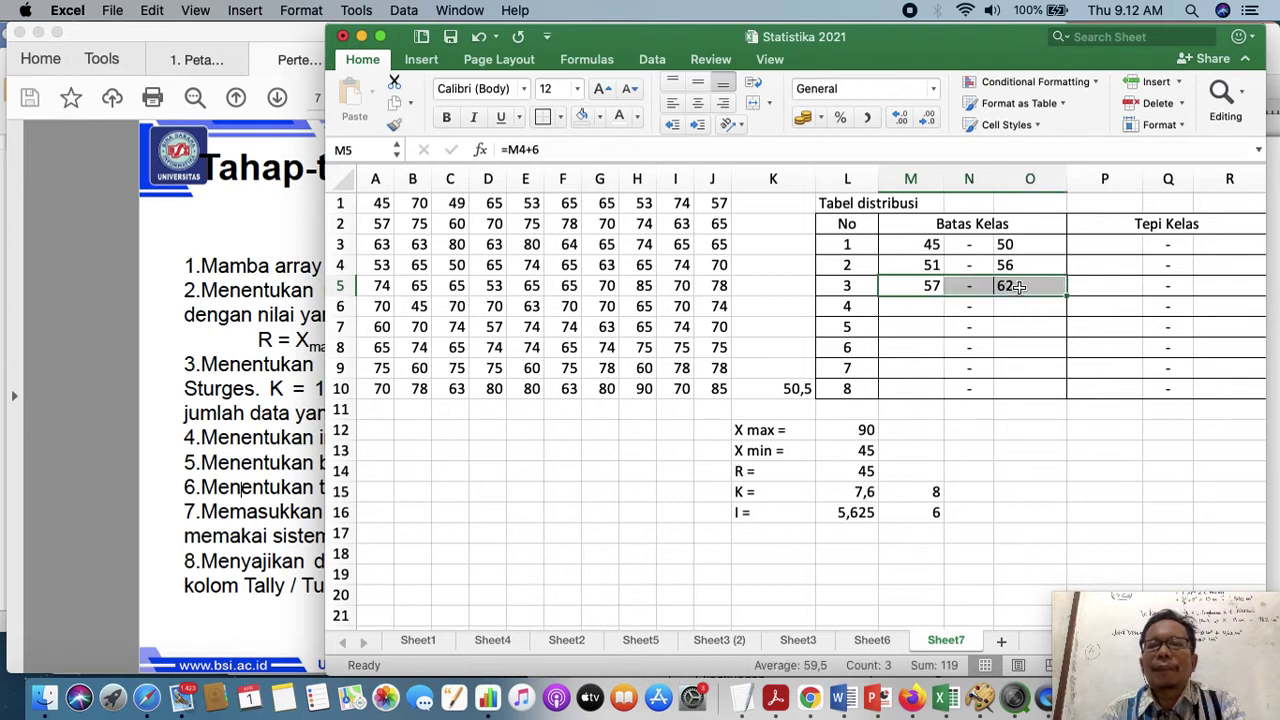
{"action": "left_click", "coordinate": [396, 106]}
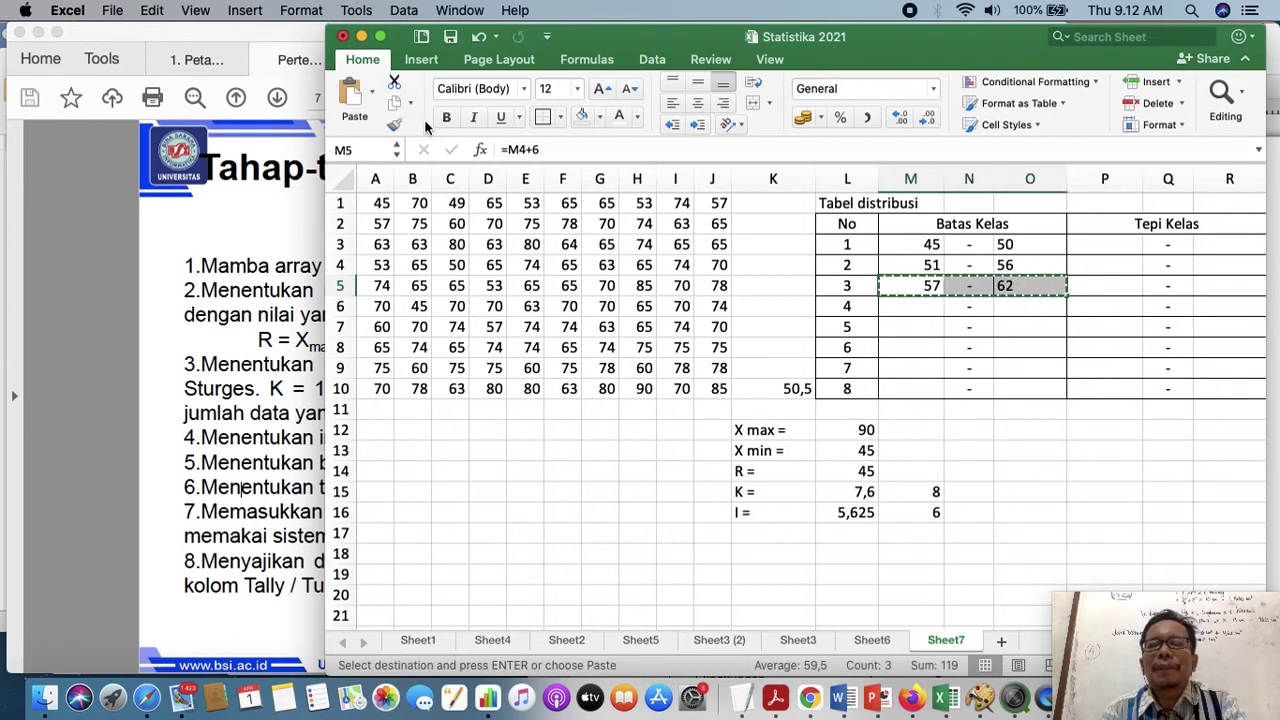
{"action": "left_click", "coordinate": [1041, 388], "text": "shift"}
{"action": "left_click", "coordinate": [355, 93]}
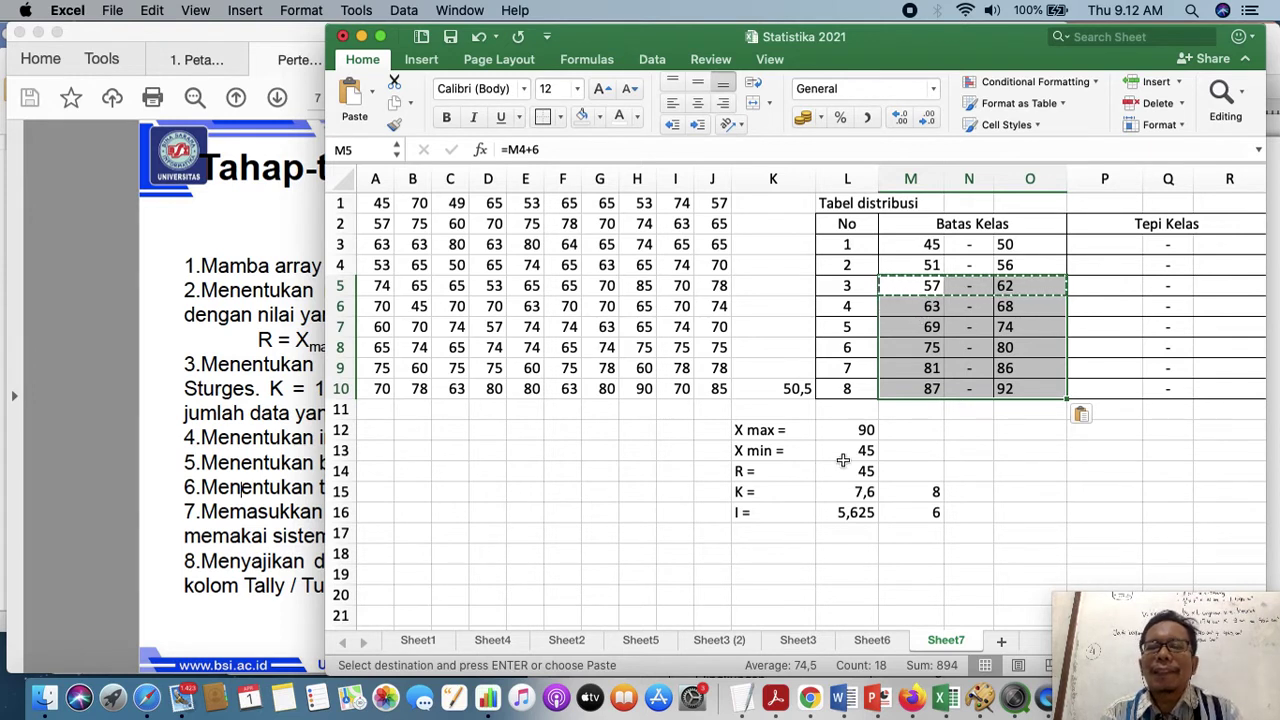
Delete the example value from cell K10
{"action": "left_click", "coordinate": [995, 509]}
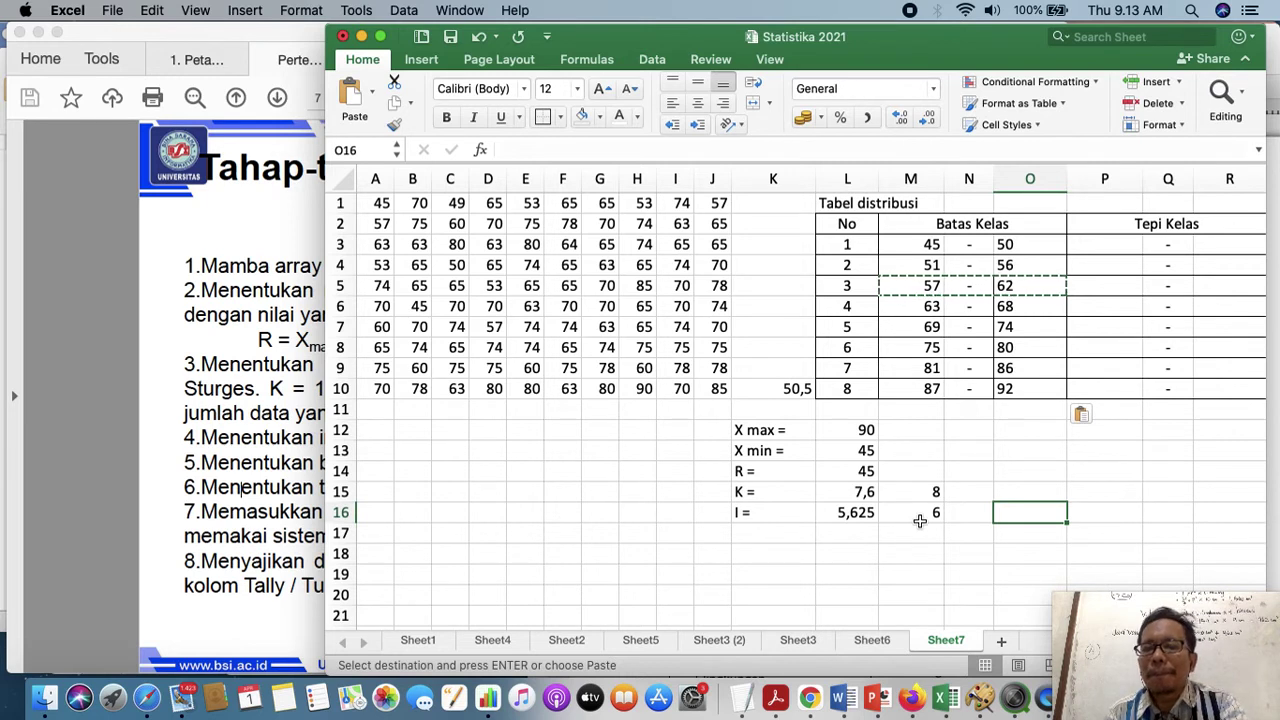
{"action": "left_click", "coordinate": [792, 389]}
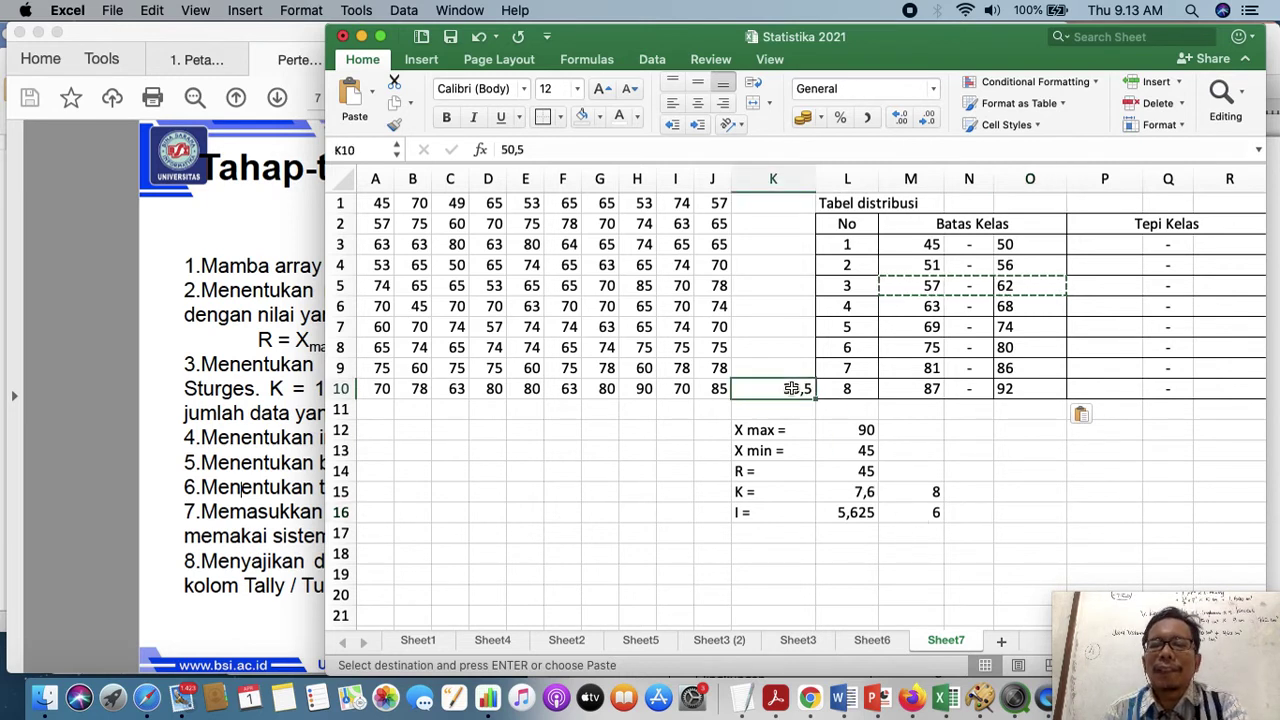
{"action": "key", "text": "Delete"}
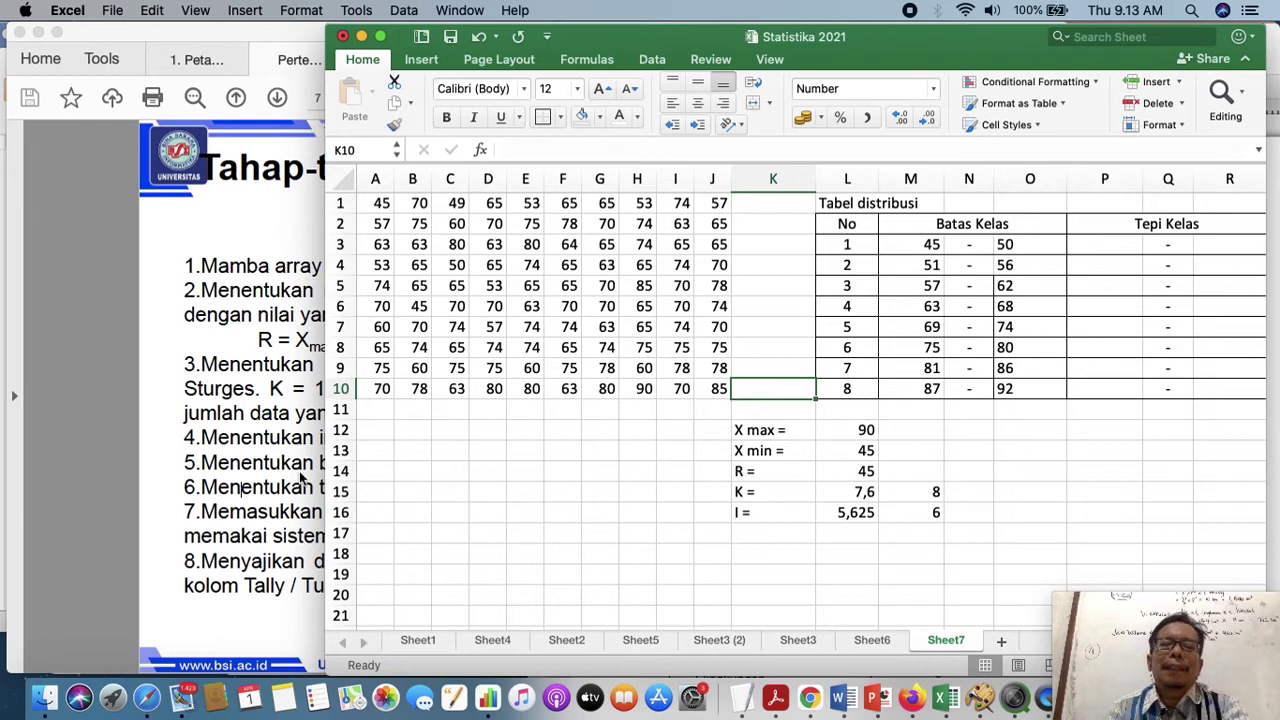
Consult the Batas Kelas page in the PDF for the Tbk formula, and enter =M3-0,5*1 in P3 as the first lower class boundary
{"action": "left_click", "coordinate": [160, 467]}
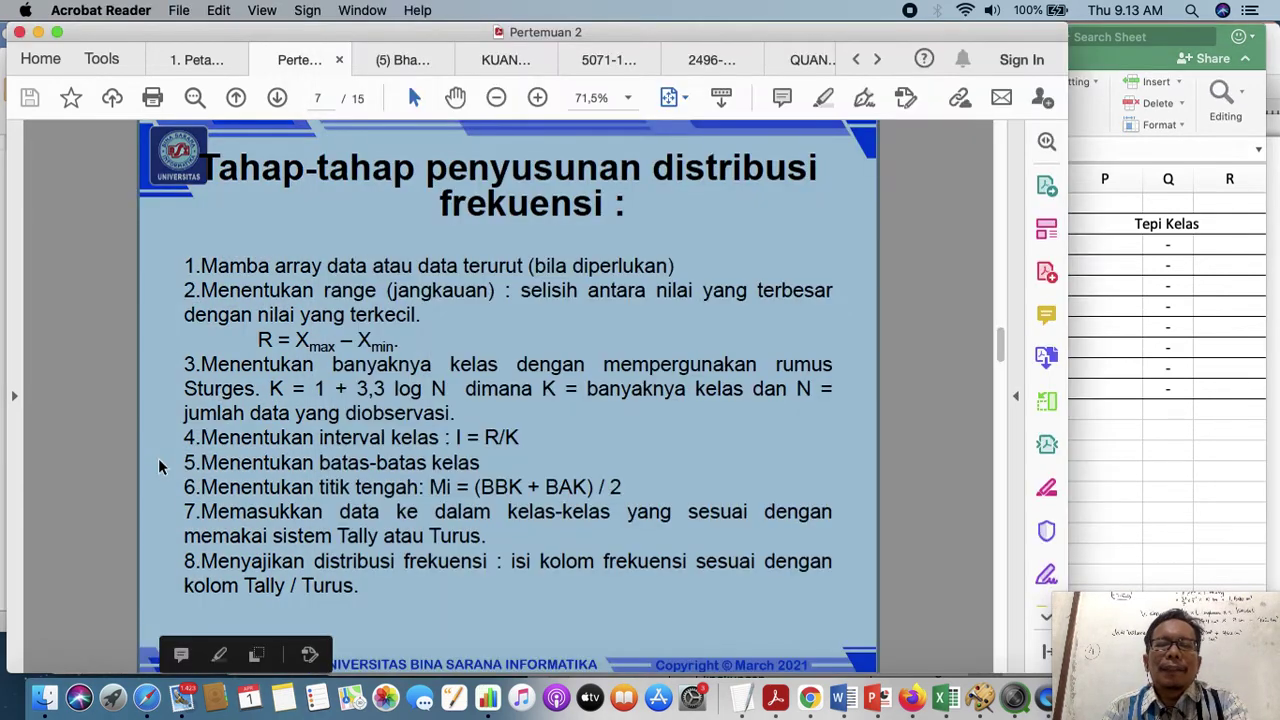
{"action": "scroll", "coordinate": [367, 474], "scroll_direction": "down", "scroll_amount": 2}
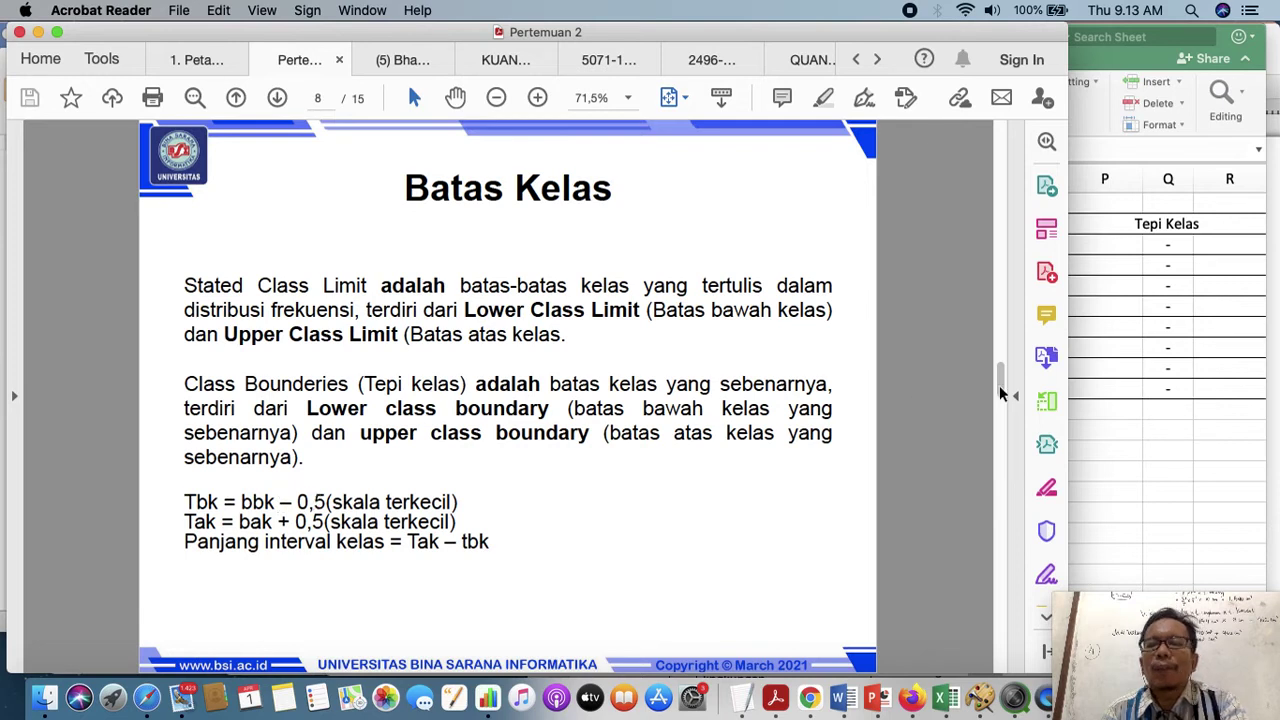
{"action": "left_click", "coordinate": [1206, 490]}
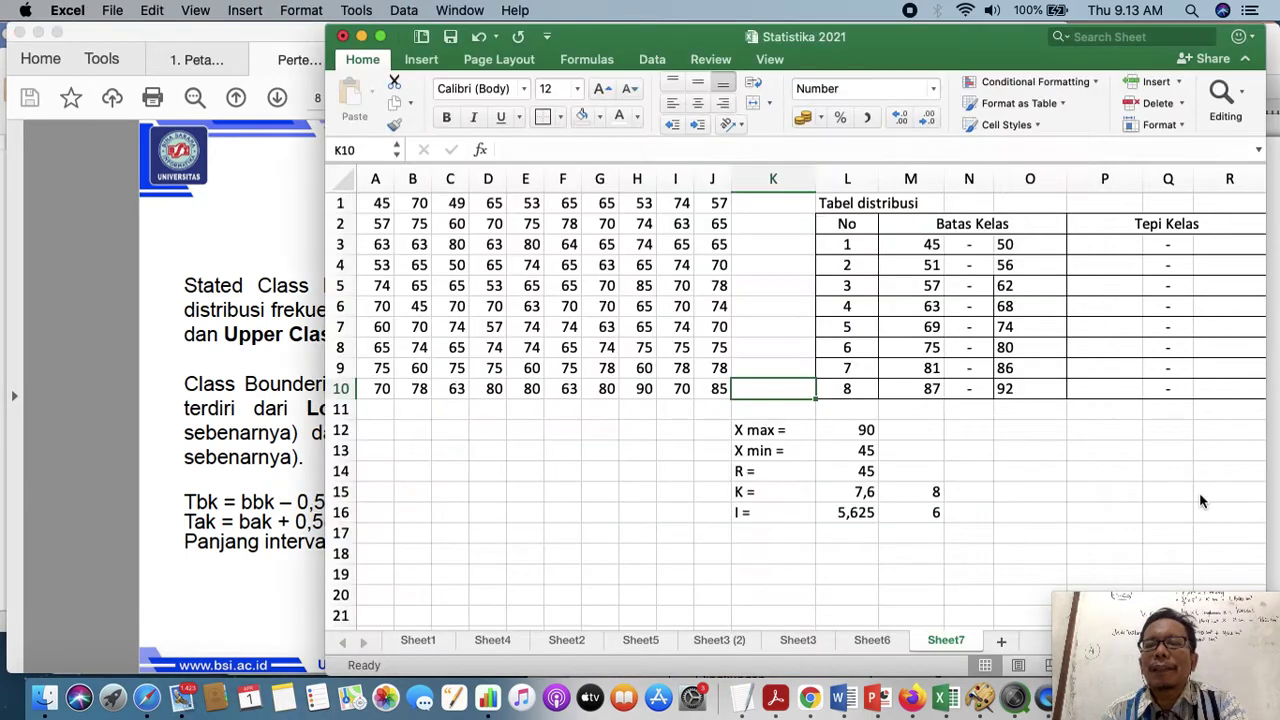
{"action": "left_click", "coordinate": [1115, 252]}
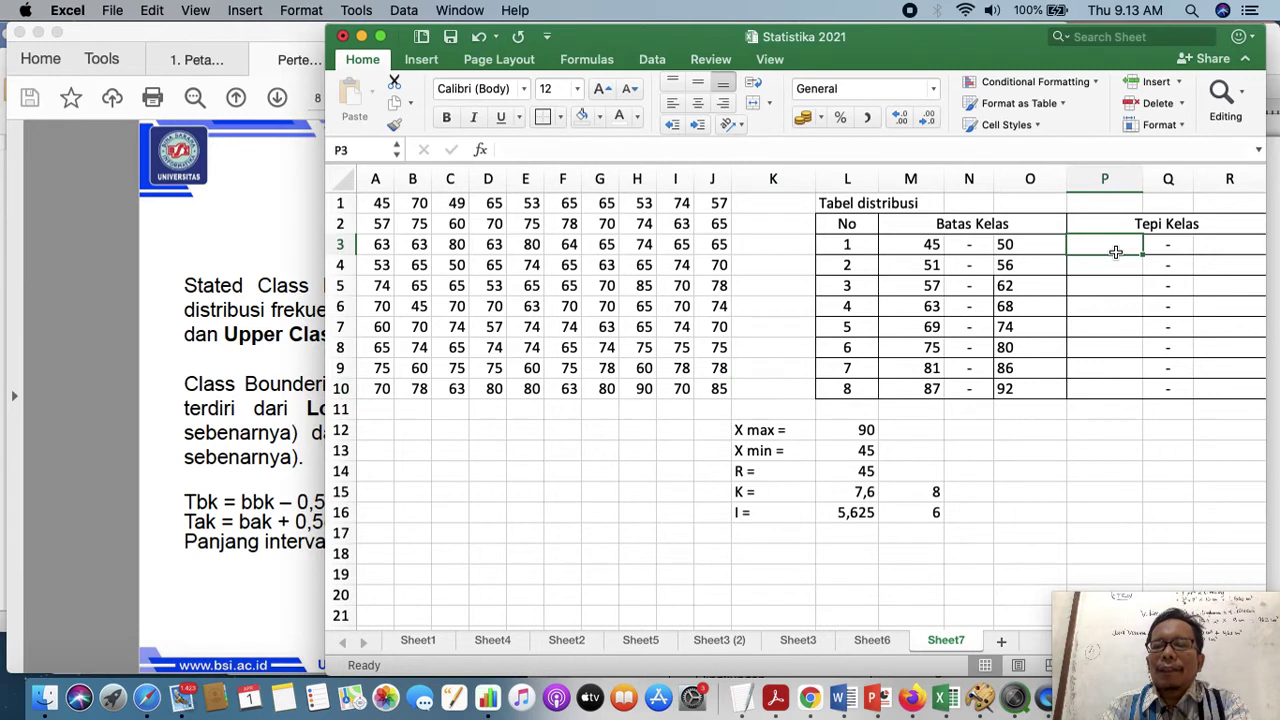
{"action": "type", "text": "="}
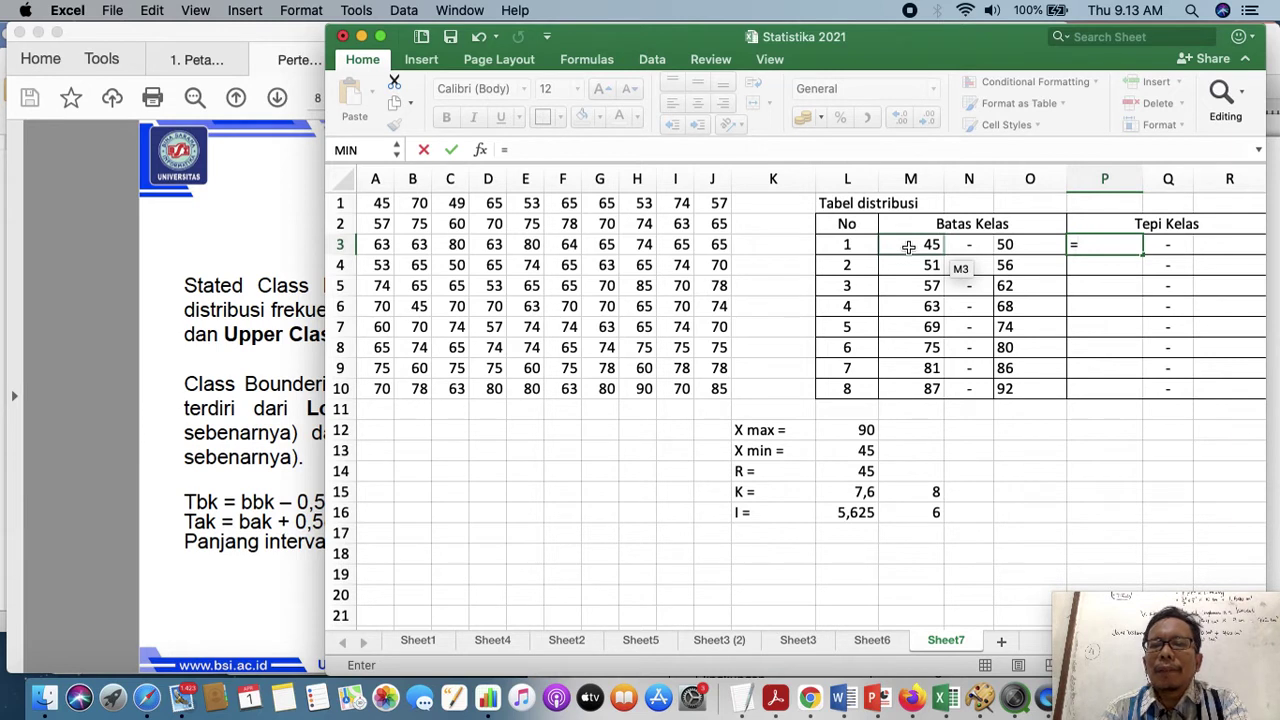
{"action": "left_click", "coordinate": [908, 247]}
{"action": "type", "text": "-0,5*"}
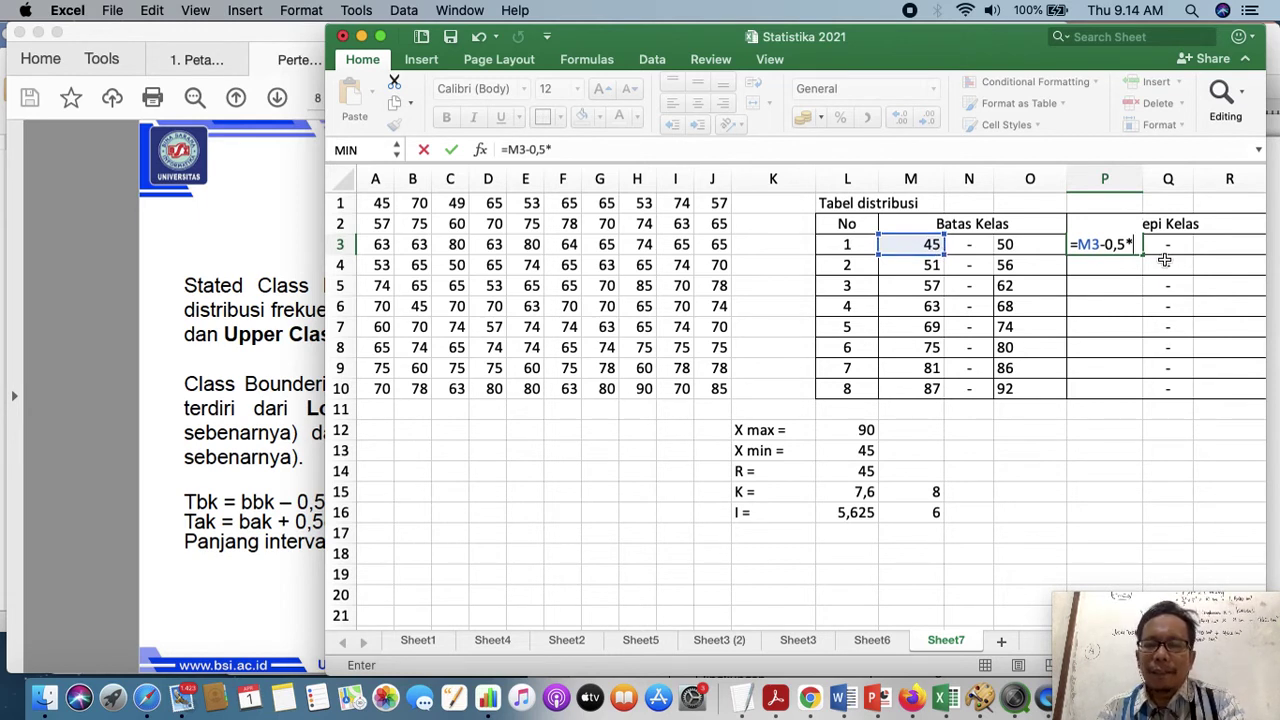
{"action": "type", "text": "1"}
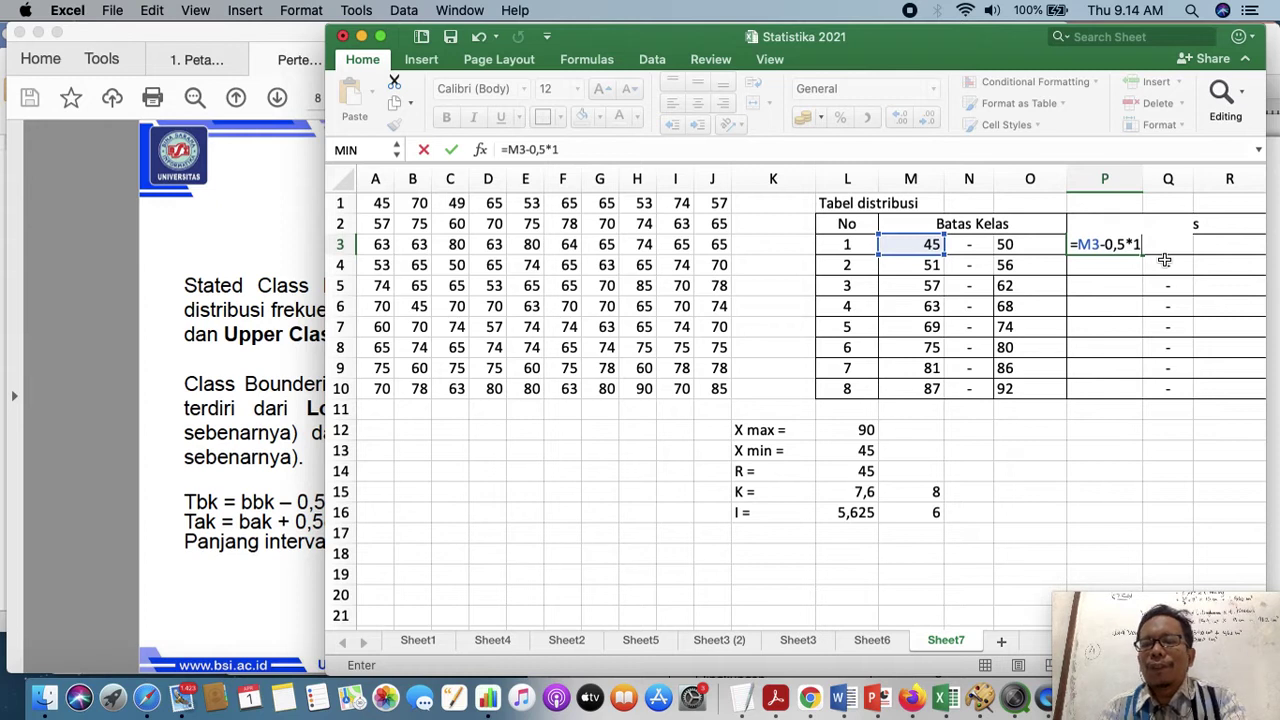
{"action": "key", "text": "Return"}
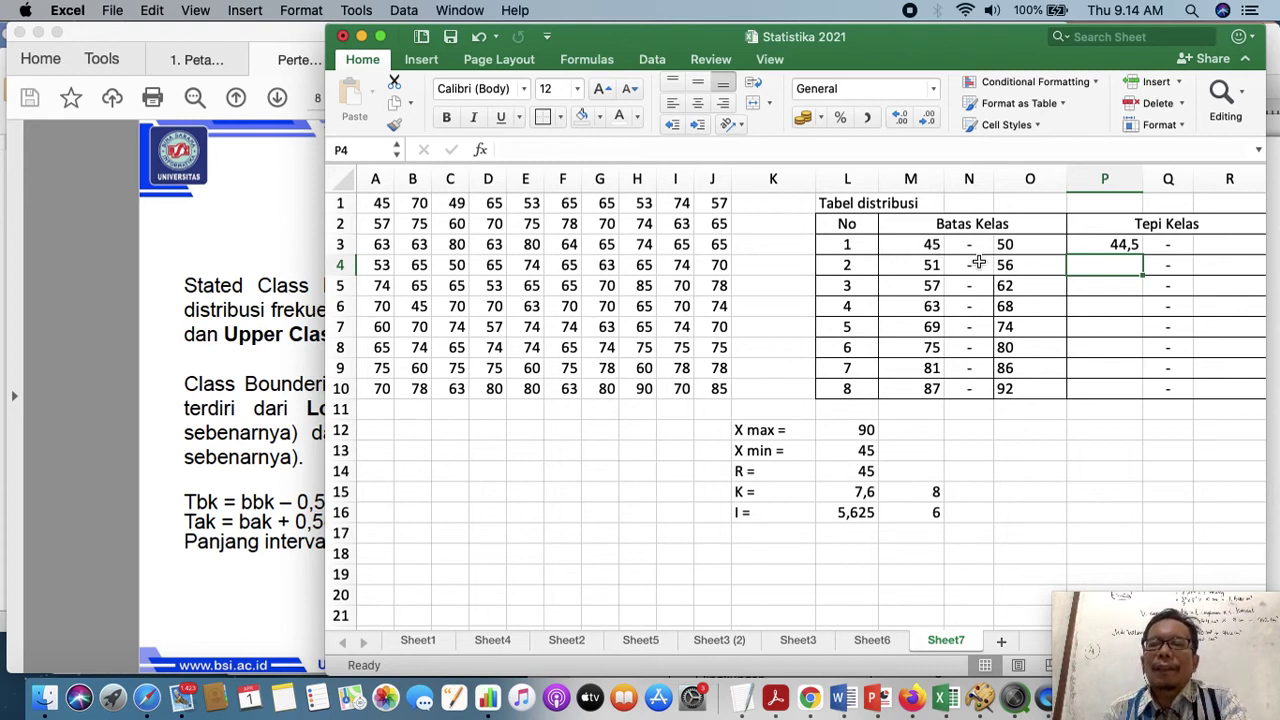
Enter =O3+0,5*1 in R3 as the first class's upper boundary under Tepi Kelas
{"action": "left_click", "coordinate": [1113, 250]}
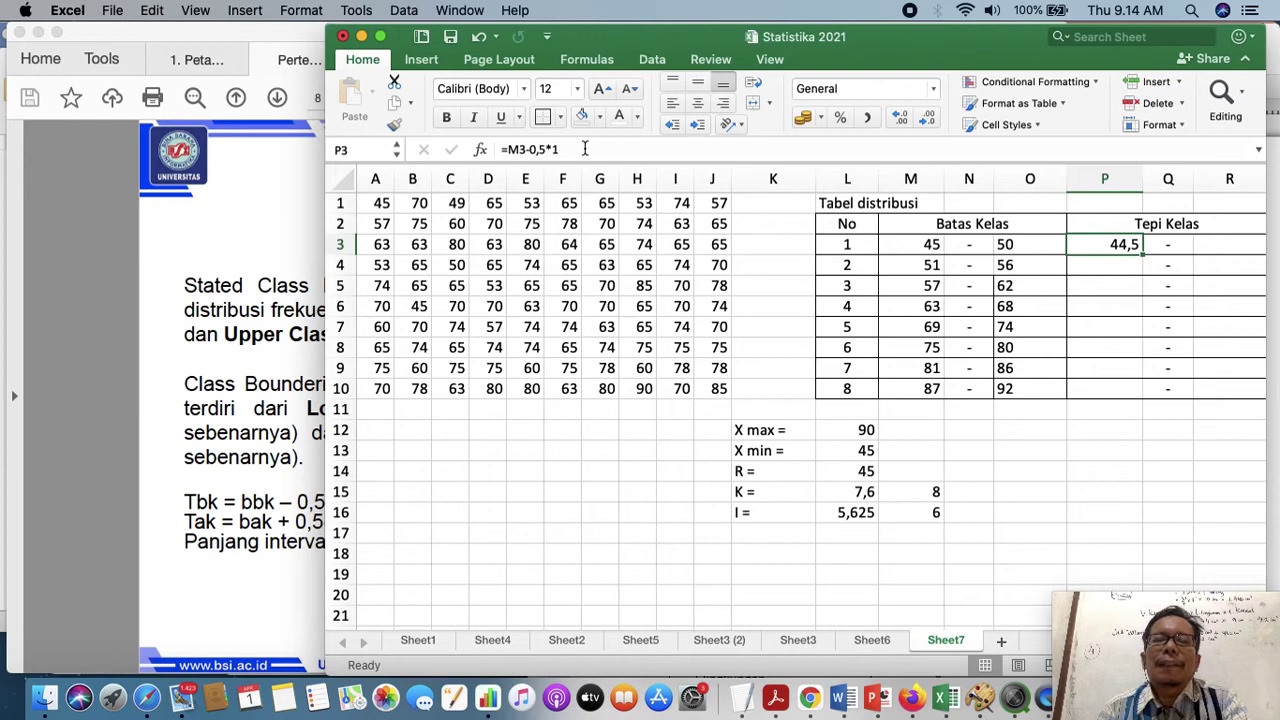
{"action": "left_click", "coordinate": [1219, 248]}
{"action": "type", "text": "="}
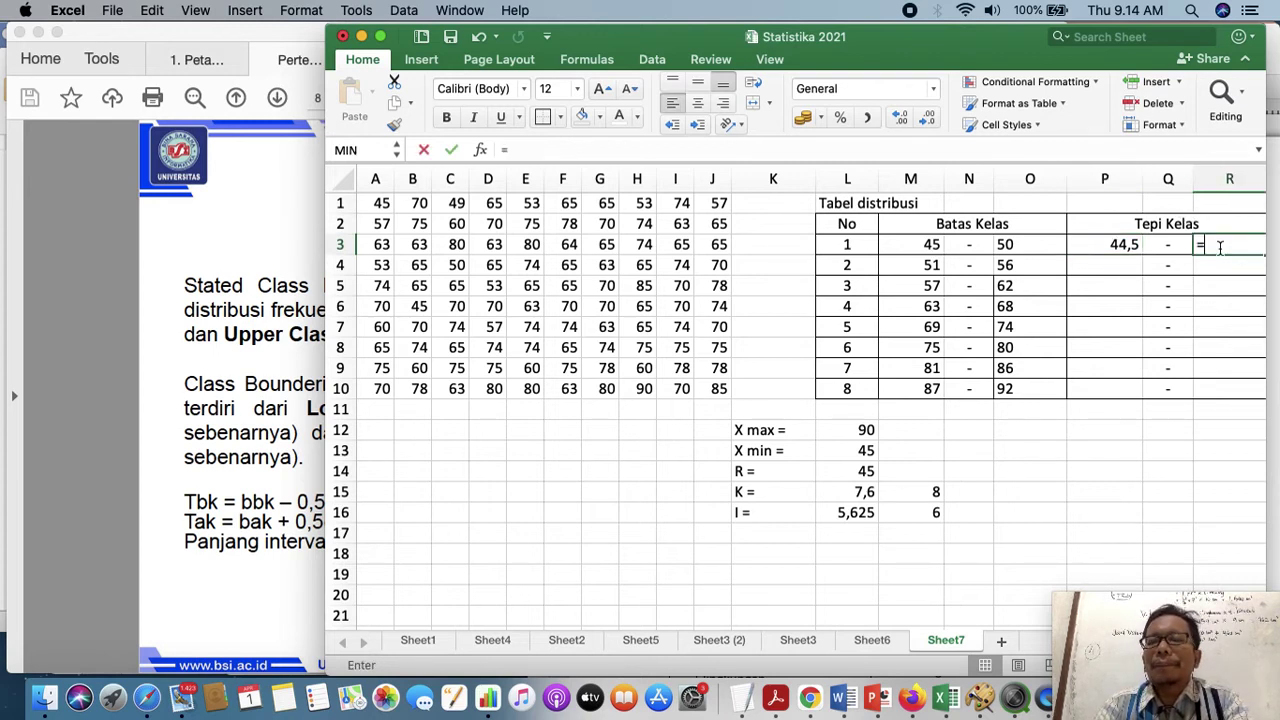
{"action": "left_click", "coordinate": [1016, 248]}
{"action": "type", "text": "+0,5"}
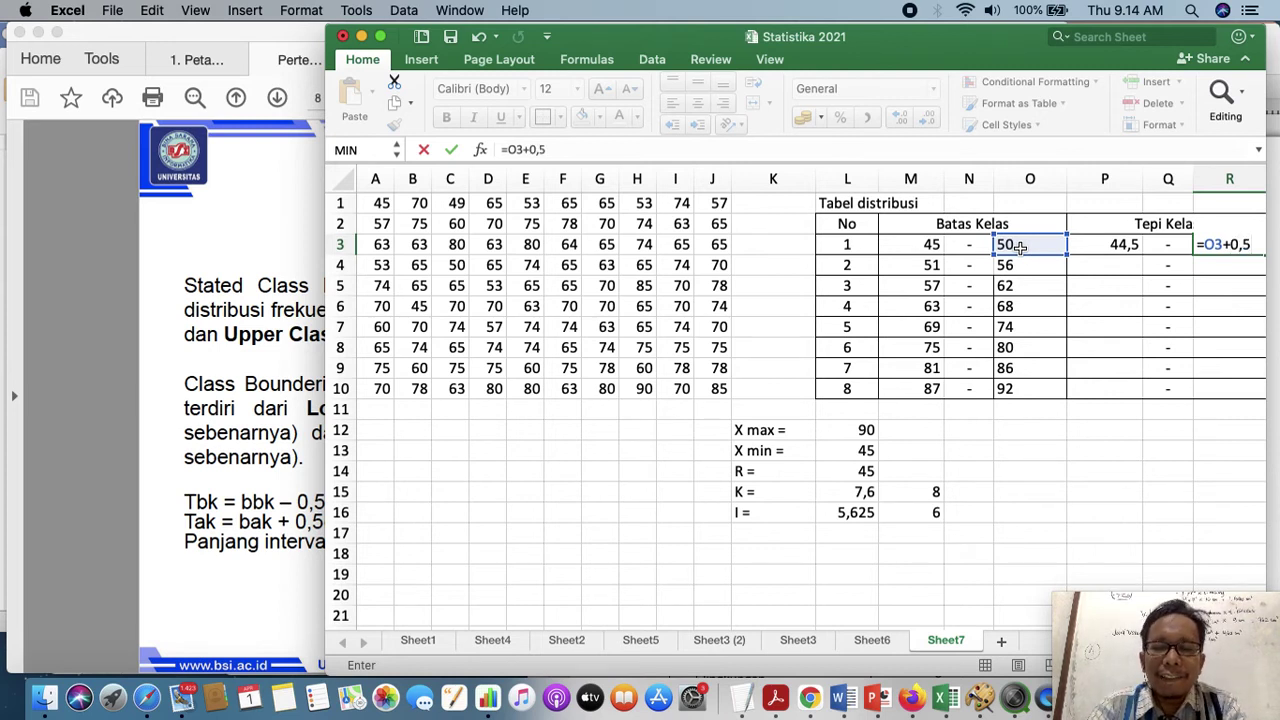
{"action": "type", "text": "*"}
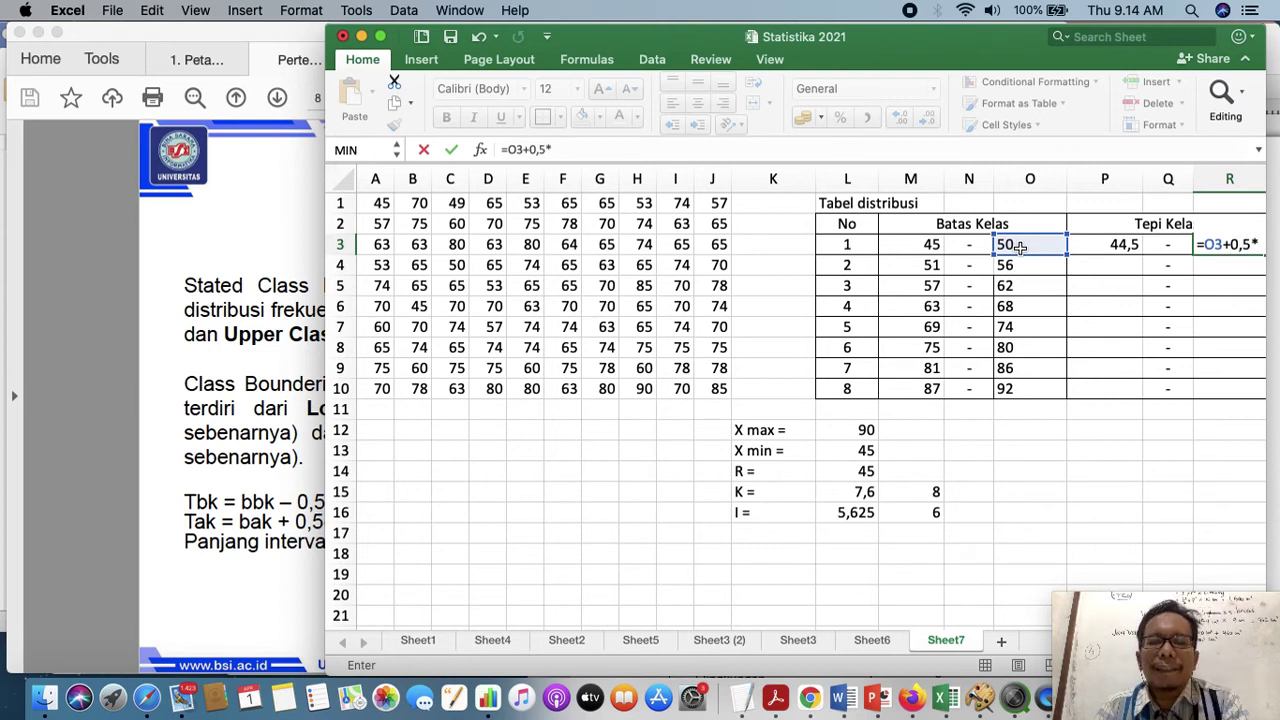
{"action": "type", "text": "1"}
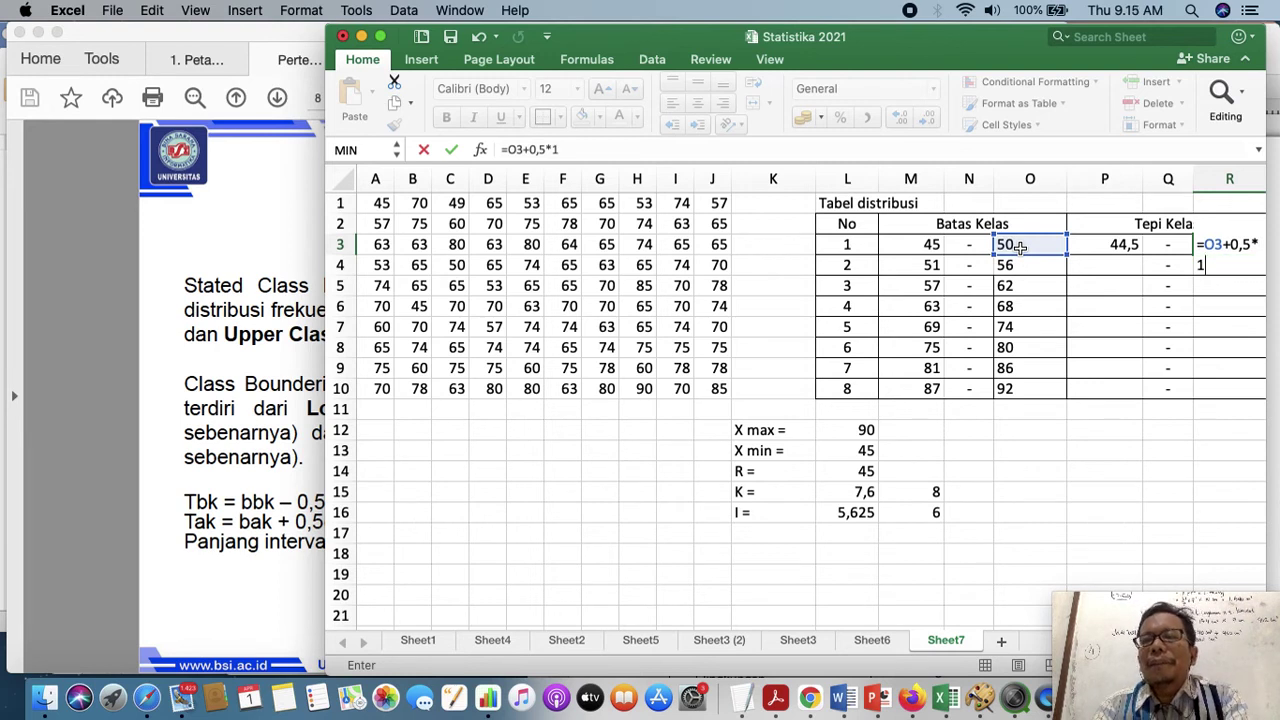
{"action": "key", "text": "Return"}
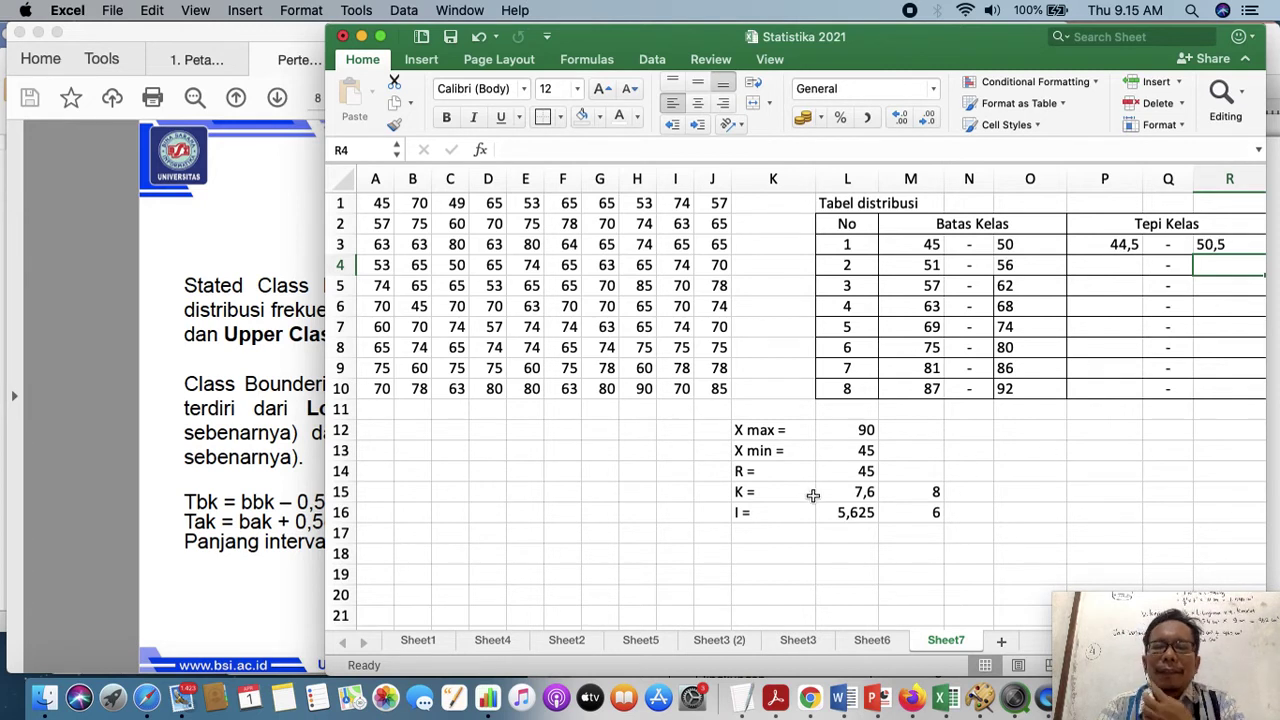
Check the class interval by entering =R3-P3 in N16, beside the rounded interval value
{"action": "left_click", "coordinate": [975, 515]}
{"action": "type", "text": "="}
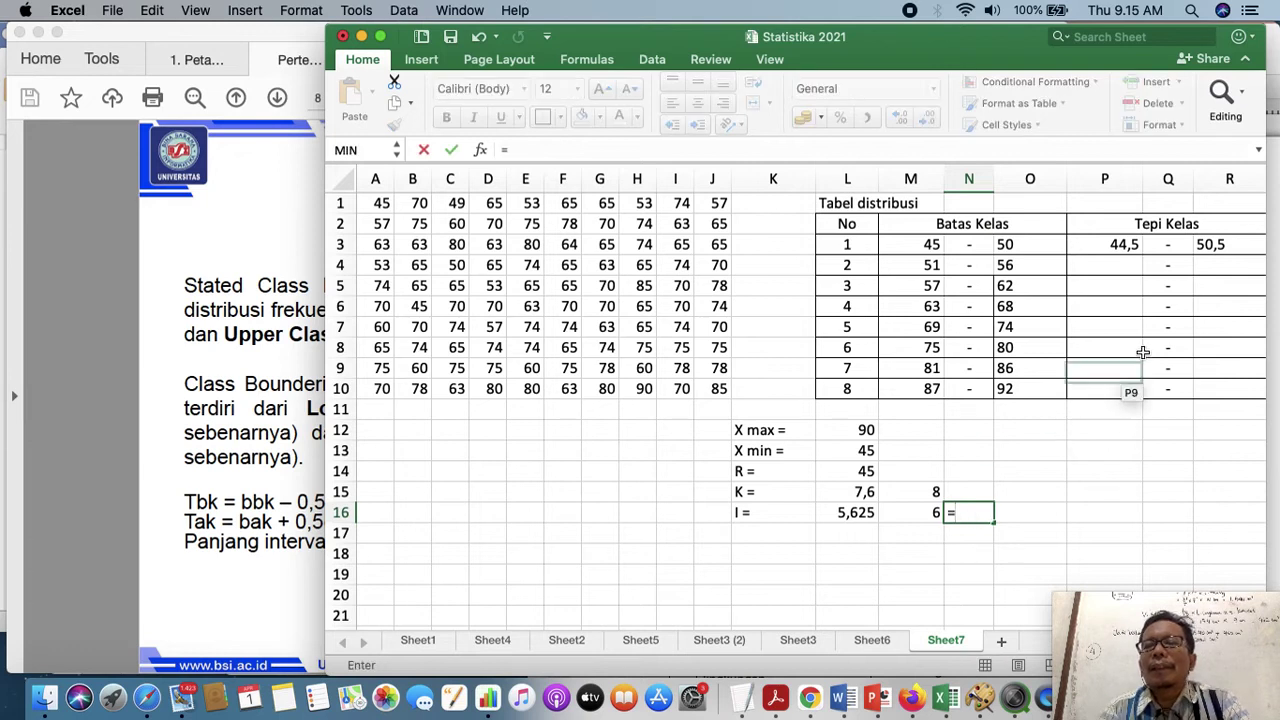
{"action": "left_click", "coordinate": [1226, 252]}
{"action": "type", "text": "-"}
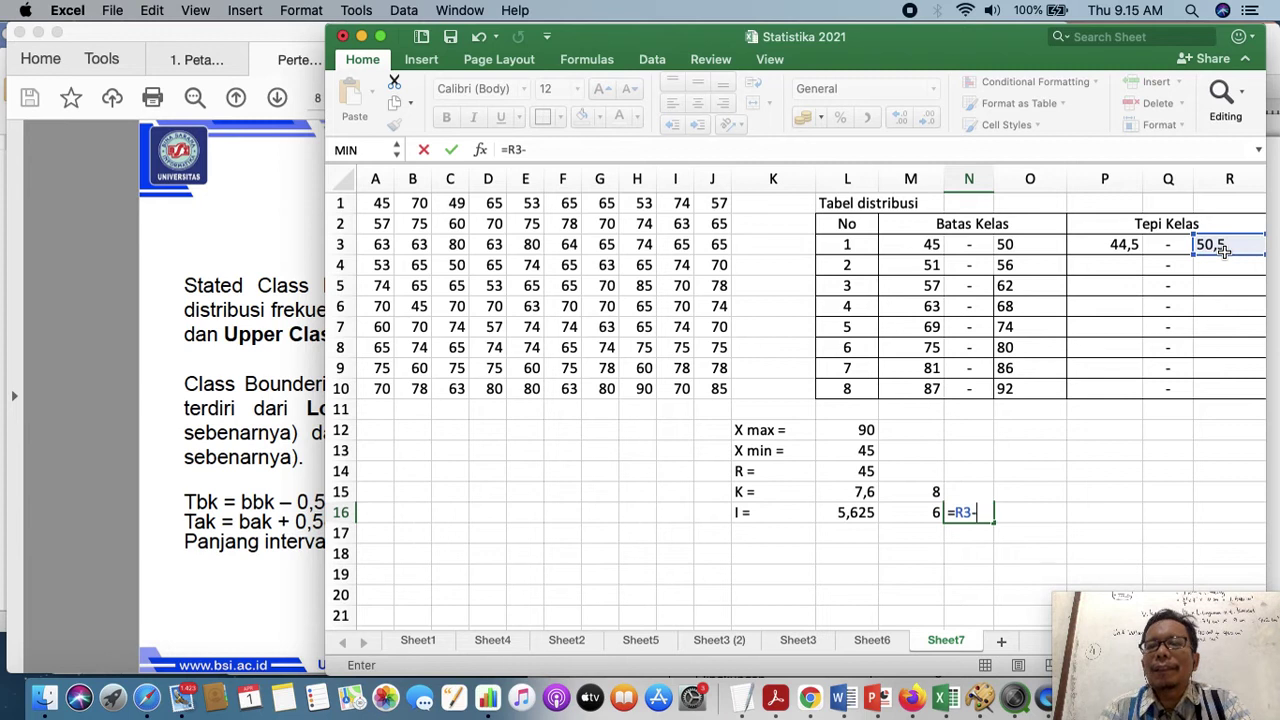
{"action": "left_click", "coordinate": [1119, 253]}
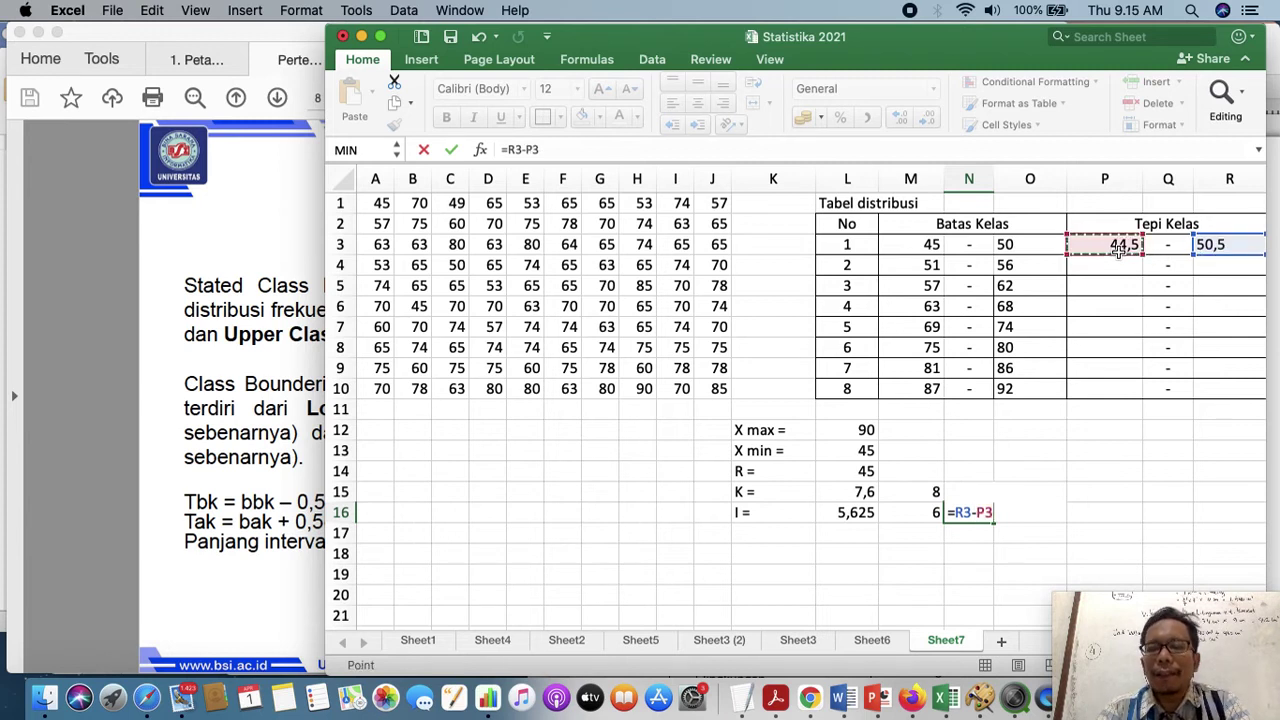
{"action": "key", "text": "Return"}
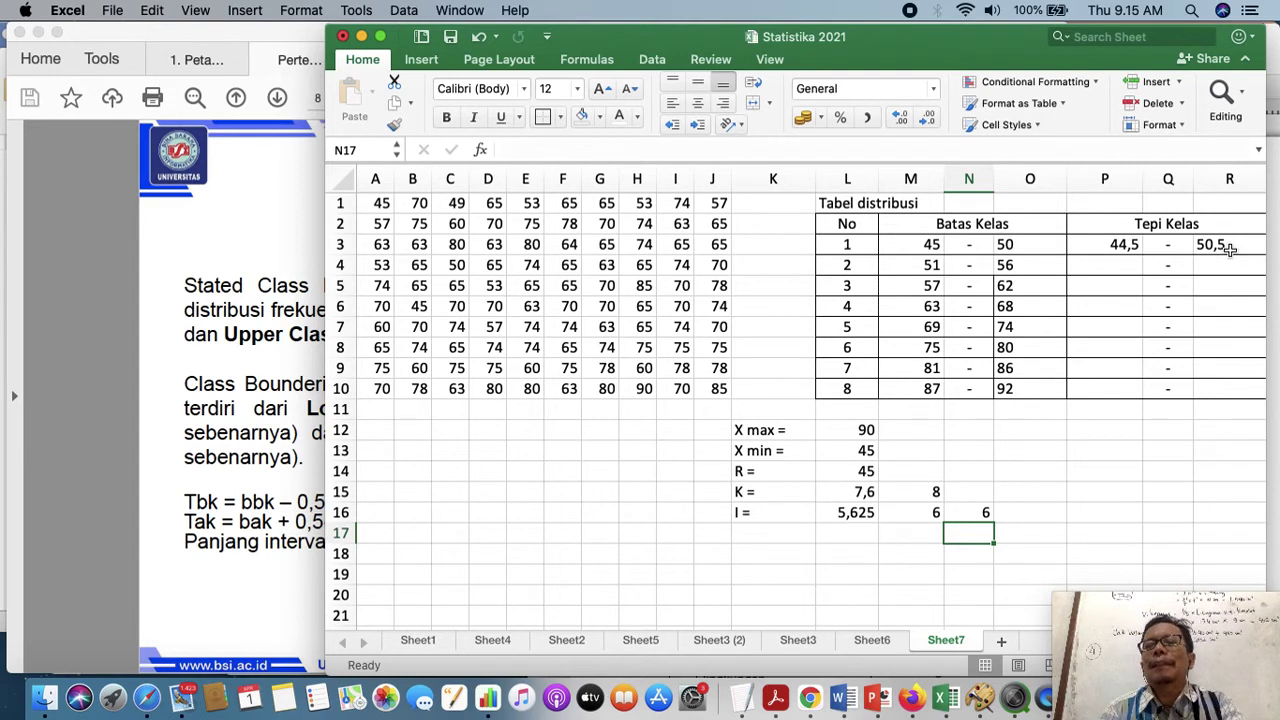
Copy the first class's boundaries in P3:R3 down through row 10 to fill the remaining Tepi Kelas rows
{"action": "left_click", "coordinate": [1124, 247]}
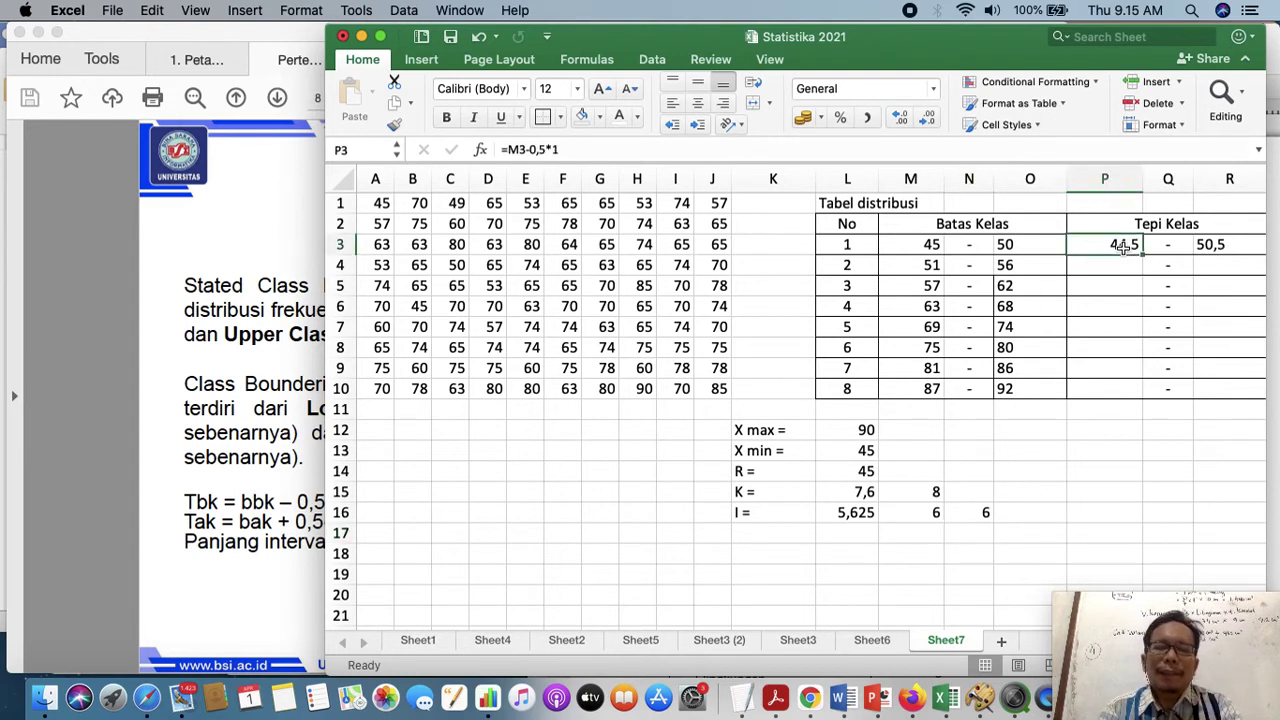
{"action": "left_click", "coordinate": [1230, 247], "text": "shift"}
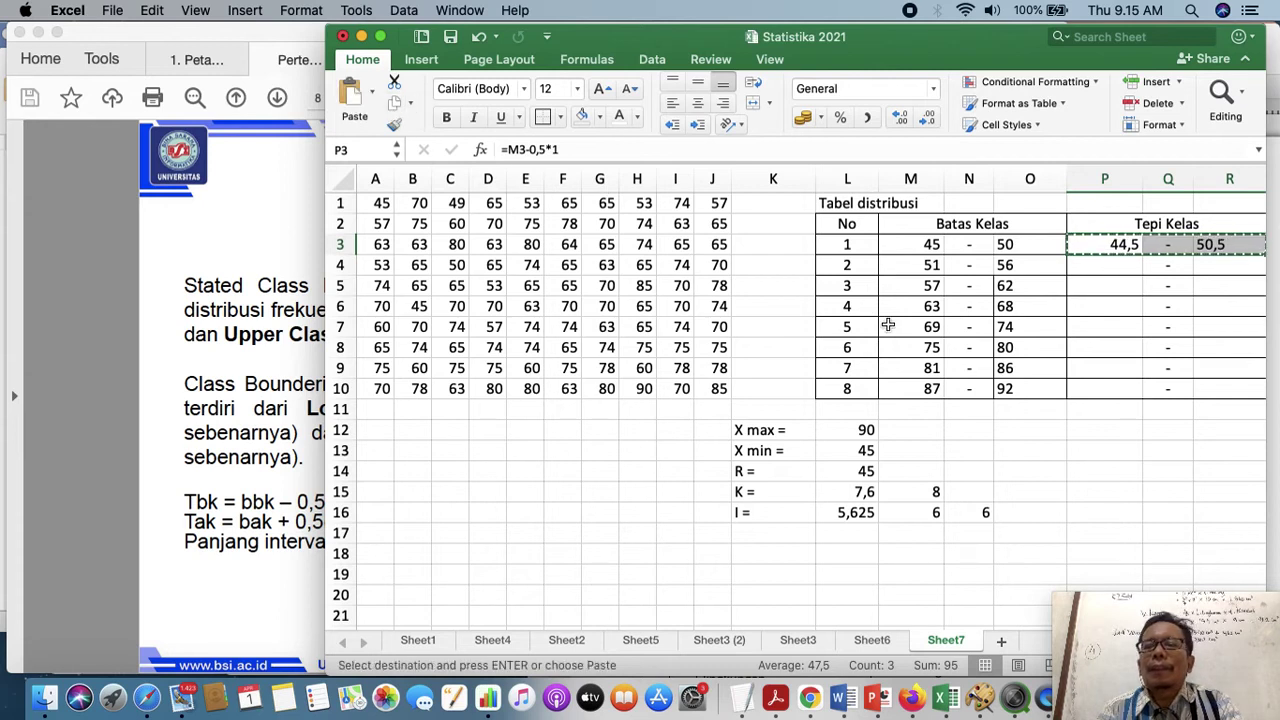
{"action": "left_click", "coordinate": [1236, 388], "text": "shift"}
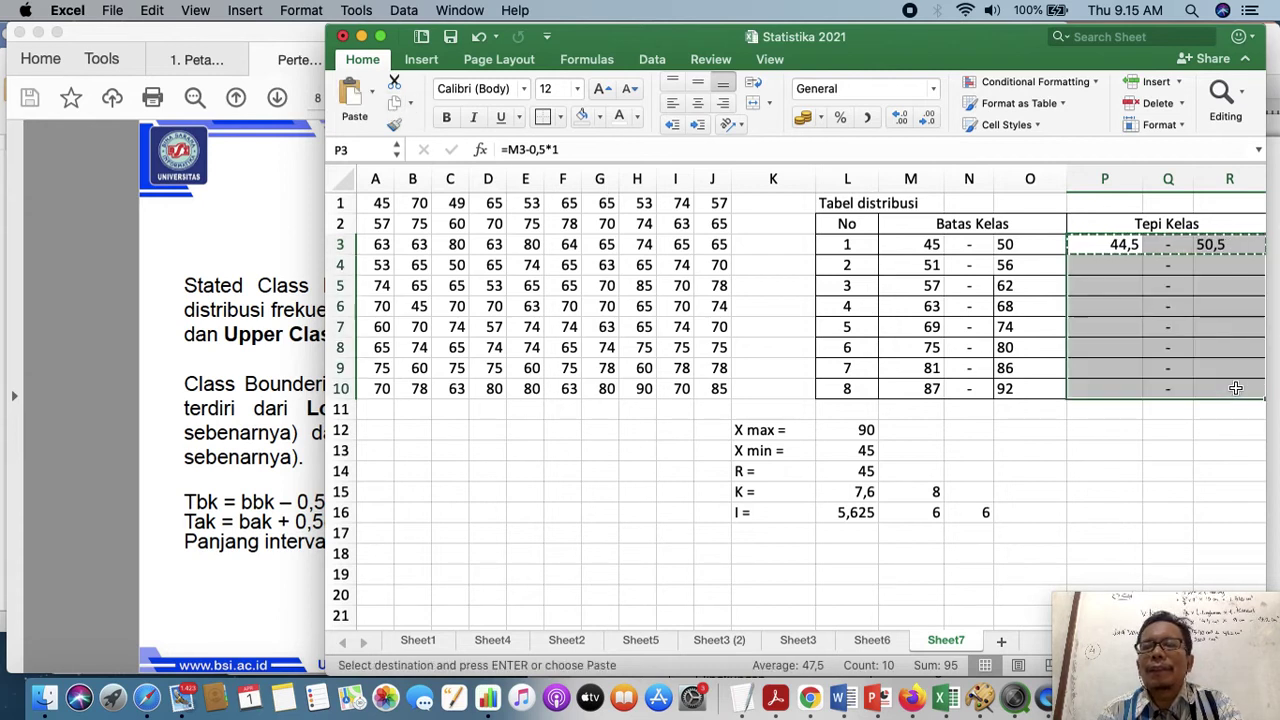
{"action": "left_click", "coordinate": [352, 92]}
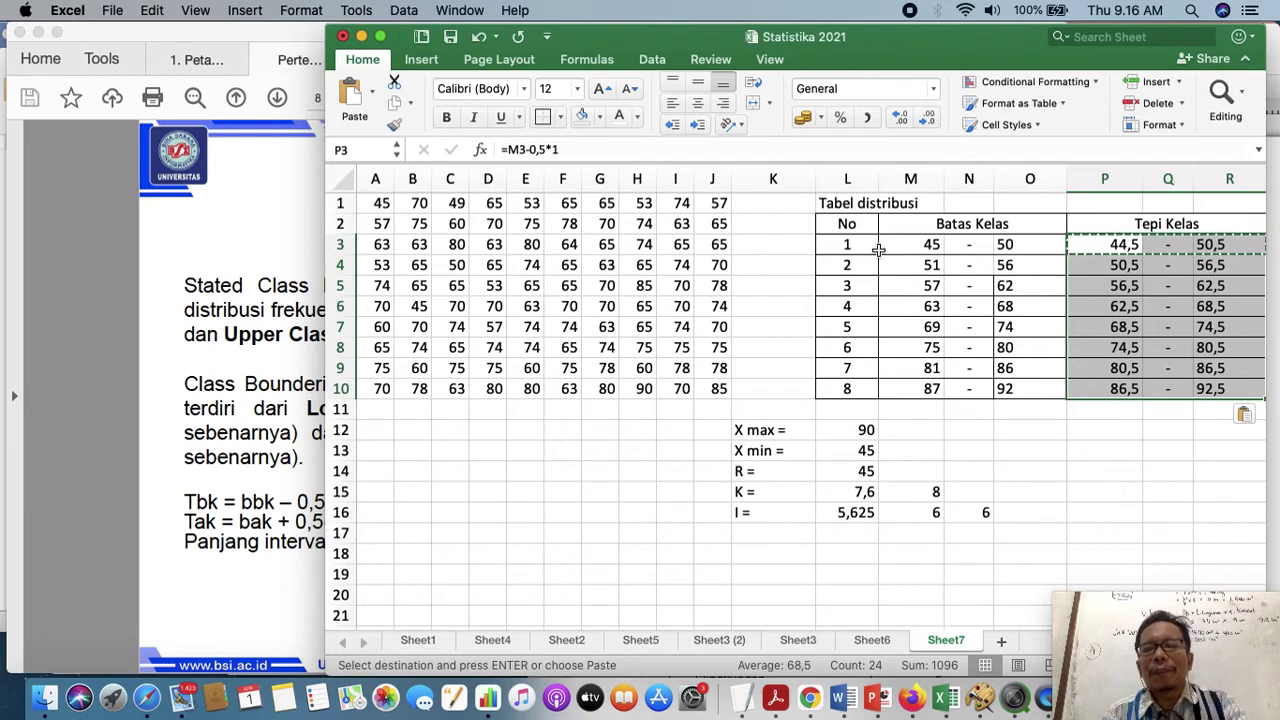
Consult page 7 of the Pertemuan 2 PDF in Acrobat Reader for the titik tengah formula, and return to the Excel sheet
{"action": "left_click", "coordinate": [185, 354]}
{"action": "scroll", "coordinate": [184, 347], "scroll_direction": "down", "scroll_amount": 2}
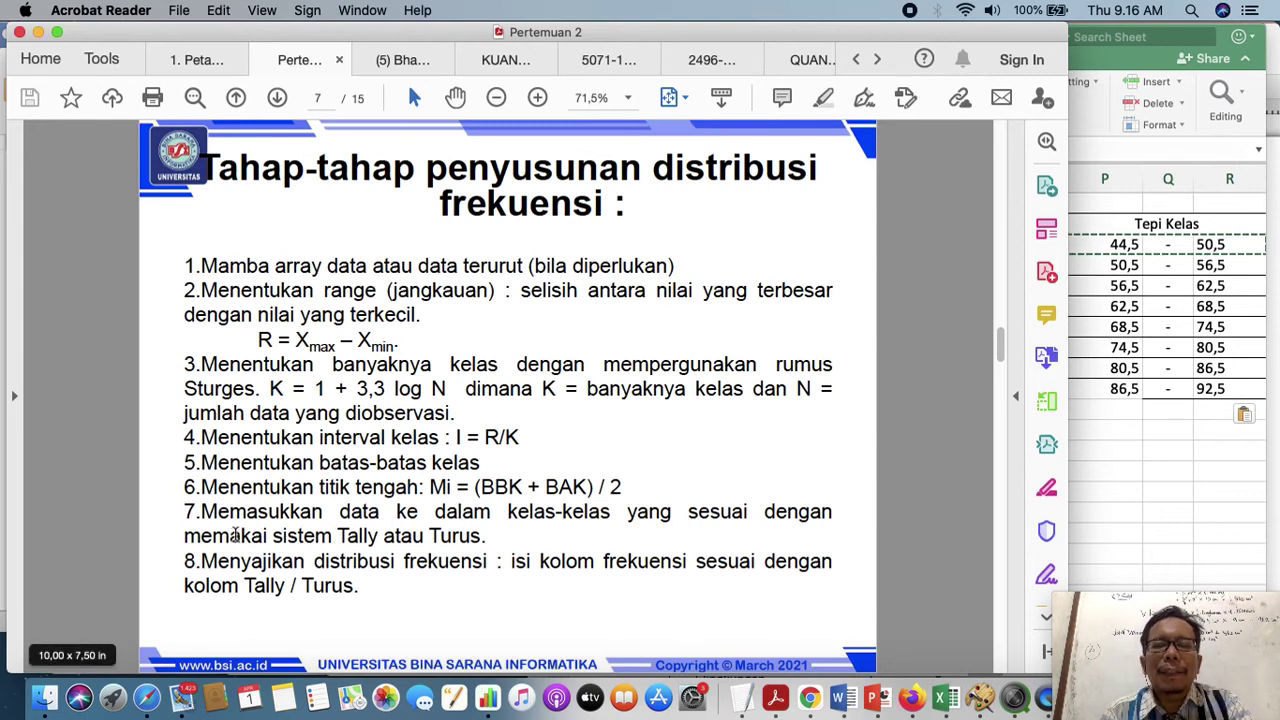
{"action": "left_click", "coordinate": [1152, 484]}
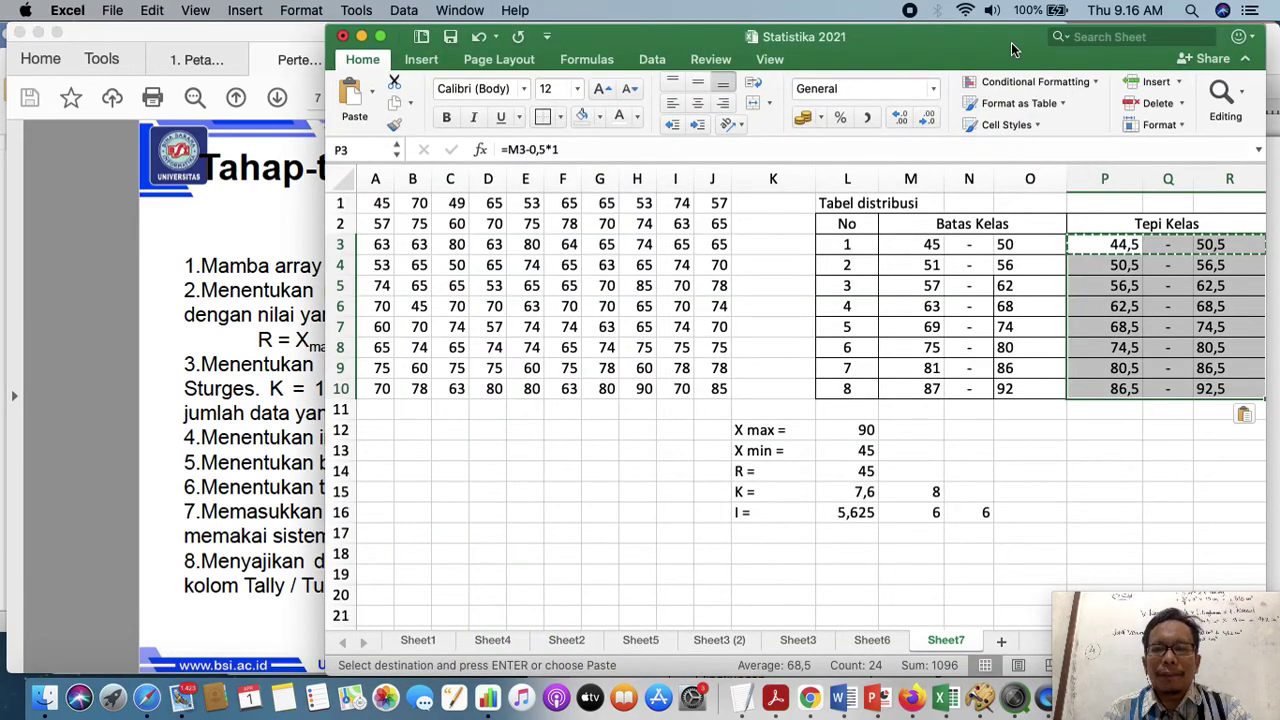
{"action": "left_click_drag", "start_coordinate": [1012, 48], "coordinate": [946, 47]}
{"action": "left_click", "coordinate": [315, 38]}
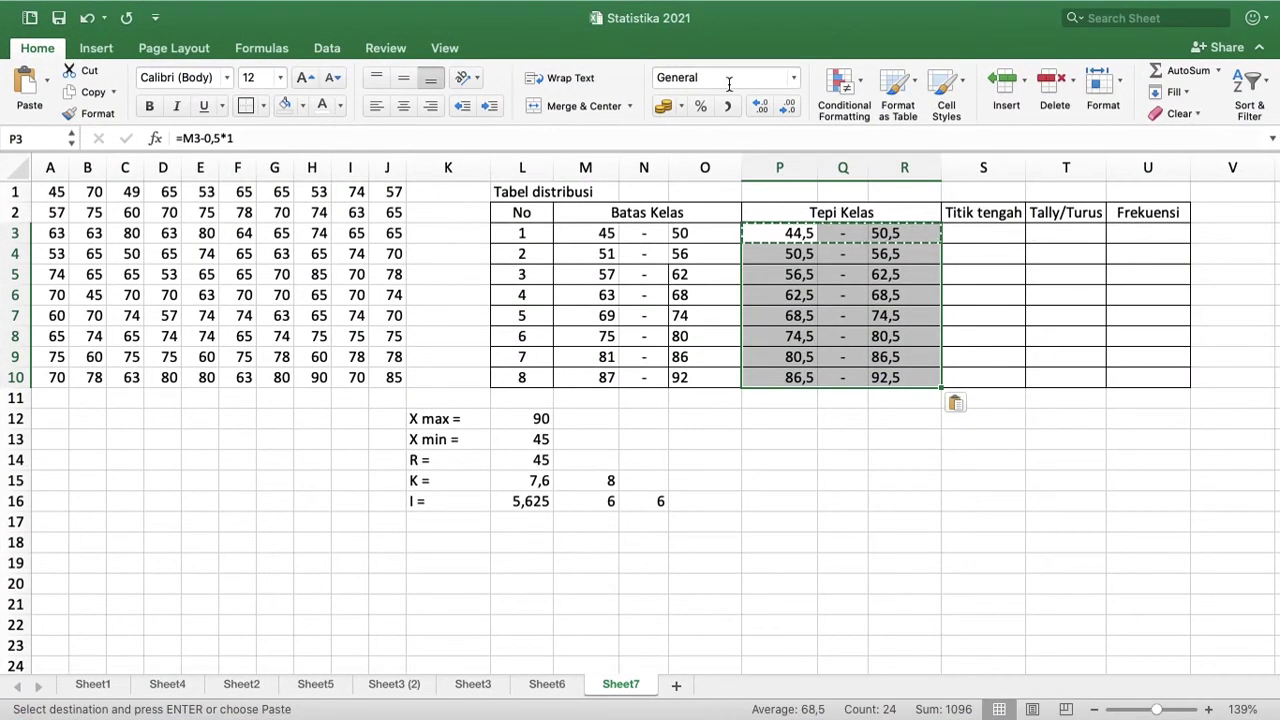
{"action": "mouse_move", "coordinate": [82, 5]}
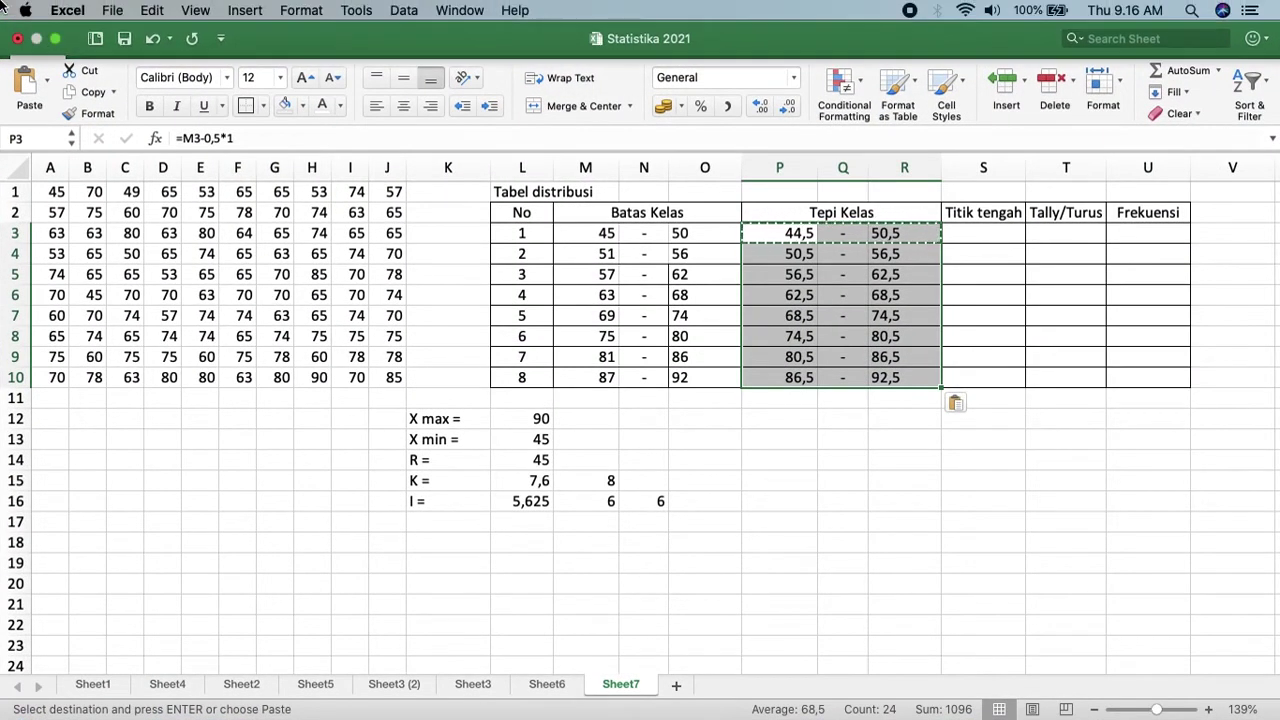
{"action": "left_click", "coordinate": [57, 38]}
{"action": "left_click", "coordinate": [116, 172]}
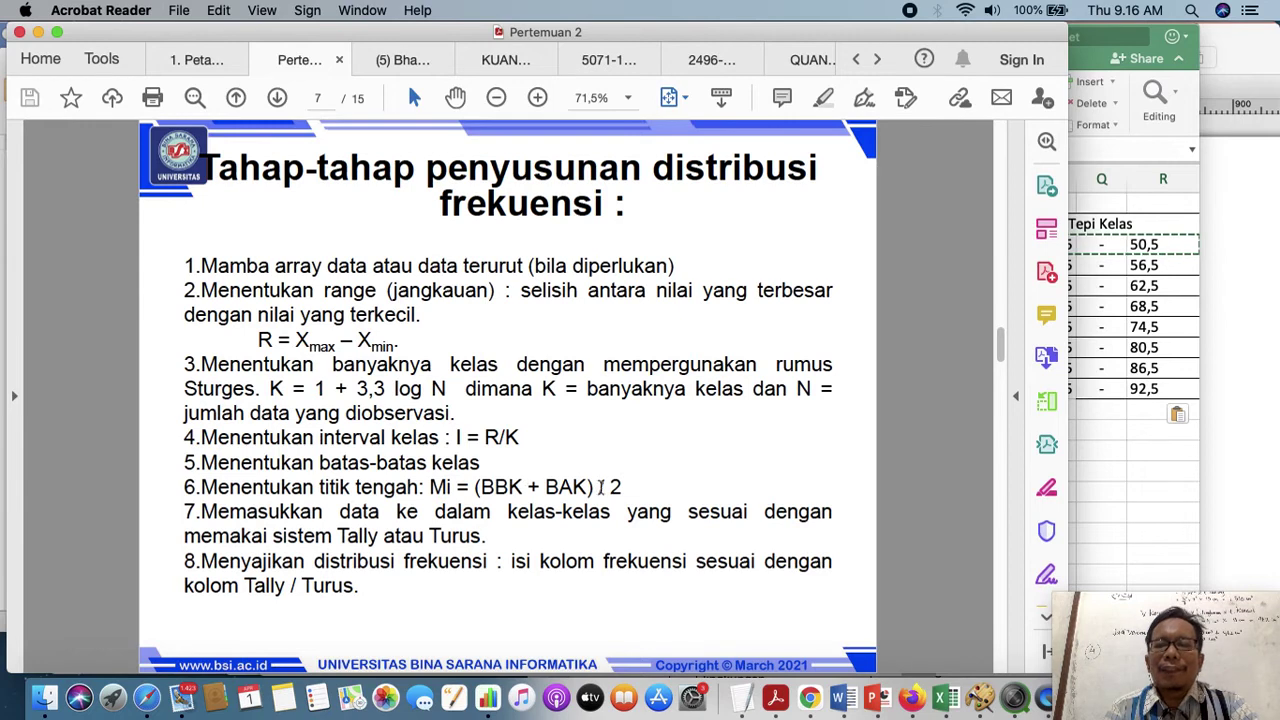
{"action": "left_click", "coordinate": [1132, 516]}
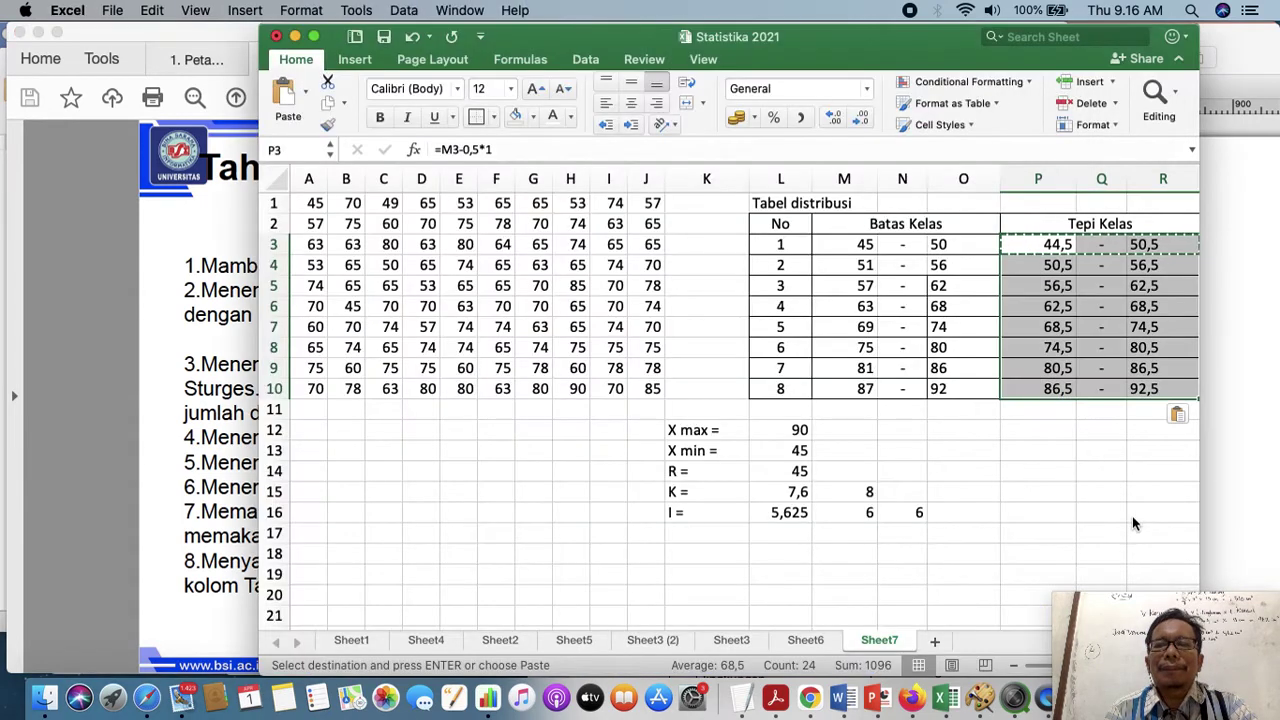
Enter =(M3+O3)/2 in S3 as the first class's Titik tengah, following the Mi formula in the PDF
{"action": "scroll", "coordinate": [997, 463], "scroll_direction": "right", "scroll_amount": 5}
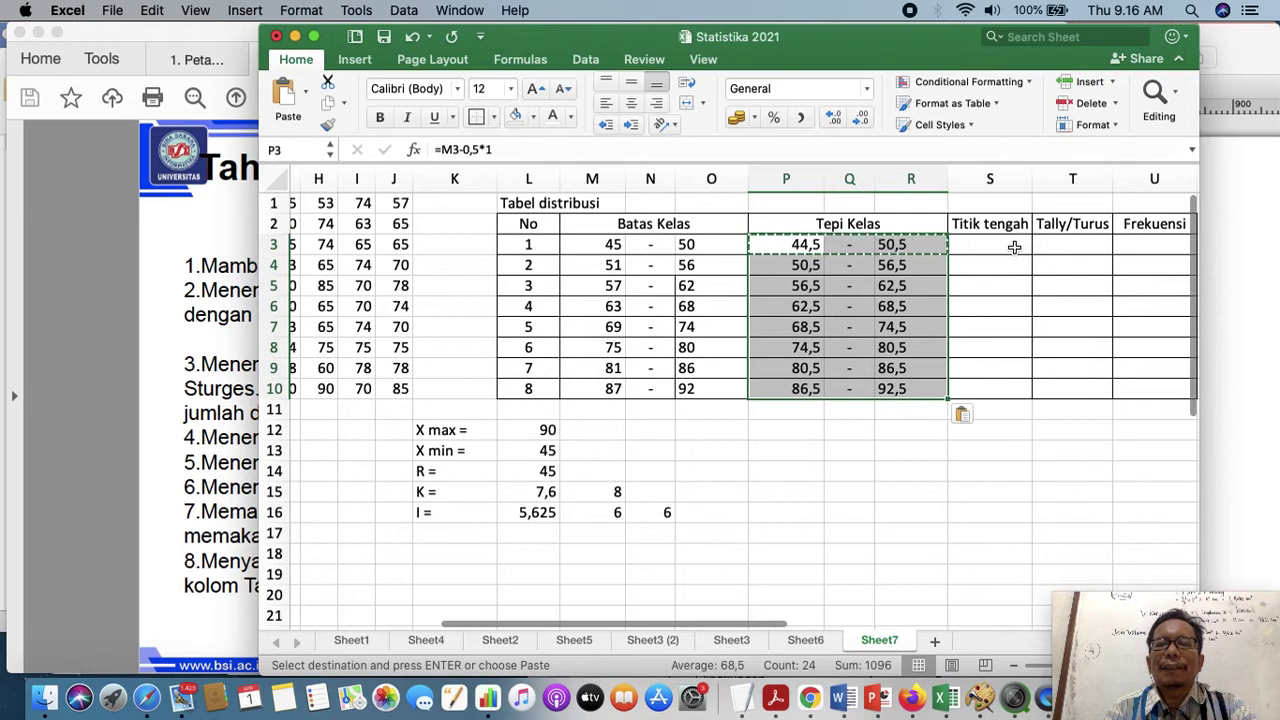
{"action": "left_click", "coordinate": [1014, 248]}
{"action": "left_click", "coordinate": [184, 436]}
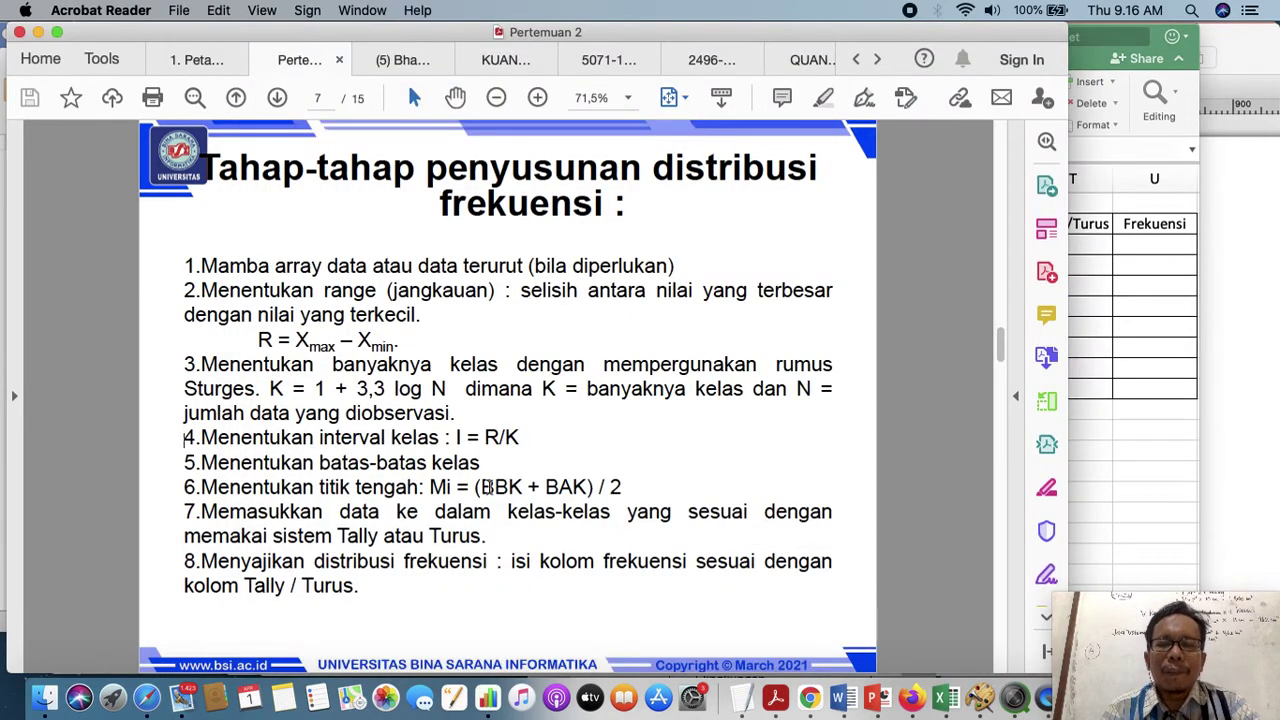
{"action": "left_click", "coordinate": [1157, 447]}
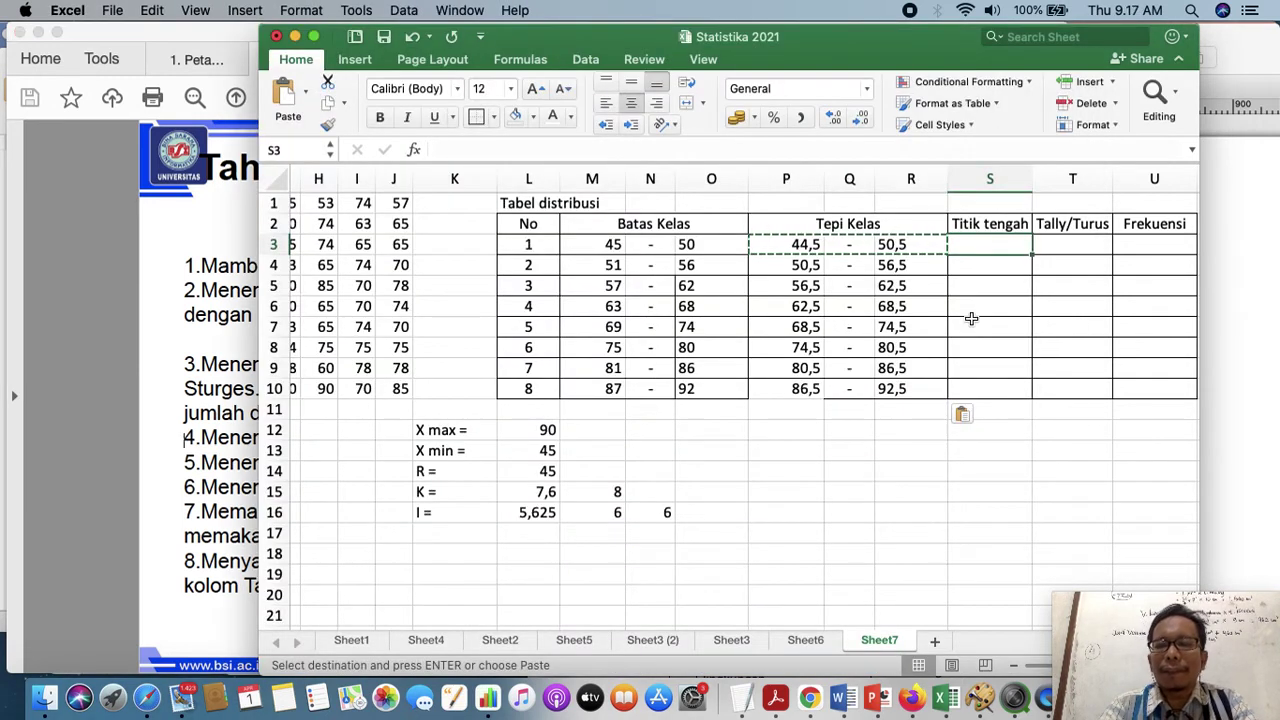
{"action": "type", "text": "="}
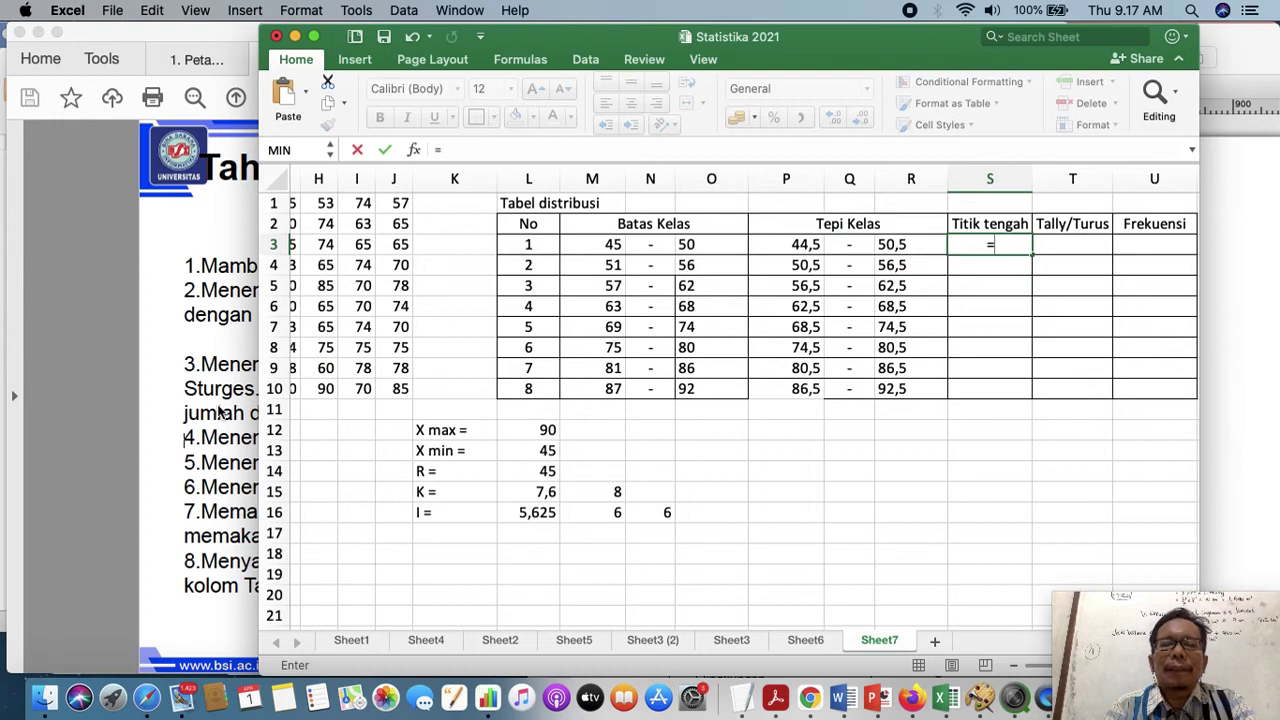
{"action": "left_click", "coordinate": [216, 413]}
{"action": "left_click", "coordinate": [1162, 450]}
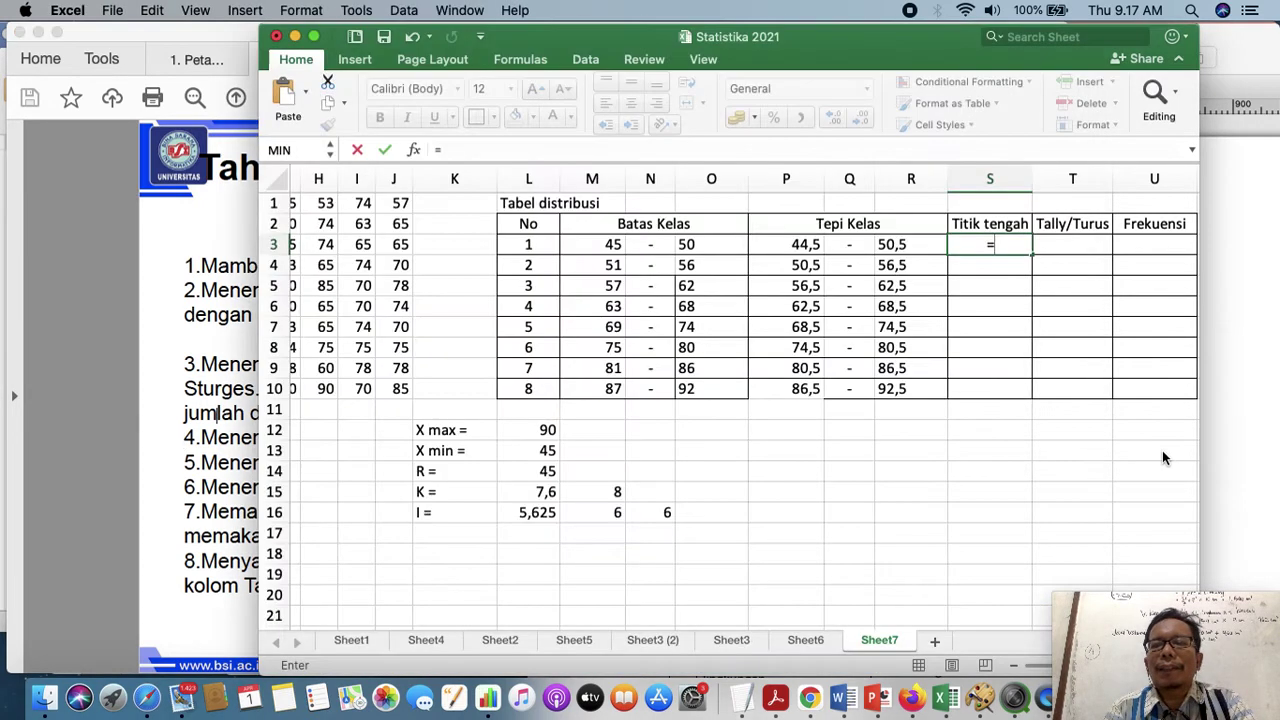
{"action": "left_click", "coordinate": [589, 246]}
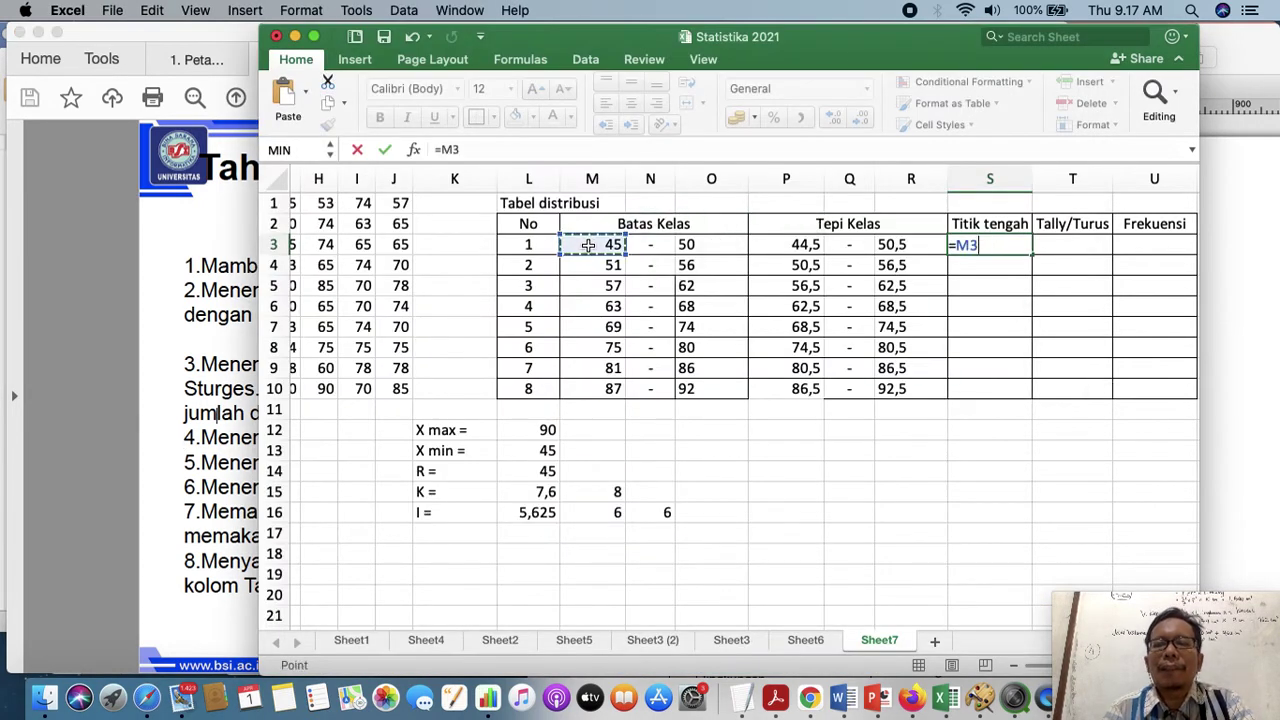
{"action": "type", "text": "+"}
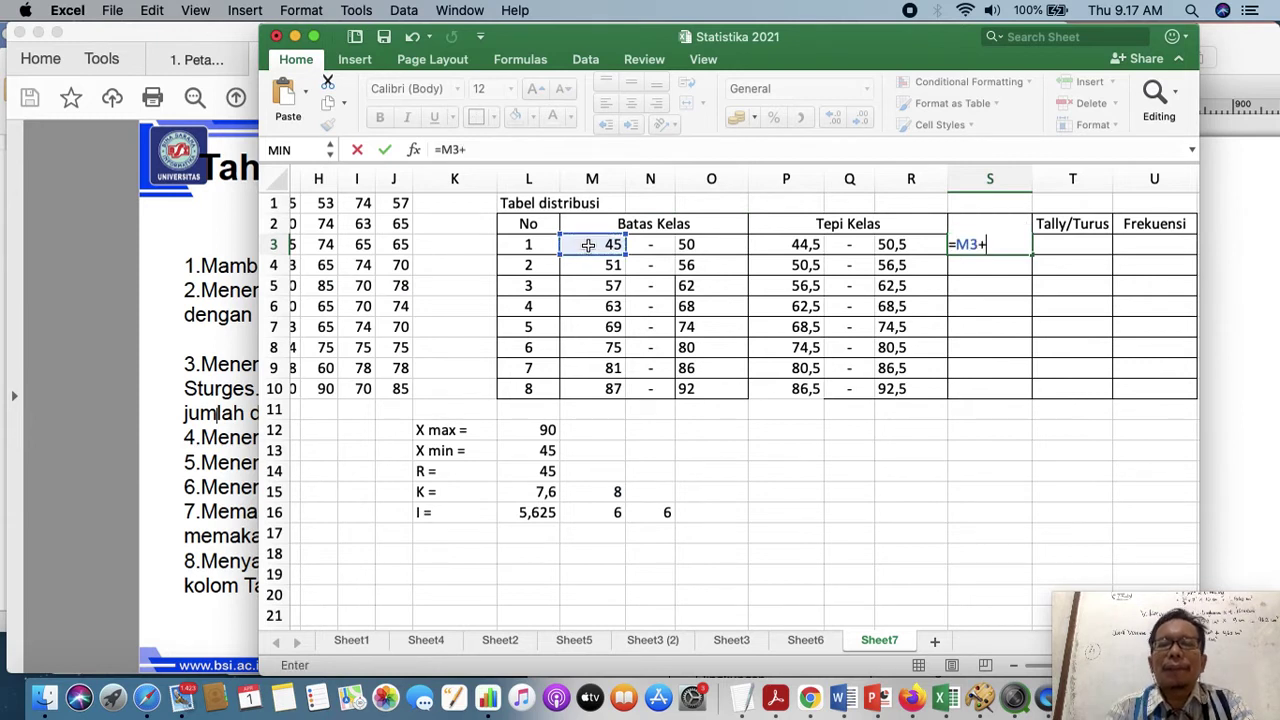
{"action": "left_click", "coordinate": [713, 246]}
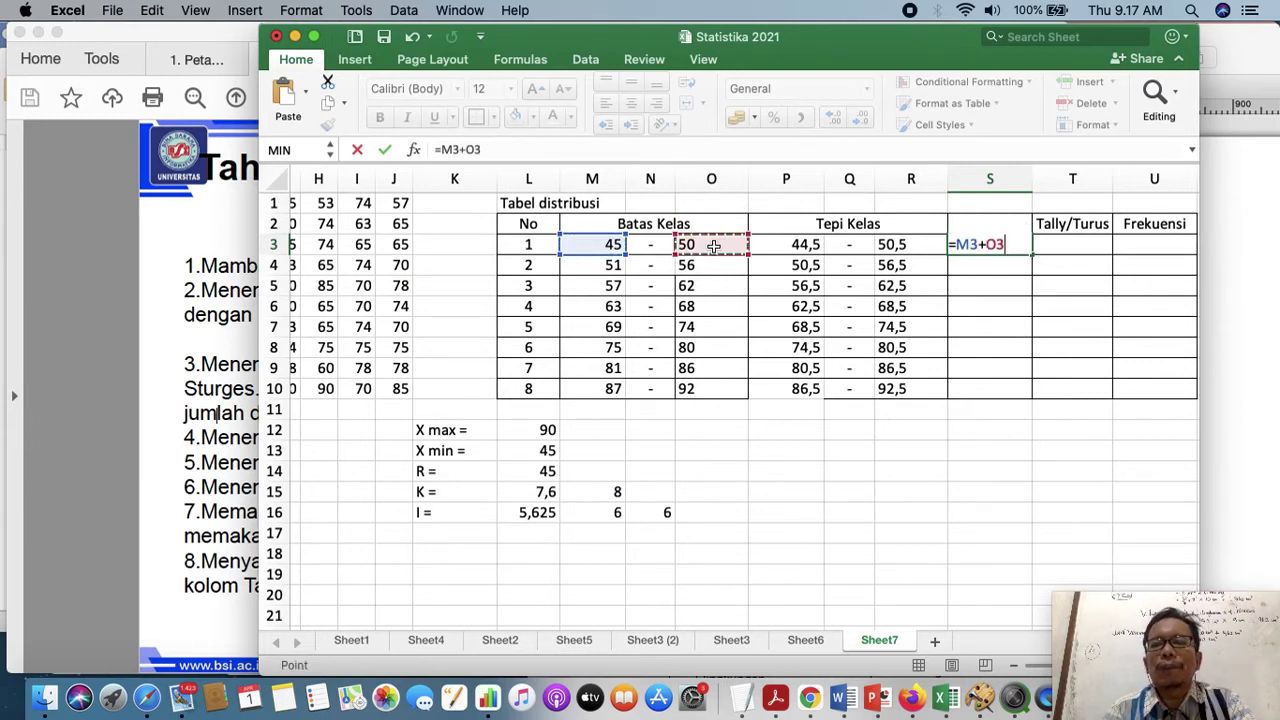
{"action": "left_click", "coordinate": [443, 150]}
{"action": "type", "text": "("}
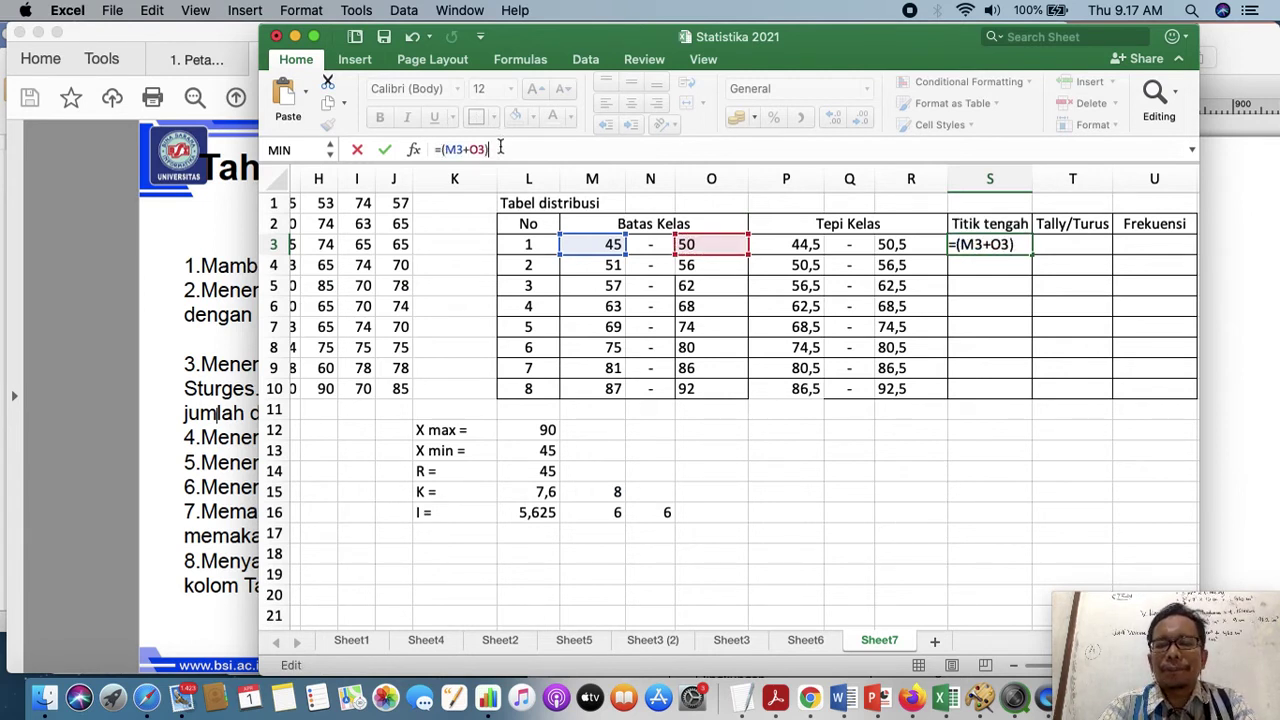
{"action": "key", "text": "Return"}
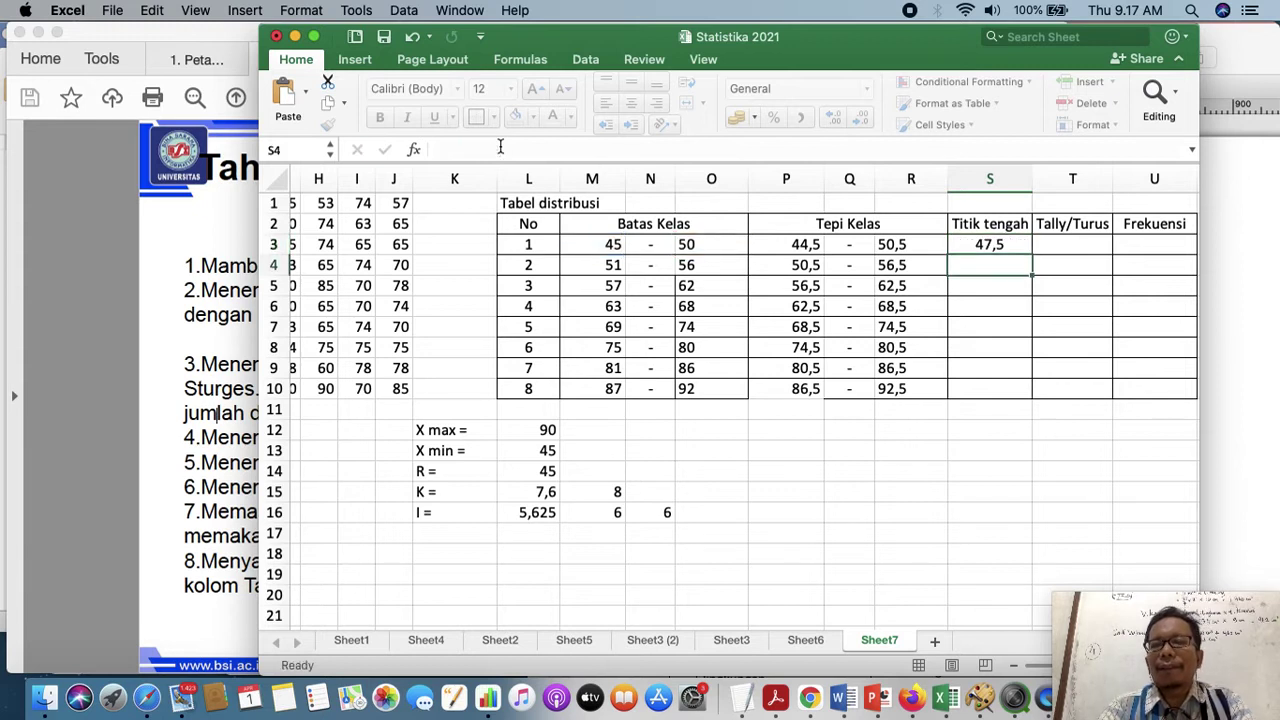
Copy the midpoint formula in S3 down through S10 to fill the Titik tengah column
{"action": "left_click", "coordinate": [990, 245]}
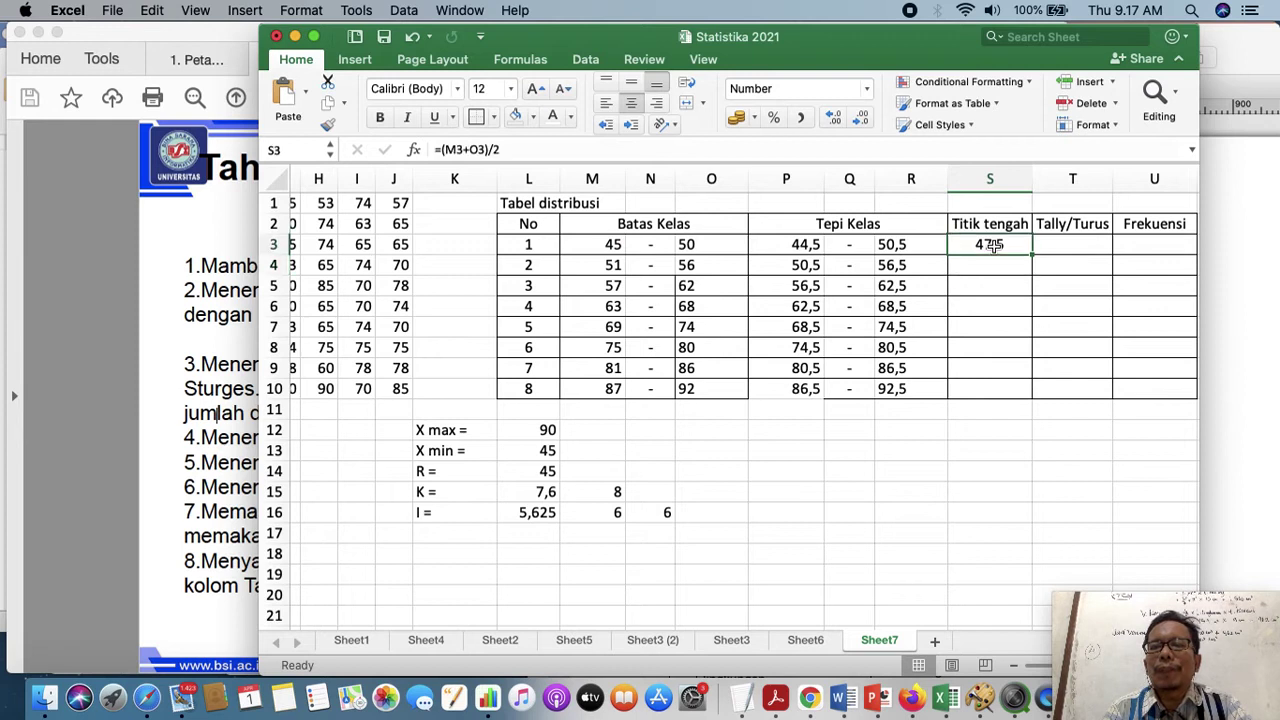
{"action": "left_click", "coordinate": [327, 103]}
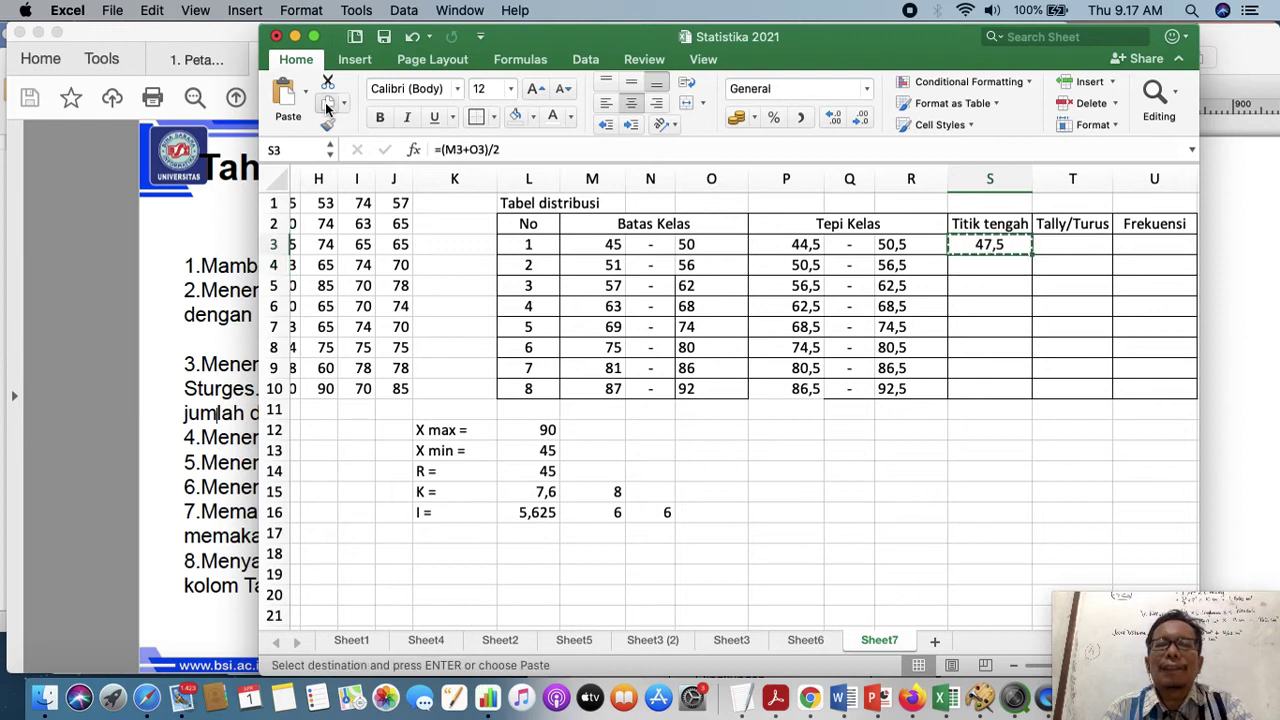
{"action": "left_click", "coordinate": [990, 391], "text": "shift"}
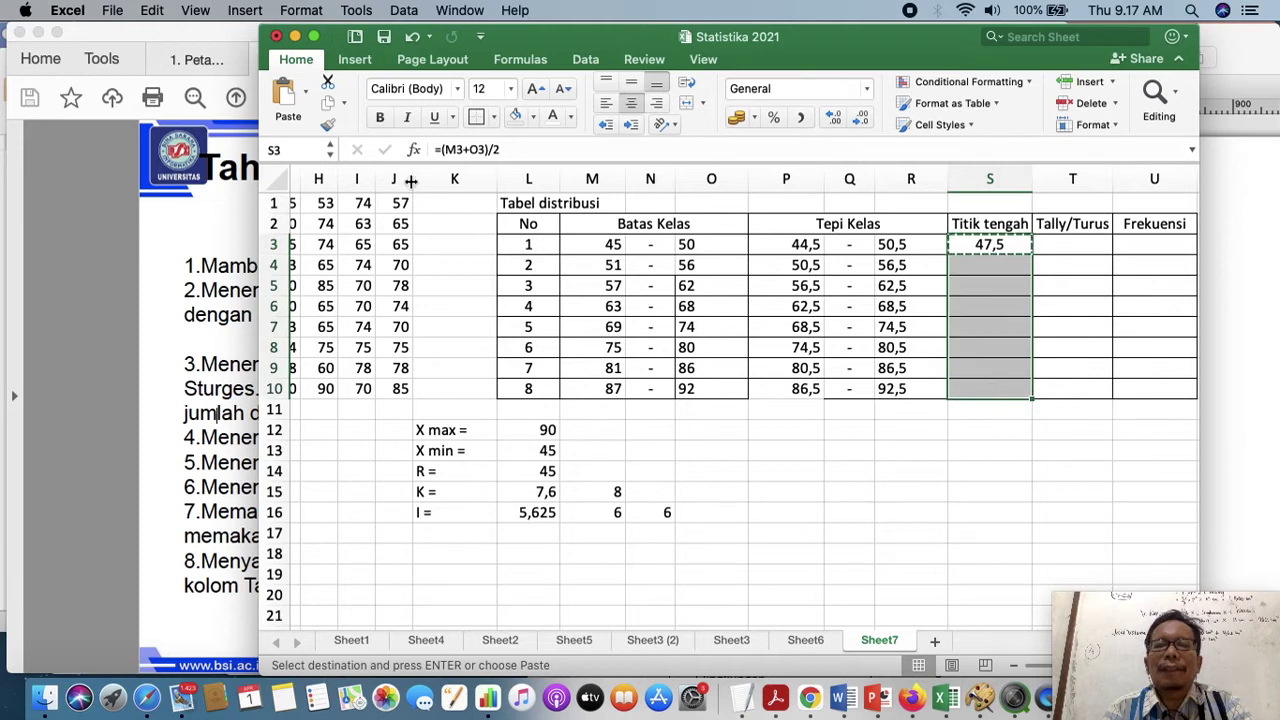
{"action": "left_click", "coordinate": [287, 100]}
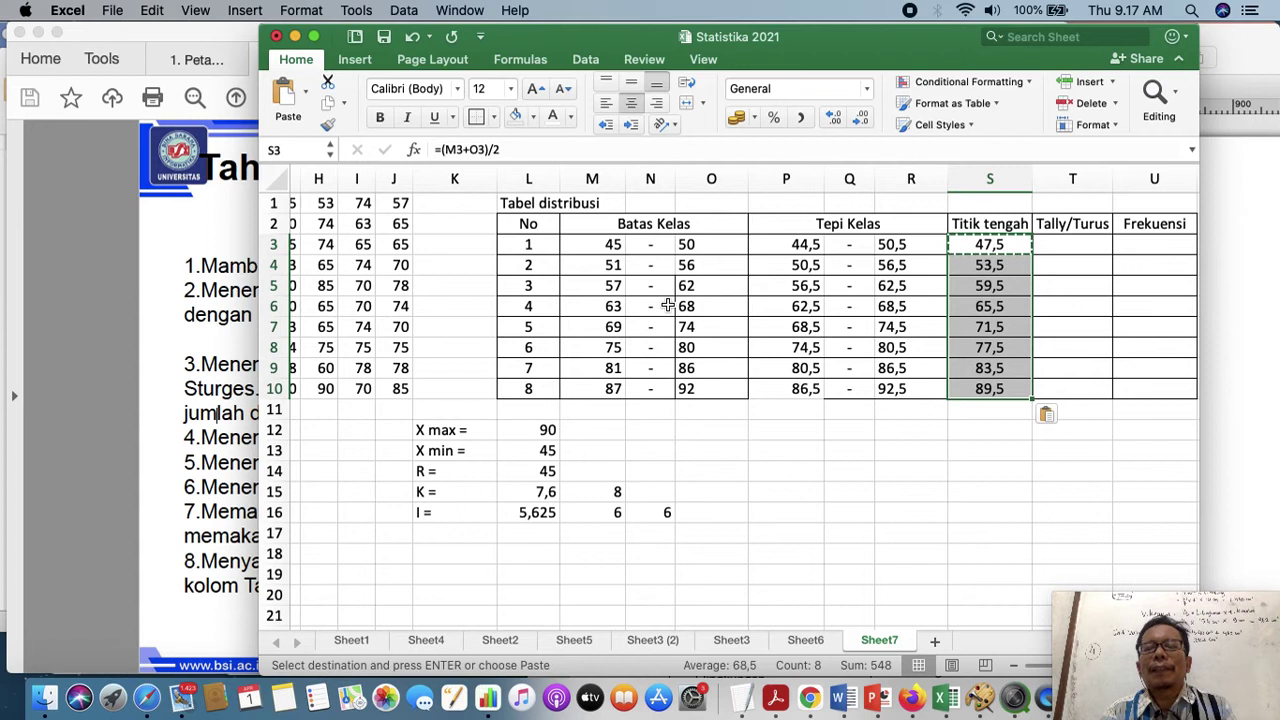
Consult step 7 on the Tally/Turus system in the Pertemuan 2 PDF, and return to the data in the Excel sheet
{"action": "left_click", "coordinate": [118, 520]}
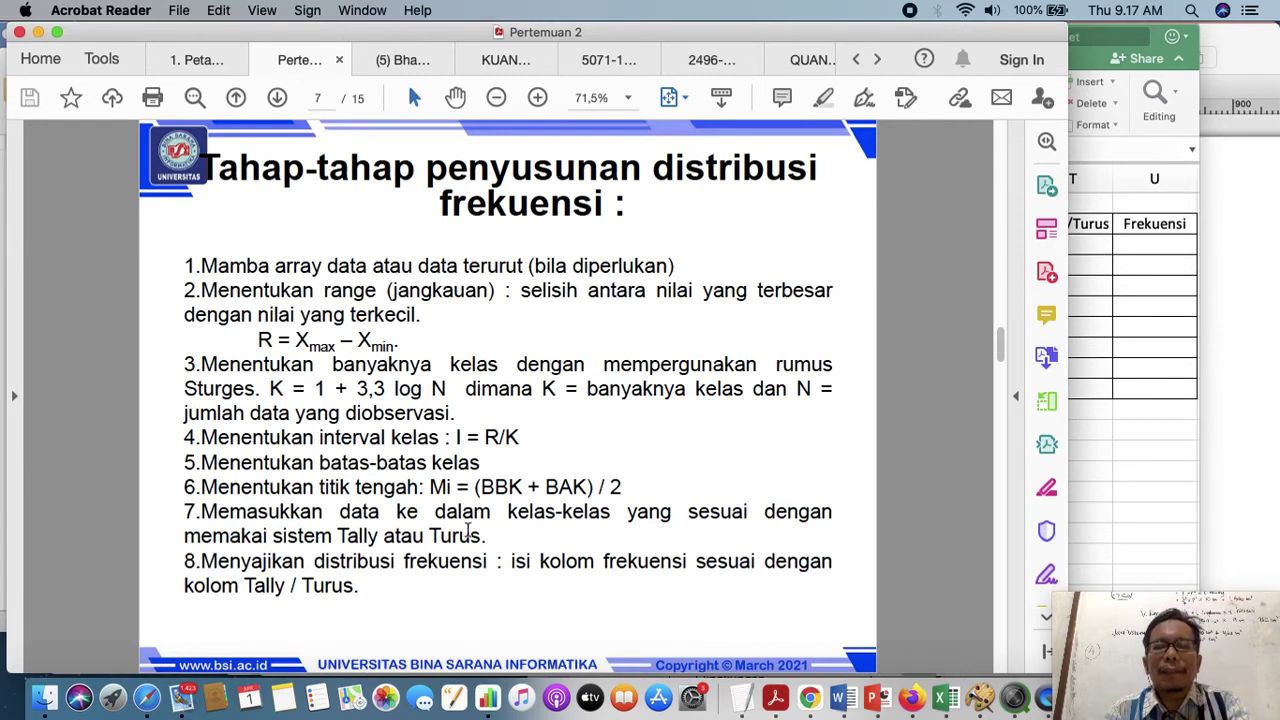
{"action": "left_click", "coordinate": [1194, 500]}
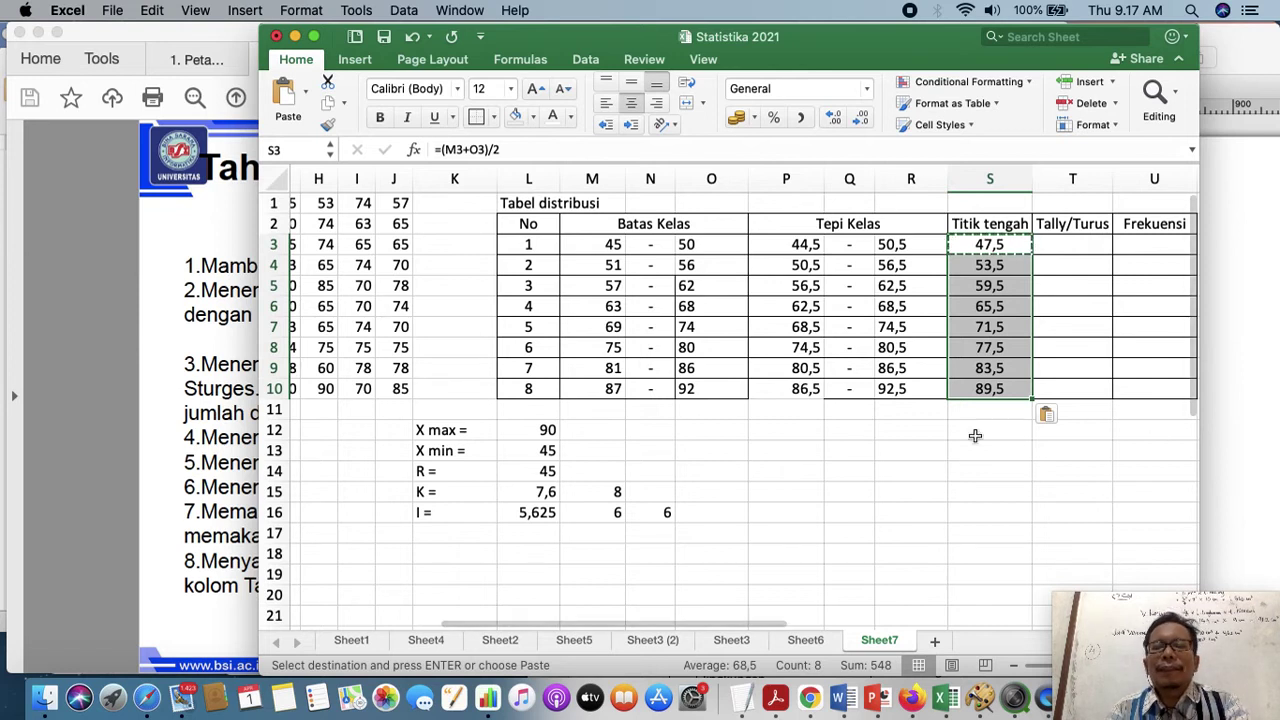
{"action": "scroll", "coordinate": [800, 455], "scroll_direction": "left", "scroll_amount": 8}
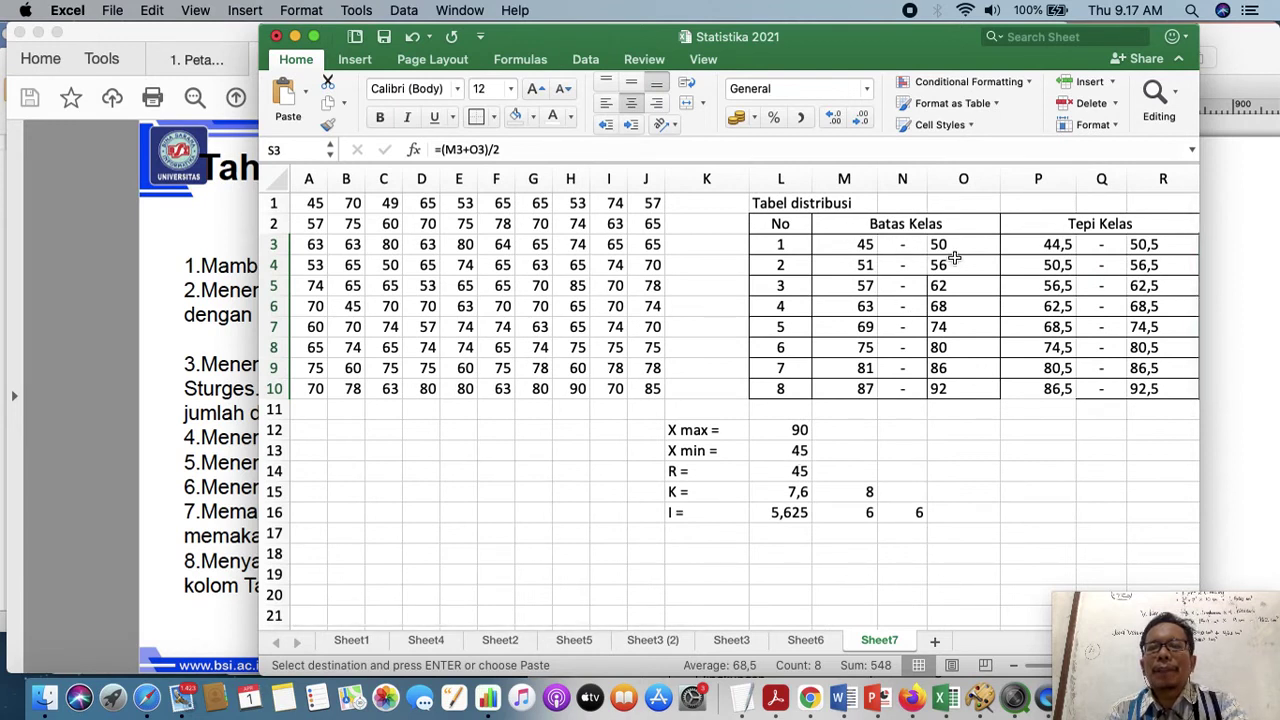
Open Paint S and arrange its blank canvas beside the Excel window so the data in A1:J10 stays visible
{"action": "left_click", "coordinate": [981, 699]}
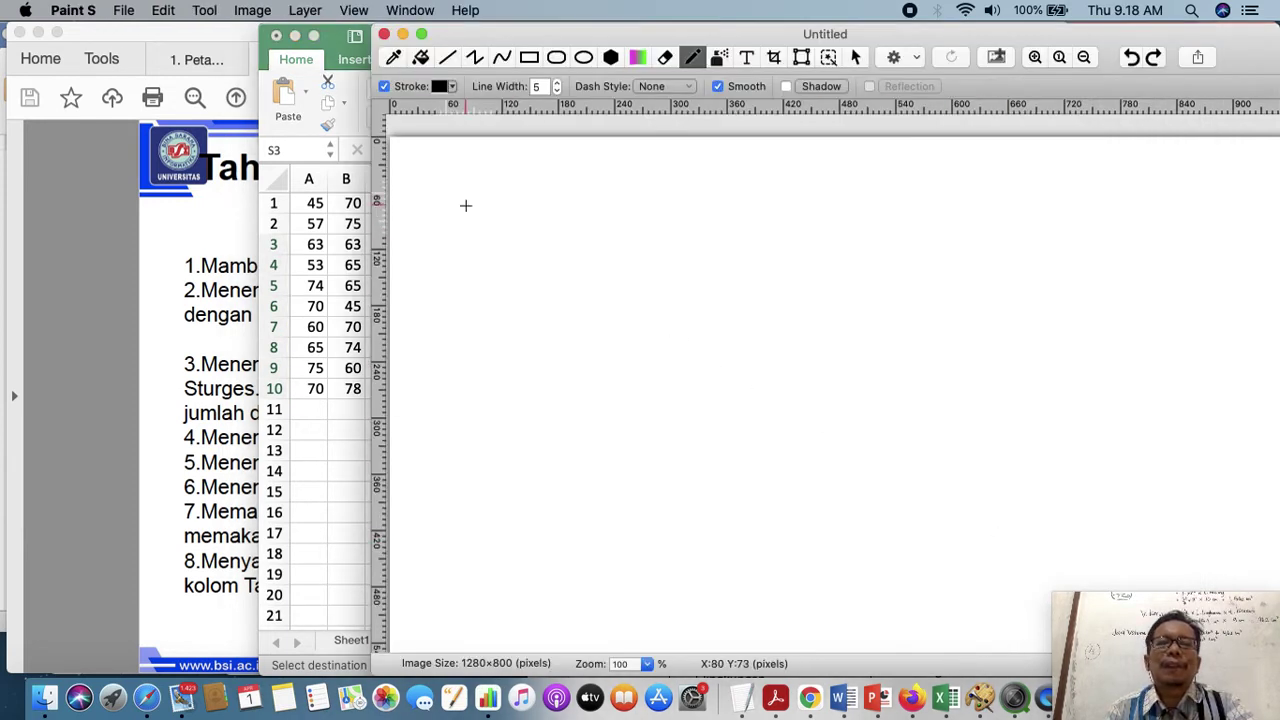
{"action": "left_click_drag", "start_coordinate": [338, 36], "coordinate": [86, 20]}
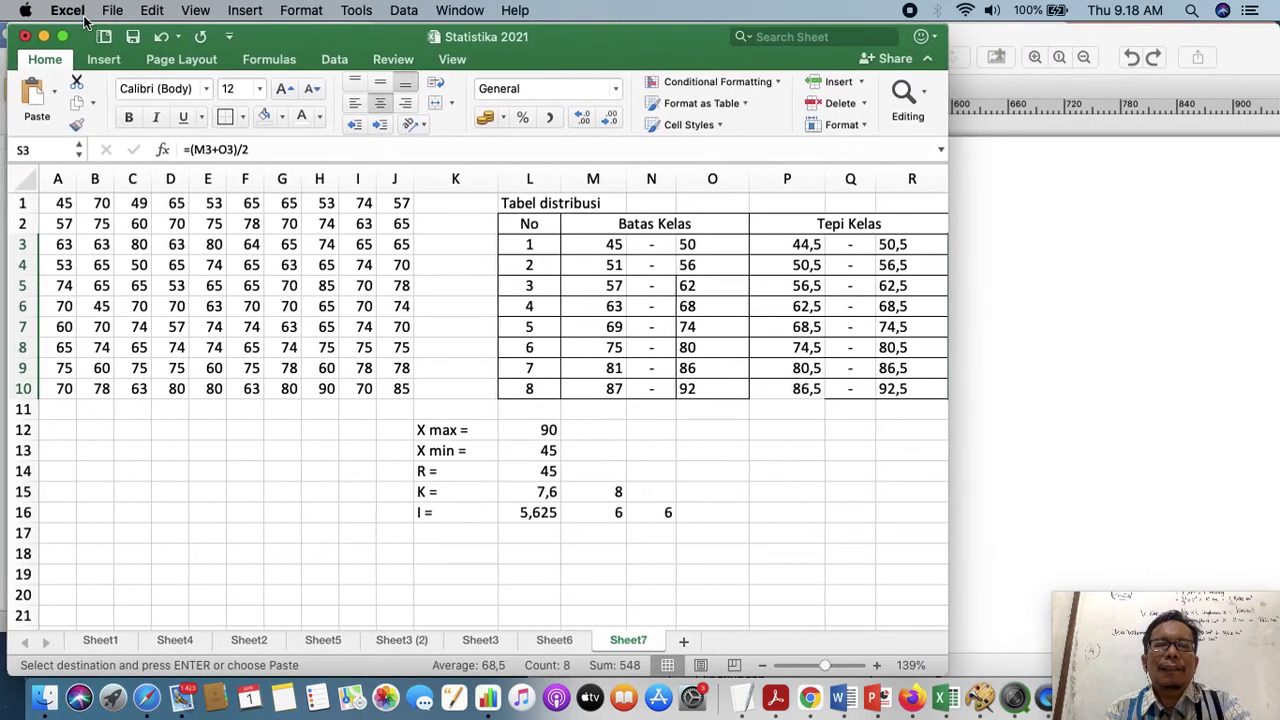
{"action": "left_click", "coordinate": [1074, 295]}
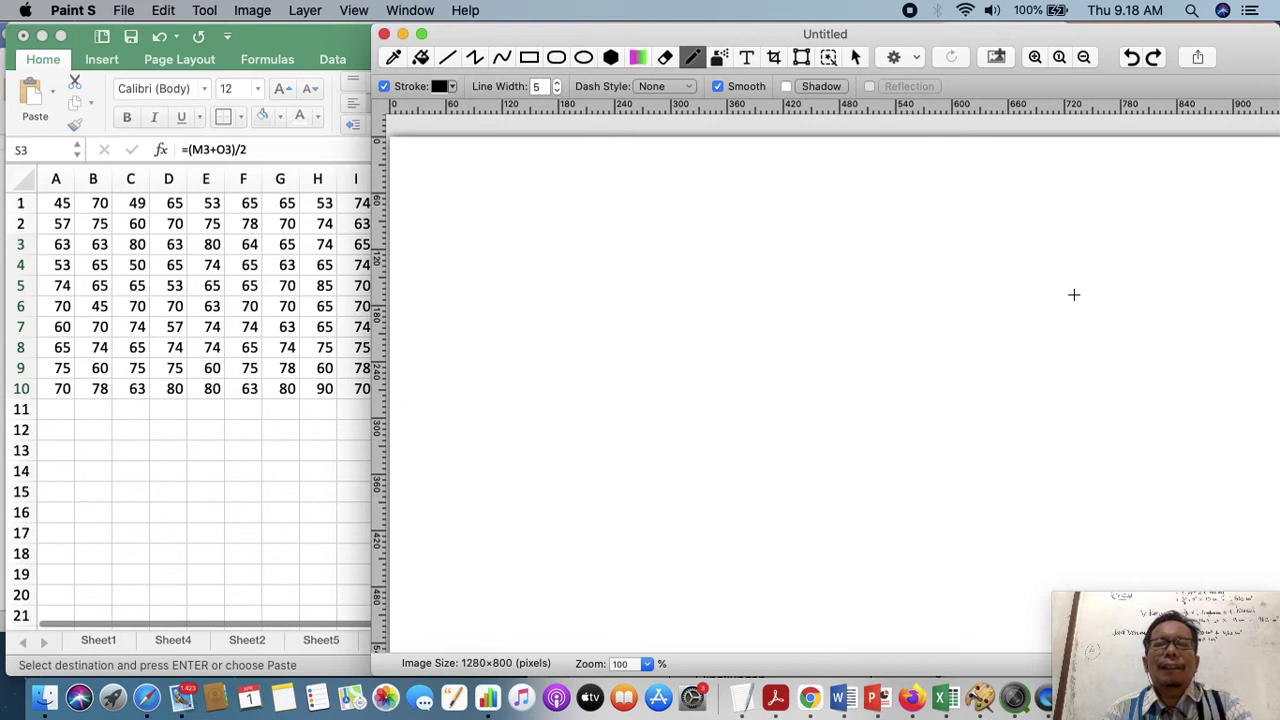
{"action": "left_click_drag", "start_coordinate": [848, 38], "coordinate": [916, 38]}
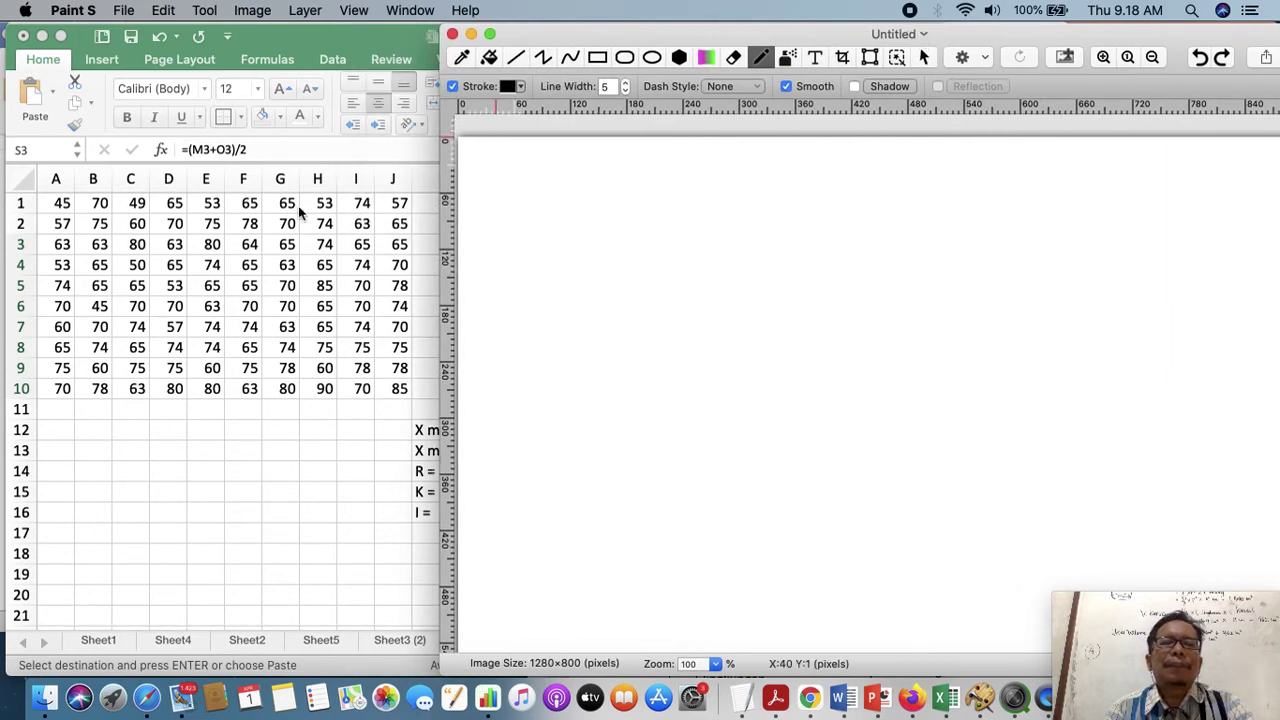
Fill A1 yellow in Excel as a value in class 45-50, and draw the first tally stroke in Paint S
{"action": "left_click", "coordinate": [298, 212]}
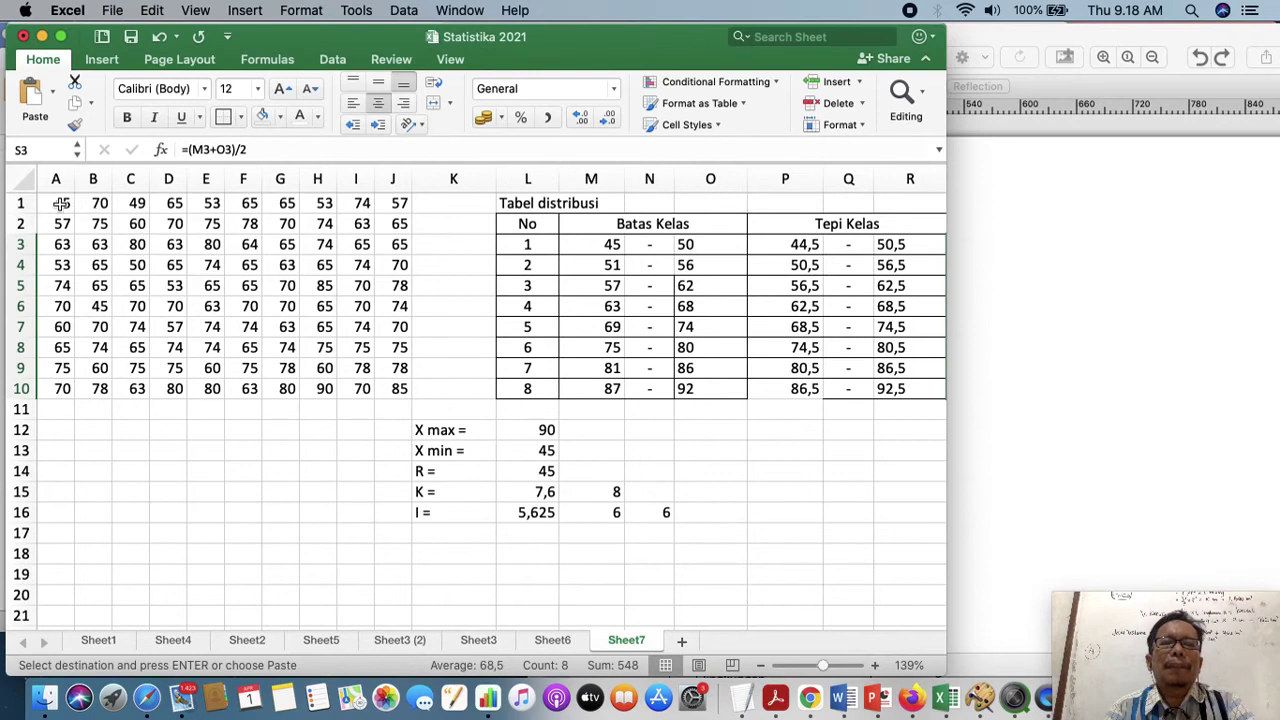
{"action": "left_click", "coordinate": [61, 203]}
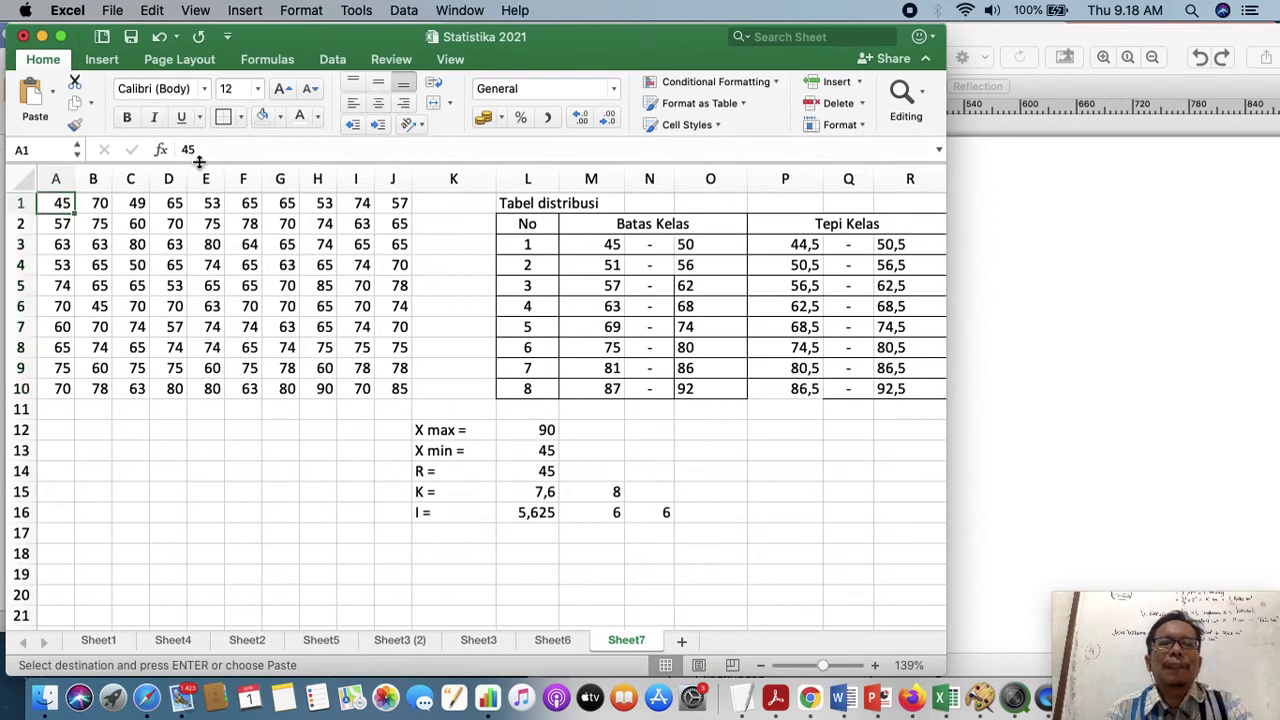
{"action": "left_click", "coordinate": [282, 118]}
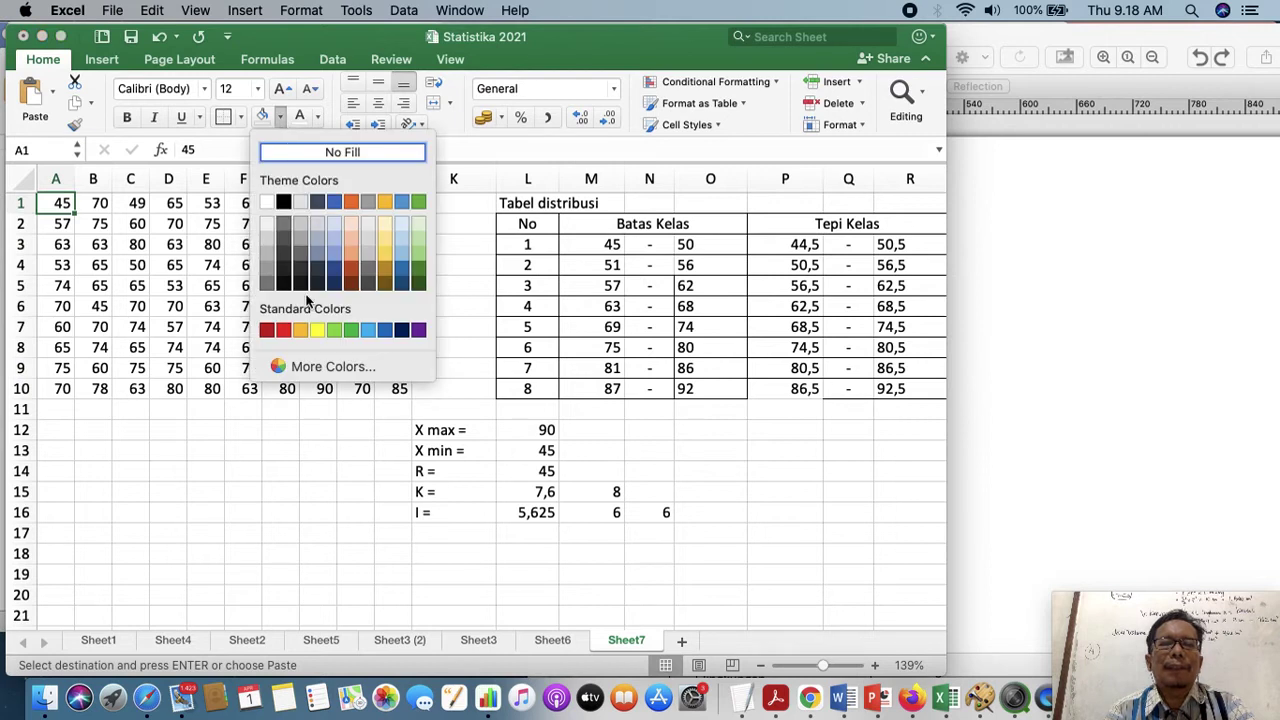
{"action": "left_click", "coordinate": [318, 330]}
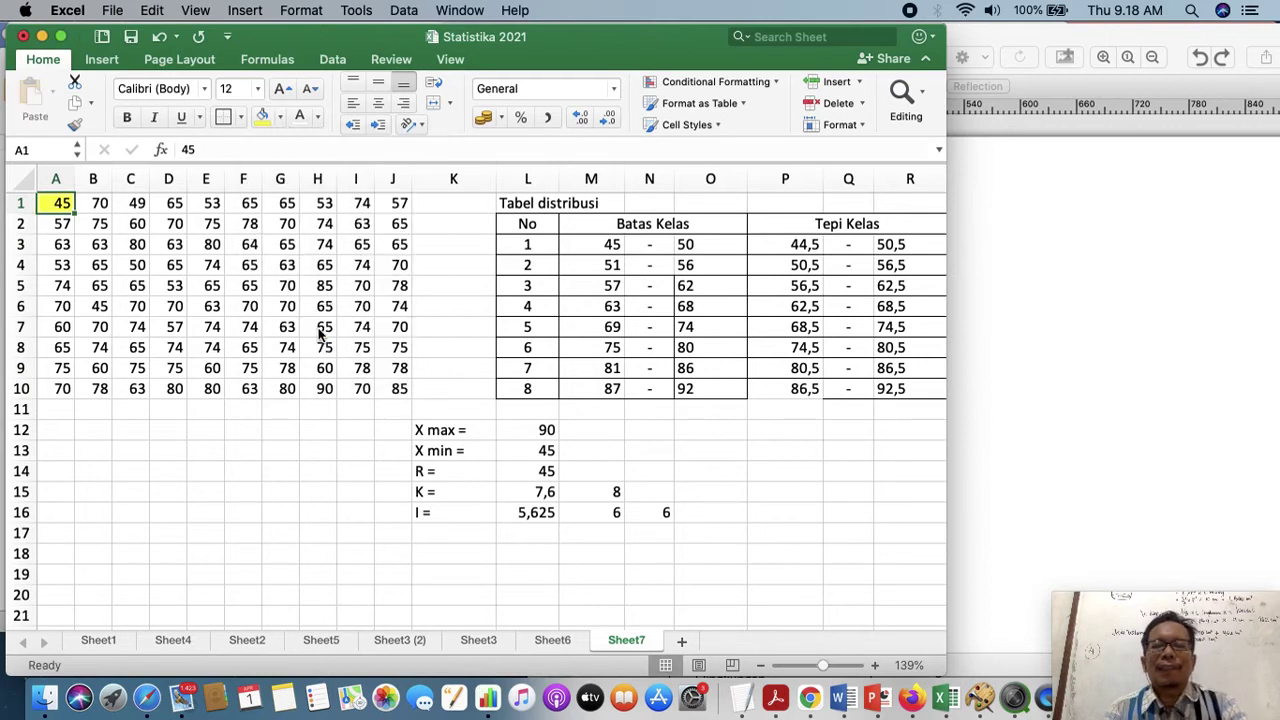
{"action": "left_click", "coordinate": [1060, 234]}
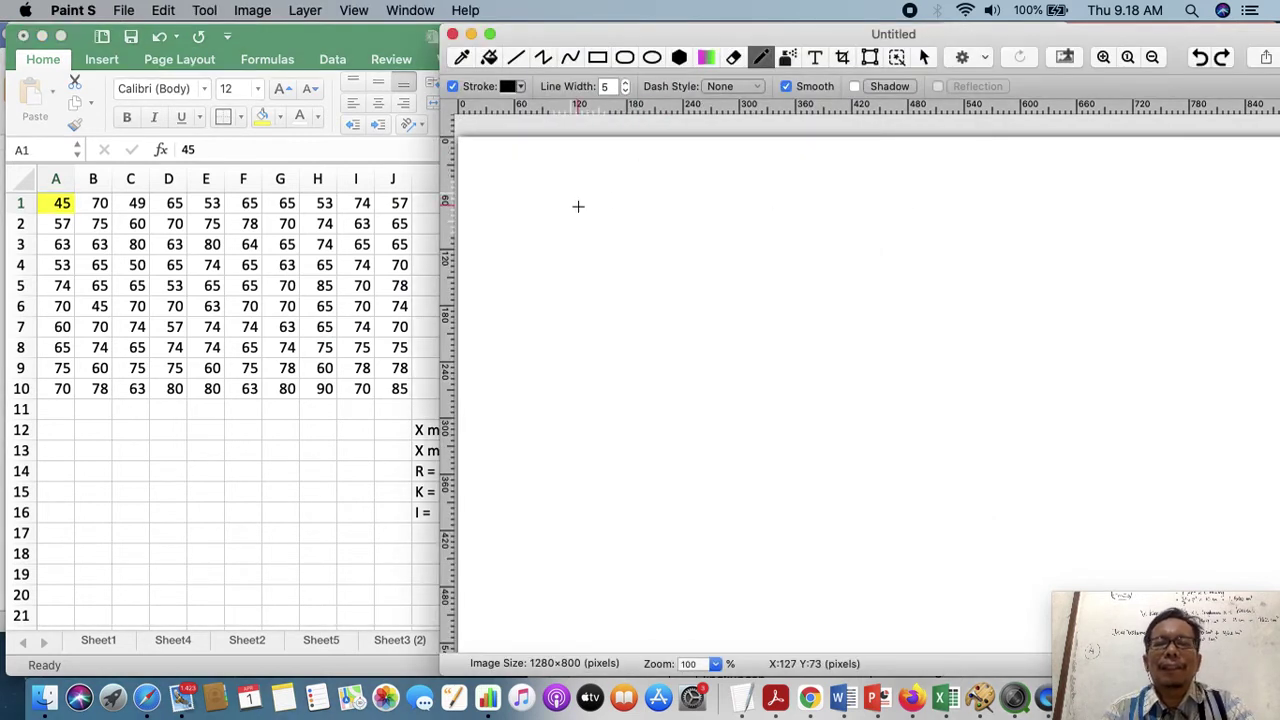
{"action": "left_click_drag", "start_coordinate": [578, 206], "coordinate": [568, 265]}
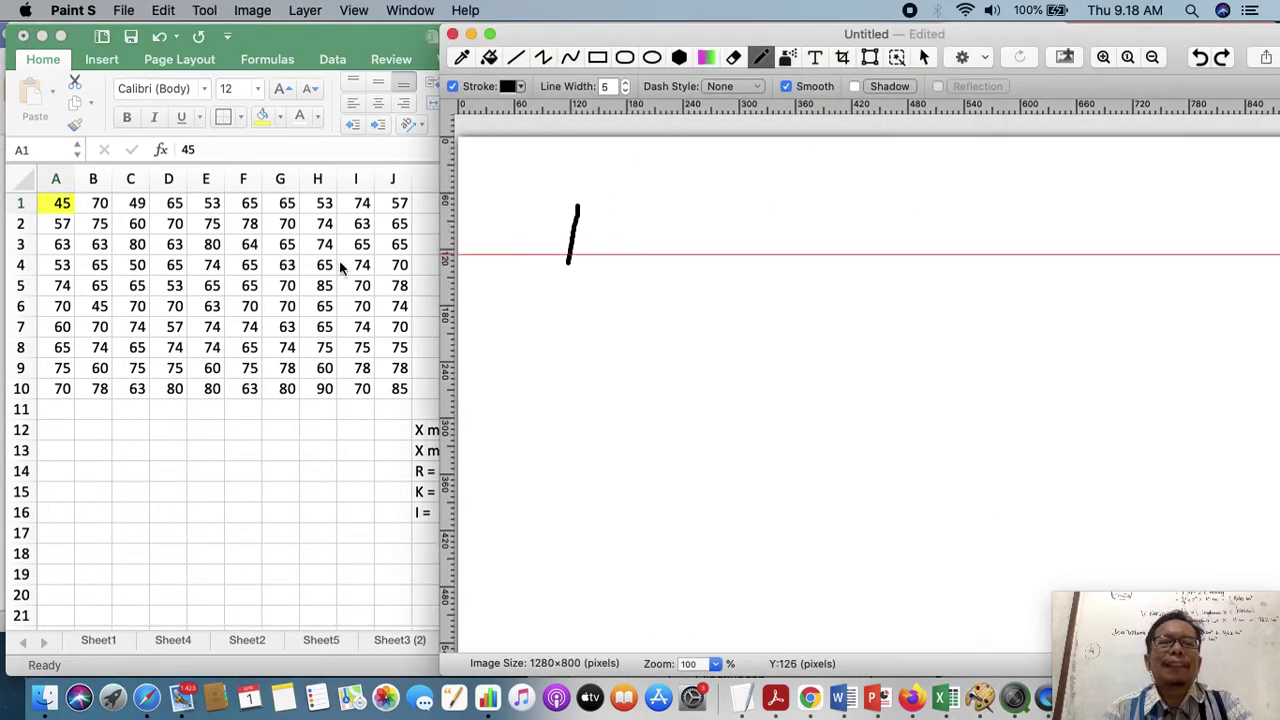
Fill C1 (49) yellow in Excel and draw the second tally stroke beside the first in Paint S
{"action": "left_click", "coordinate": [223, 406]}
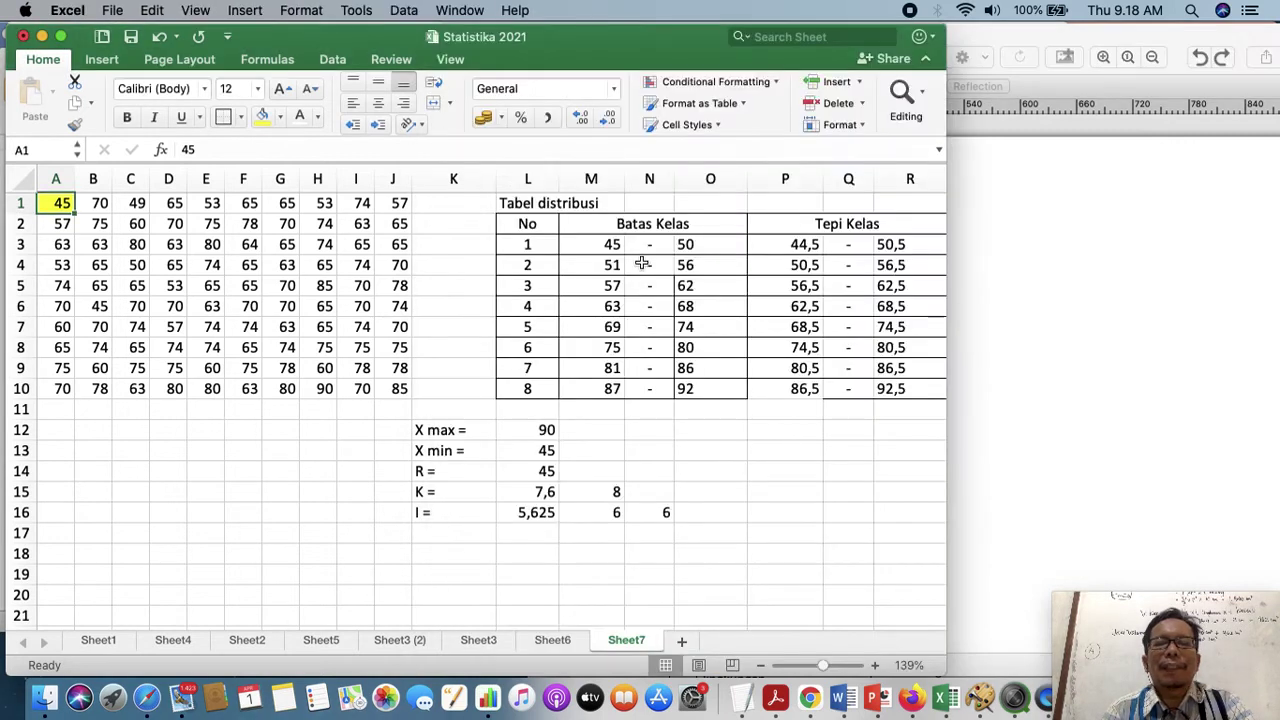
{"action": "left_click", "coordinate": [137, 203]}
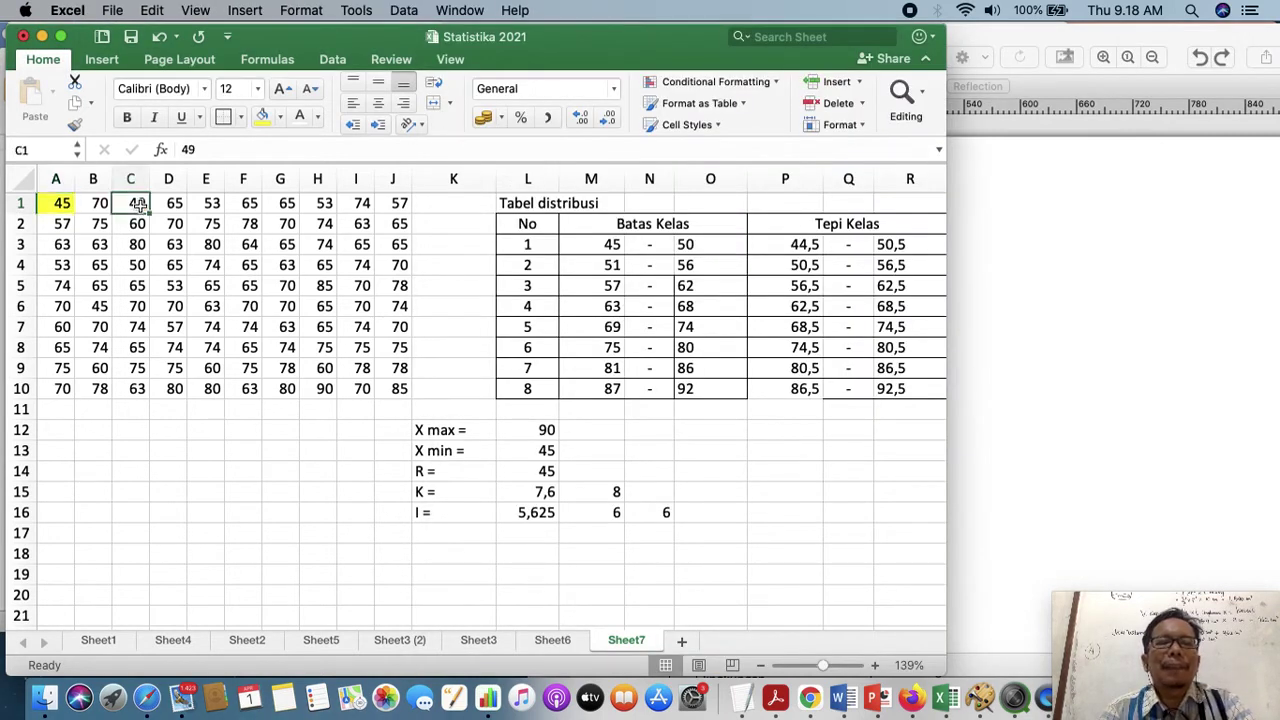
{"action": "left_click", "coordinate": [264, 117]}
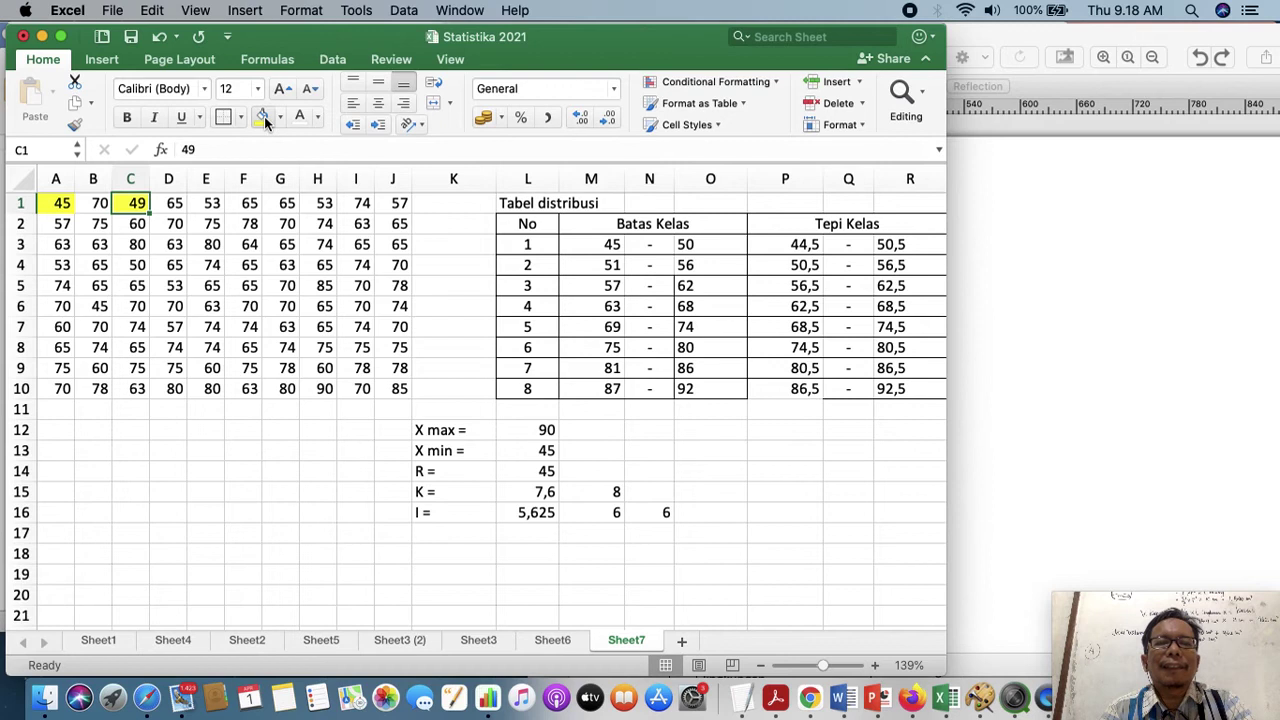
{"action": "left_click", "coordinate": [1005, 274]}
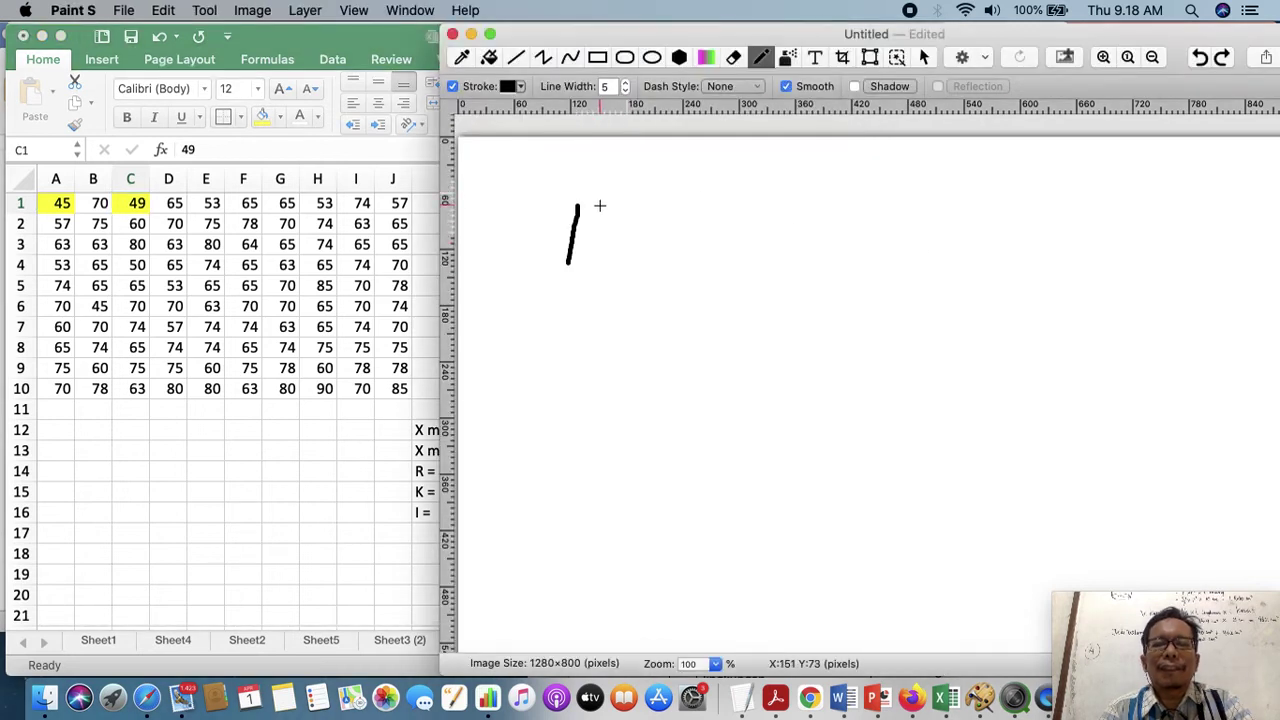
{"action": "left_click_drag", "start_coordinate": [601, 206], "coordinate": [591, 262]}
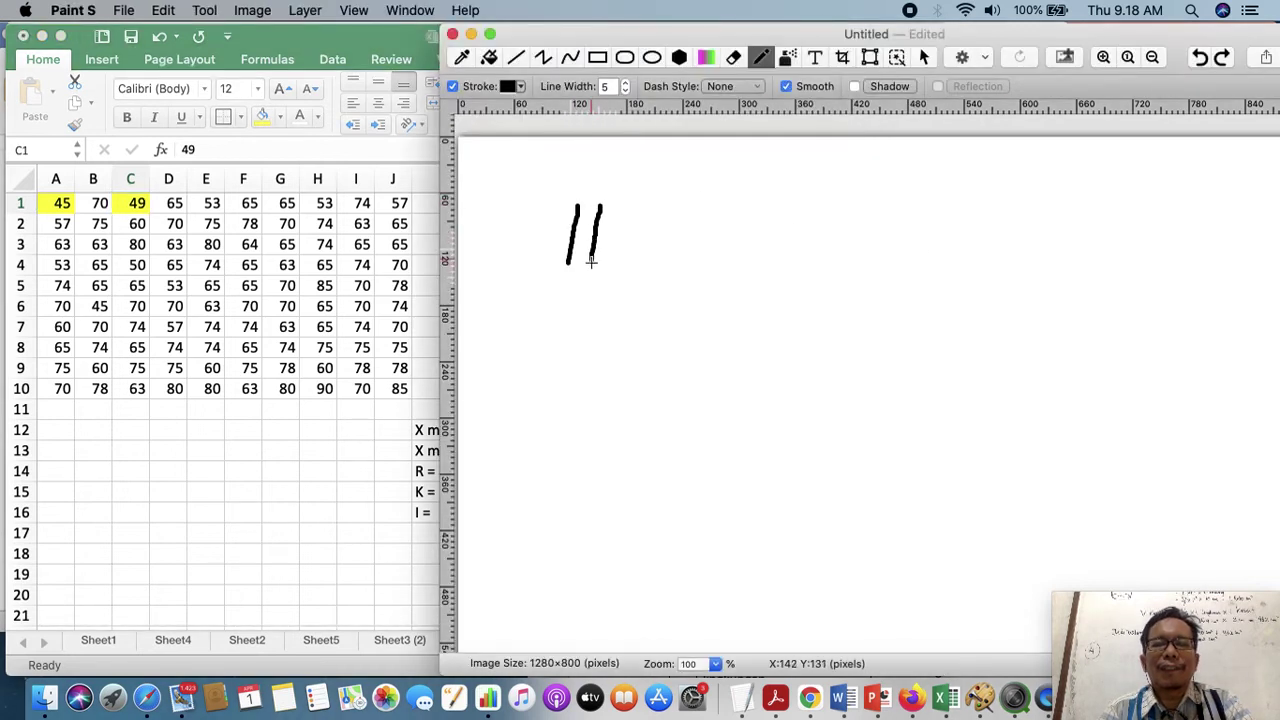
Mark C4 (50) with yellow fill in Excel and add the third tally stroke in Paint S
{"action": "left_click", "coordinate": [350, 484]}
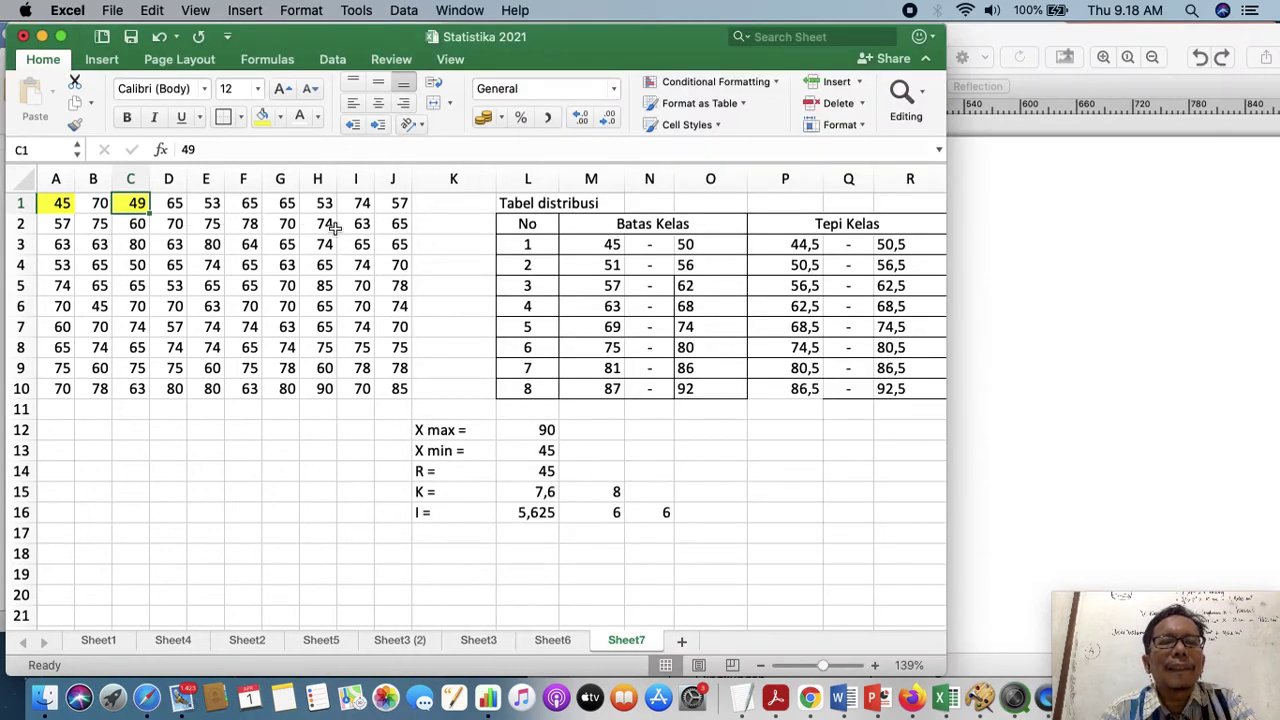
{"action": "left_click", "coordinate": [131, 266]}
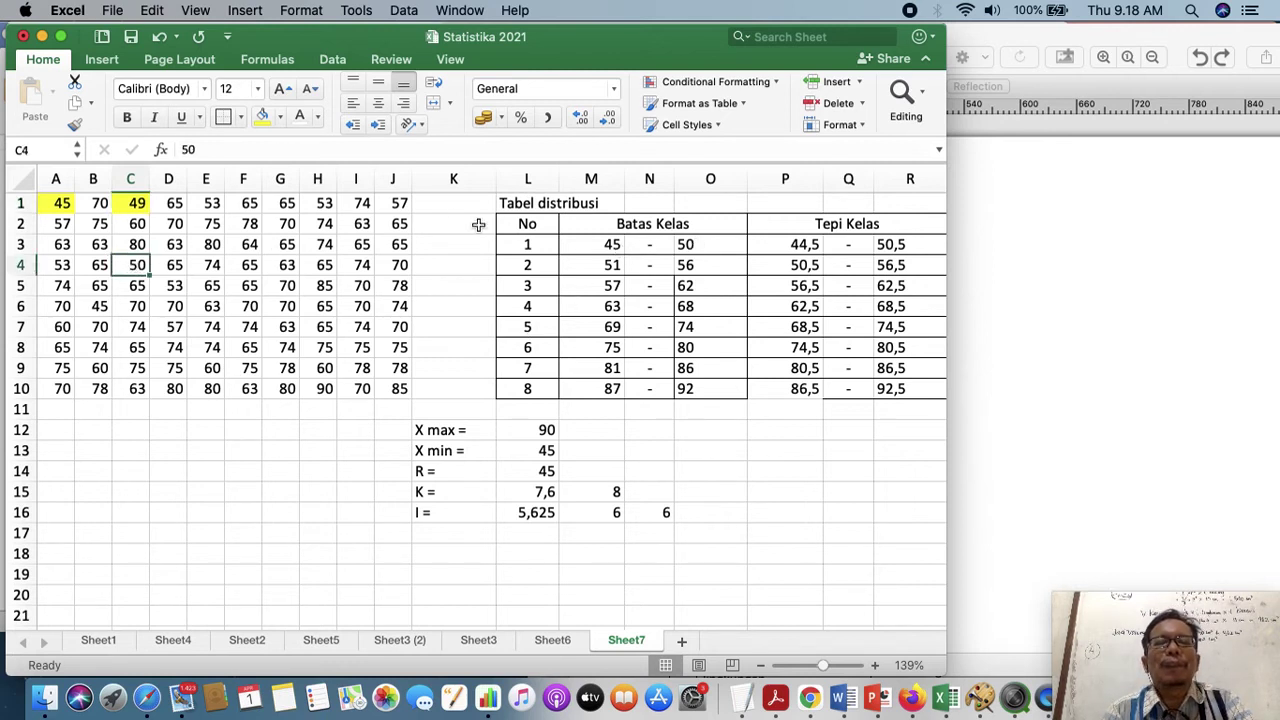
{"action": "left_click", "coordinate": [262, 116]}
{"action": "left_click", "coordinate": [1077, 274]}
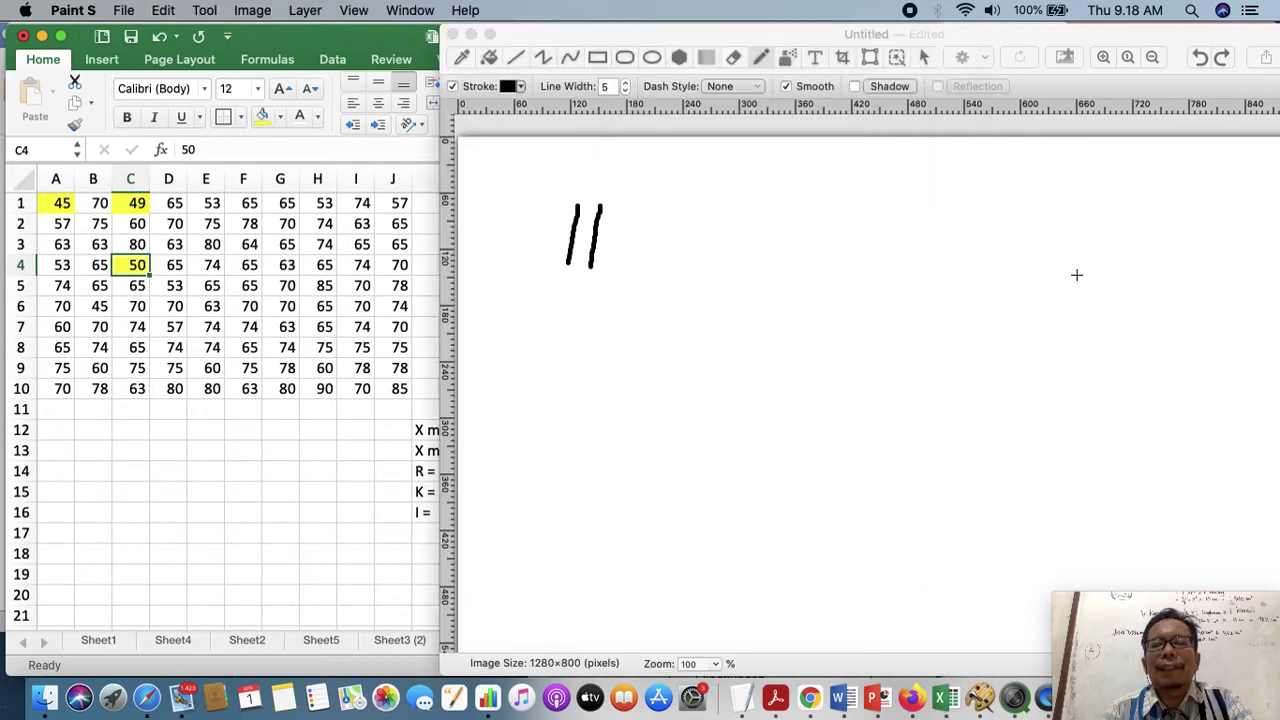
{"action": "left_click_drag", "start_coordinate": [621, 208], "coordinate": [614, 270]}
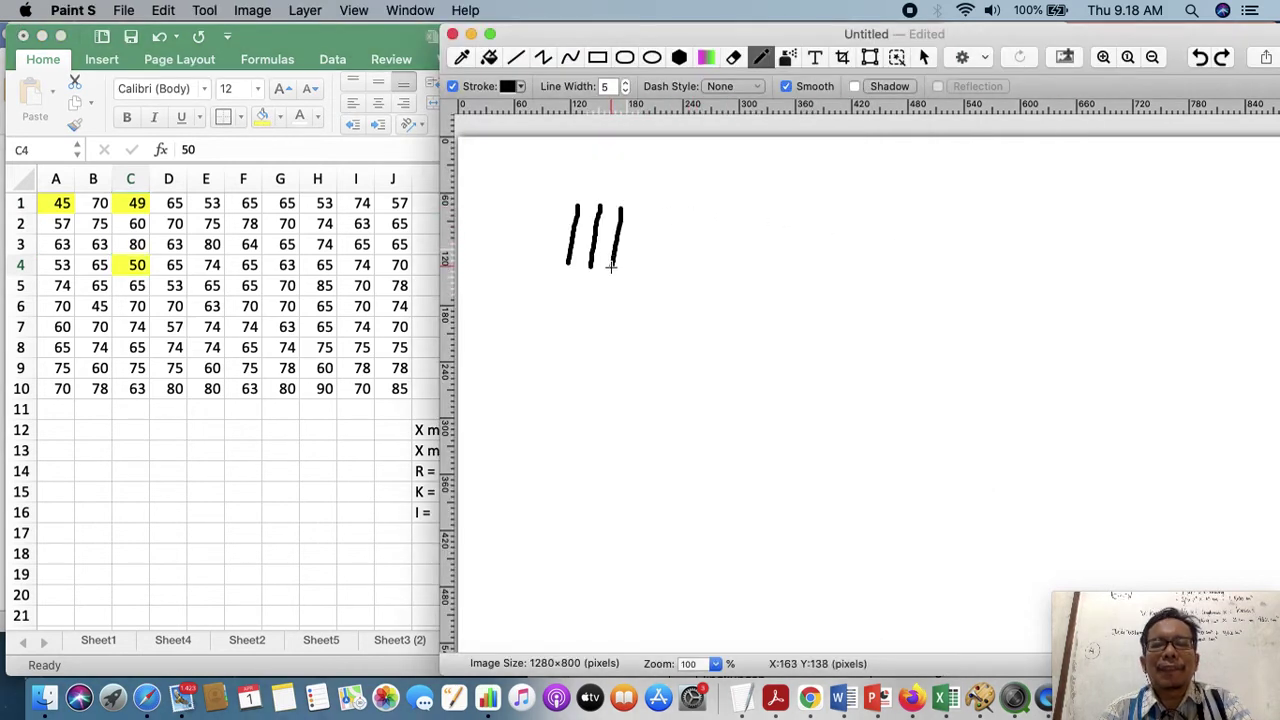
Mark B6 (45) with yellow fill in Excel and add the fourth tally stroke in Paint S
{"action": "left_click", "coordinate": [309, 491]}
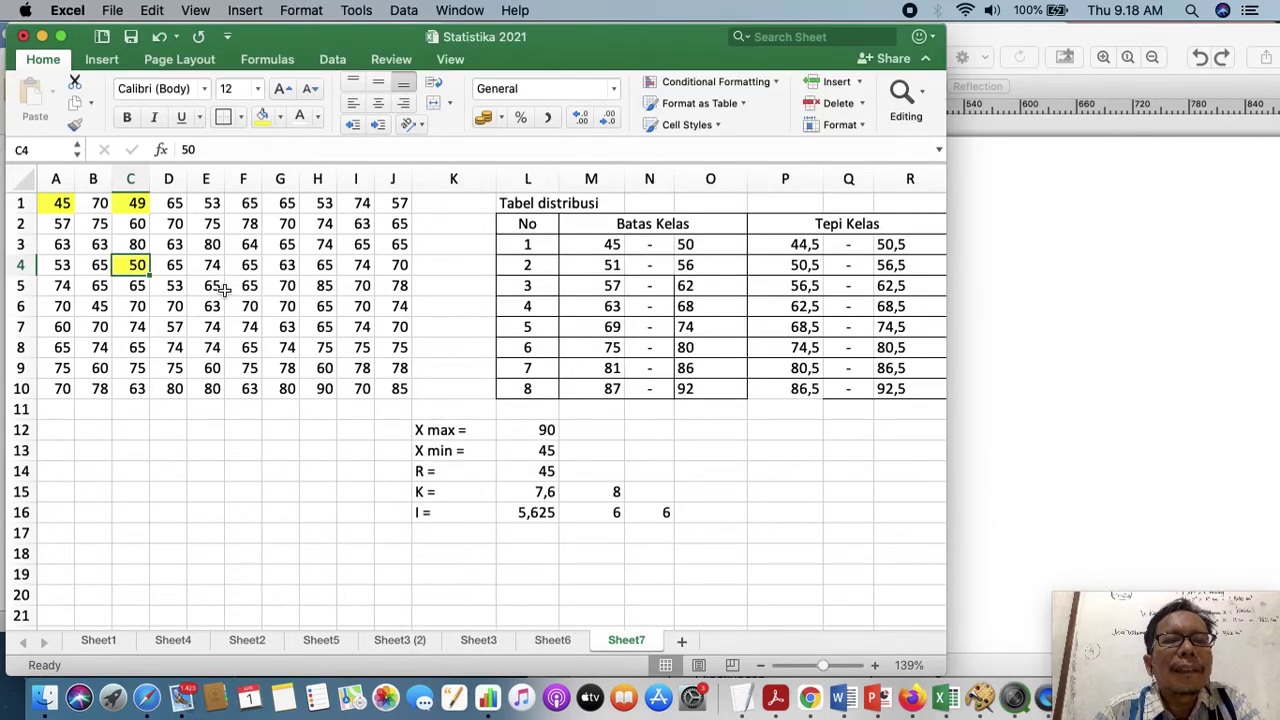
{"action": "left_click", "coordinate": [100, 308]}
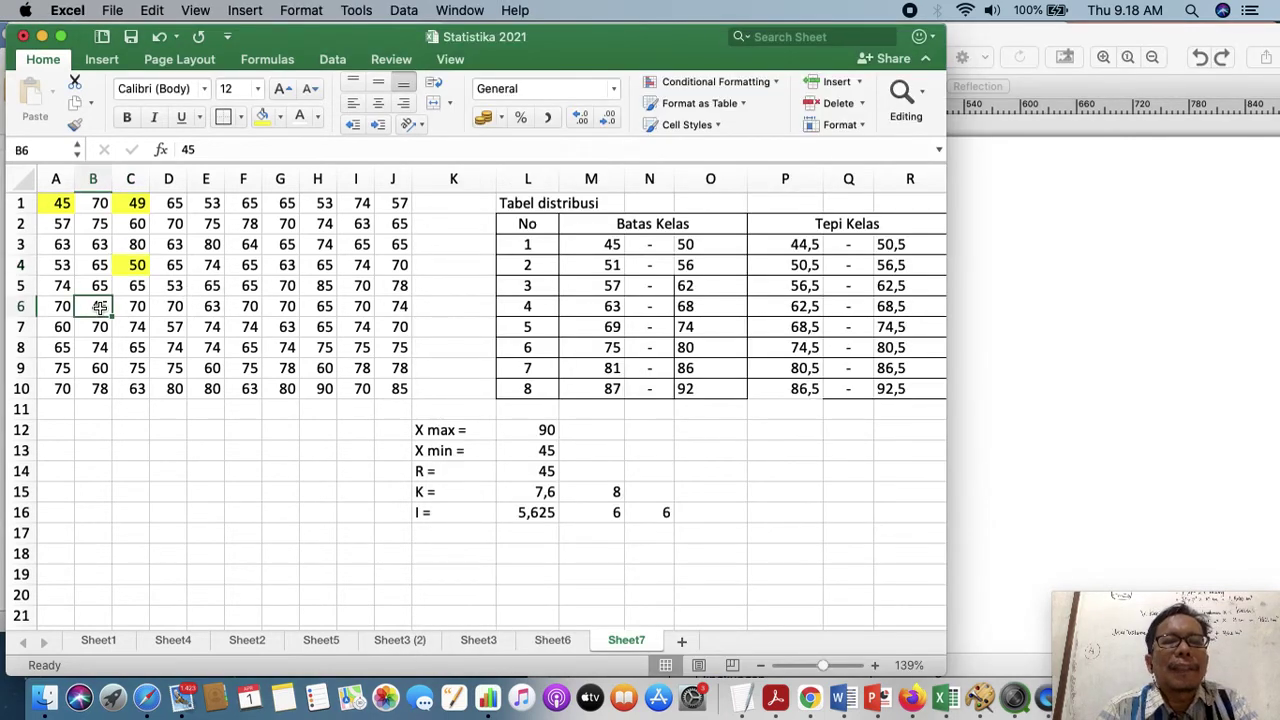
{"action": "left_click", "coordinate": [262, 116]}
{"action": "left_click", "coordinate": [1078, 240]}
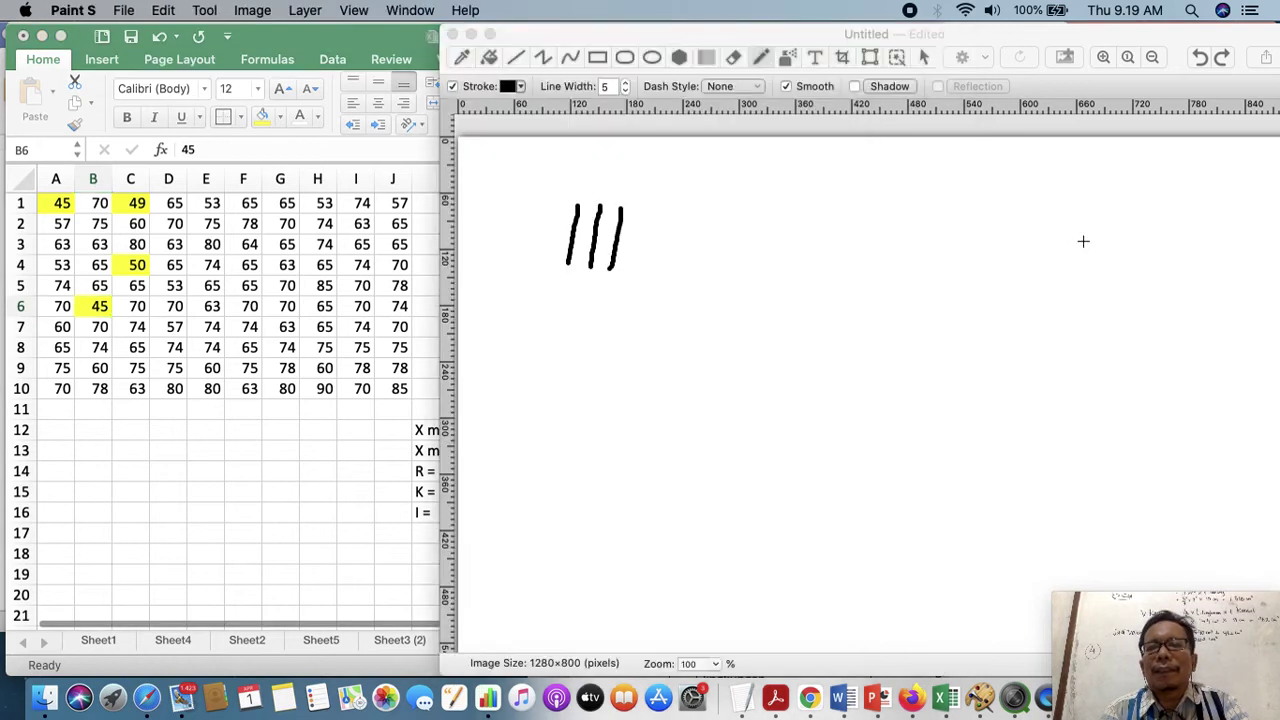
{"action": "left_click_drag", "start_coordinate": [649, 208], "coordinate": [633, 276]}
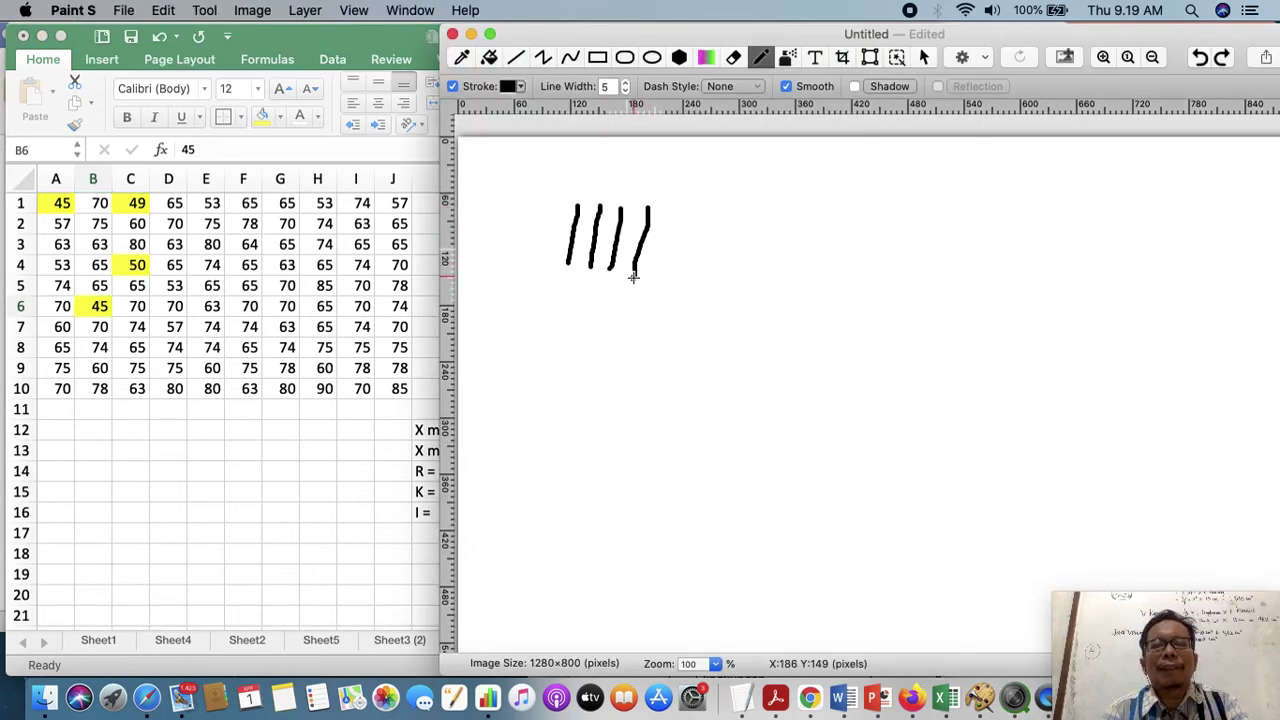
Enter 4 in U3 as the Frekuensi of class 45-50 in Excel, and select T3 to check its tally formula
{"action": "left_click", "coordinate": [179, 331]}
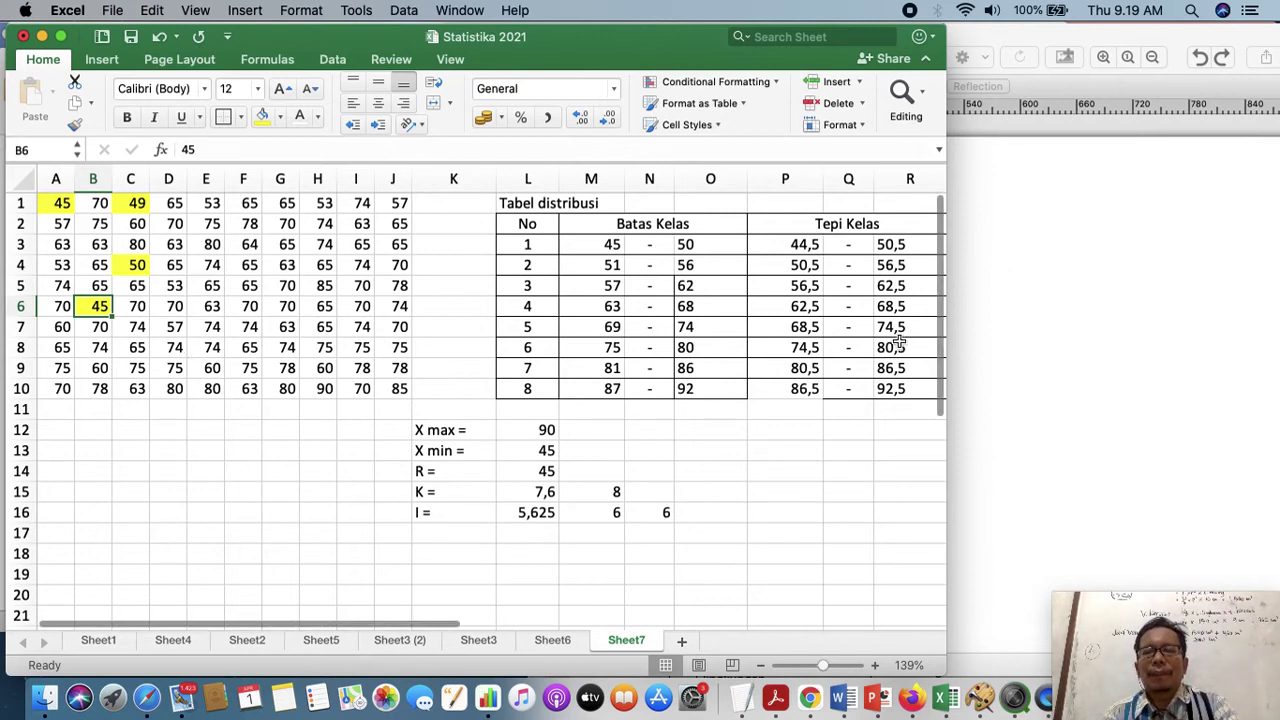
{"action": "scroll", "coordinate": [898, 343], "scroll_direction": "right", "scroll_amount": 2}
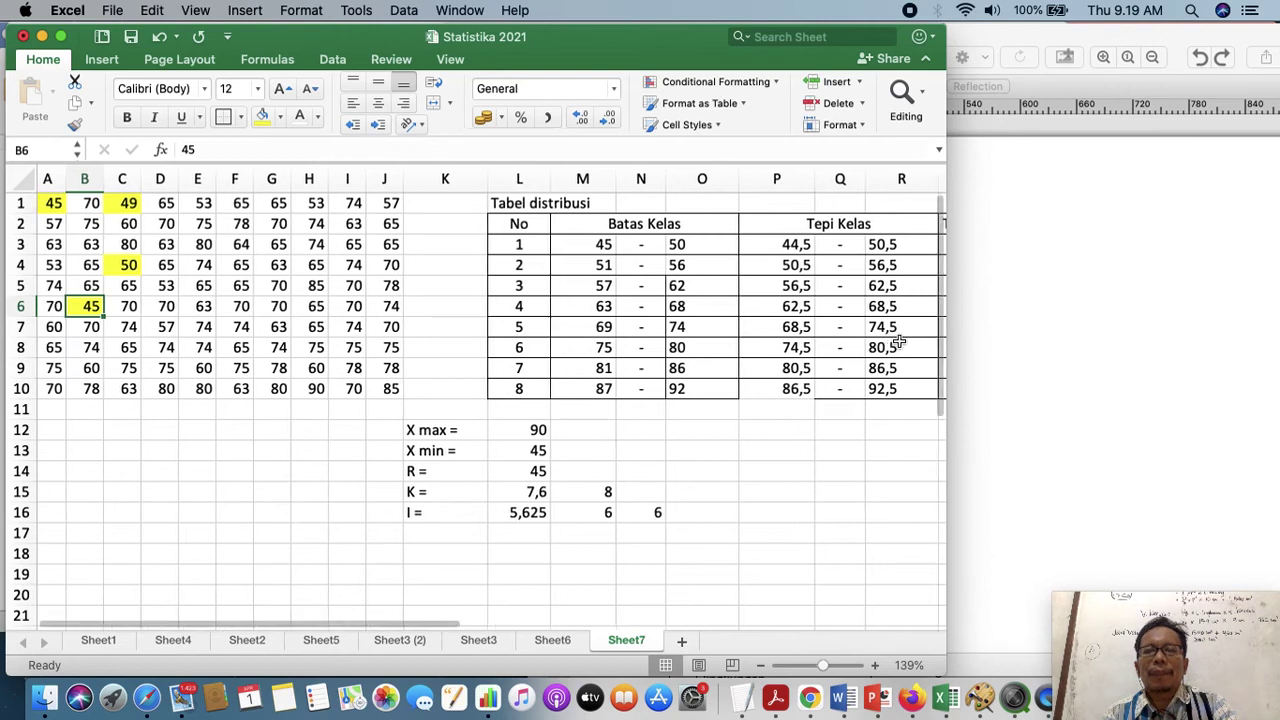
{"action": "scroll", "coordinate": [898, 343], "scroll_direction": "left", "scroll_amount": 2}
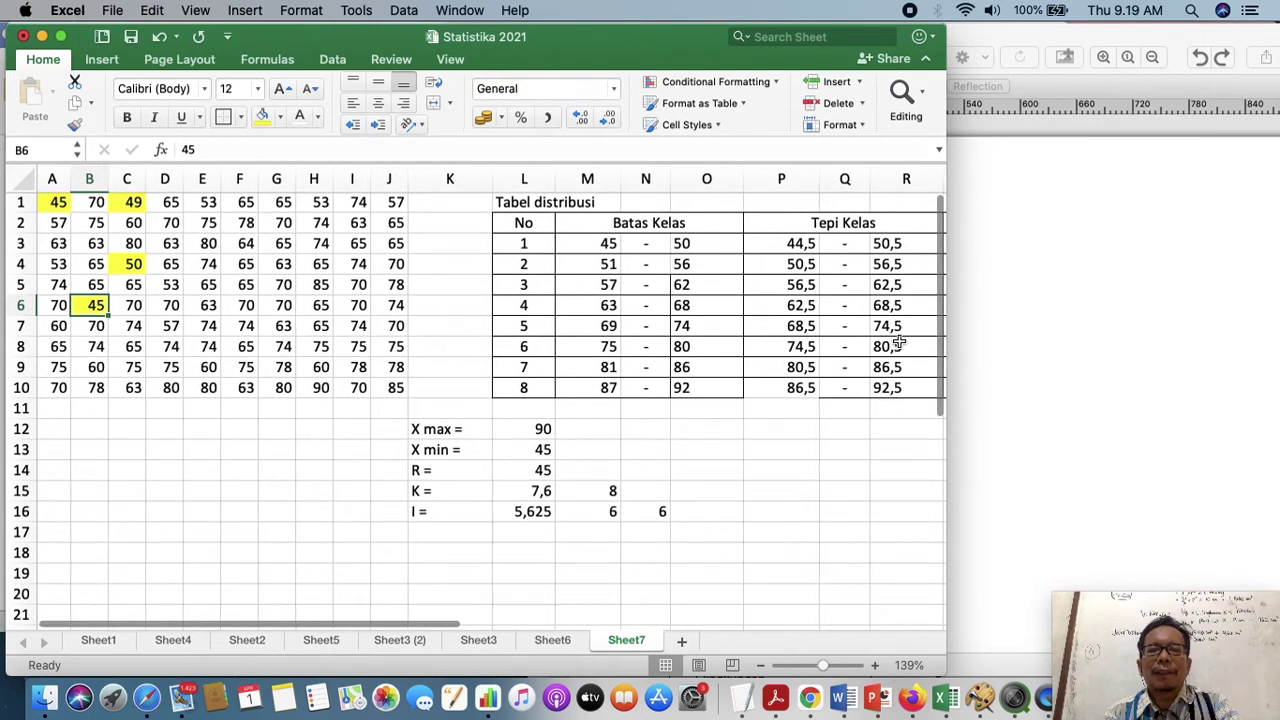
{"action": "scroll", "coordinate": [898, 343], "scroll_direction": "right", "scroll_amount": 8}
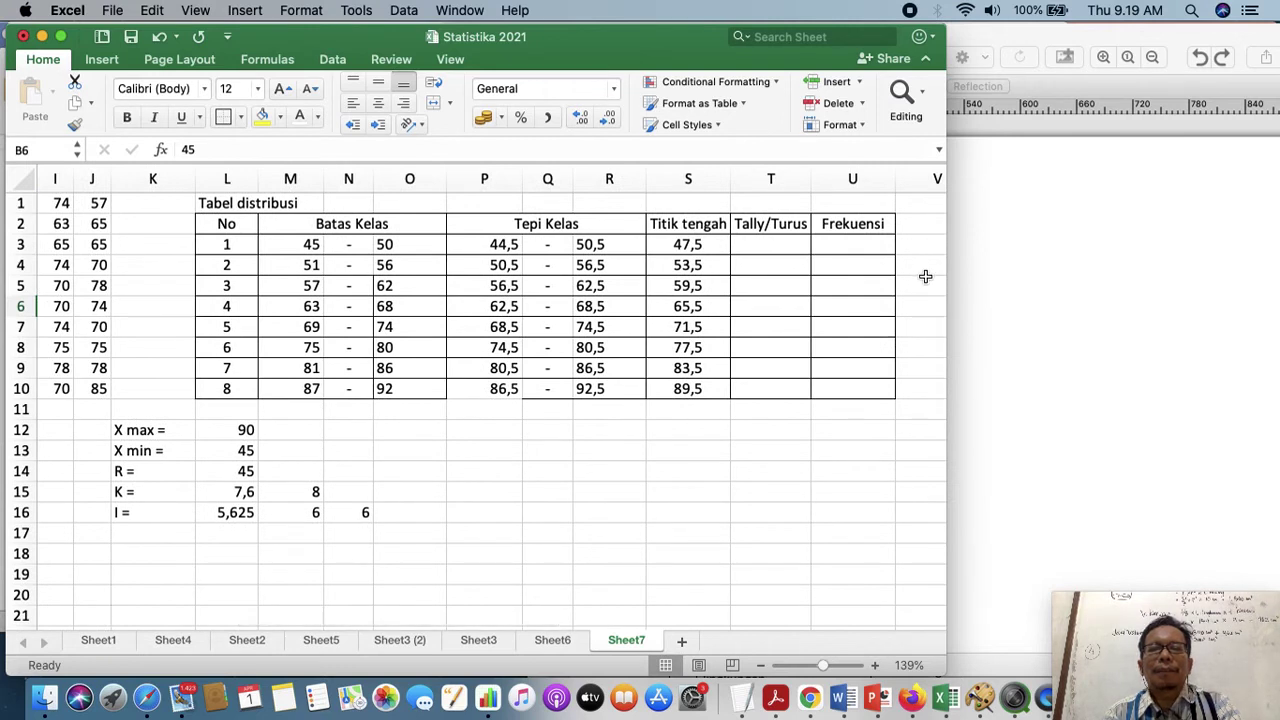
{"action": "left_click", "coordinate": [1112, 301]}
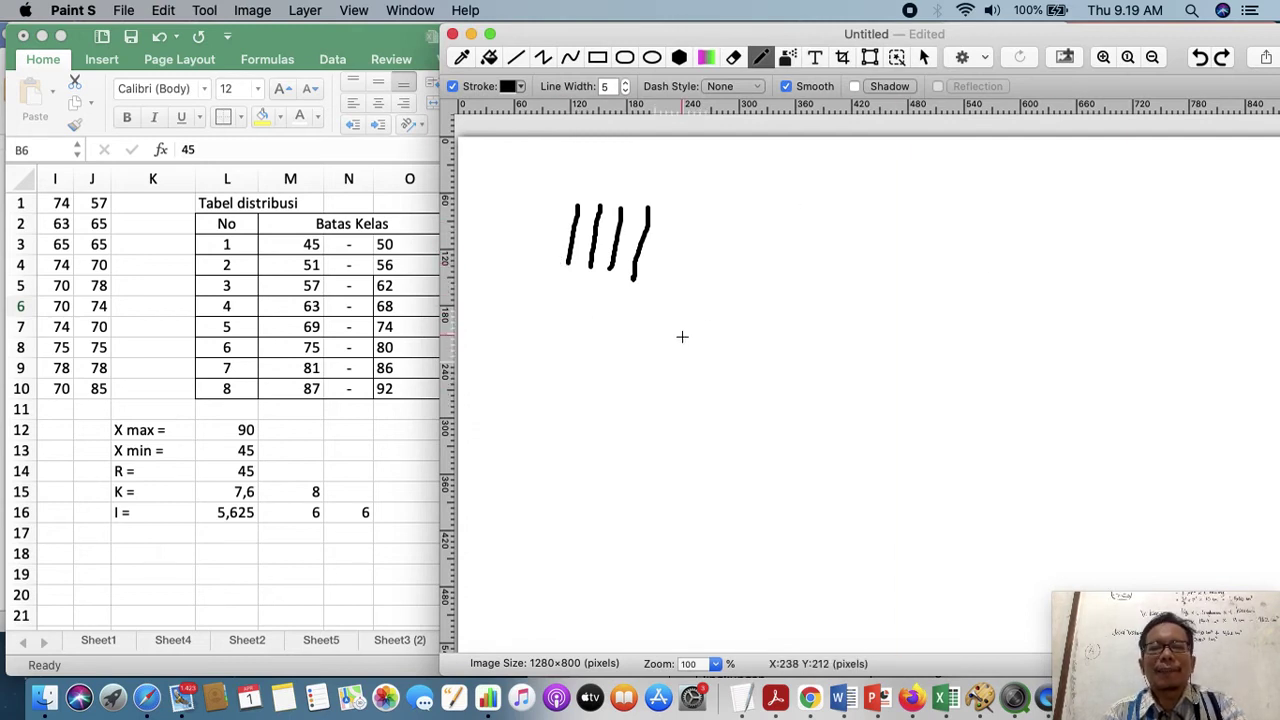
{"action": "left_click", "coordinate": [380, 342]}
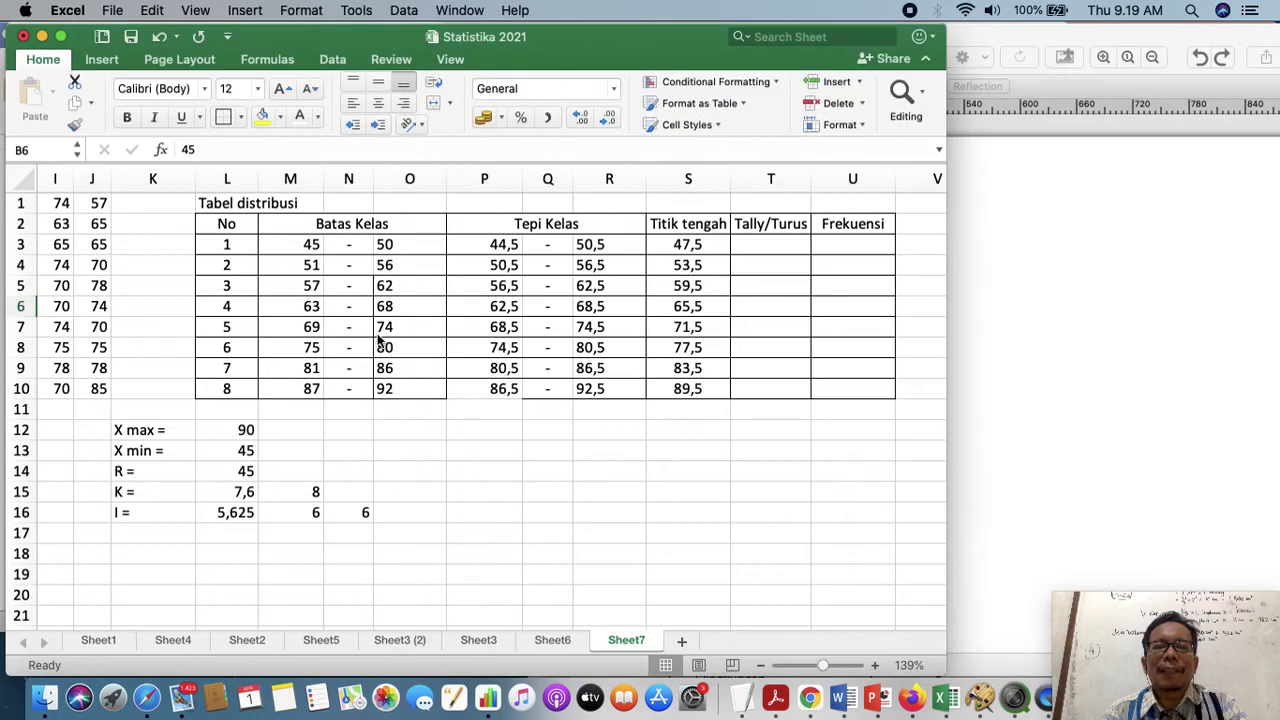
{"action": "left_click", "coordinate": [856, 244]}
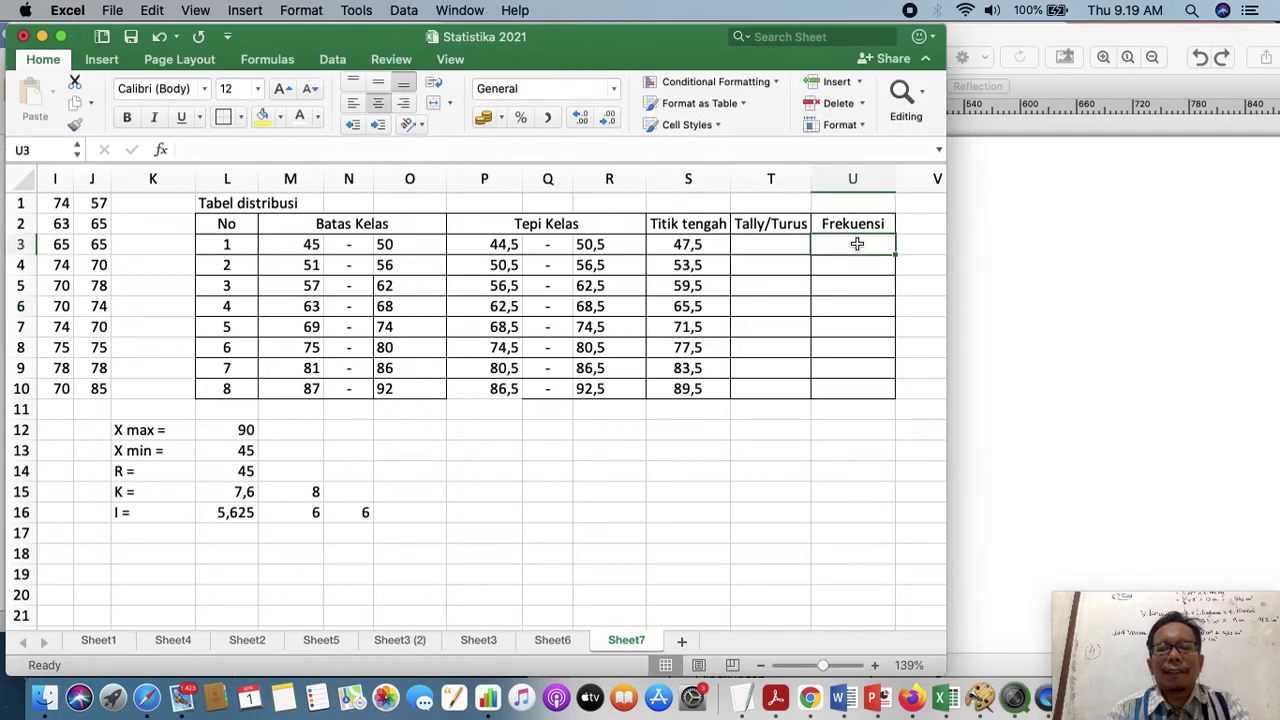
{"action": "type", "text": "4"}
{"action": "key", "text": "Return"}
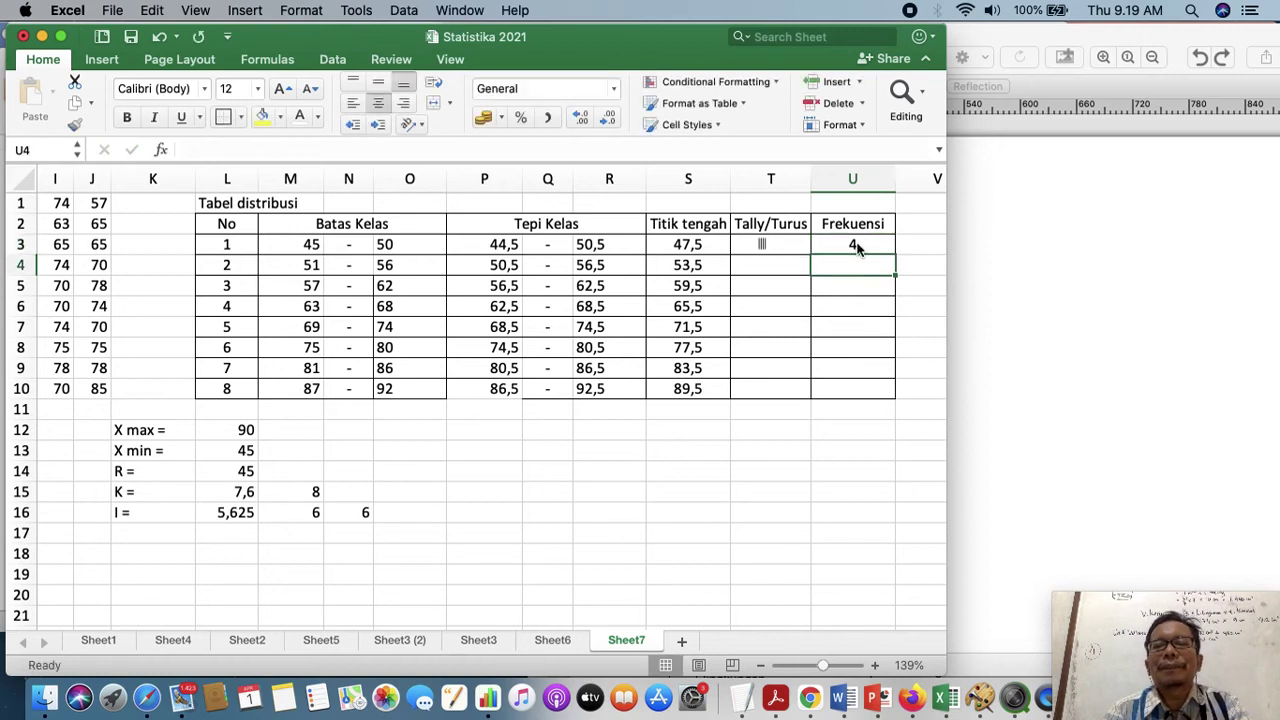
{"action": "left_click", "coordinate": [780, 246]}
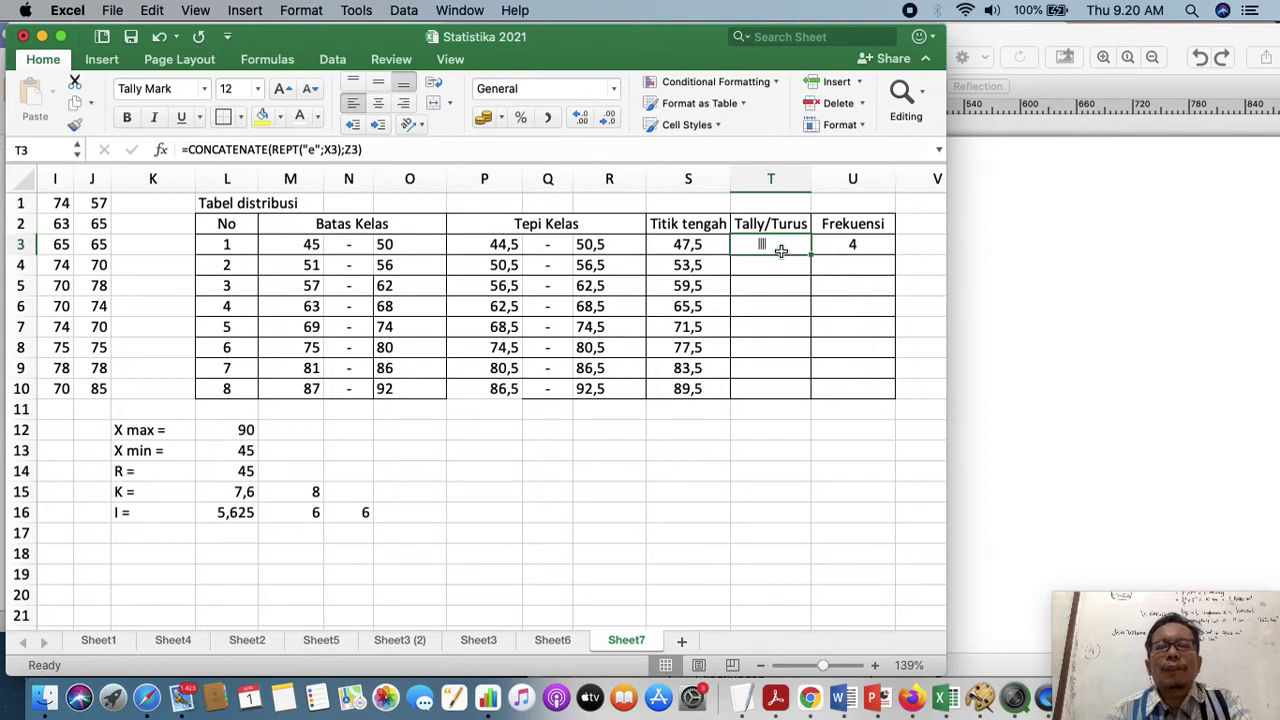
Switch to Paint S and draw a five-count tally below the first group: four upright strokes crossed by a diagonal
{"action": "left_click", "coordinate": [974, 311]}
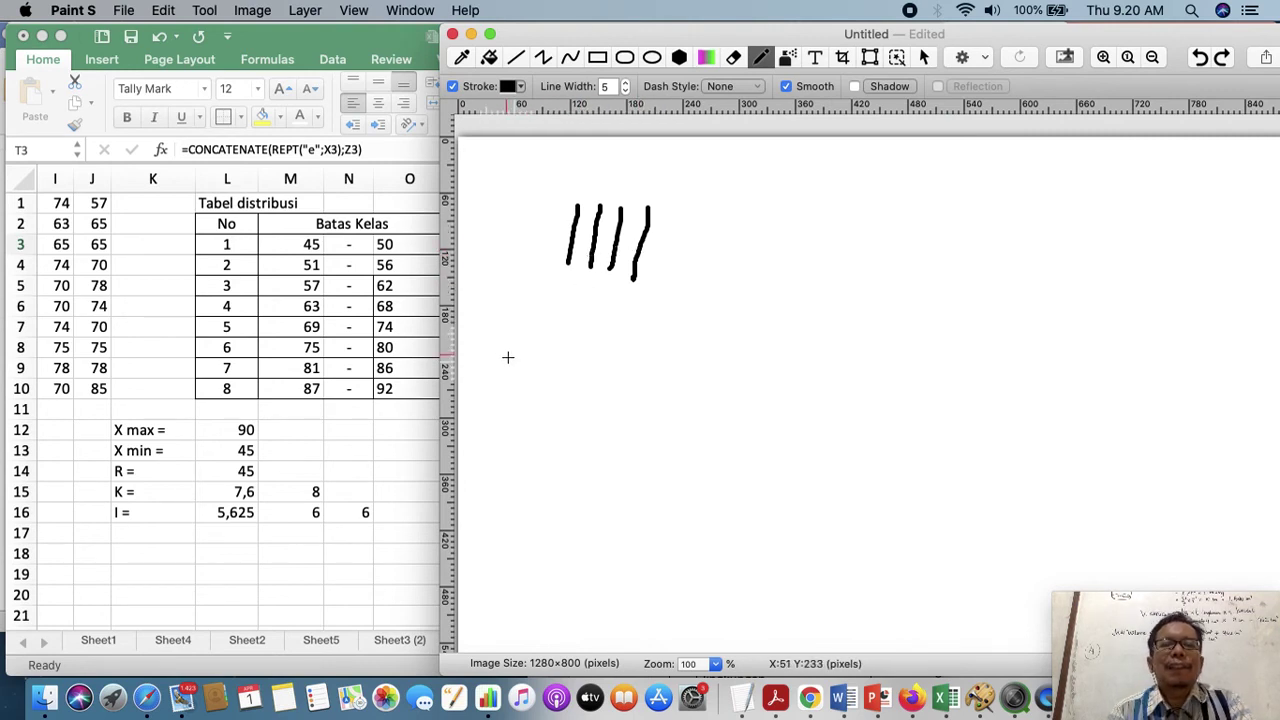
{"action": "left_click_drag", "start_coordinate": [569, 350], "coordinate": [549, 440]}
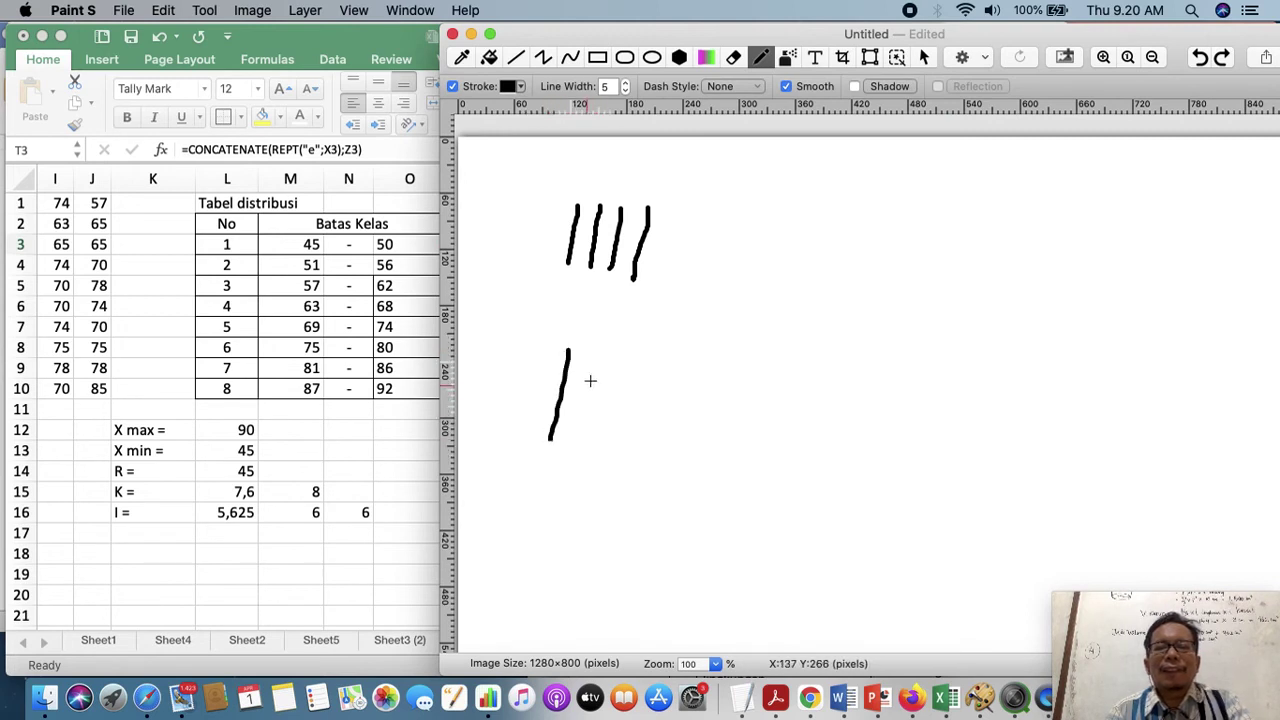
{"action": "left_click_drag", "start_coordinate": [589, 372], "coordinate": [581, 440]}
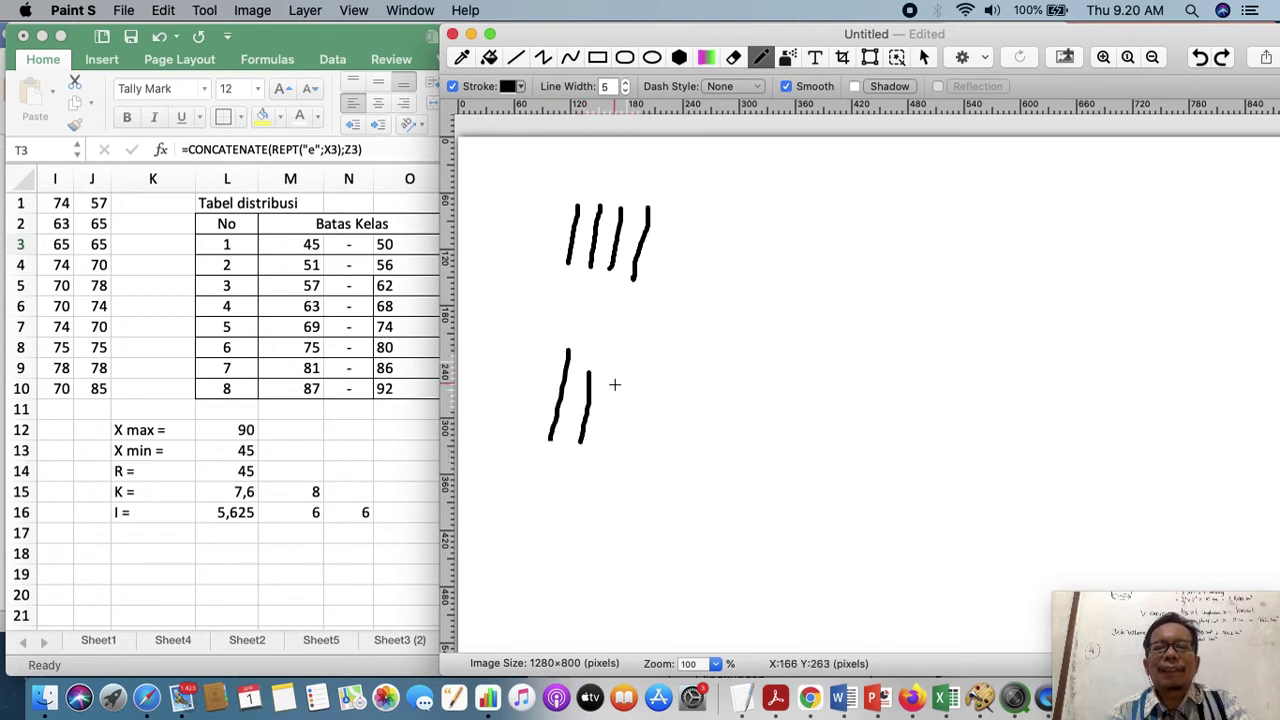
{"action": "left_click_drag", "start_coordinate": [622, 358], "coordinate": [604, 447]}
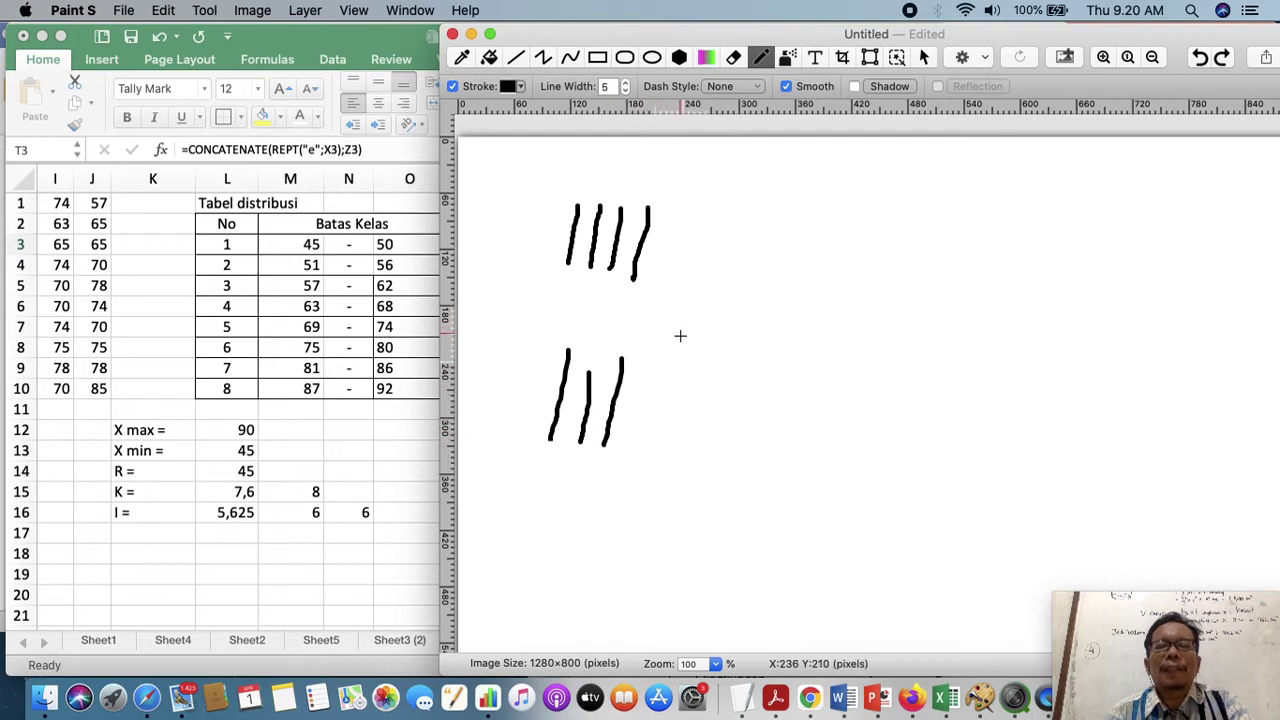
{"action": "left_click_drag", "start_coordinate": [648, 369], "coordinate": [643, 432]}
{"action": "left_click_drag", "start_coordinate": [540, 437], "coordinate": [650, 374]}
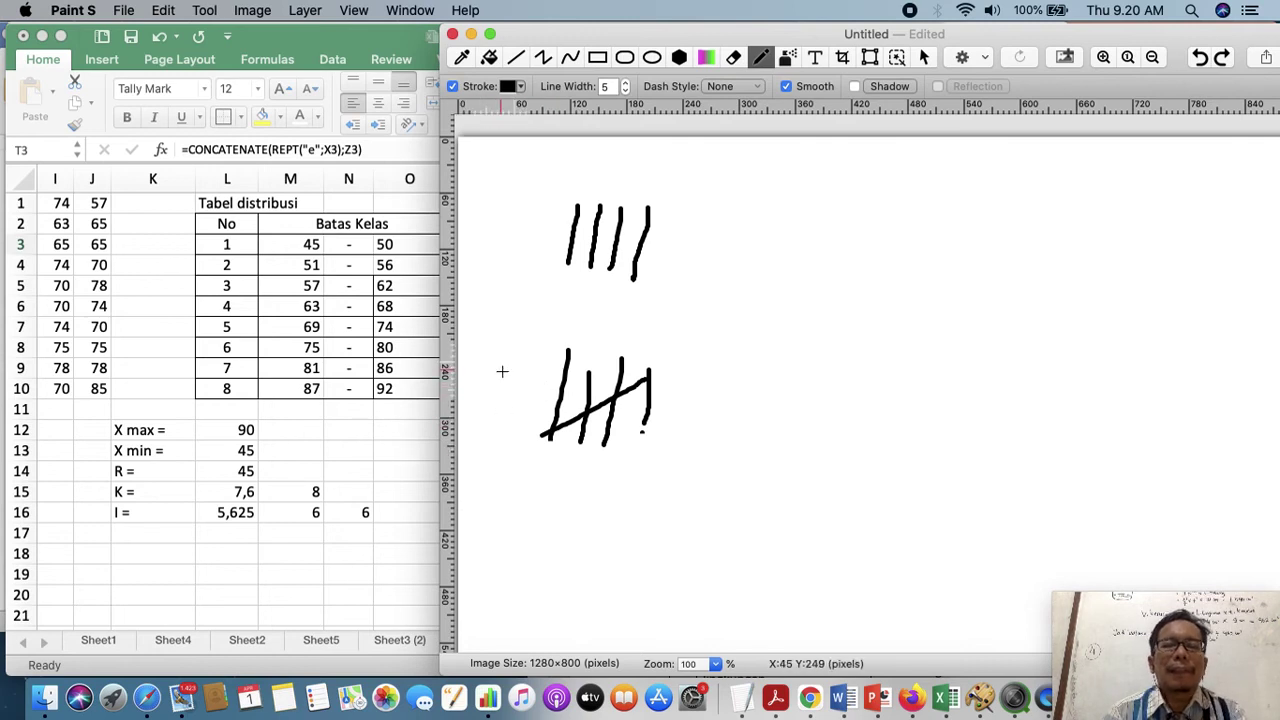
Switch back to Excel and make the workbook window full screen, with the data and distribution table in view
{"action": "left_click", "coordinate": [290, 418]}
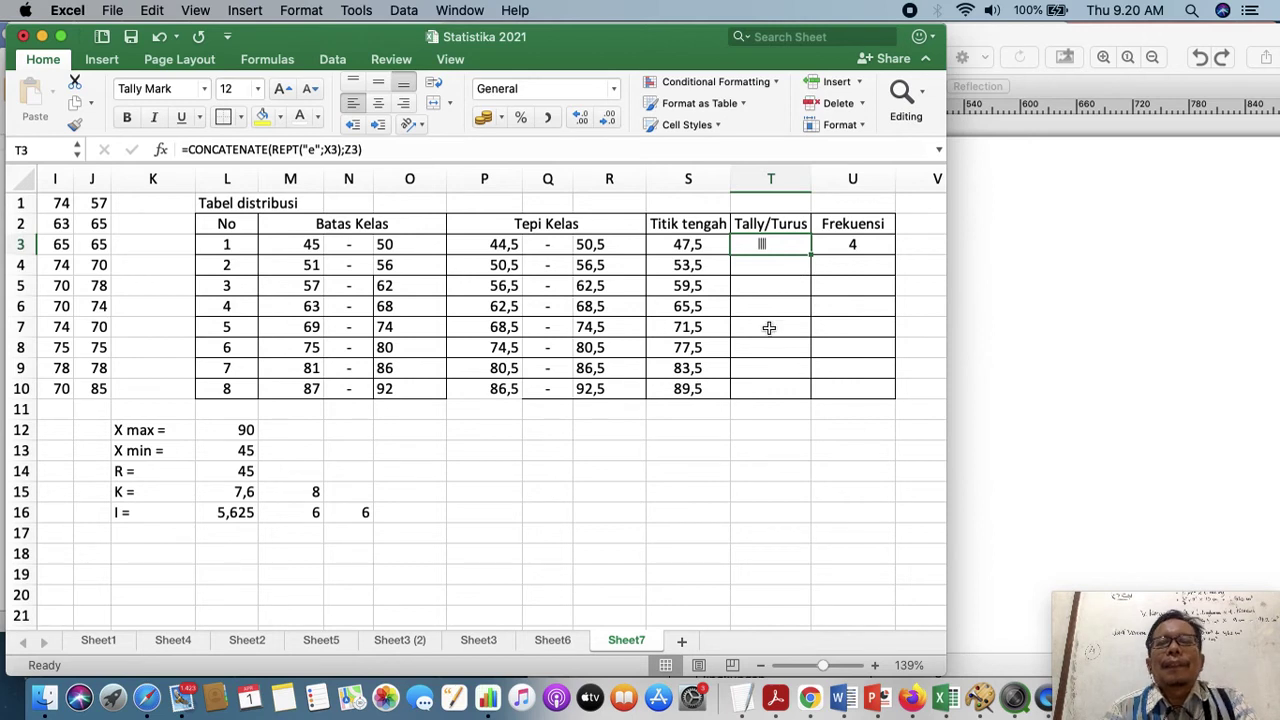
{"action": "scroll", "coordinate": [769, 328], "scroll_direction": "left", "scroll_amount": 8}
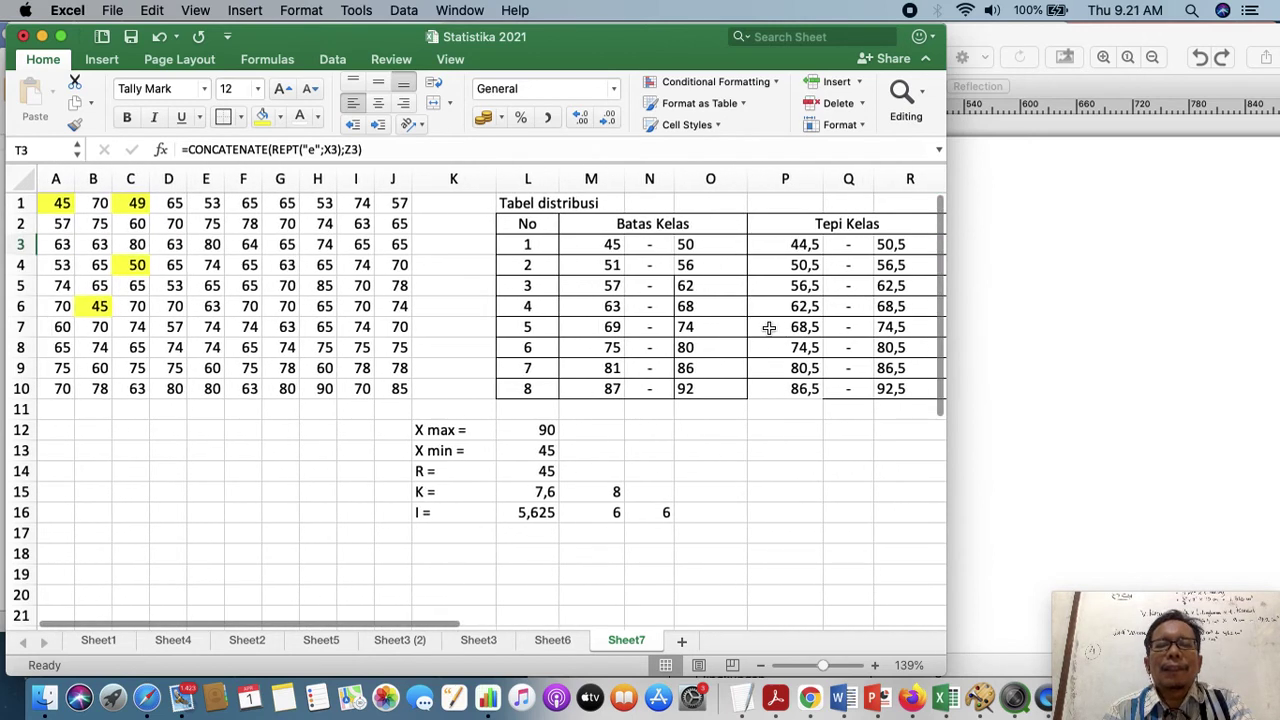
{"action": "scroll", "coordinate": [769, 328], "scroll_direction": "right", "scroll_amount": 8}
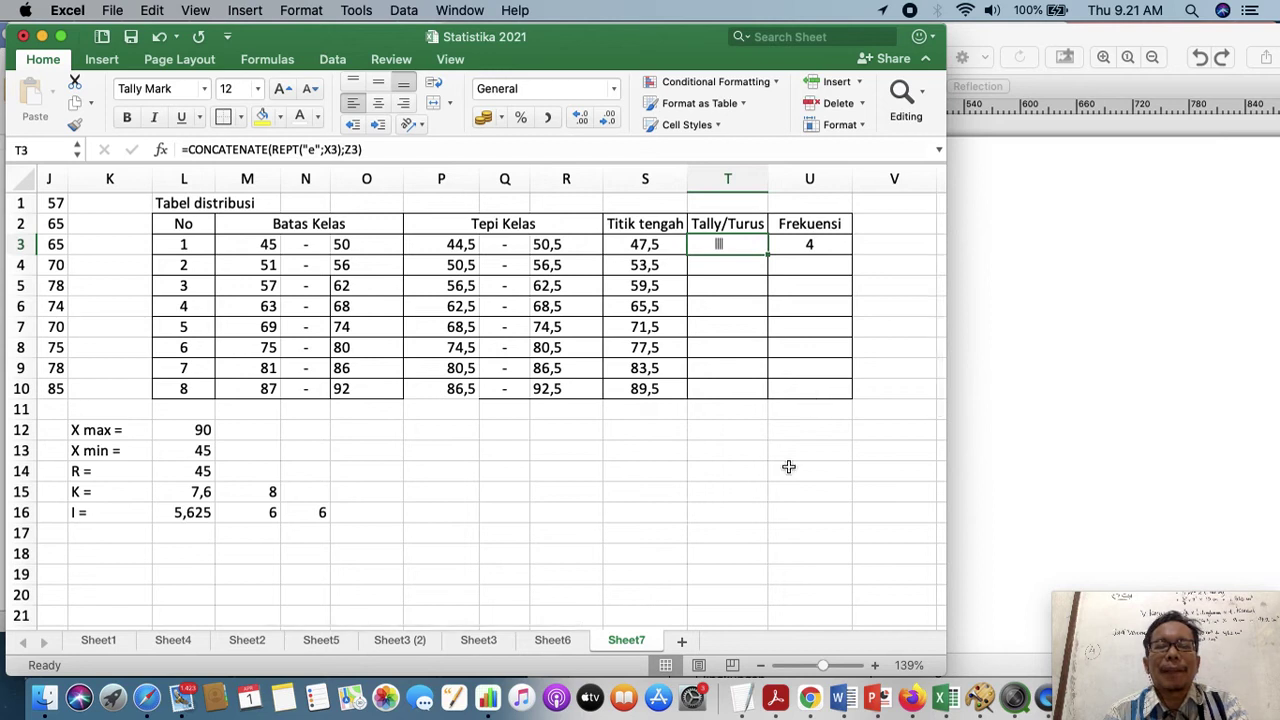
{"action": "scroll", "coordinate": [788, 467], "scroll_direction": "left", "scroll_amount": 8}
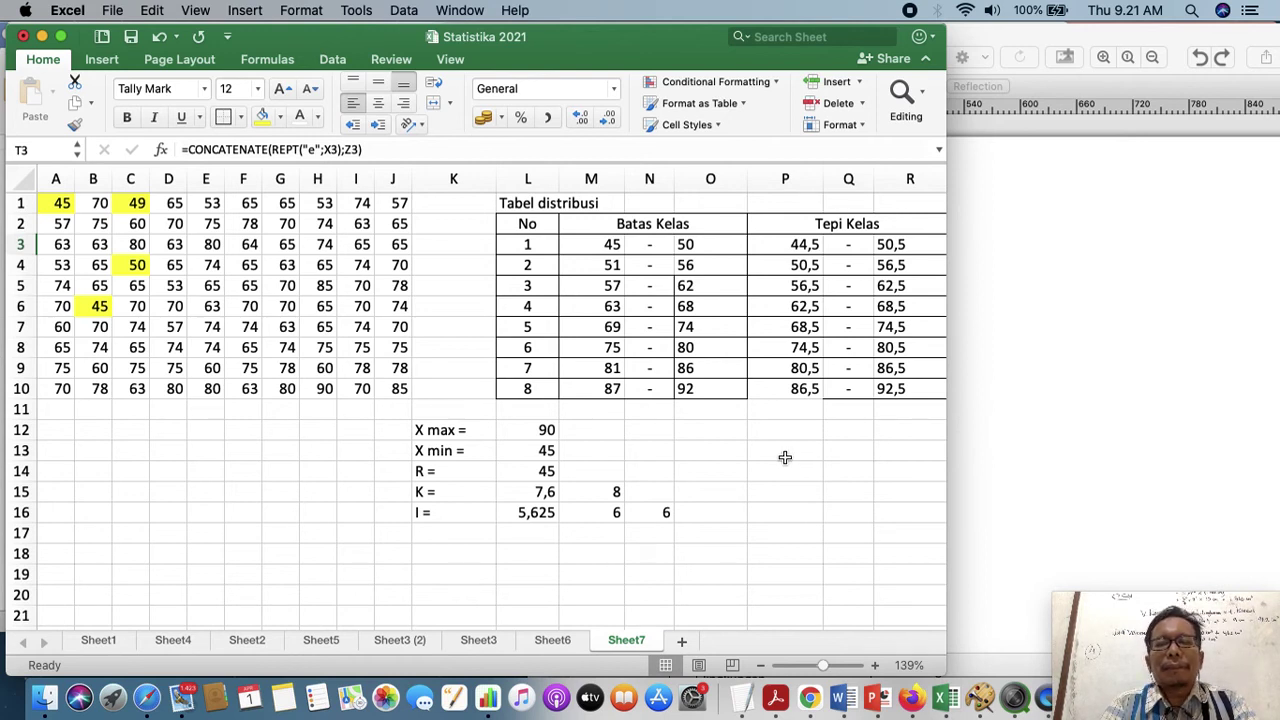
{"action": "left_click", "coordinate": [61, 38]}
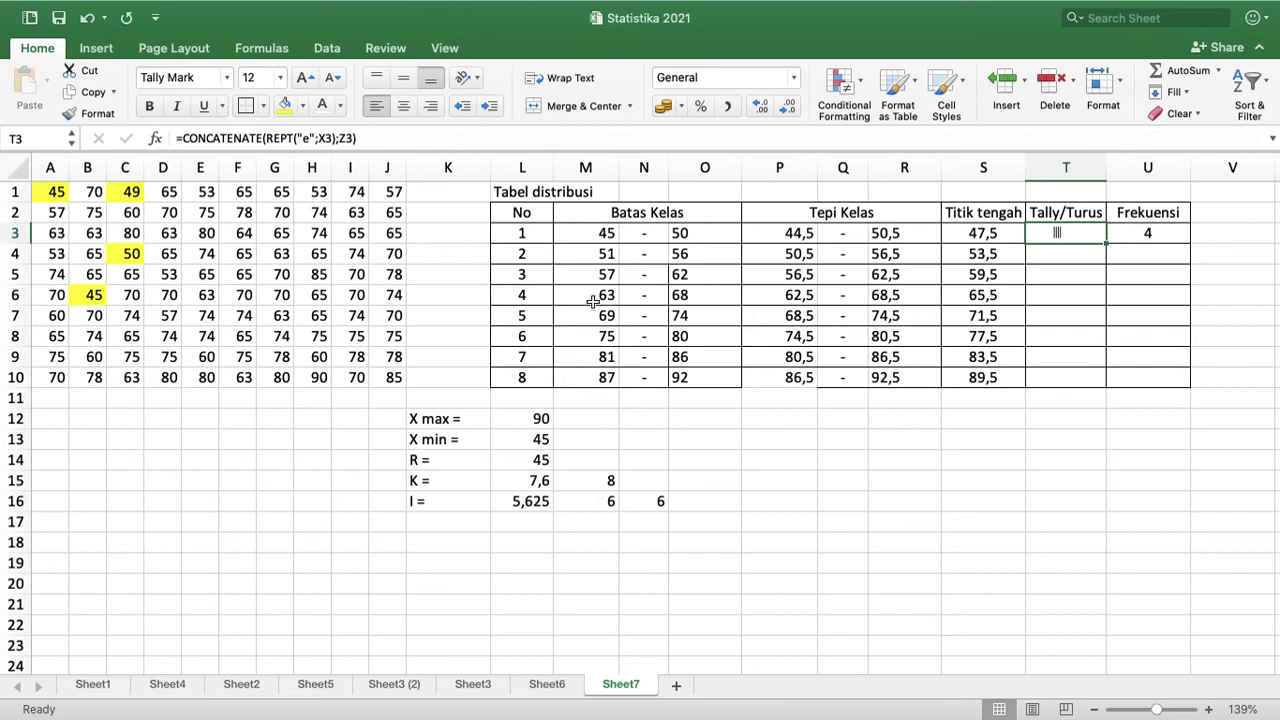
Enter the heading BIN in A12 below the data
{"action": "mouse_move", "coordinate": [252, 8]}
{"action": "left_click", "coordinate": [55, 423]}
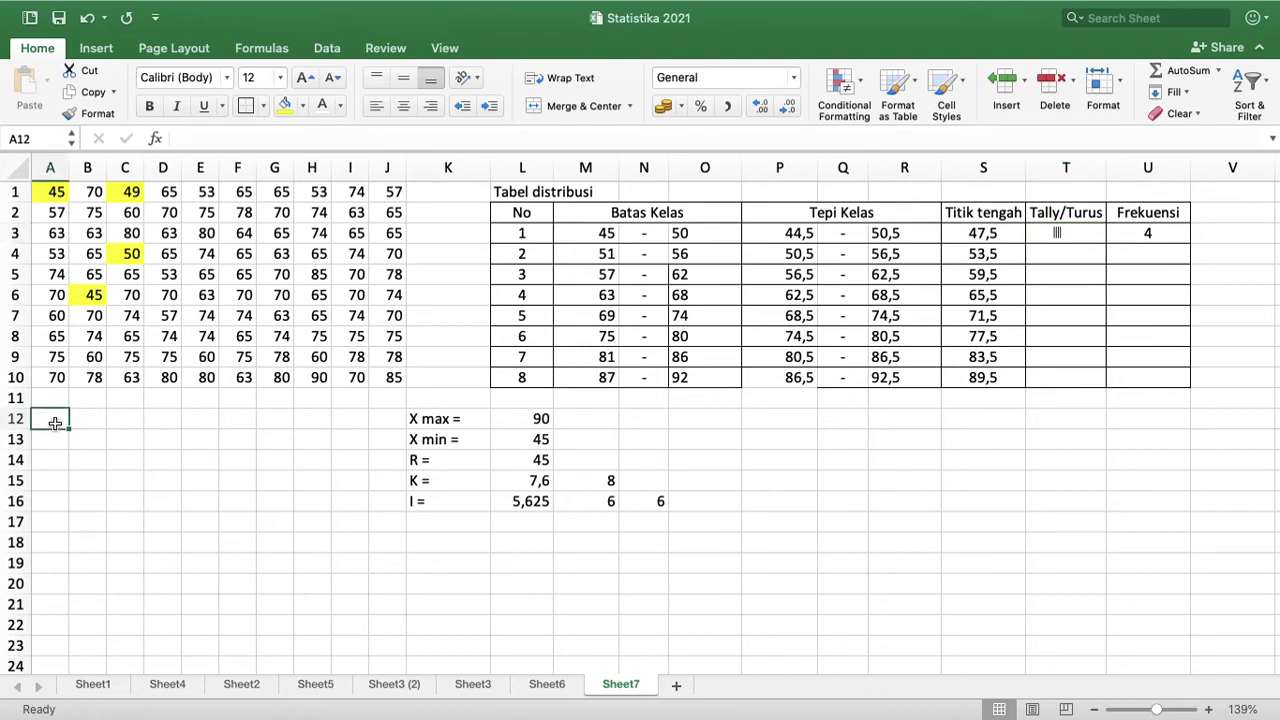
{"action": "type", "text": "Bl"}
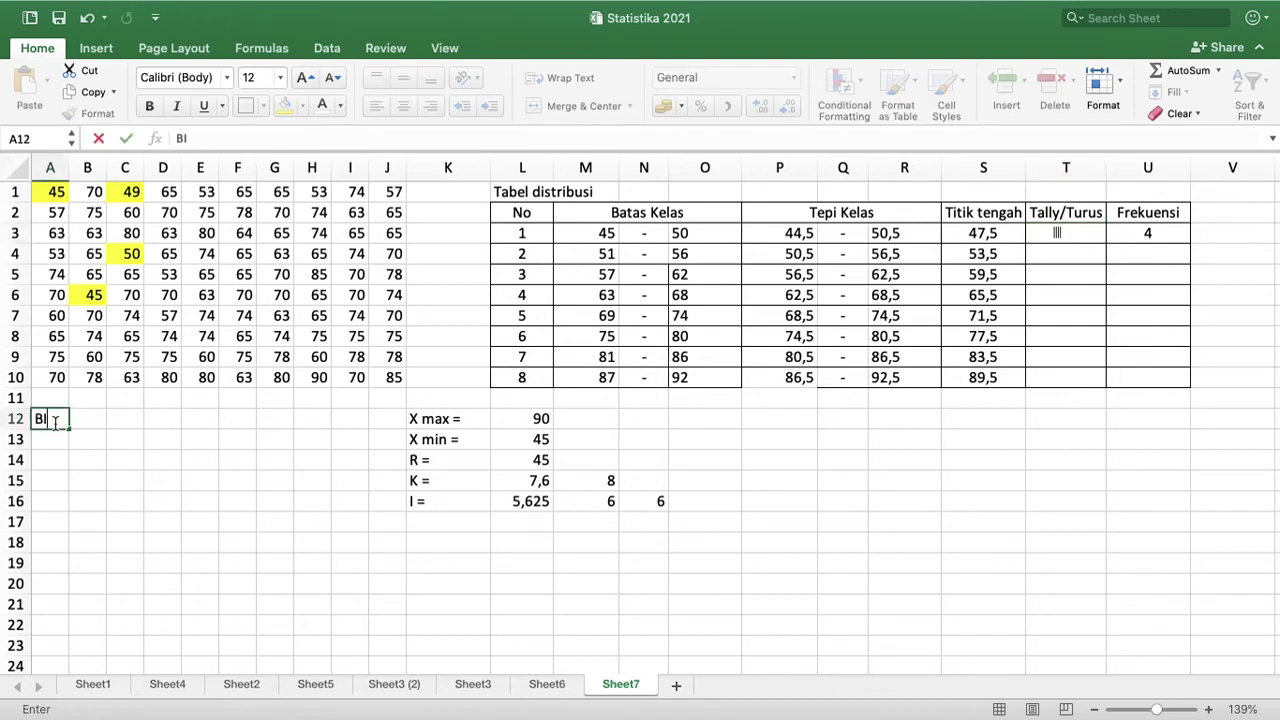
{"action": "type", "text": "N"}
{"action": "key", "text": "Return"}
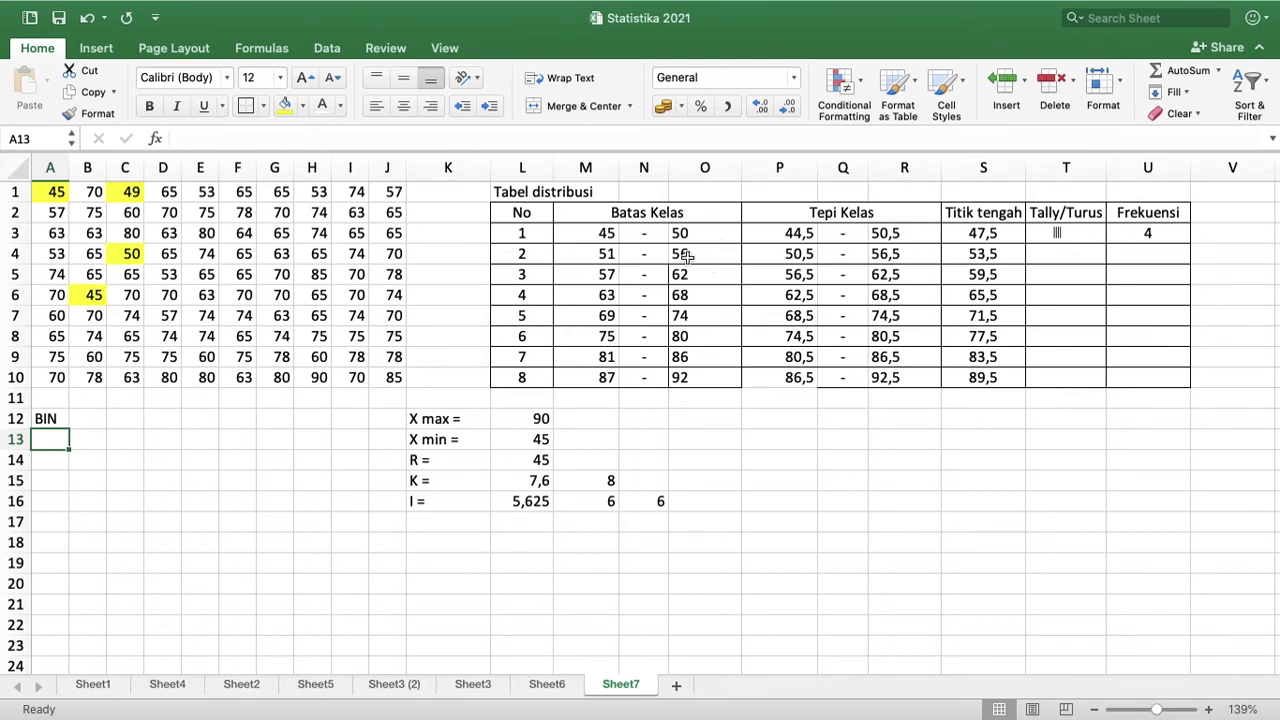
Link A13 to the first class's upper limit with =O3 and fill the formula down to A20
{"action": "type", "text": "="}
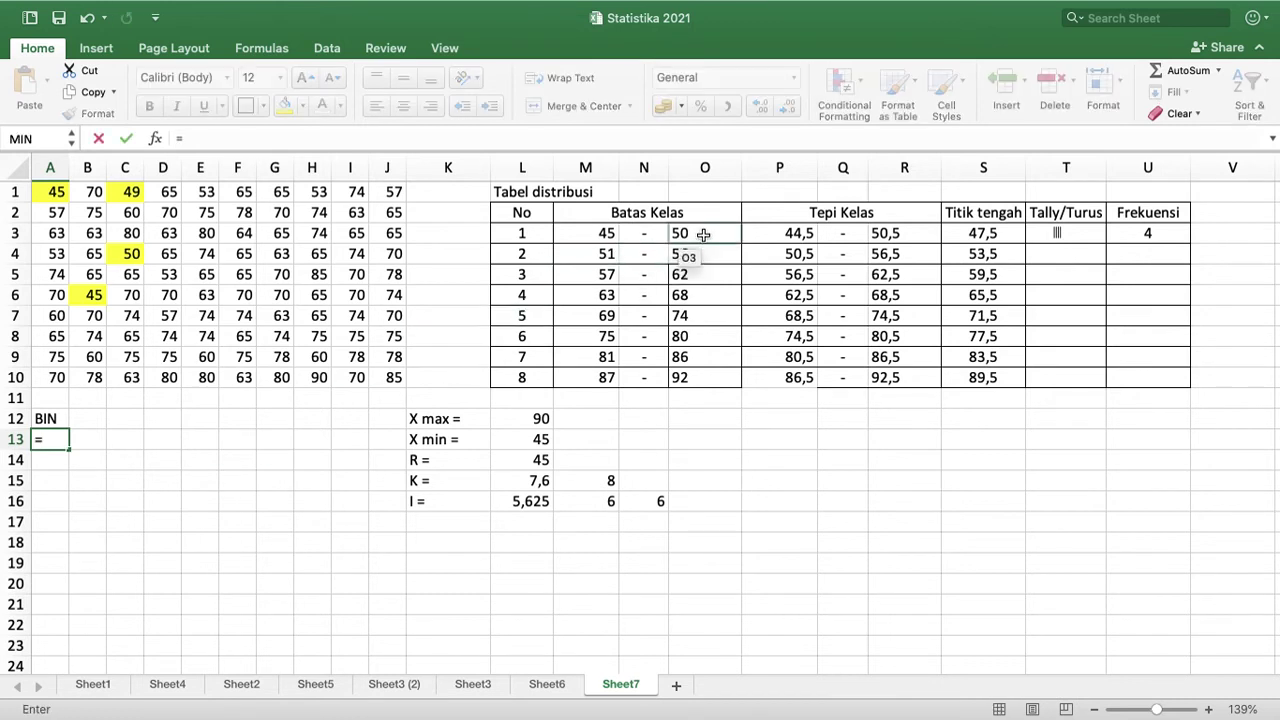
{"action": "left_click", "coordinate": [703, 234]}
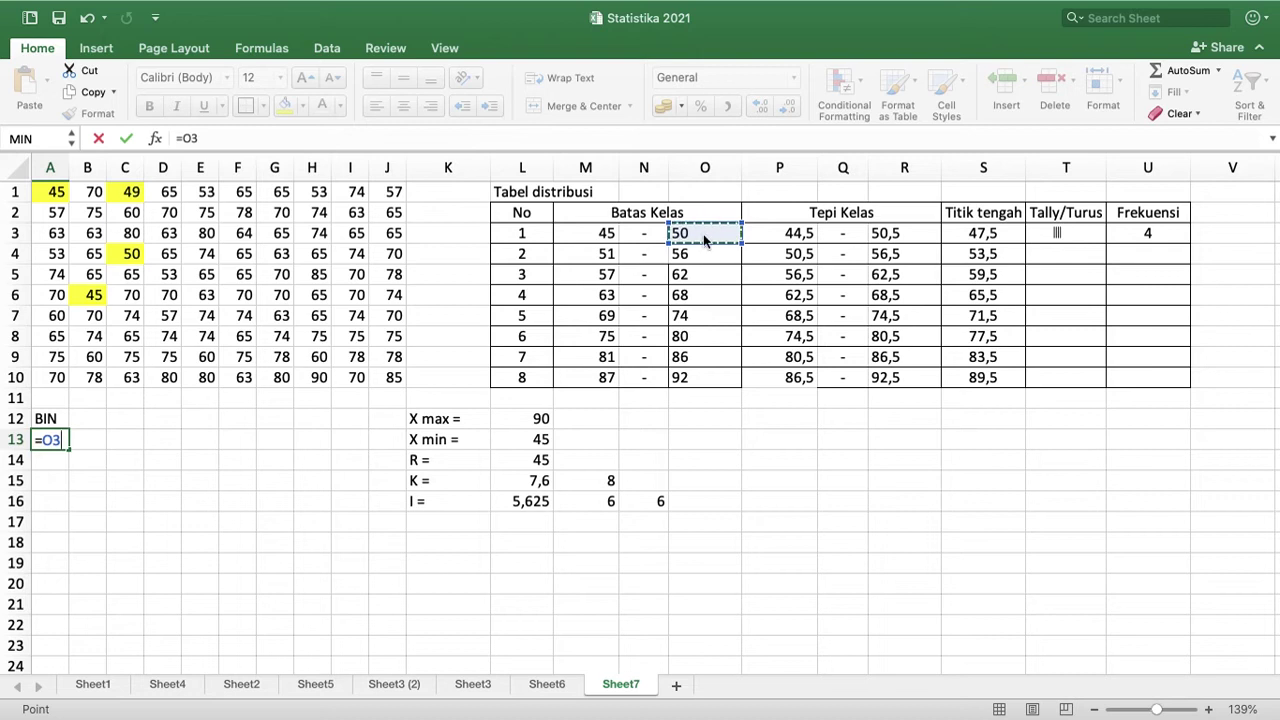
{"action": "key", "text": "Return"}
{"action": "left_click", "coordinate": [45, 440]}
{"action": "left_click_drag", "start_coordinate": [72, 451], "coordinate": [55, 567]}
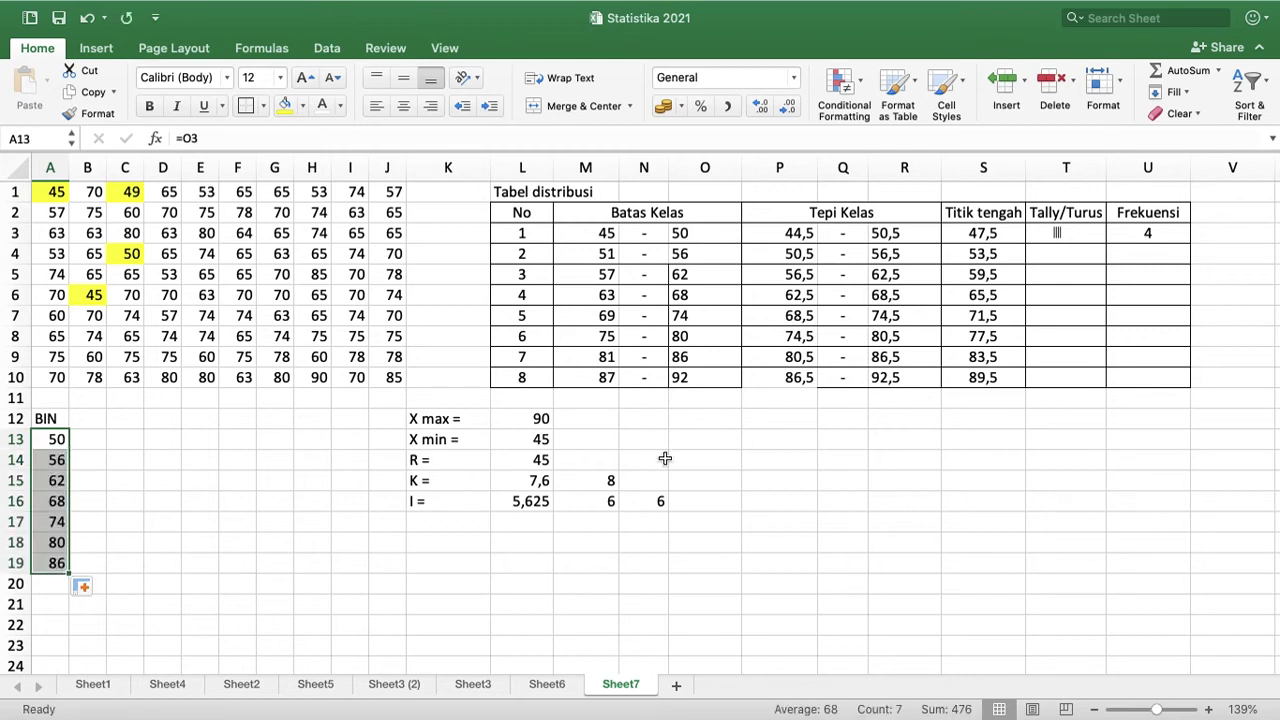
{"action": "left_click_drag", "start_coordinate": [69, 573], "coordinate": [64, 592]}
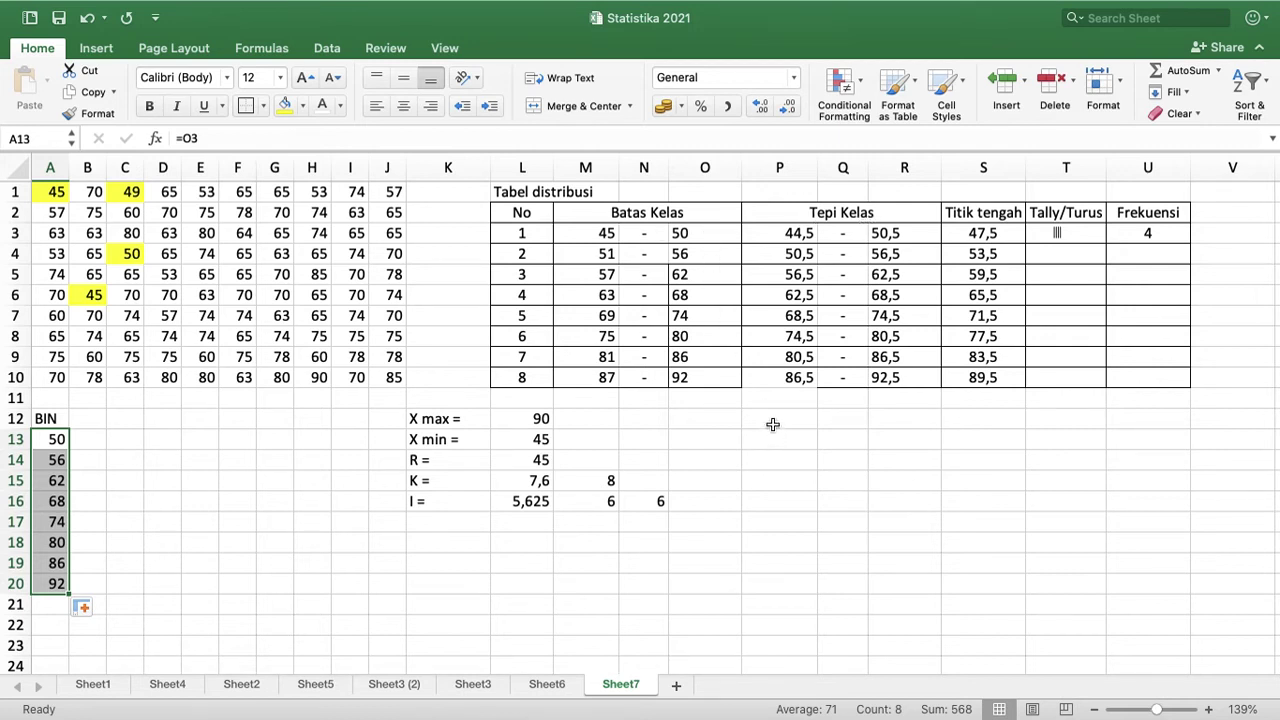
Apply a border around the Tepi Kelas block P2:R10
{"action": "left_click", "coordinate": [766, 209]}
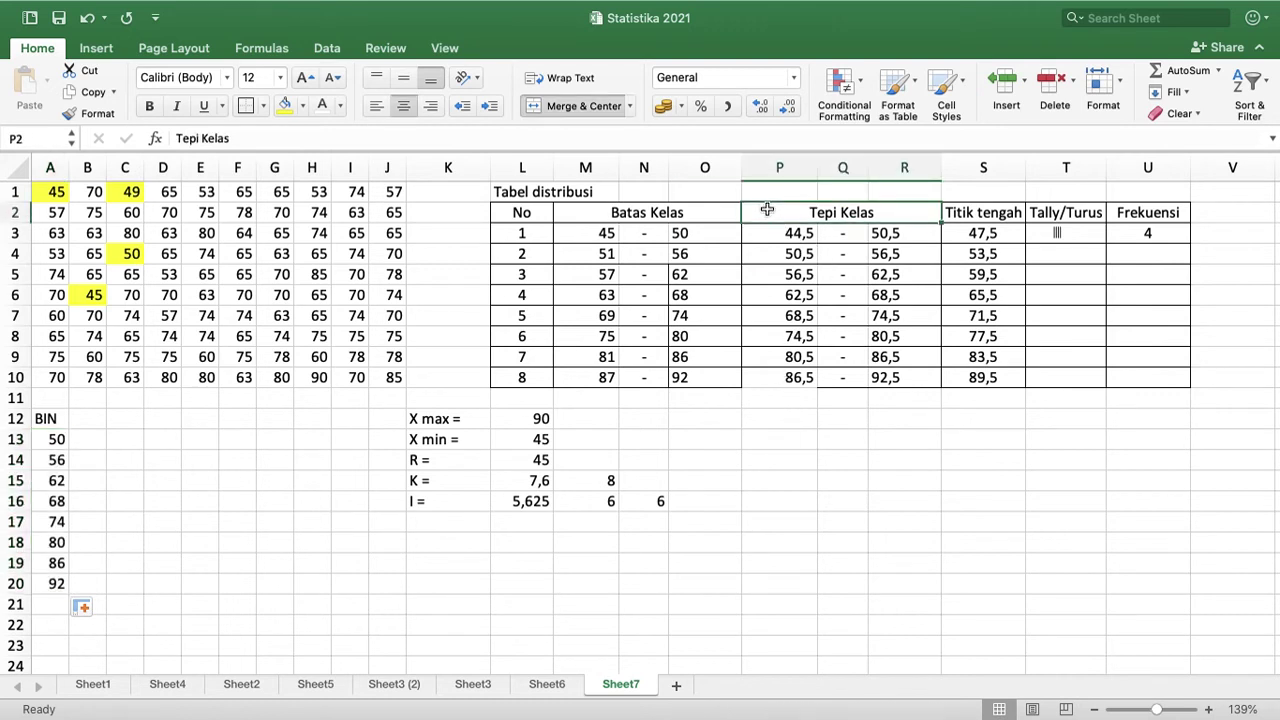
{"action": "left_click", "coordinate": [921, 383], "text": "shift"}
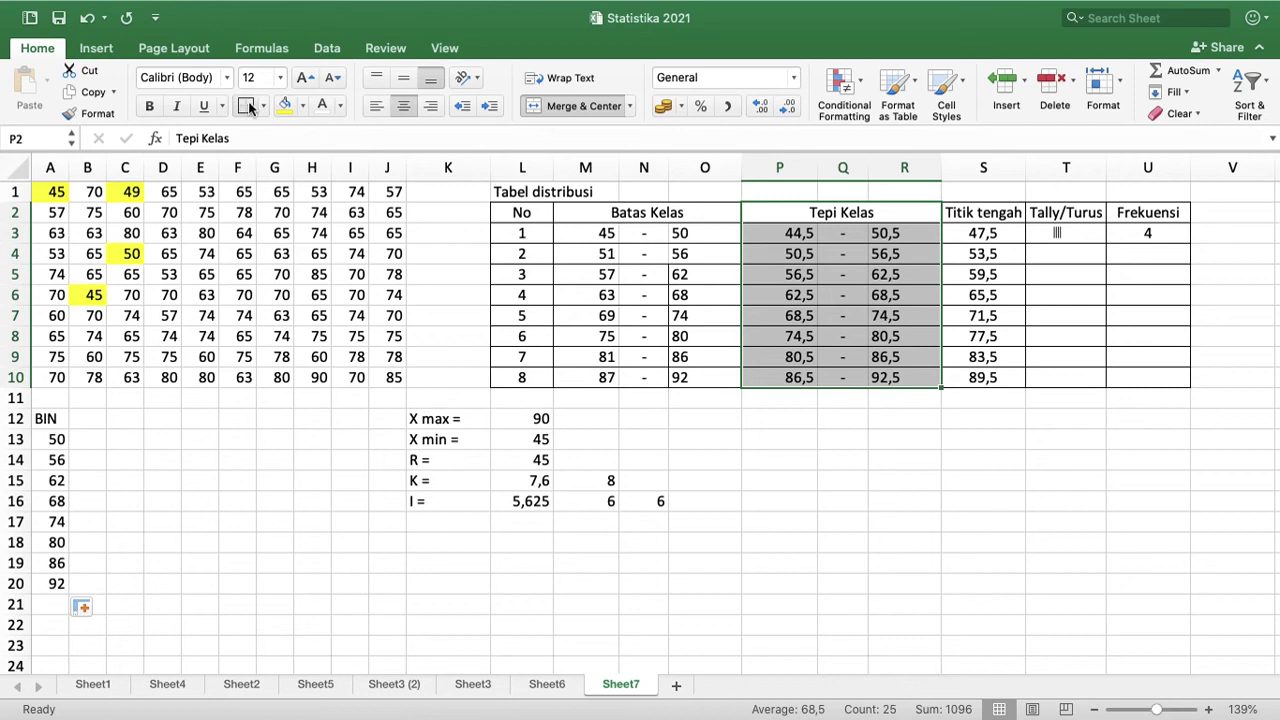
{"action": "left_click", "coordinate": [850, 523]}
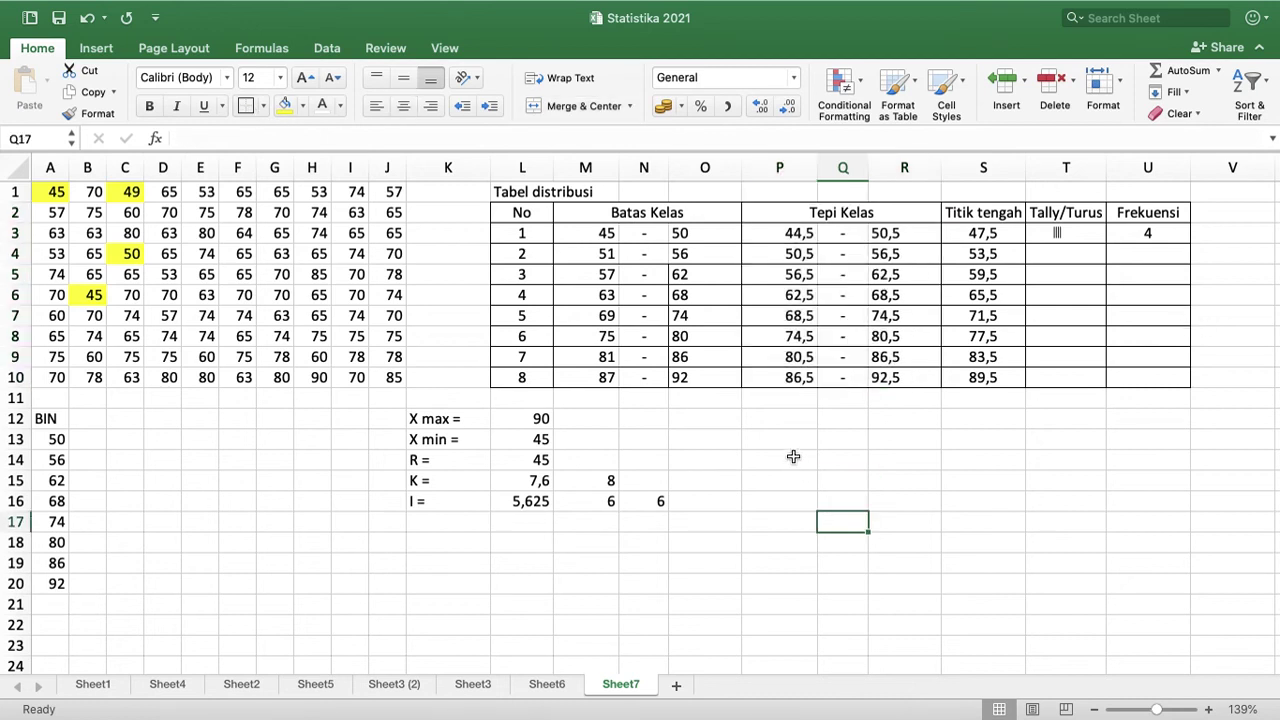
{"action": "left_click", "coordinate": [765, 421]}
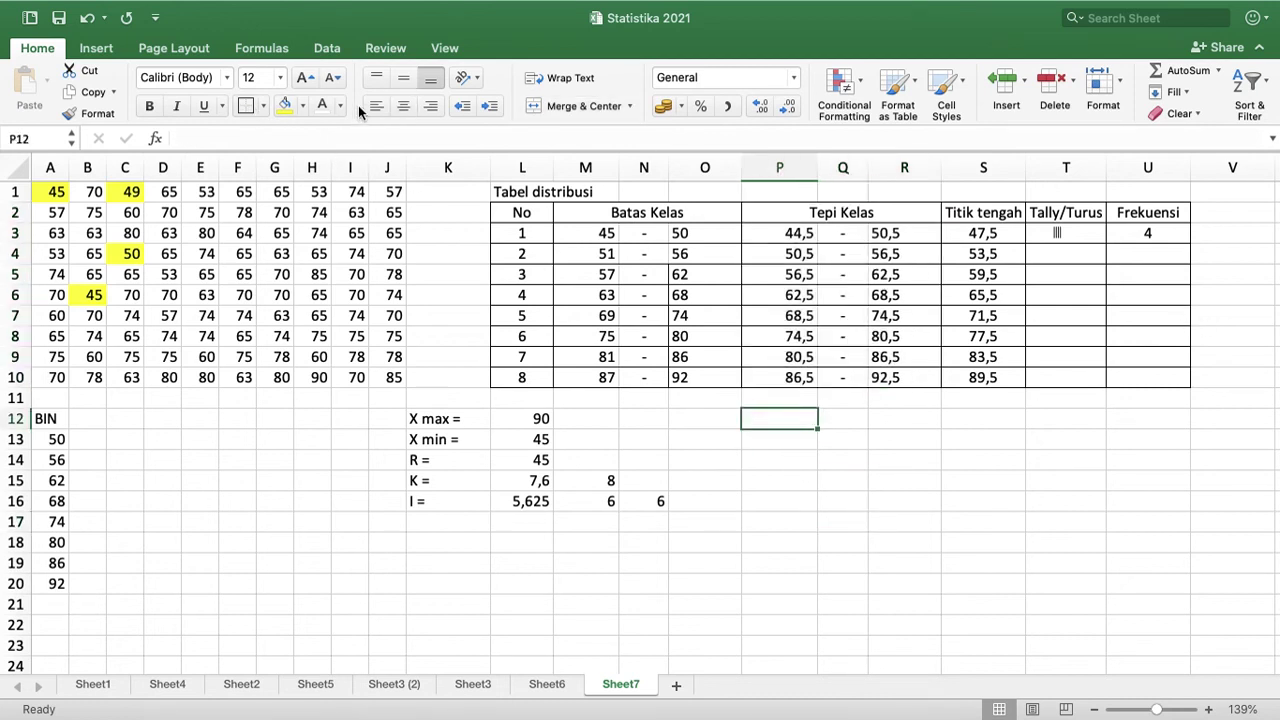
Find the Data Analysis tools and start the Histogram analysis
{"action": "left_click", "coordinate": [322, 52]}
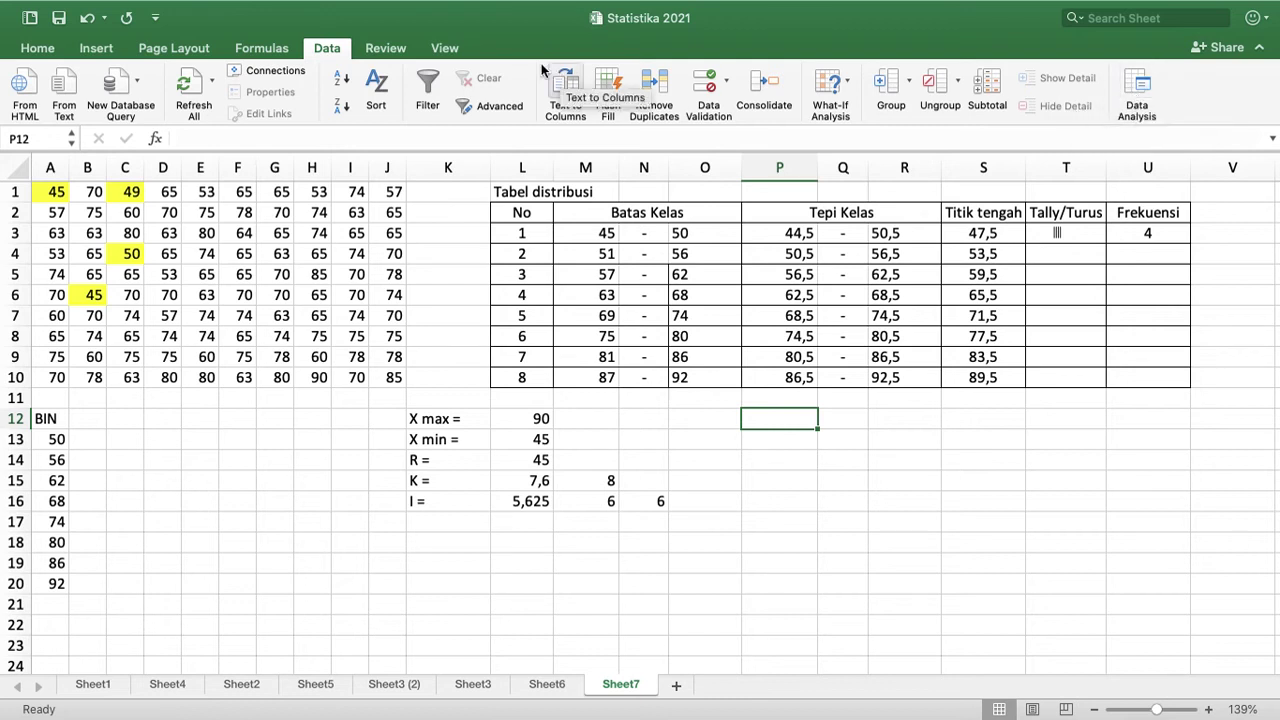
{"action": "mouse_move", "coordinate": [250, 8]}
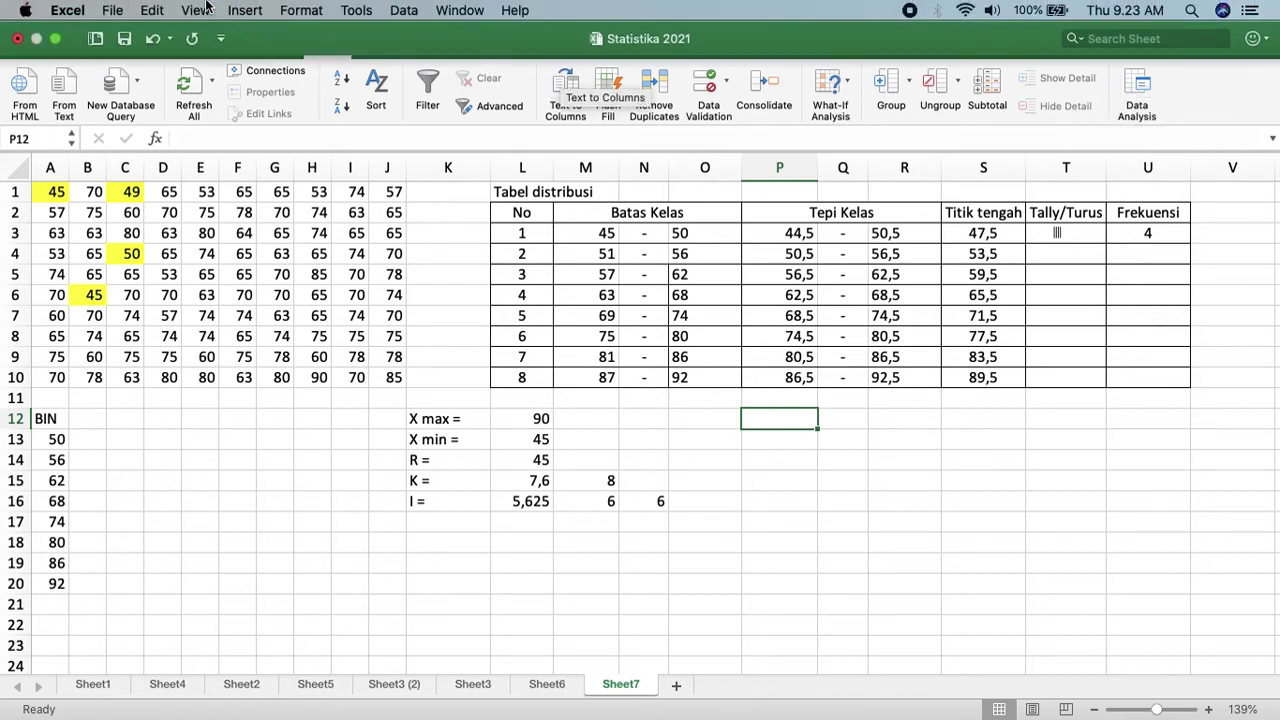
{"action": "left_click", "coordinate": [359, 11]}
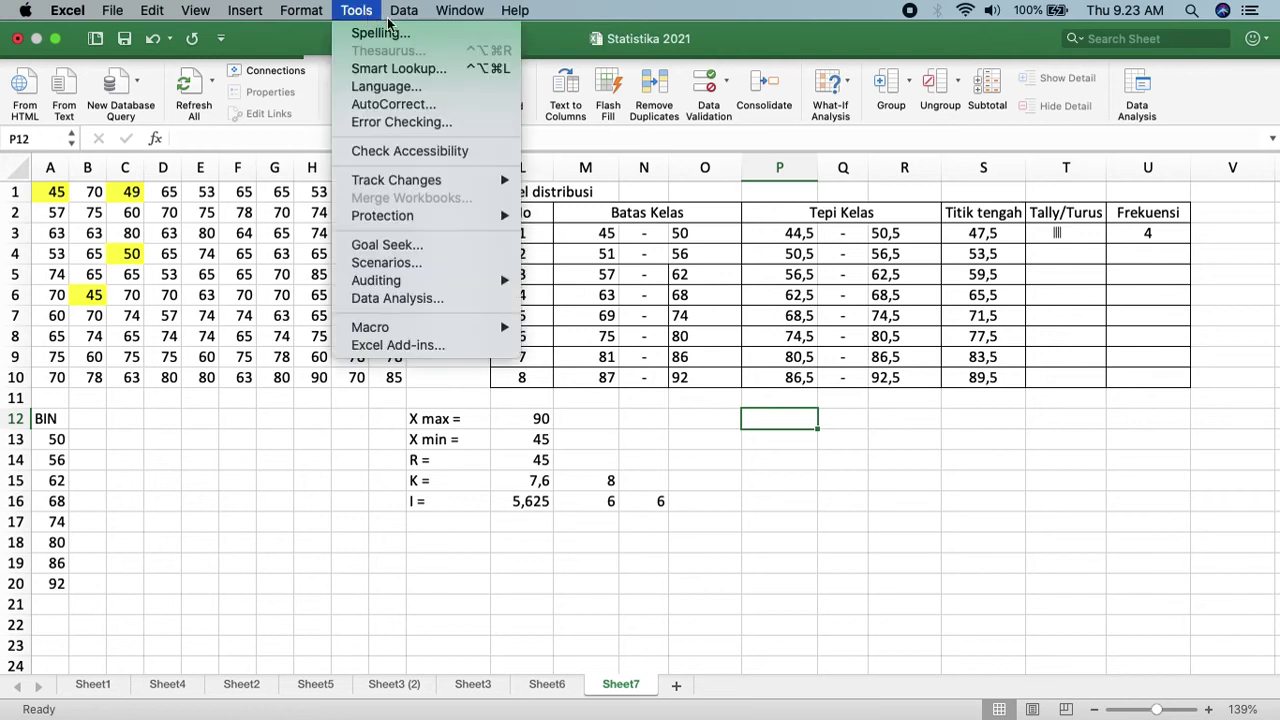
{"action": "mouse_move", "coordinate": [407, 16]}
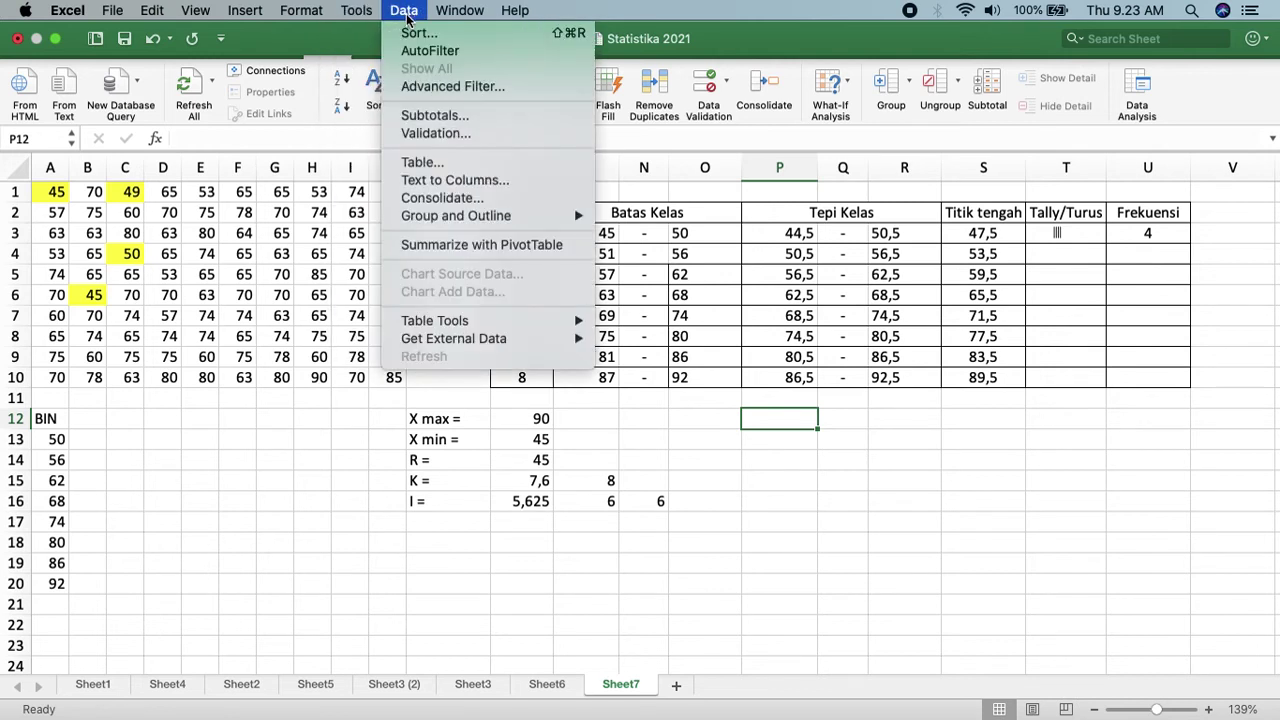
{"action": "mouse_move", "coordinate": [430, 343]}
{"action": "mouse_move", "coordinate": [470, 322]}
{"action": "left_click", "coordinate": [1200, 124]}
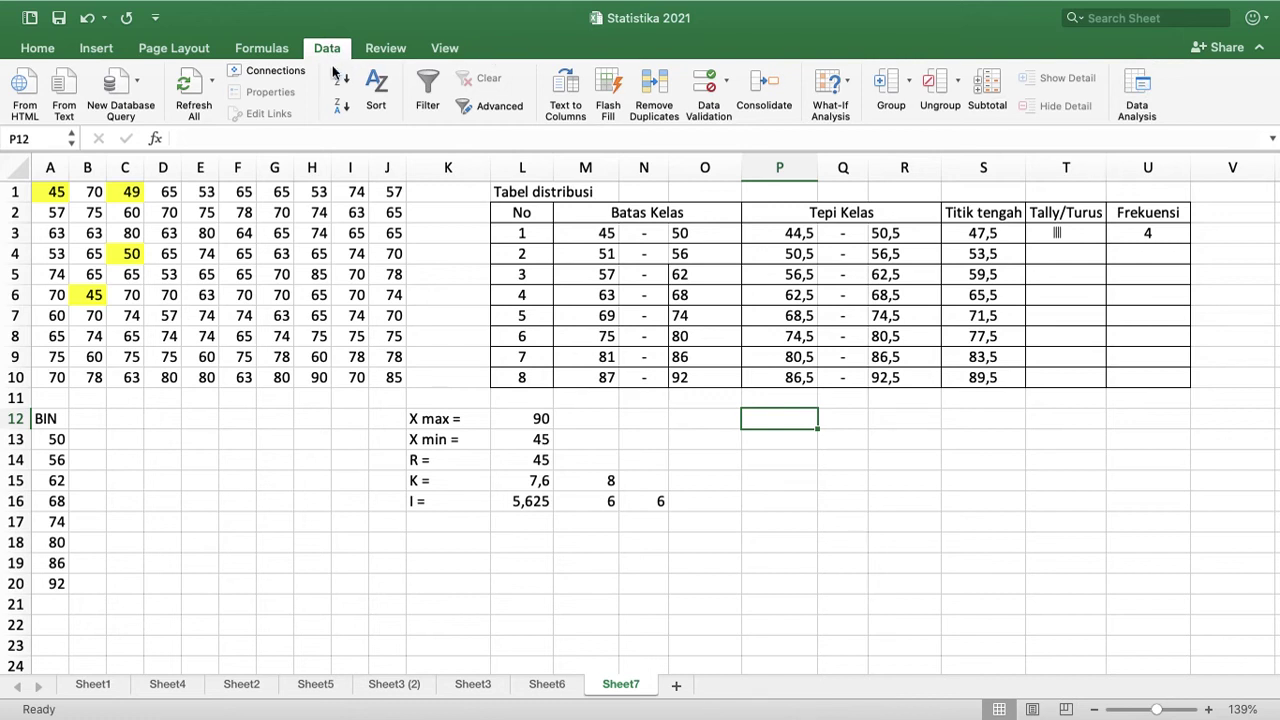
{"action": "left_click", "coordinate": [1144, 92]}
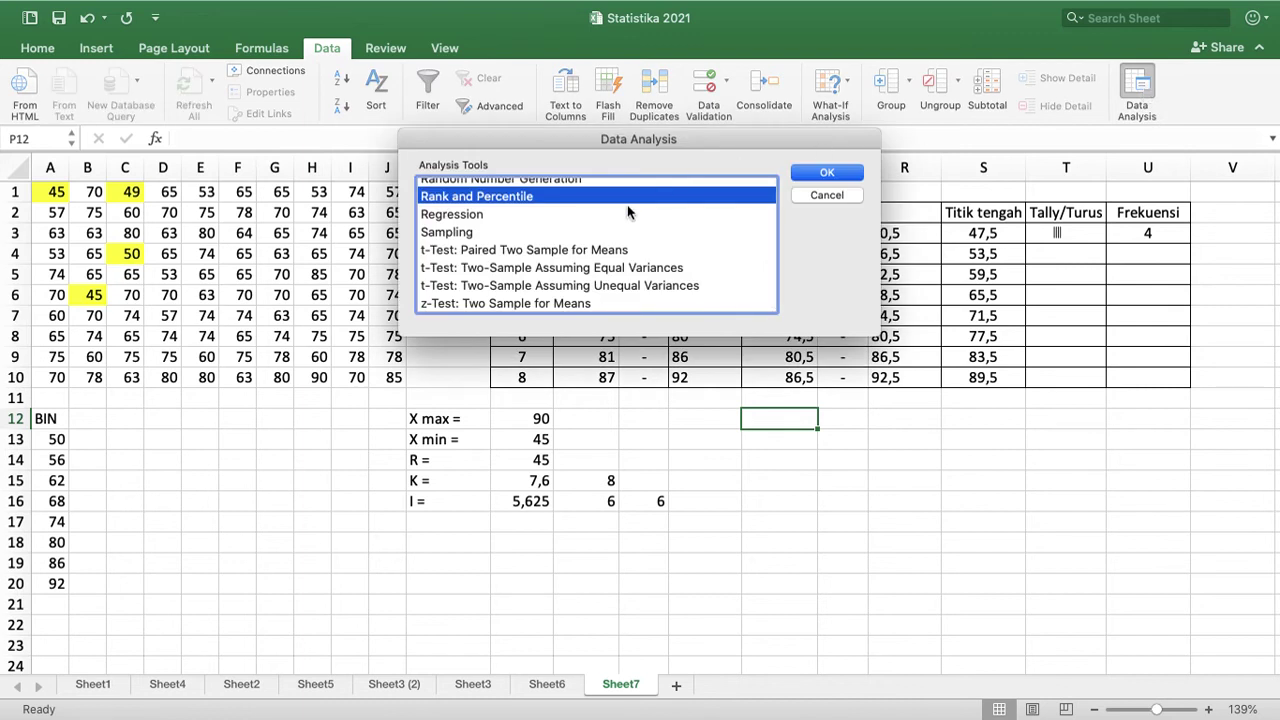
{"action": "scroll", "coordinate": [628, 213], "scroll_direction": "up", "scroll_amount": 6}
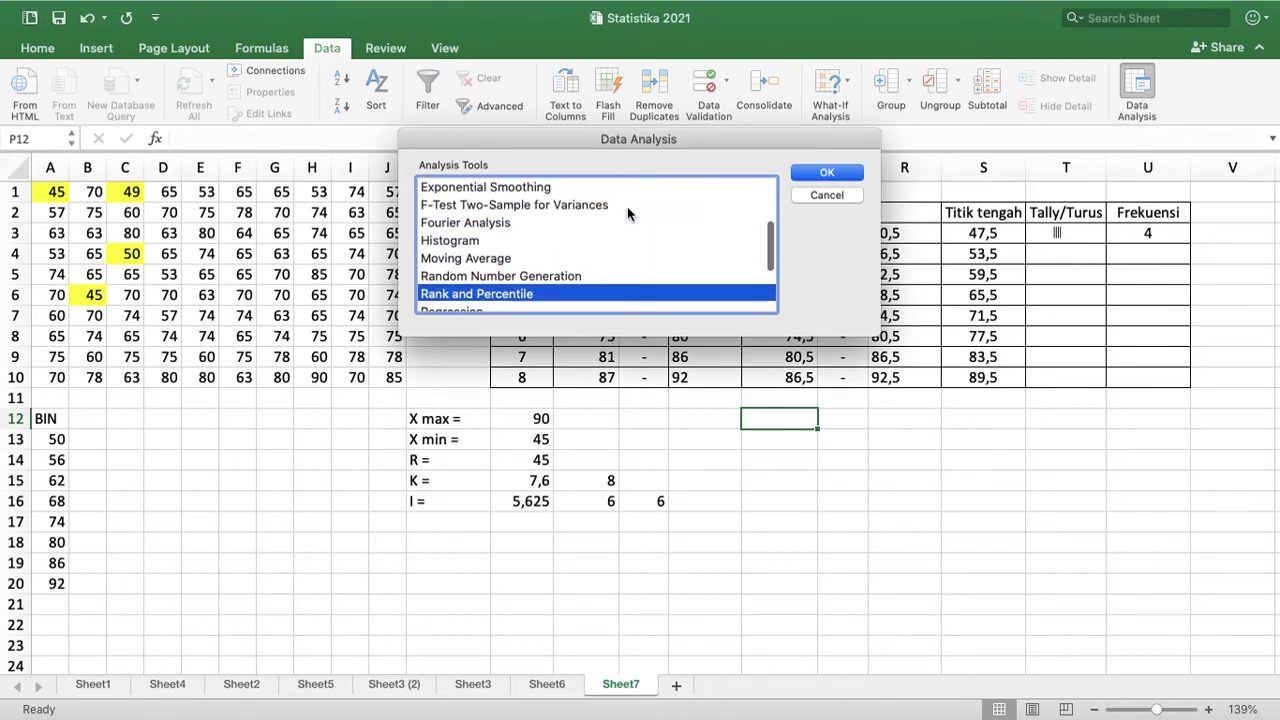
{"action": "left_click", "coordinate": [470, 250]}
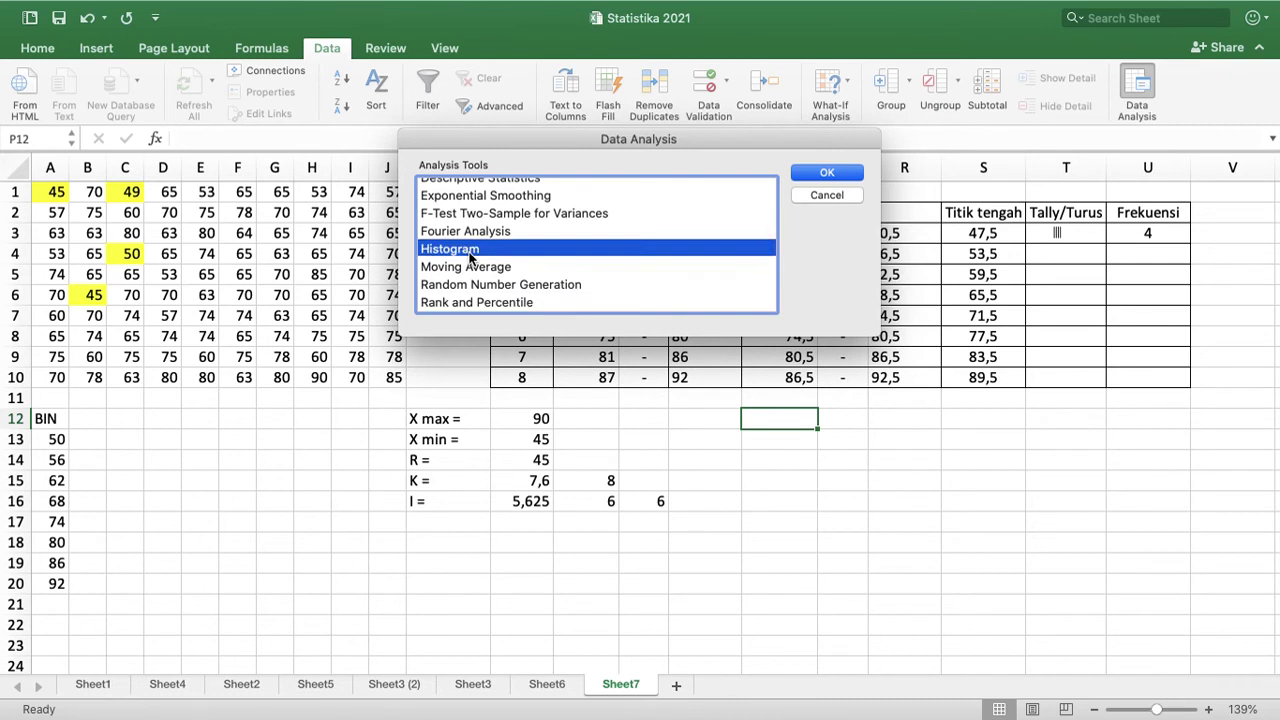
{"action": "left_click", "coordinate": [843, 173]}
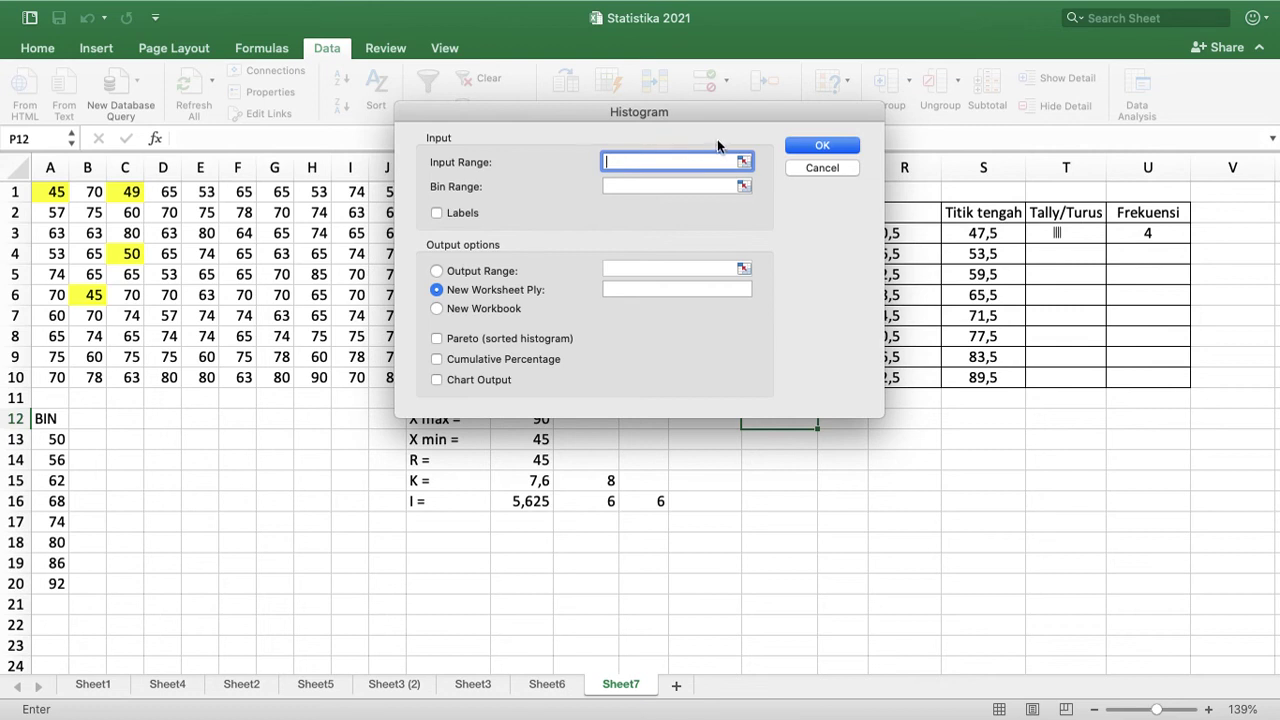
Set the histogram's input range to A1:J10 and its bin range to A13:A20
{"action": "left_click_drag", "start_coordinate": [628, 112], "coordinate": [726, 118]}
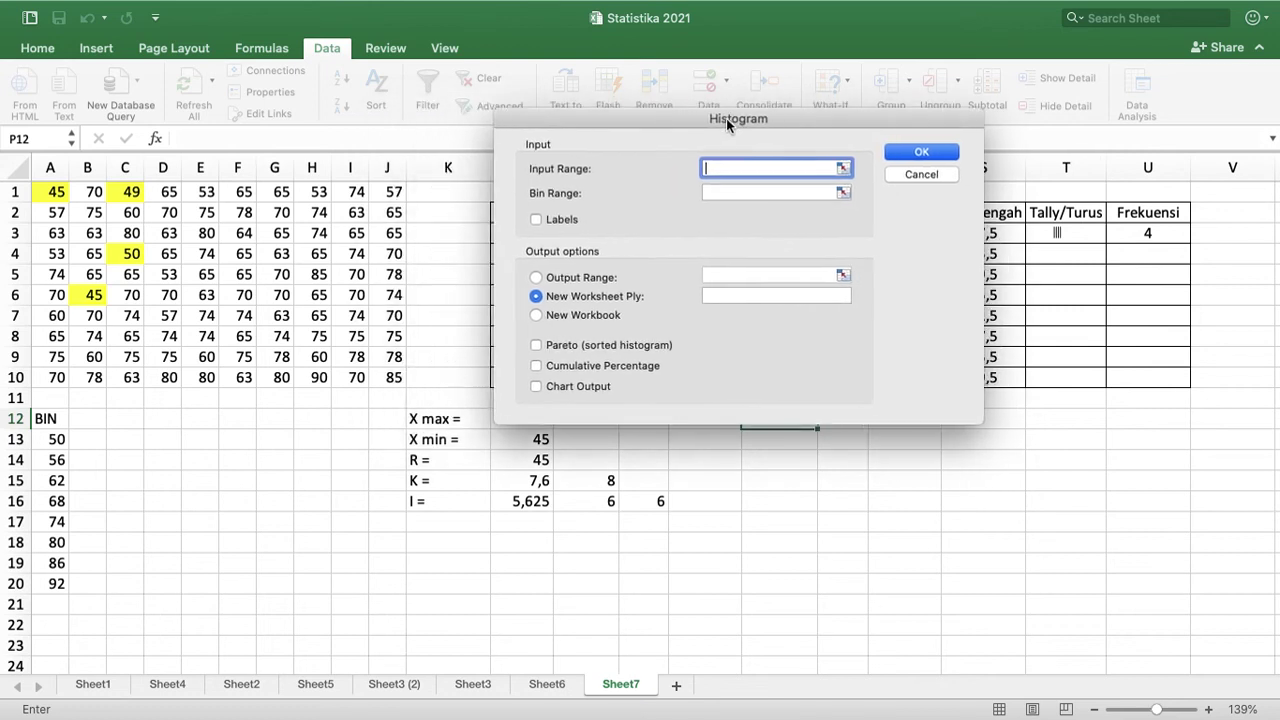
{"action": "left_click", "coordinate": [50, 195]}
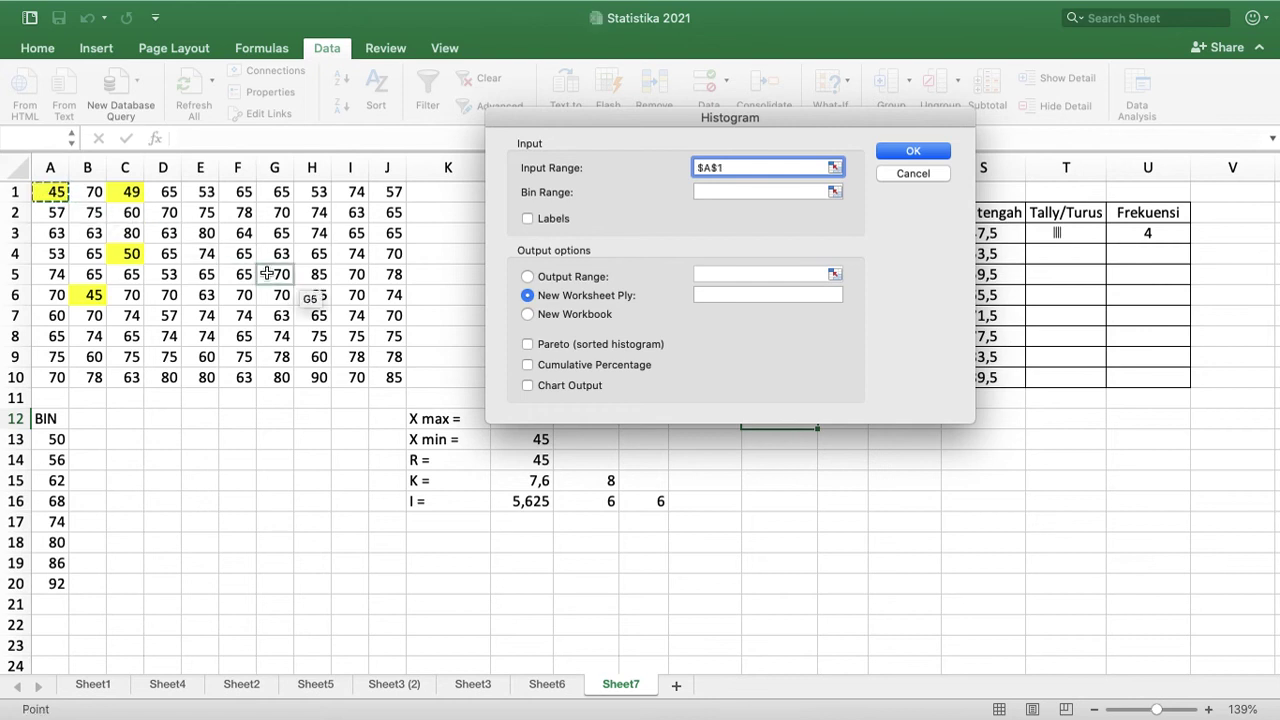
{"action": "left_click_drag", "start_coordinate": [388, 374], "coordinate": [390, 376]}
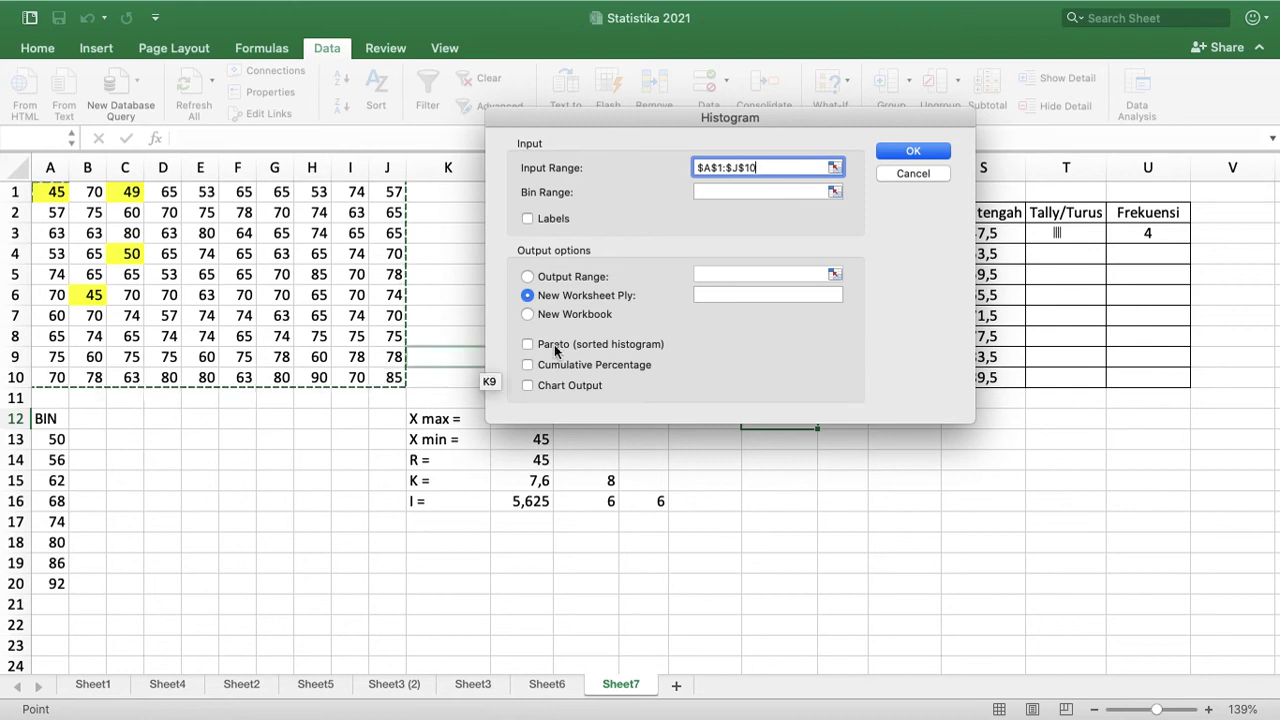
{"action": "left_click", "coordinate": [737, 194]}
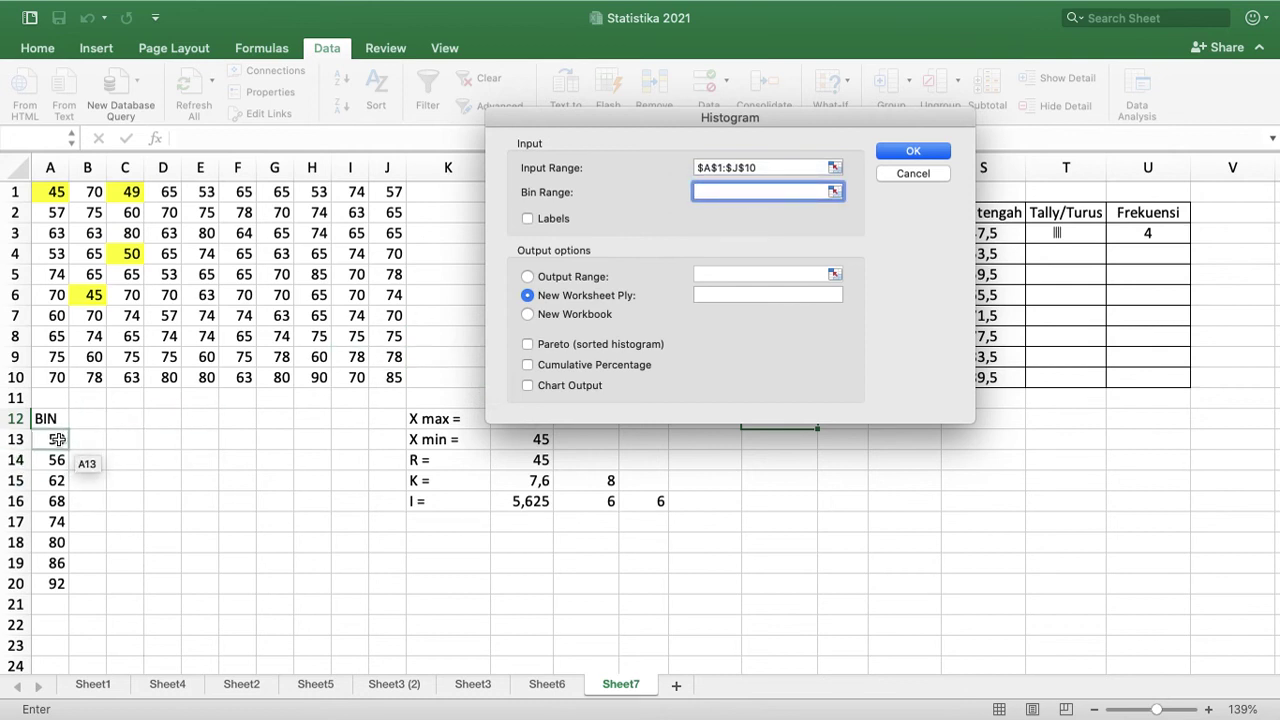
{"action": "left_click_drag", "start_coordinate": [57, 439], "coordinate": [49, 583]}
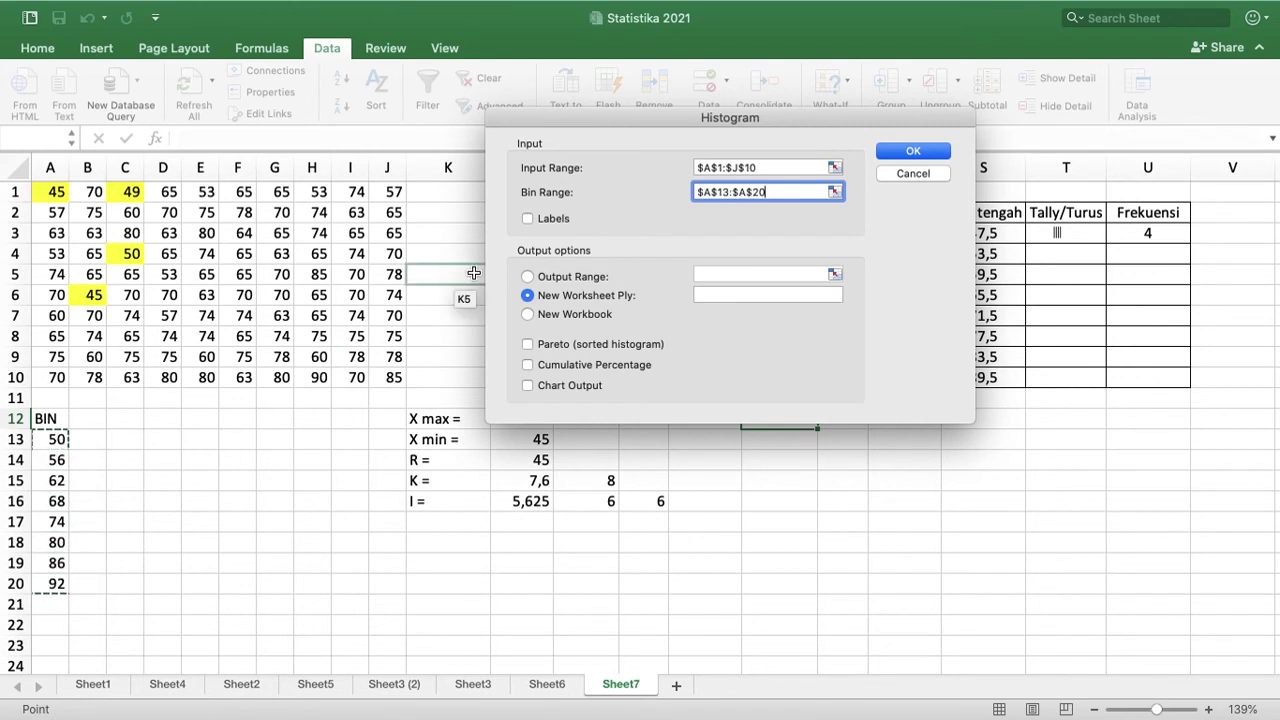
Output the histogram to cell P12 of the current sheet with Chart Output enabled, and run the analysis
{"action": "left_click", "coordinate": [528, 277]}
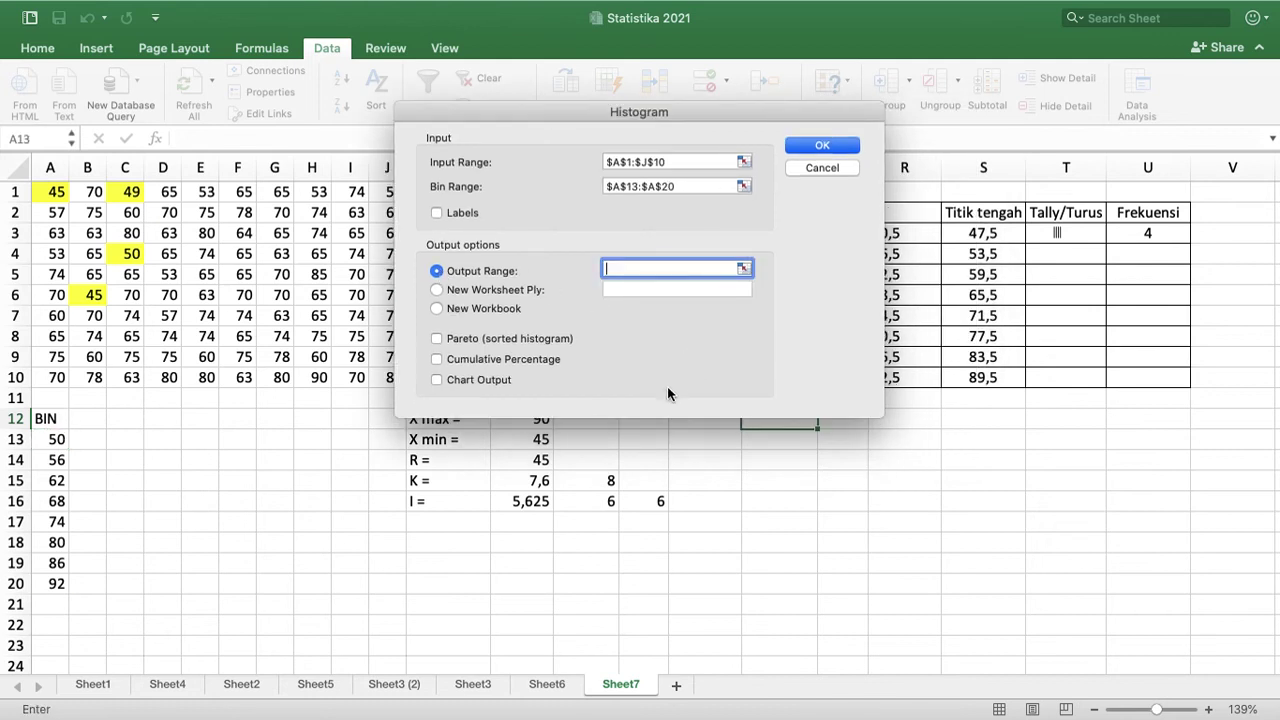
{"action": "left_click", "coordinate": [791, 425]}
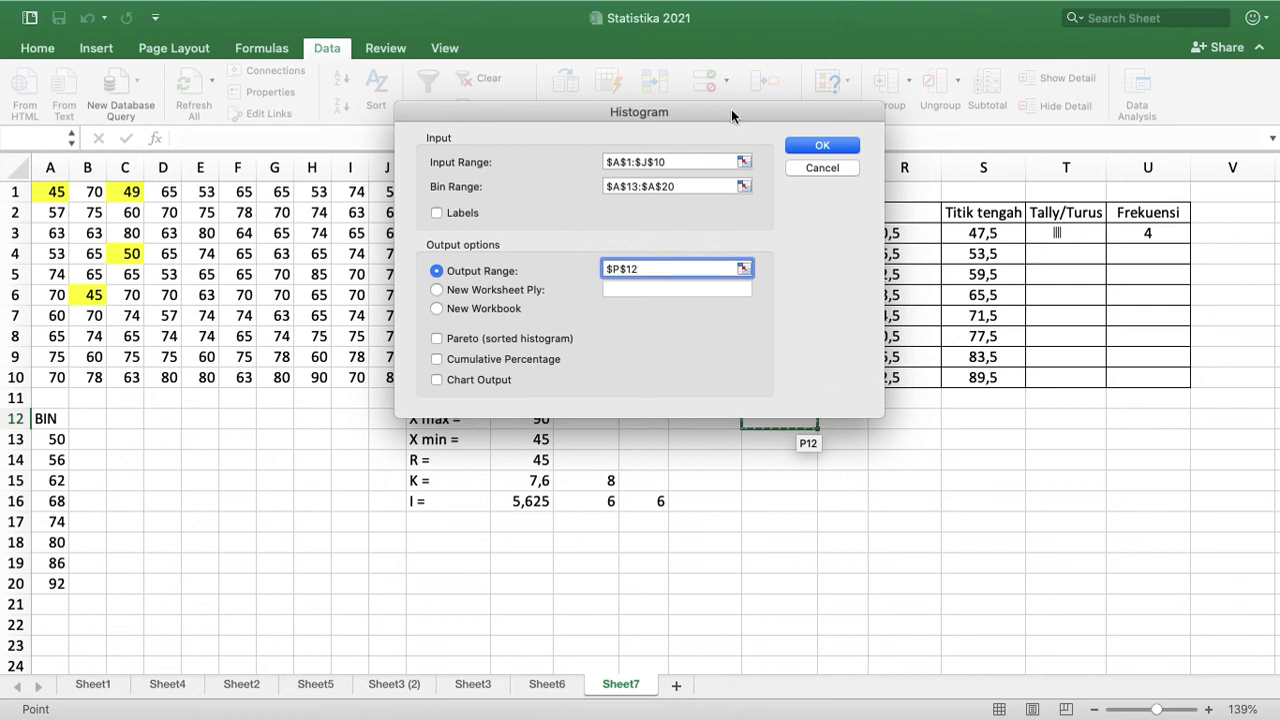
{"action": "left_click_drag", "start_coordinate": [729, 105], "coordinate": [554, 128]}
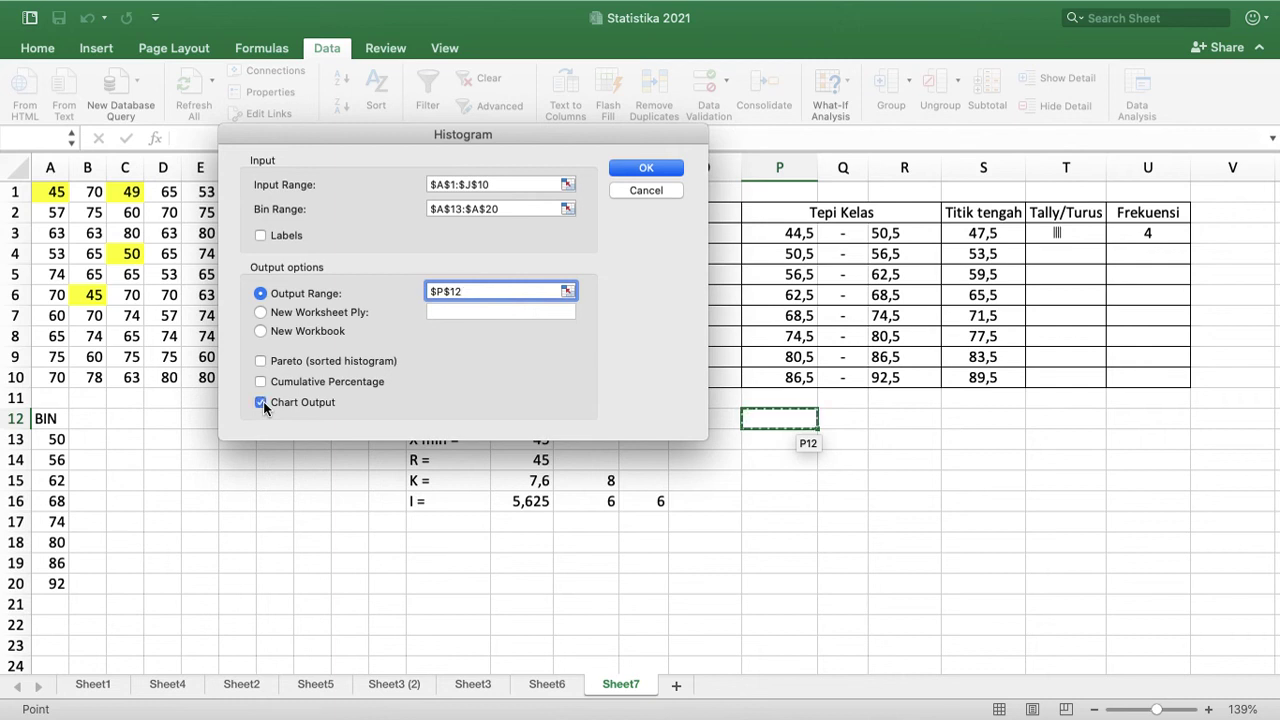
{"action": "left_click", "coordinate": [644, 171]}
{"action": "left_click", "coordinate": [645, 170]}
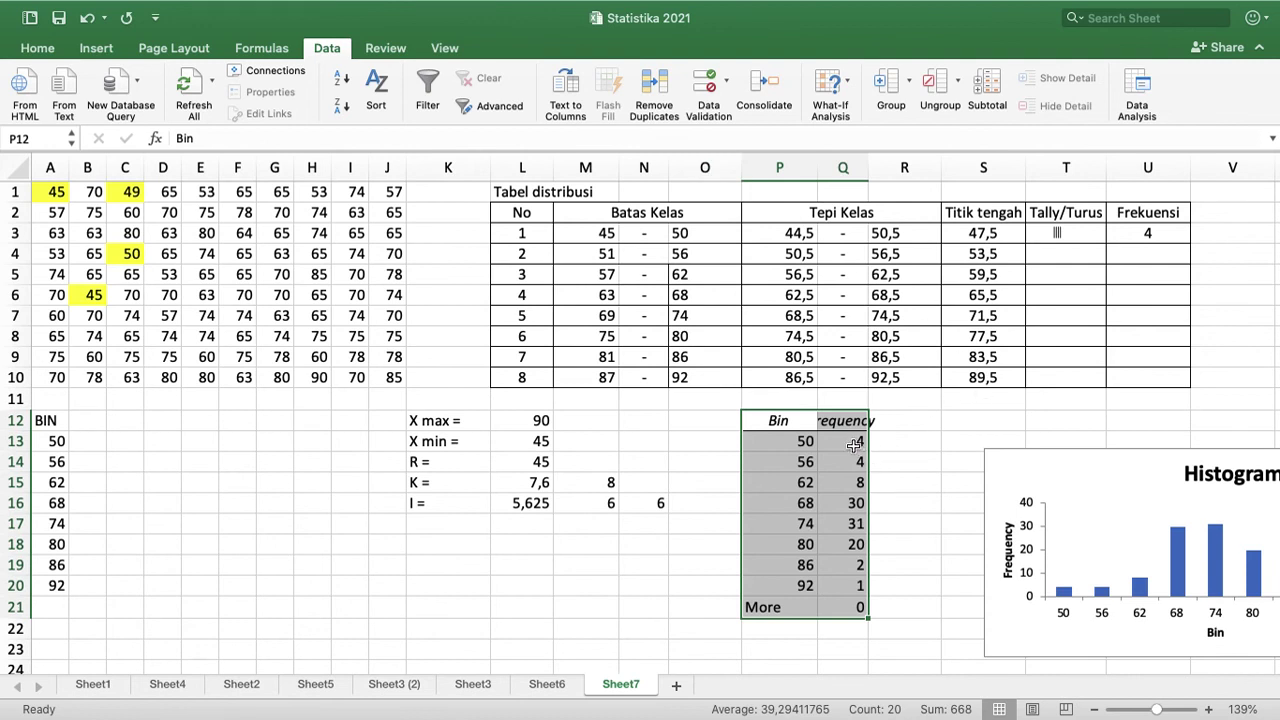
Fill the Frekuensi column for classes 2 to 8 (U4:U10) with 4, 8, 30, 31, 20, 2 and 1
{"action": "left_click", "coordinate": [853, 591]}
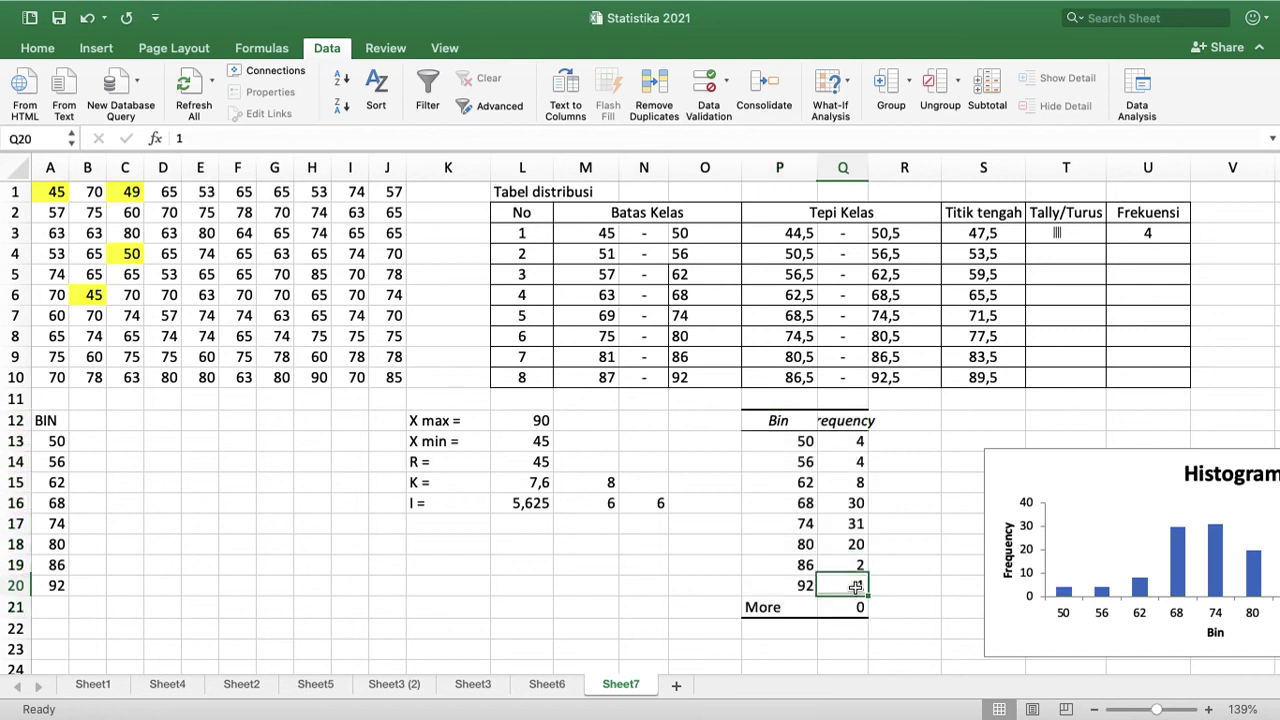
{"action": "left_click", "coordinate": [1160, 258]}
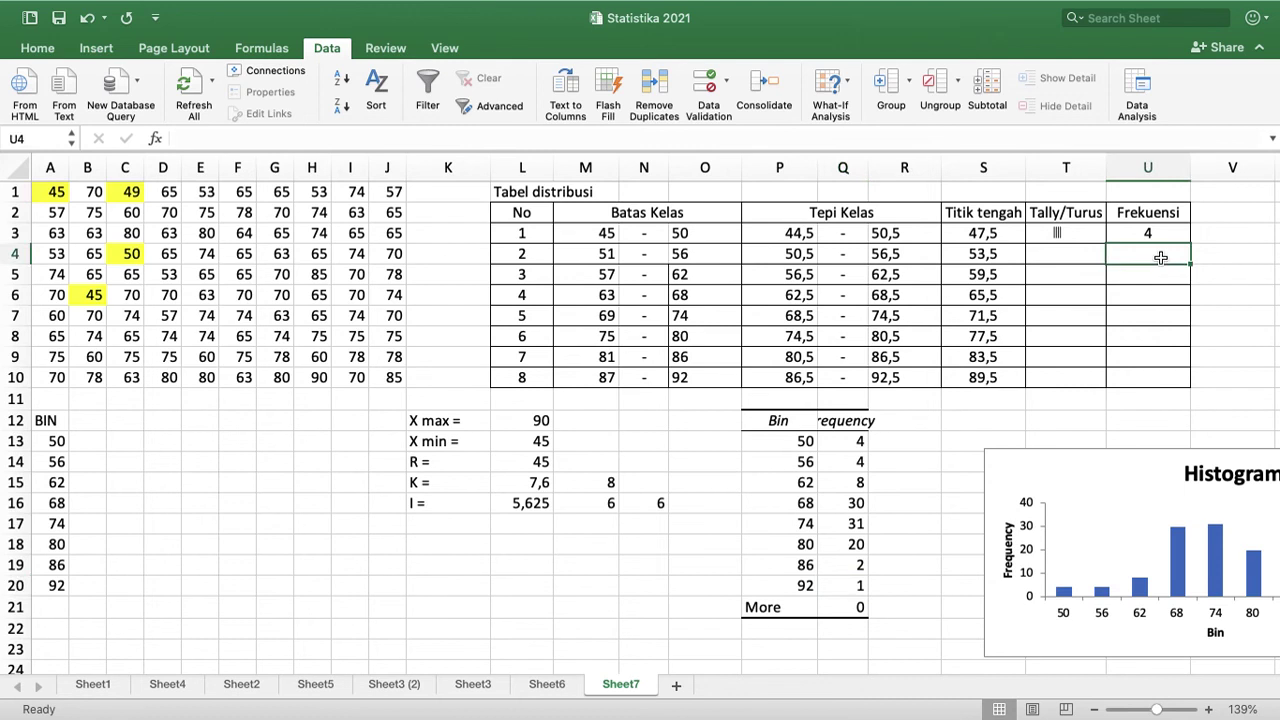
{"action": "type", "text": "4"}
{"action": "key", "text": "Return"}
{"action": "type", "text": "8"}
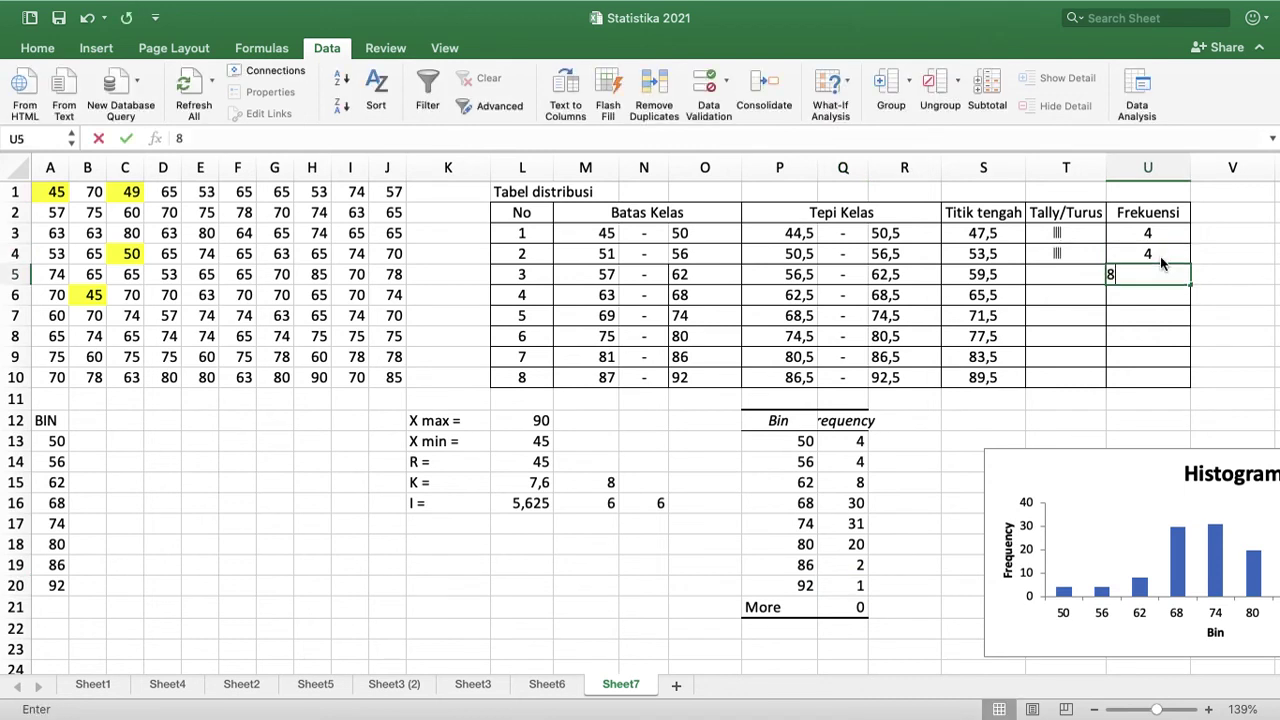
{"action": "key", "text": "Return"}
{"action": "type", "text": "30"}
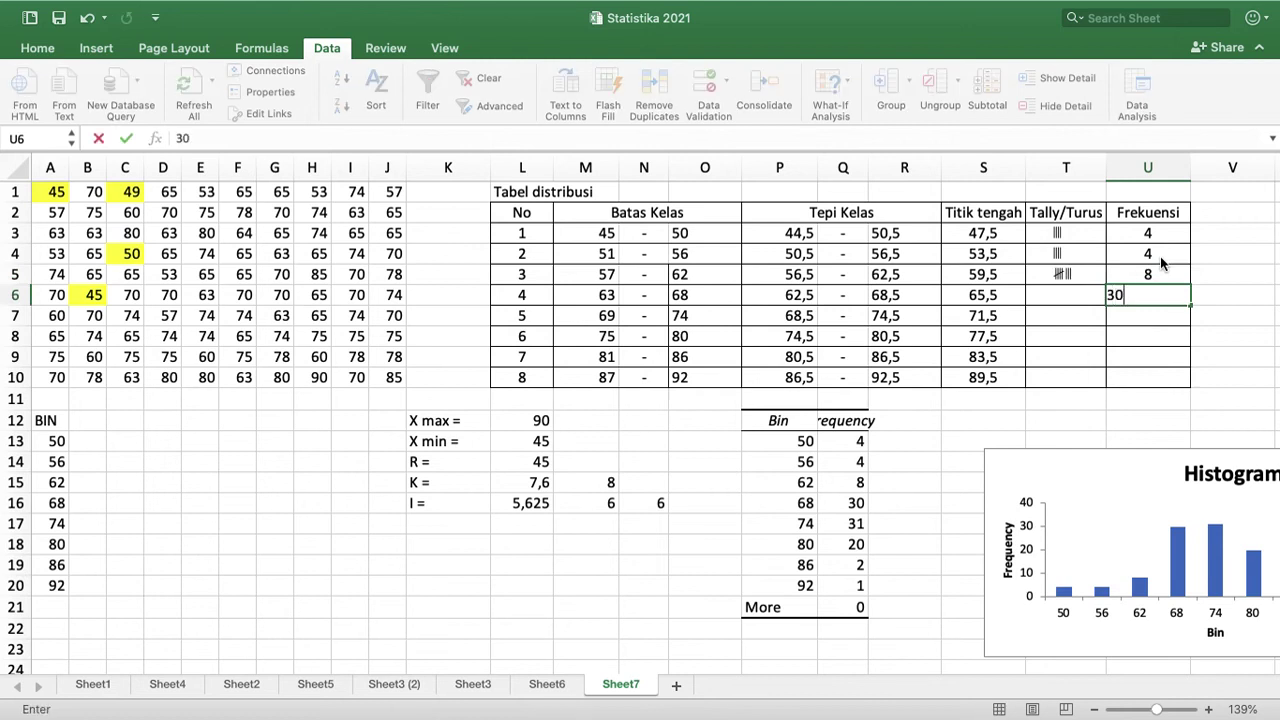
{"action": "key", "text": "Return"}
{"action": "type", "text": "31"}
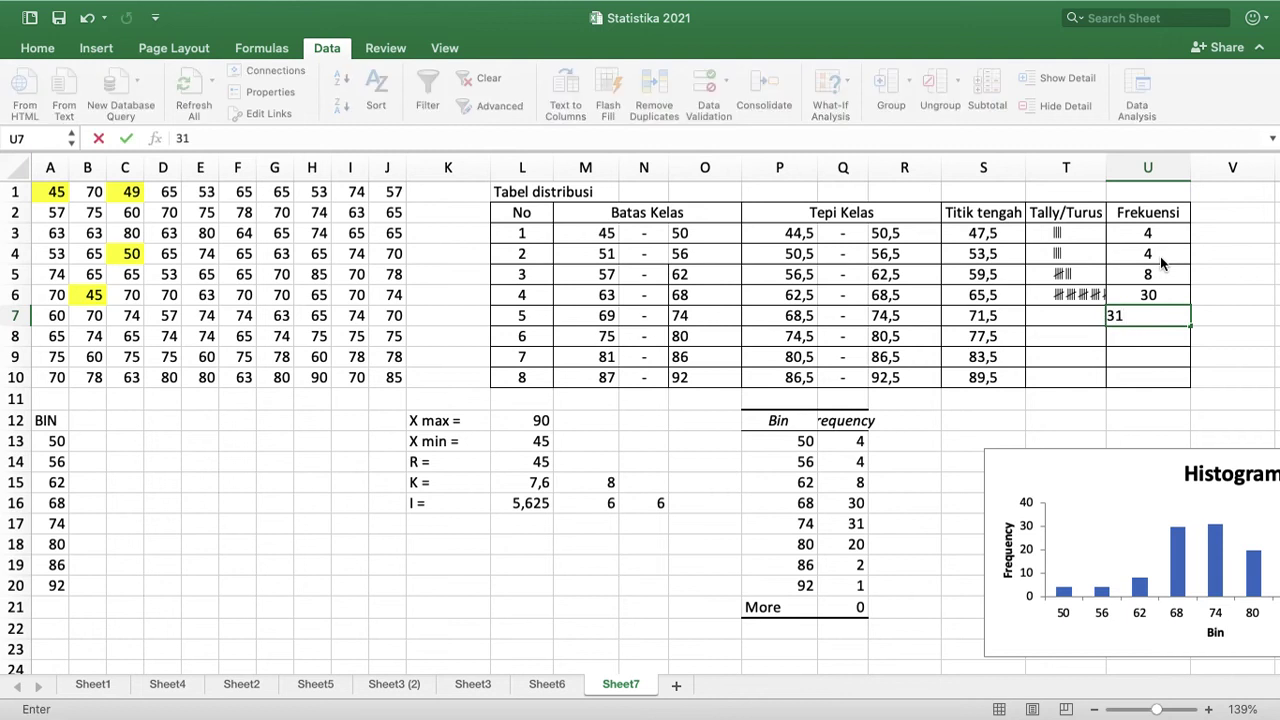
{"action": "key", "text": "Return"}
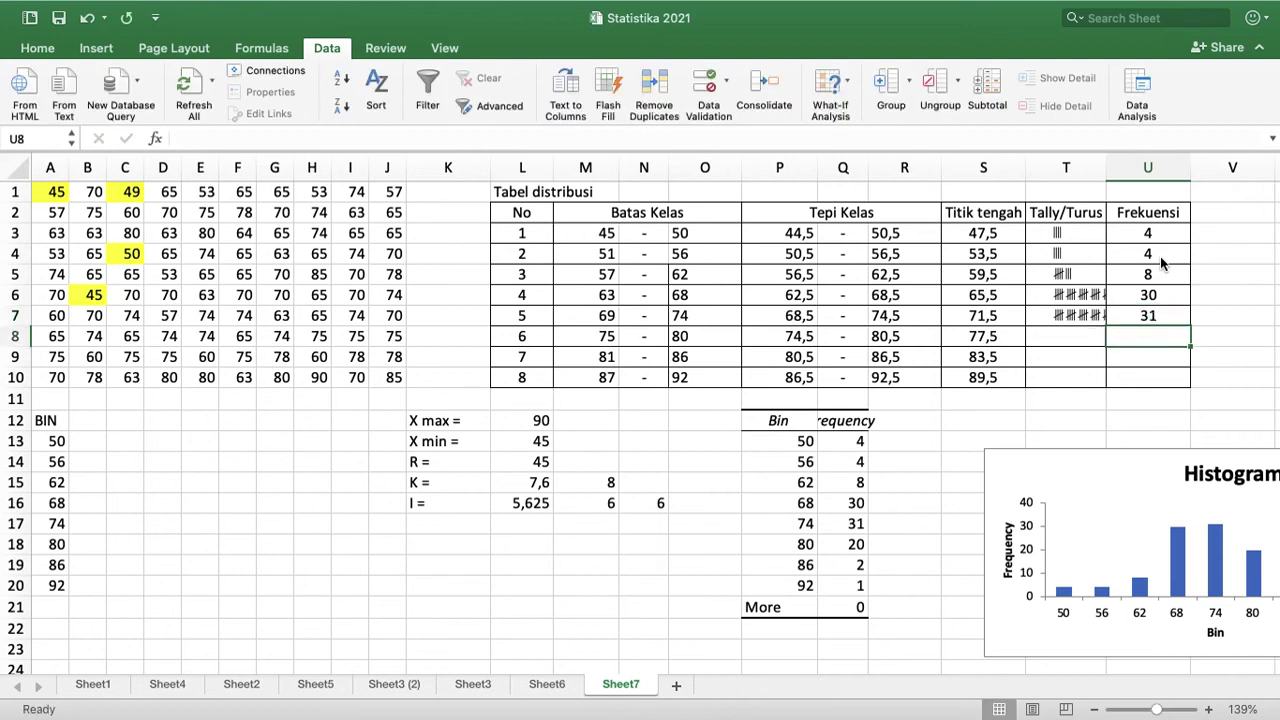
{"action": "type", "text": "20"}
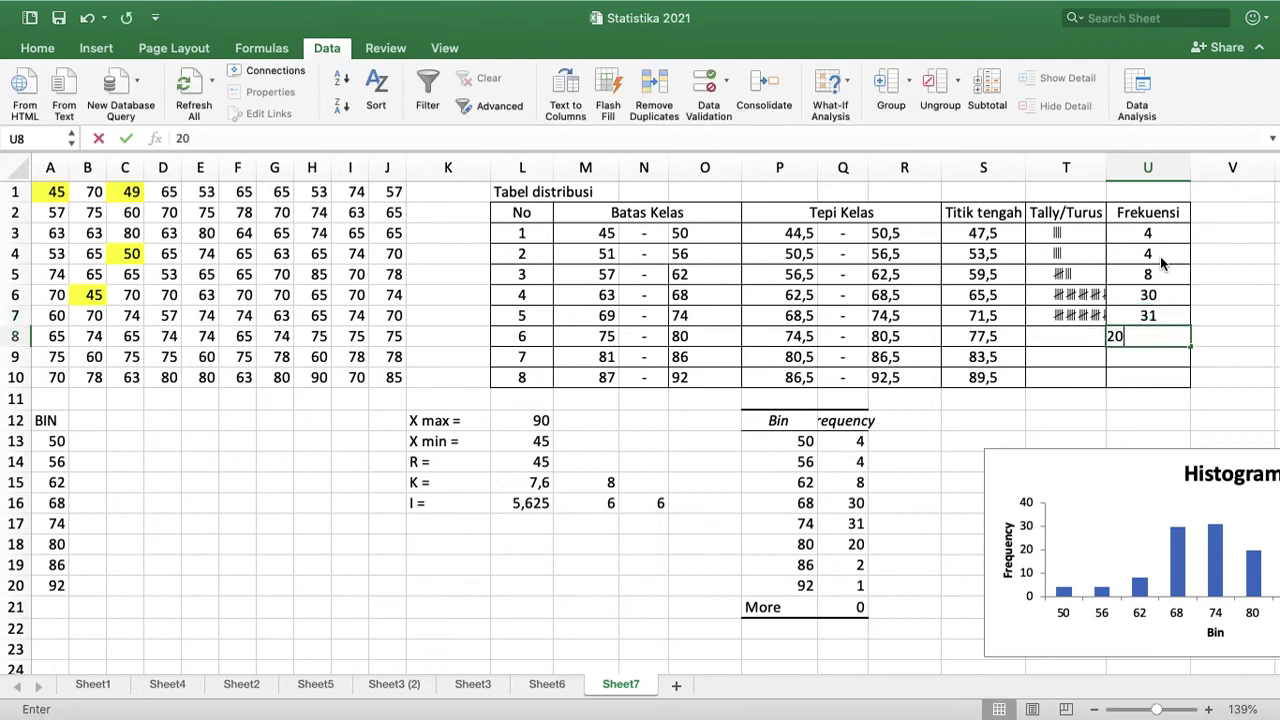
{"action": "key", "text": "Return"}
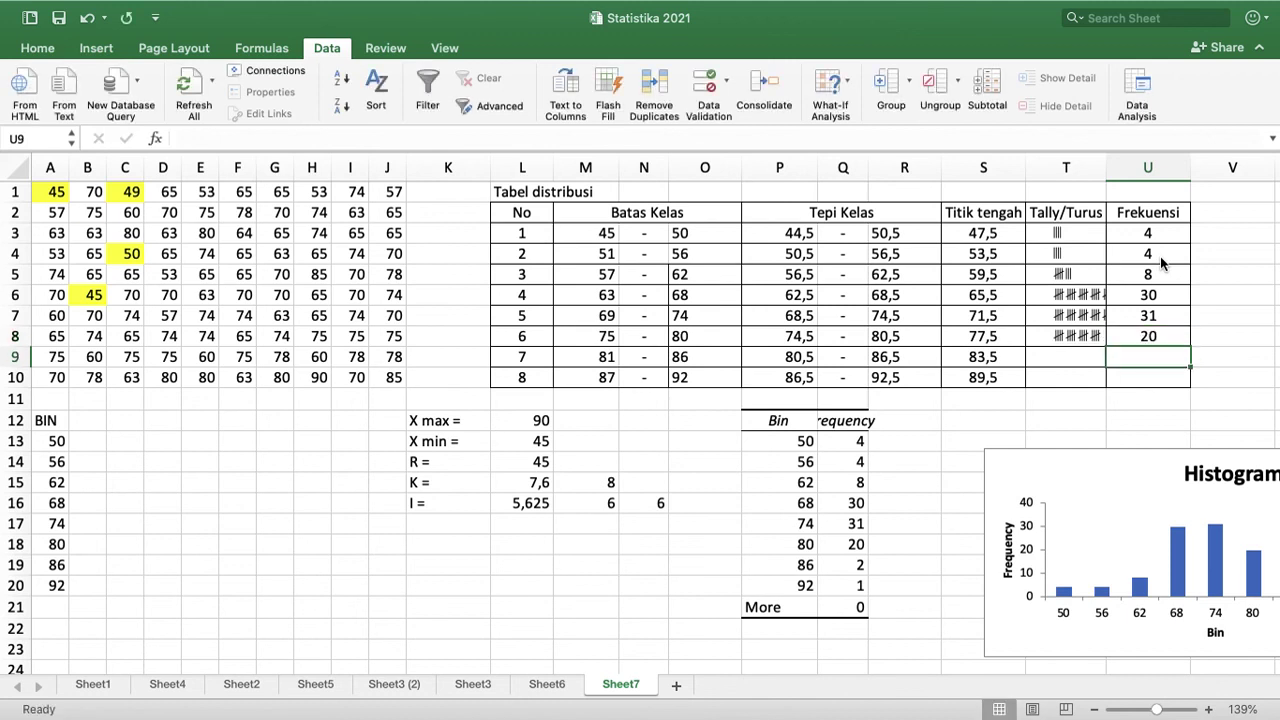
{"action": "type", "text": "2"}
{"action": "key", "text": "Return"}
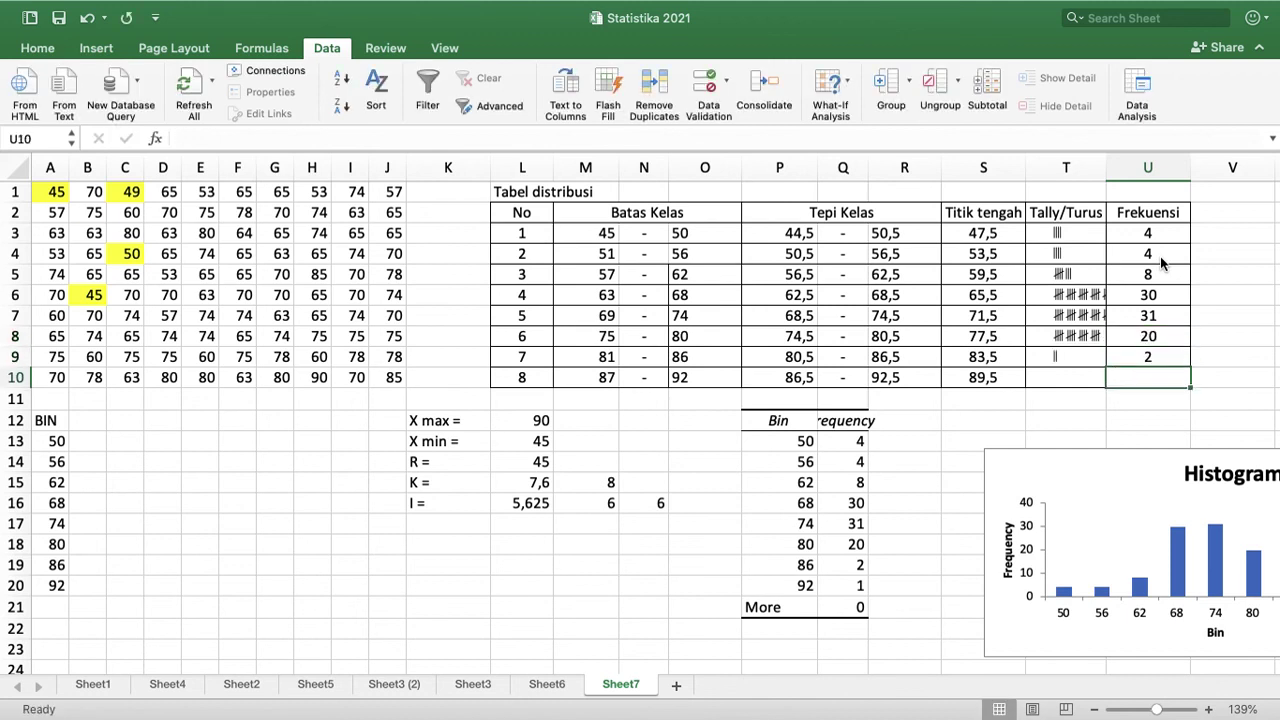
{"action": "type", "text": "1"}
{"action": "key", "text": "Return"}
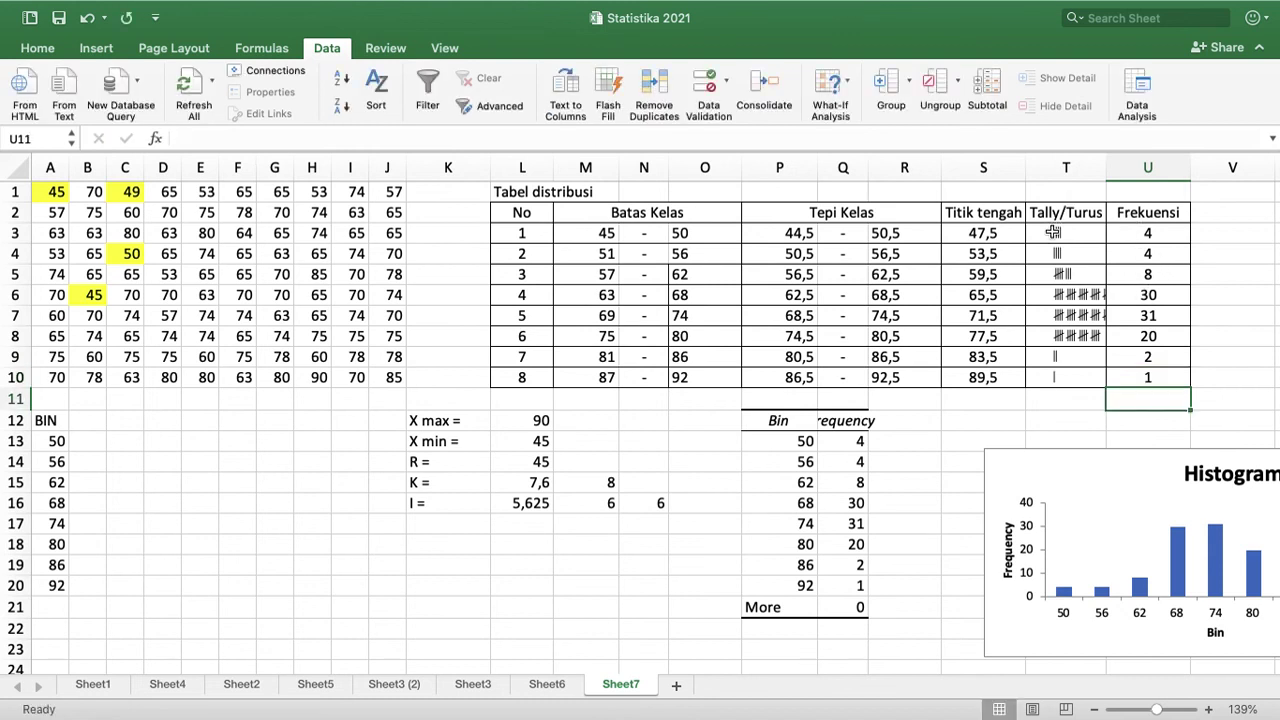
Widen the Tally/Turus column so the longest tally marks fit inside their cells
{"action": "left_click", "coordinate": [1053, 232]}
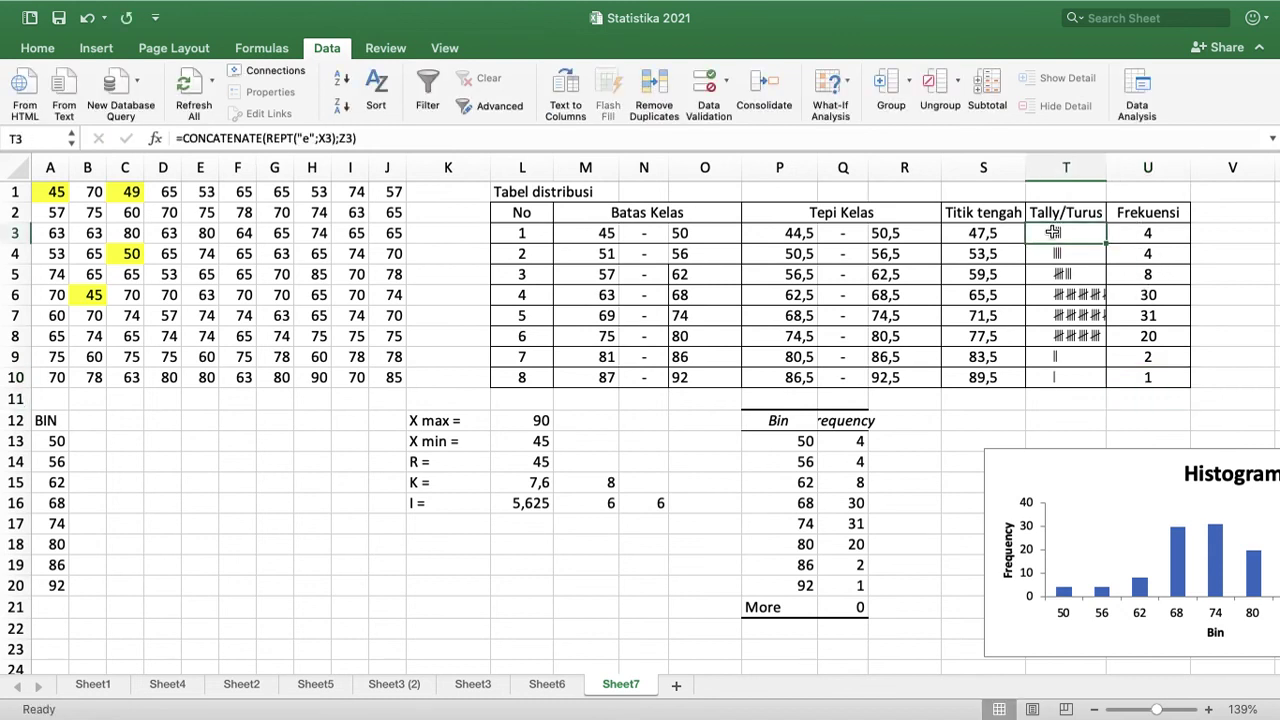
{"action": "left_click", "coordinate": [1065, 379], "text": "shift"}
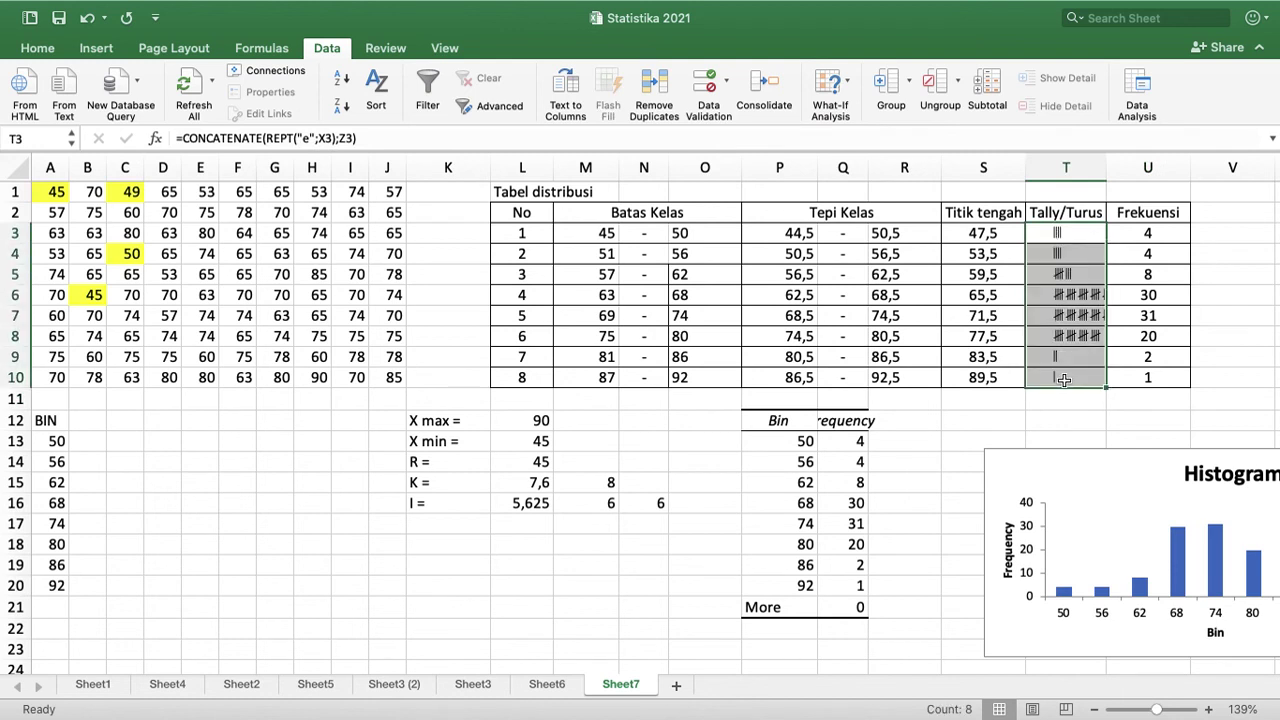
{"action": "left_click_drag", "start_coordinate": [1106, 171], "coordinate": [1165, 178]}
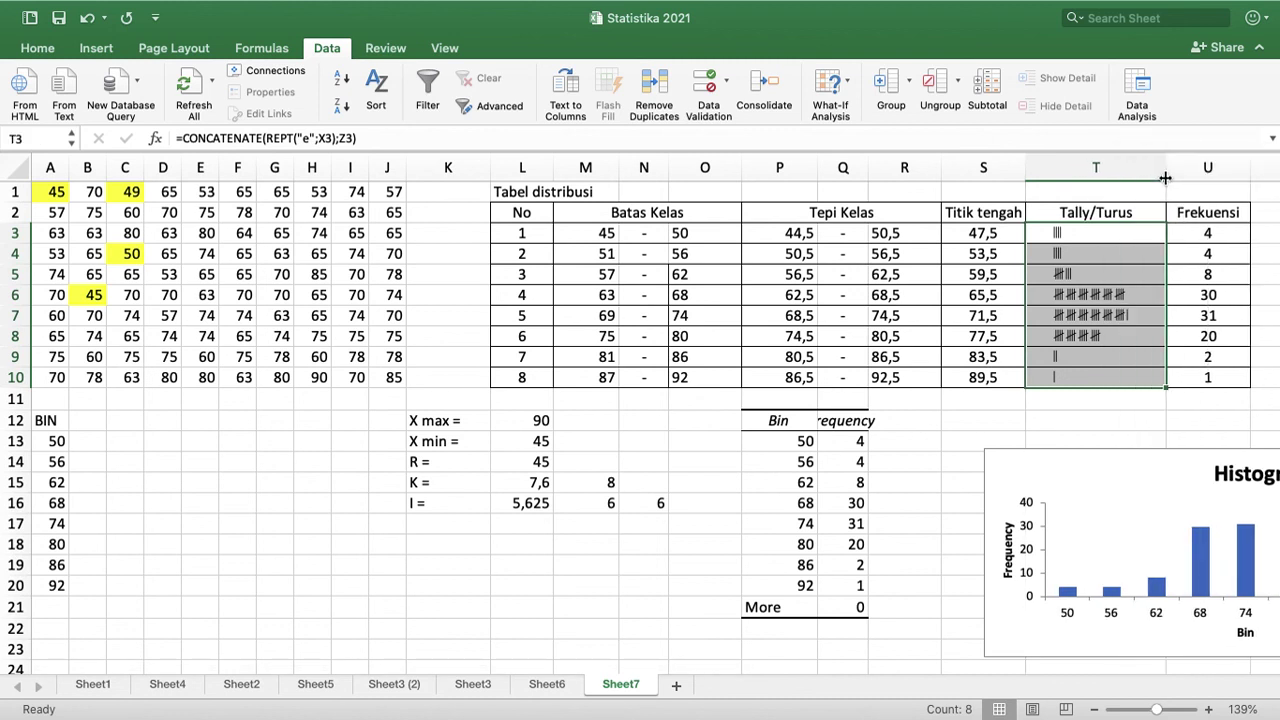
{"action": "left_click", "coordinate": [1086, 437]}
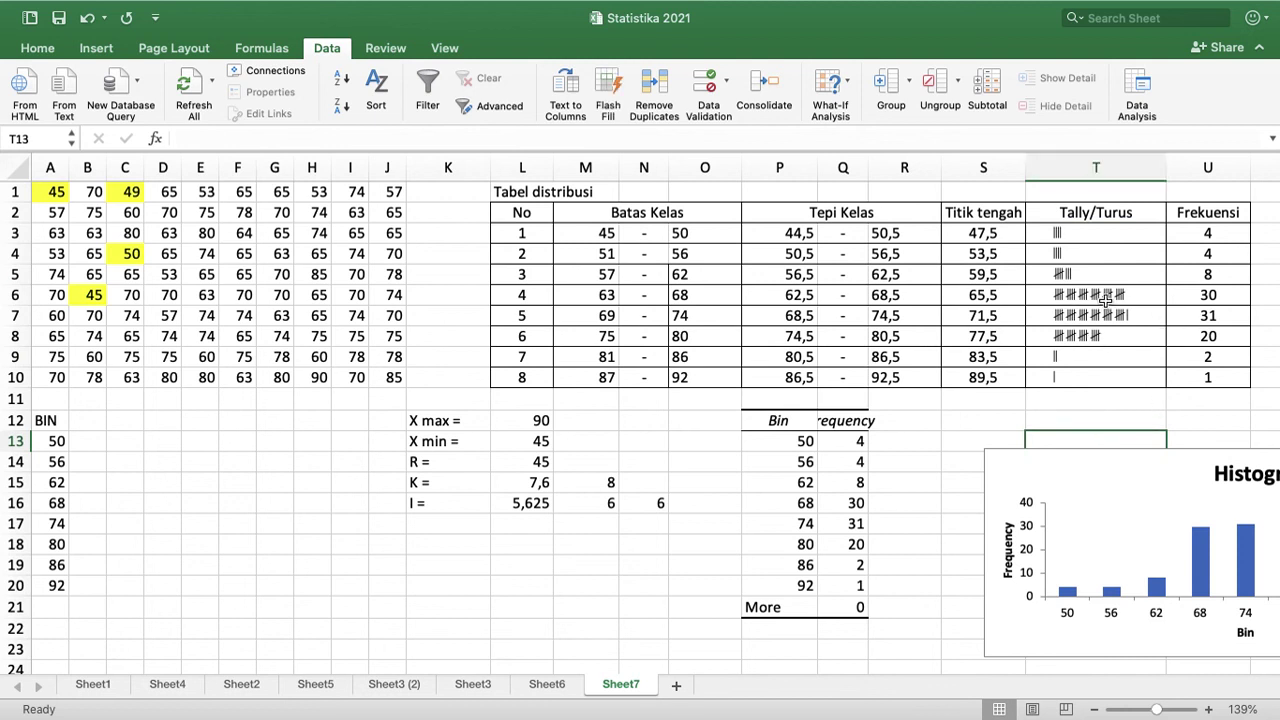
{"action": "left_click", "coordinate": [1104, 295]}
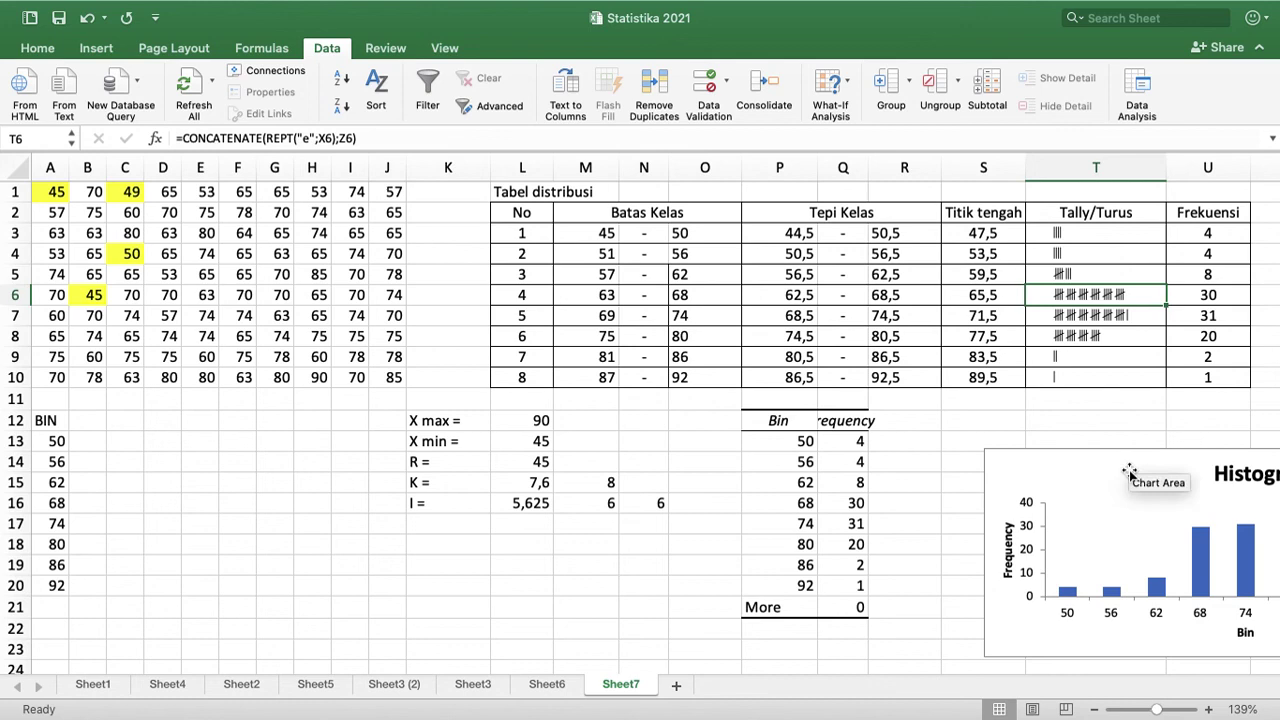
Make the histogram chart taller by extending both its lower and upper edges, then deselect it
{"action": "scroll", "coordinate": [1129, 472], "scroll_direction": "right", "scroll_amount": 10}
{"action": "scroll", "coordinate": [1129, 472], "scroll_direction": "down", "scroll_amount": 2}
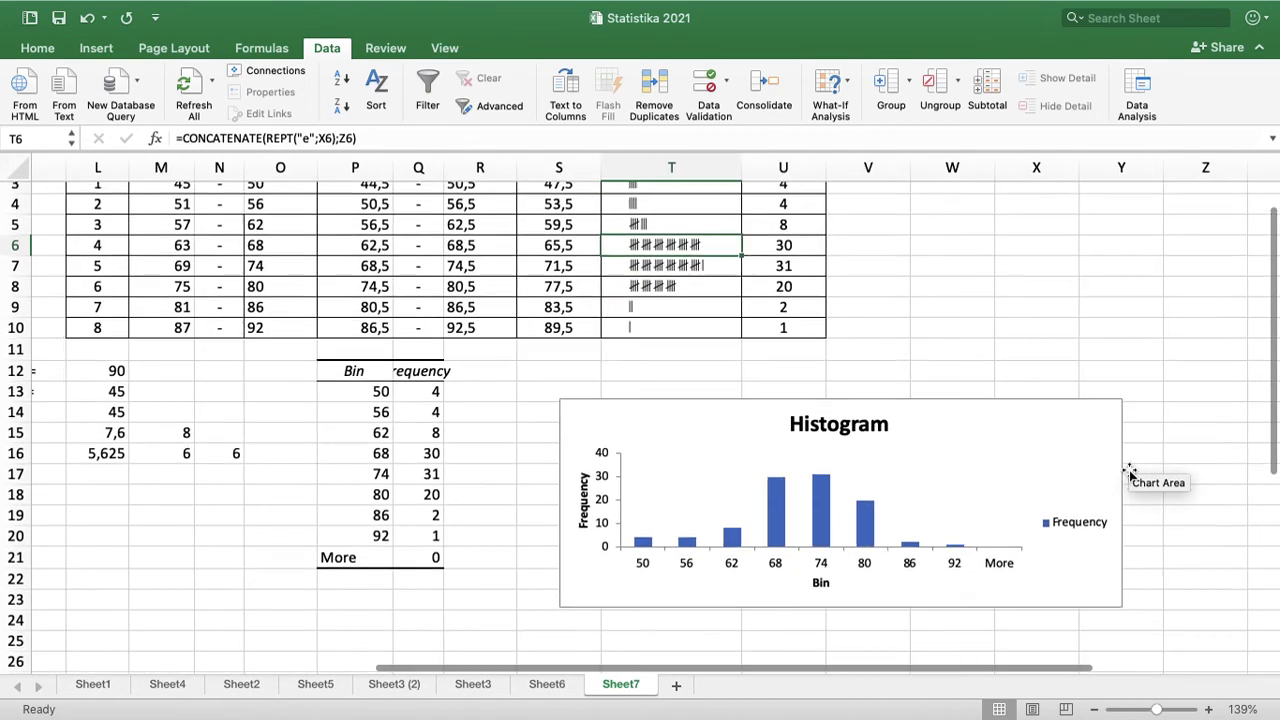
{"action": "left_click", "coordinate": [928, 576]}
{"action": "left_click_drag", "start_coordinate": [840, 608], "coordinate": [840, 662]}
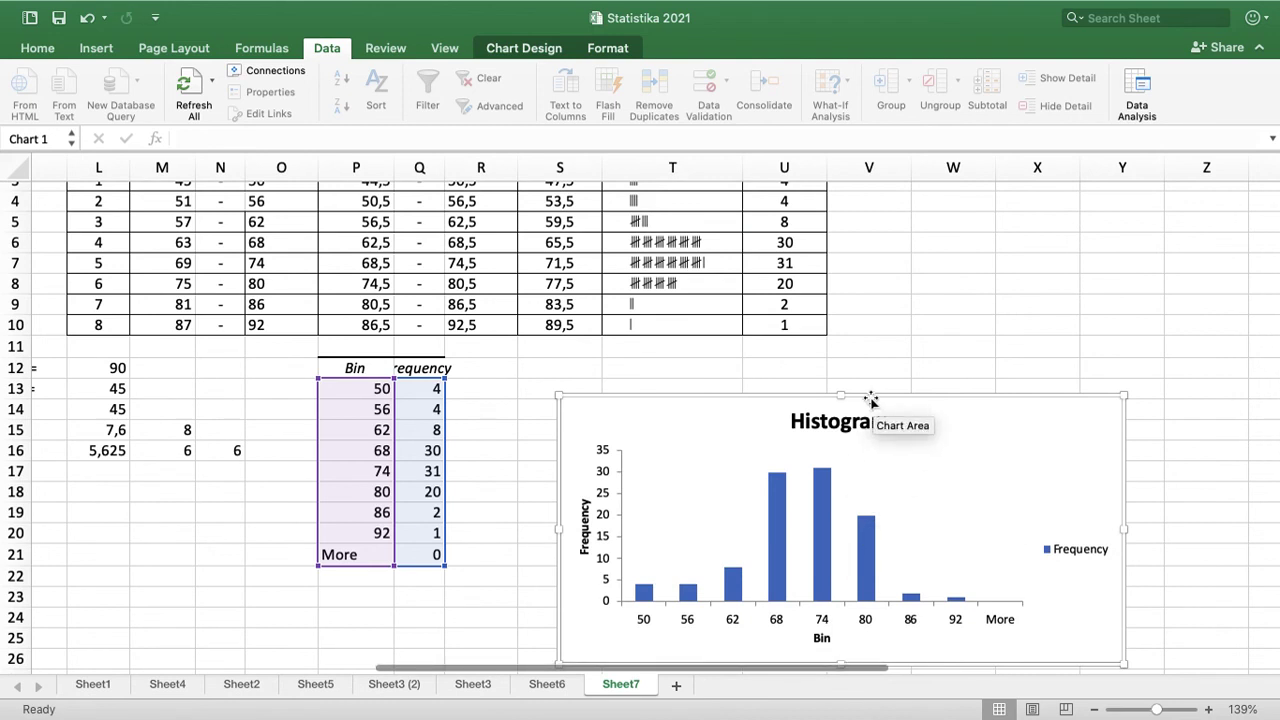
{"action": "left_click_drag", "start_coordinate": [840, 396], "coordinate": [840, 352]}
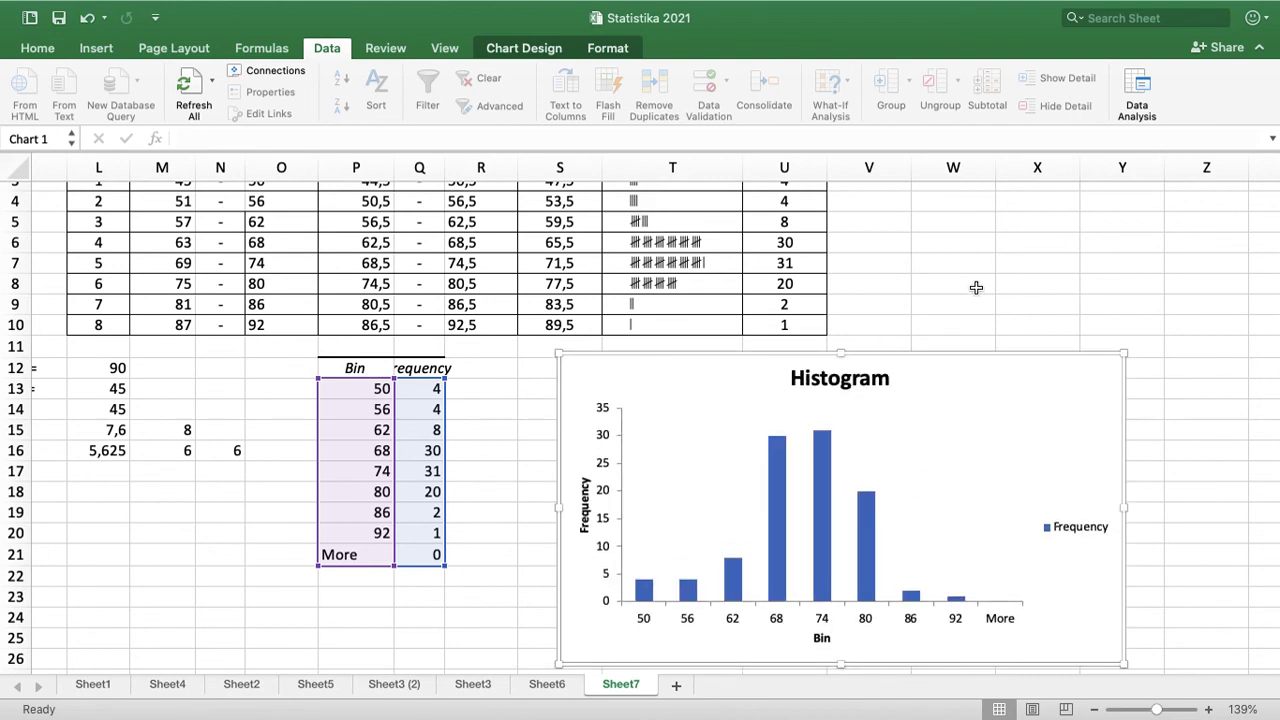
{"action": "scroll", "coordinate": [976, 287], "scroll_direction": "up", "scroll_amount": 2}
{"action": "scroll", "coordinate": [976, 287], "scroll_direction": "left", "scroll_amount": 10}
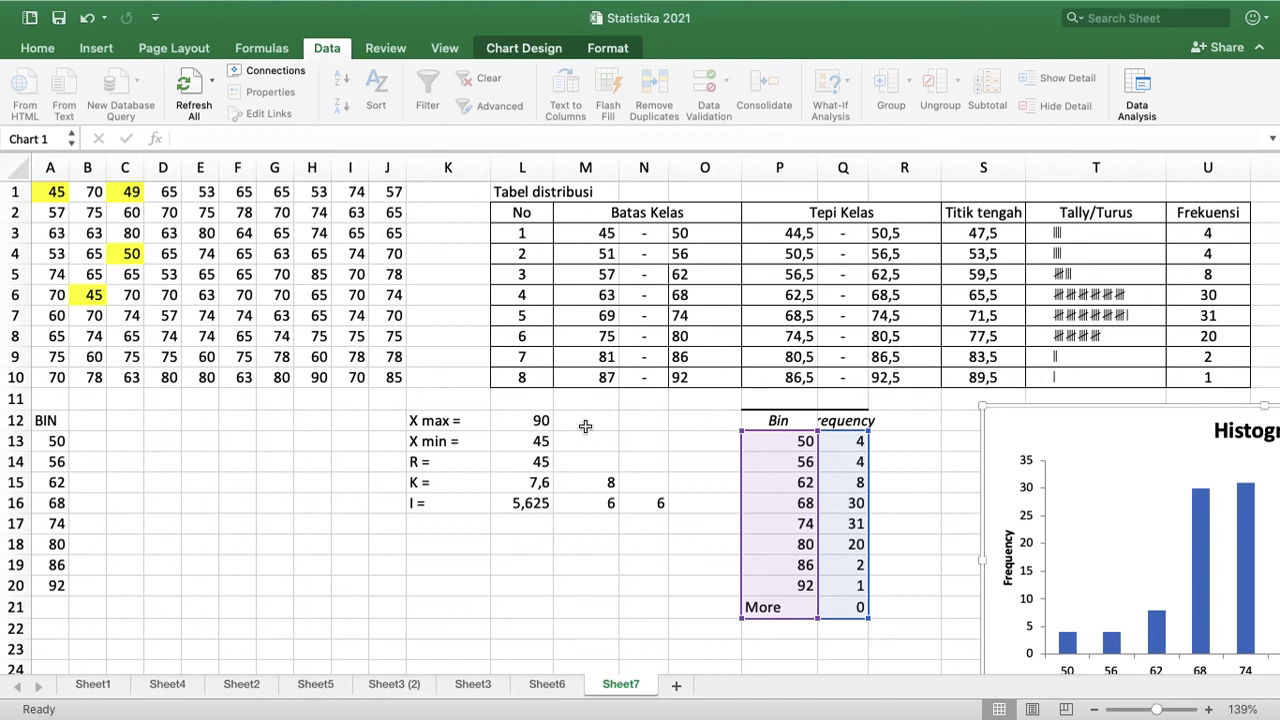
{"action": "left_click", "coordinate": [482, 553]}
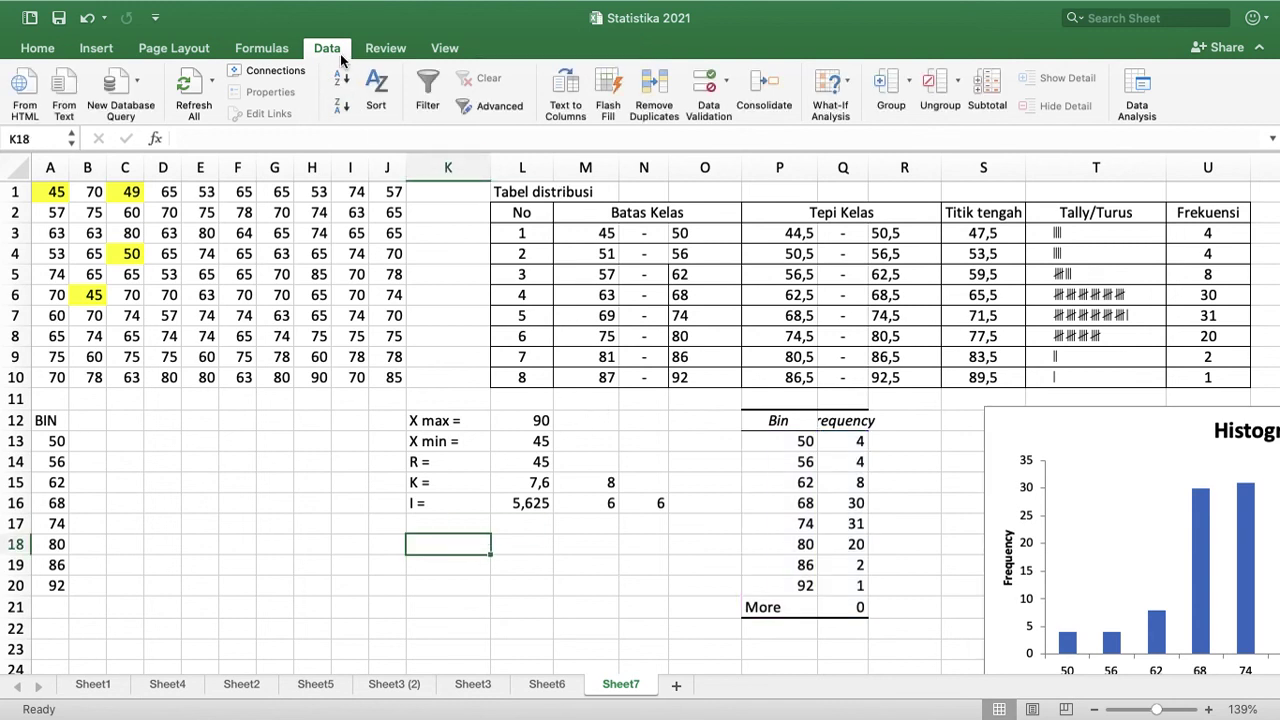
{"action": "left_click", "coordinate": [1136, 105]}
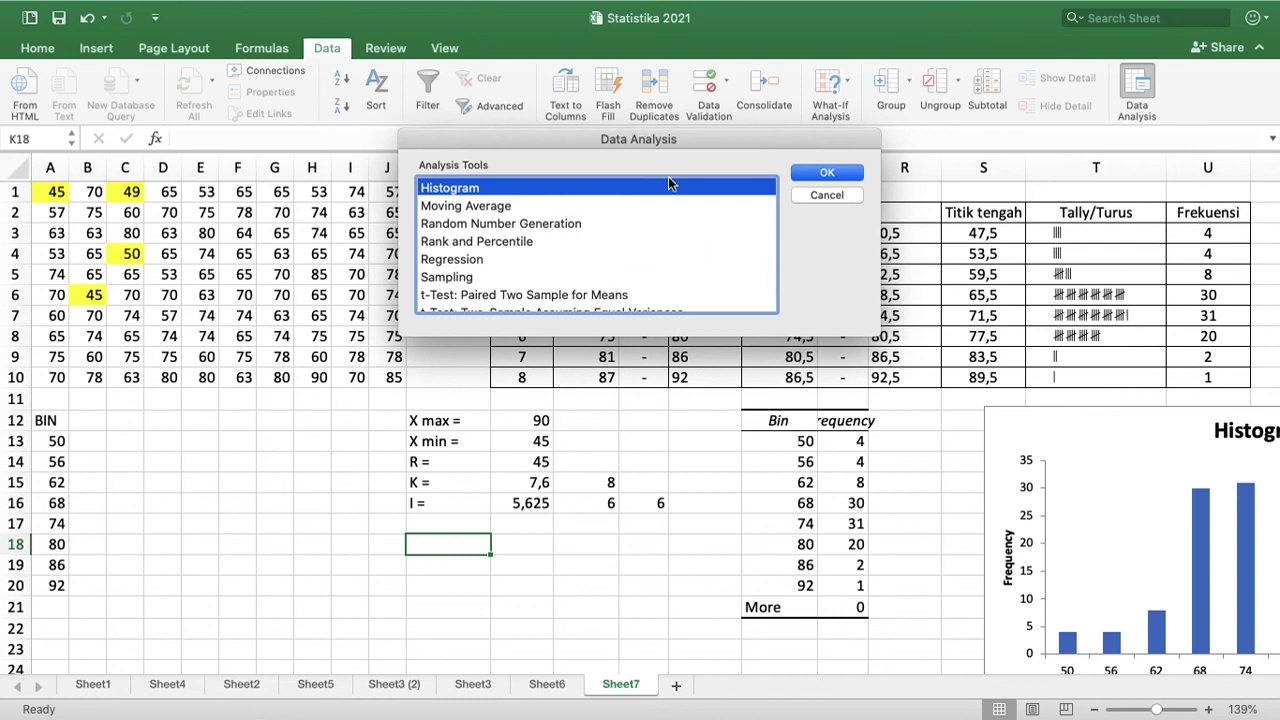
{"action": "left_click", "coordinate": [833, 174]}
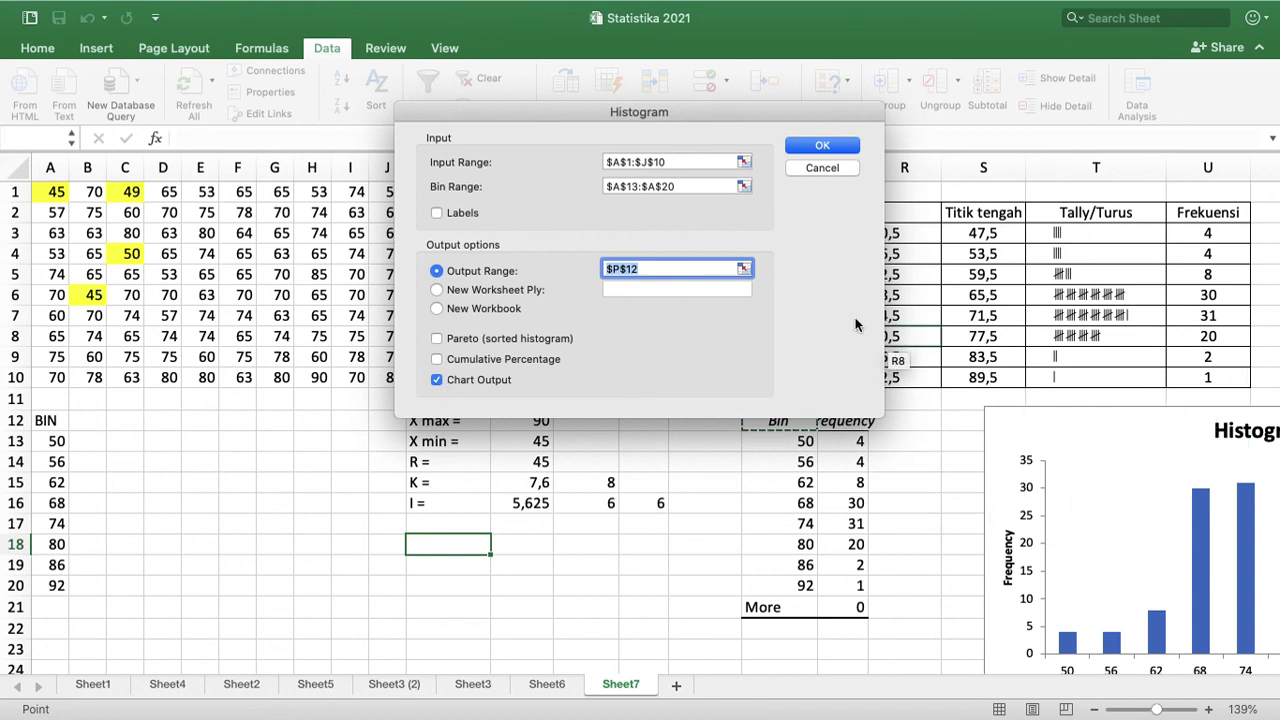
{"action": "left_click", "coordinate": [819, 144]}
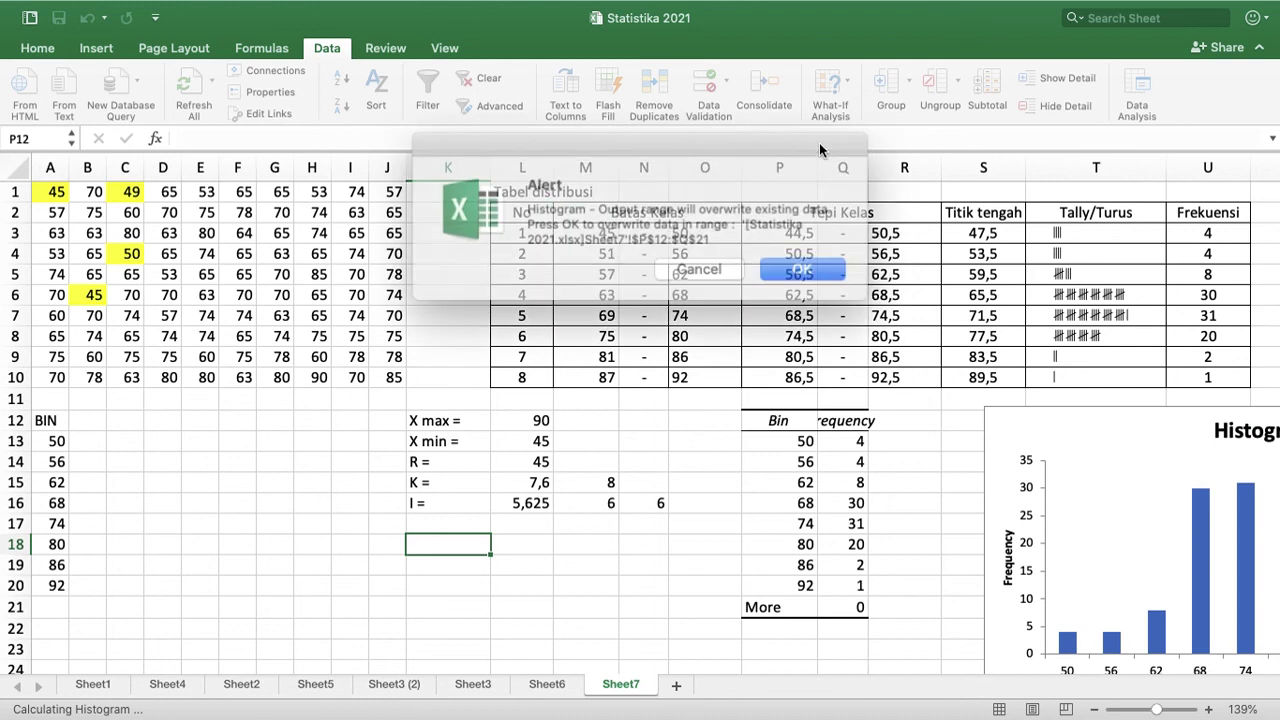
{"action": "left_click", "coordinate": [697, 261]}
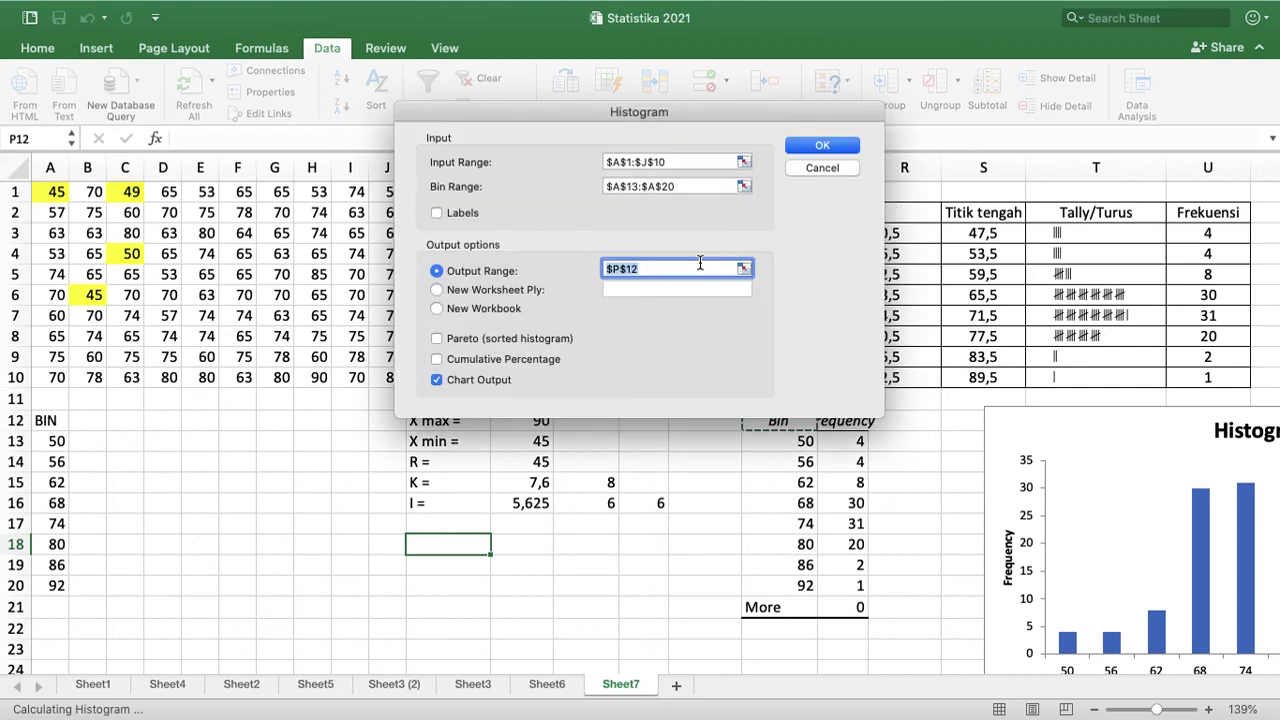
{"action": "left_click", "coordinate": [843, 168]}
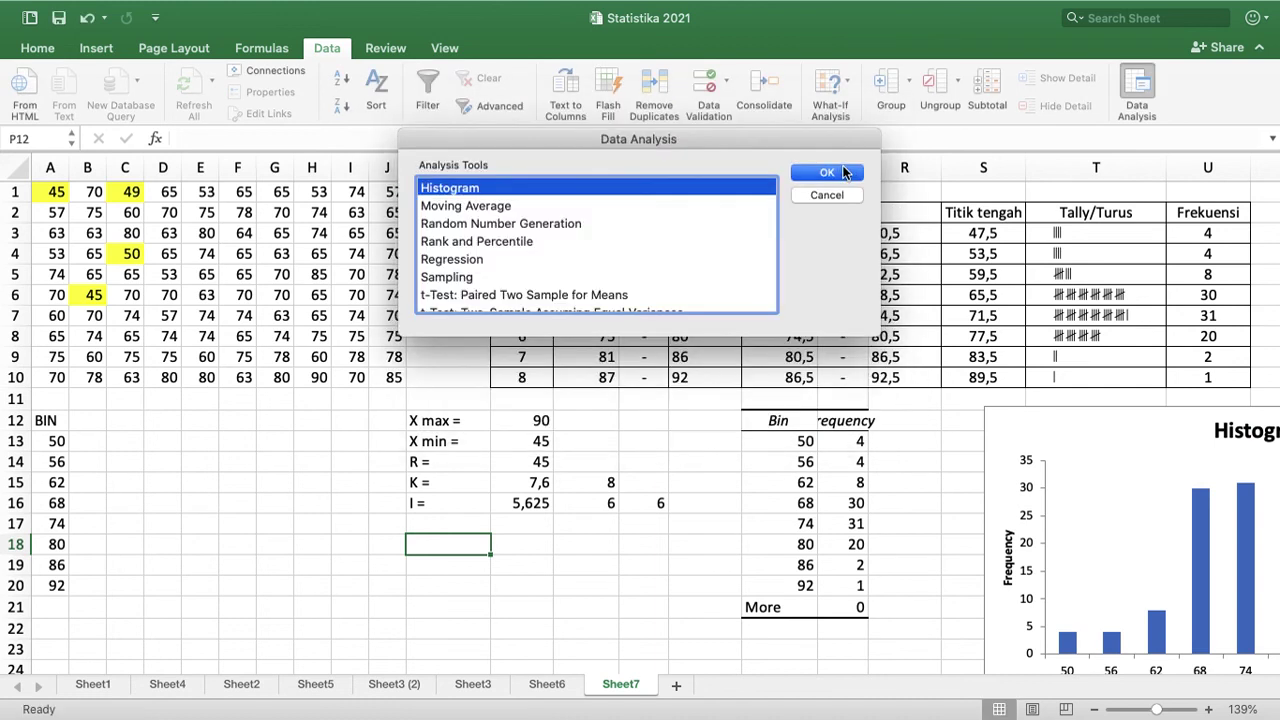
{"action": "left_click", "coordinate": [825, 198]}
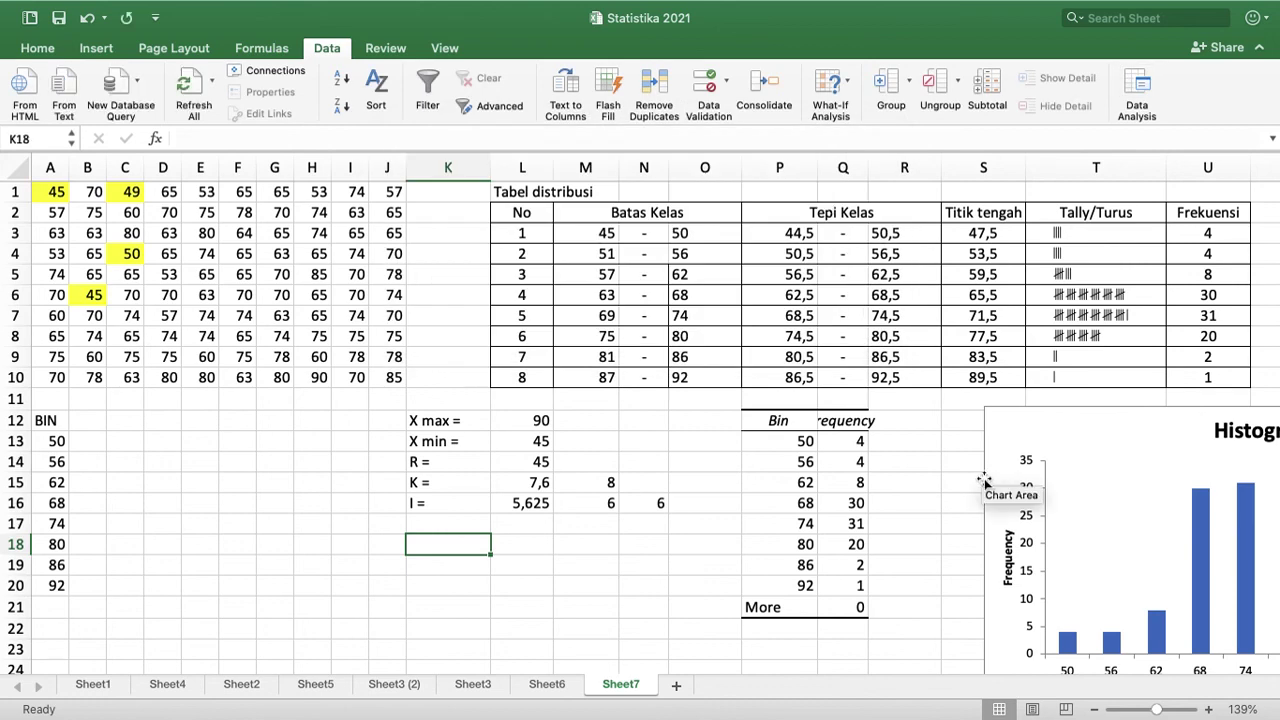
Leave full screen, switch to Acrobat Reader and review the frequency distribution slides from page 7 to Tabel 1 on page 10
{"action": "mouse_move", "coordinate": [97, 6]}
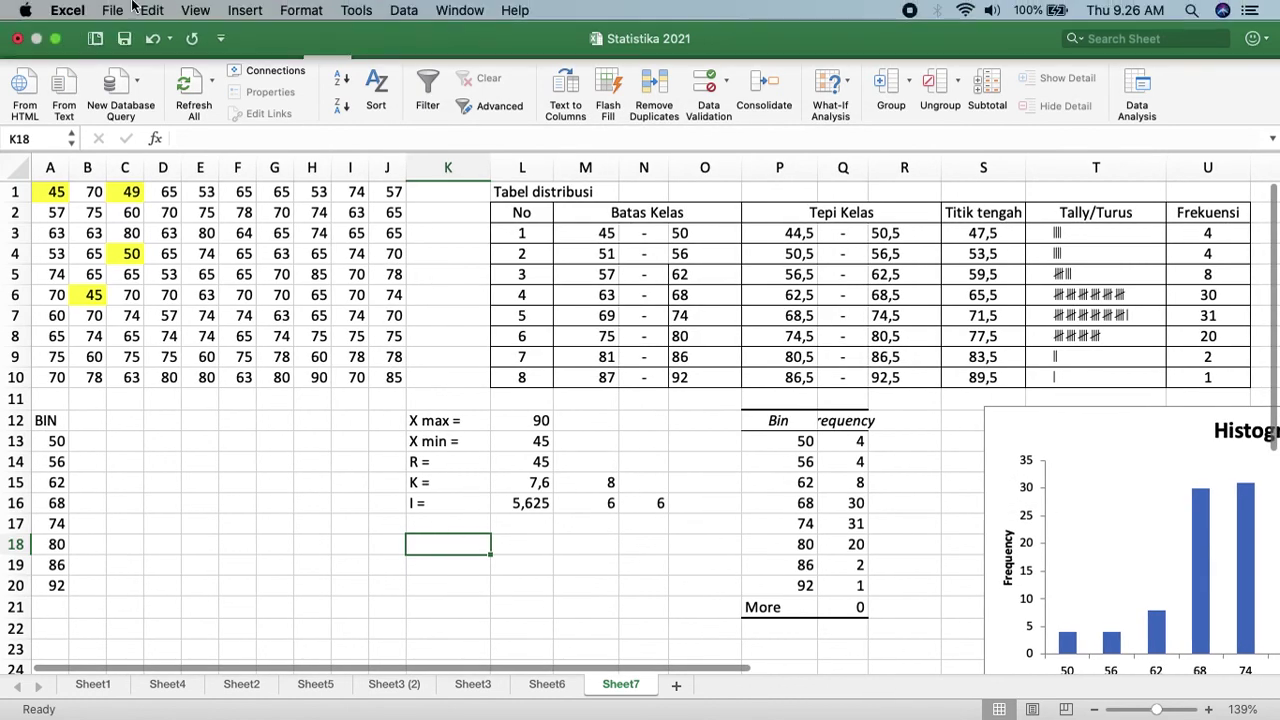
{"action": "left_click", "coordinate": [57, 40]}
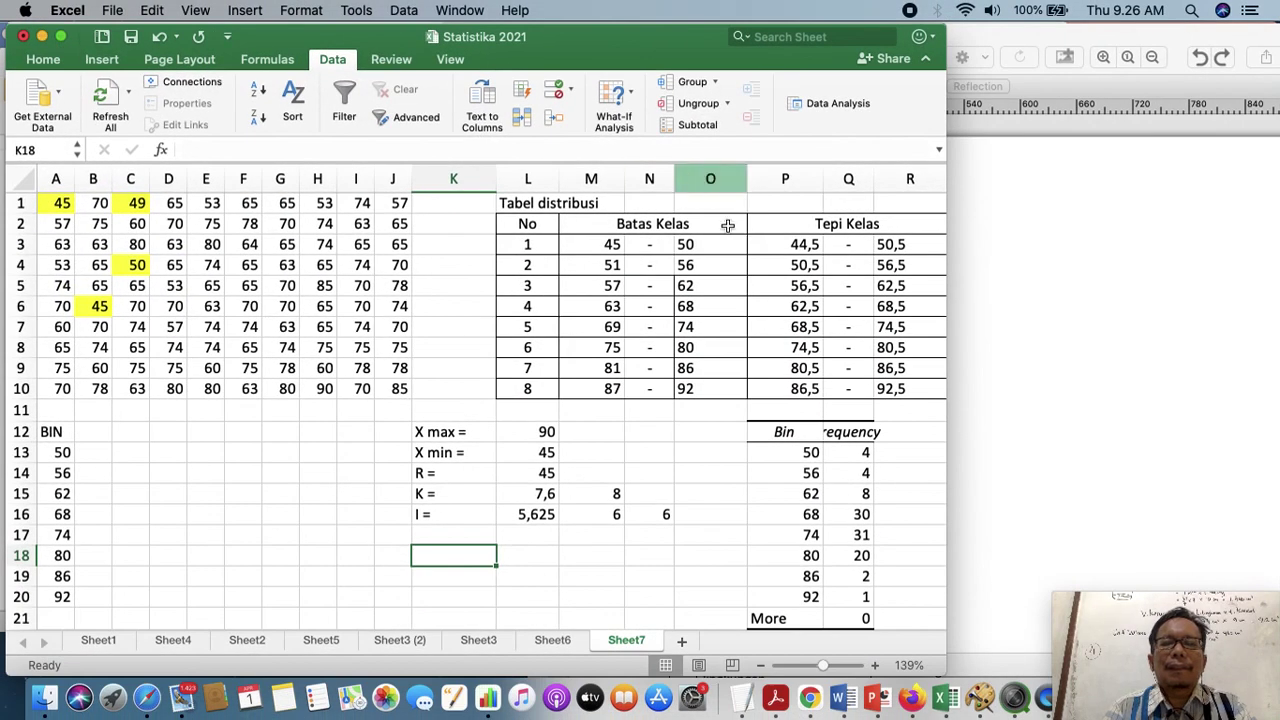
{"action": "left_click", "coordinate": [776, 697]}
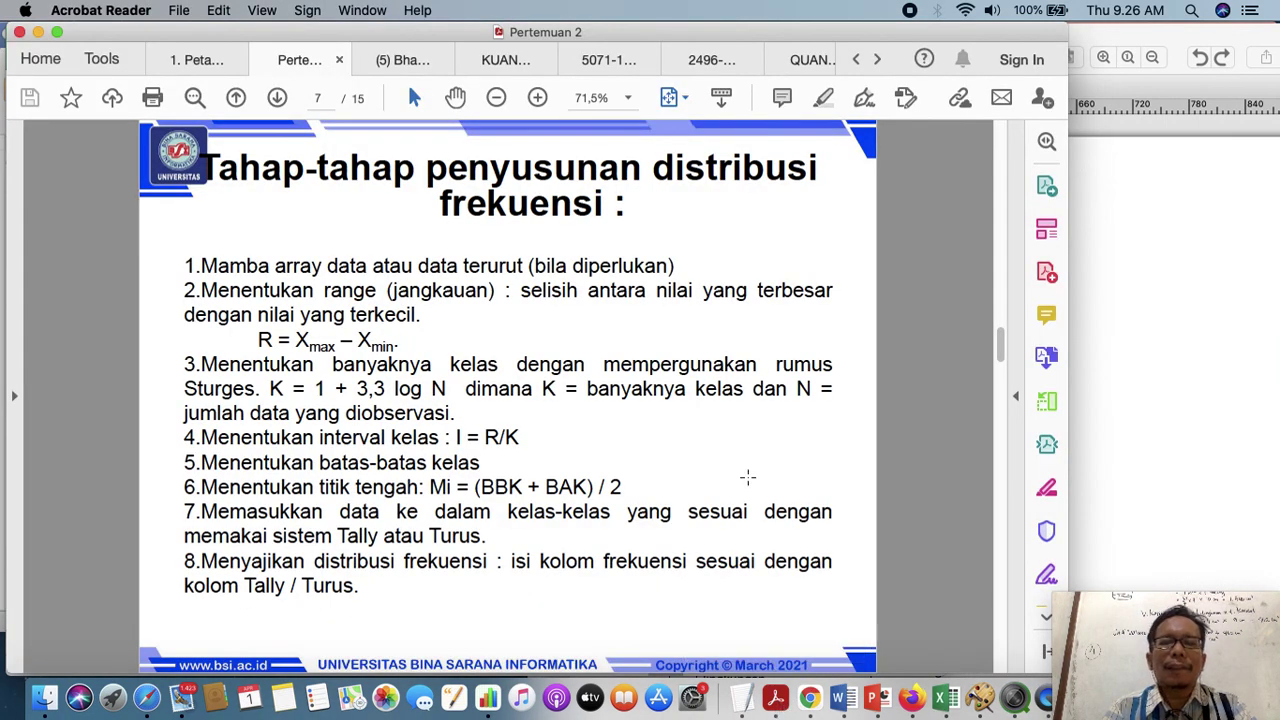
{"action": "scroll", "coordinate": [748, 477], "scroll_direction": "down", "scroll_amount": 2}
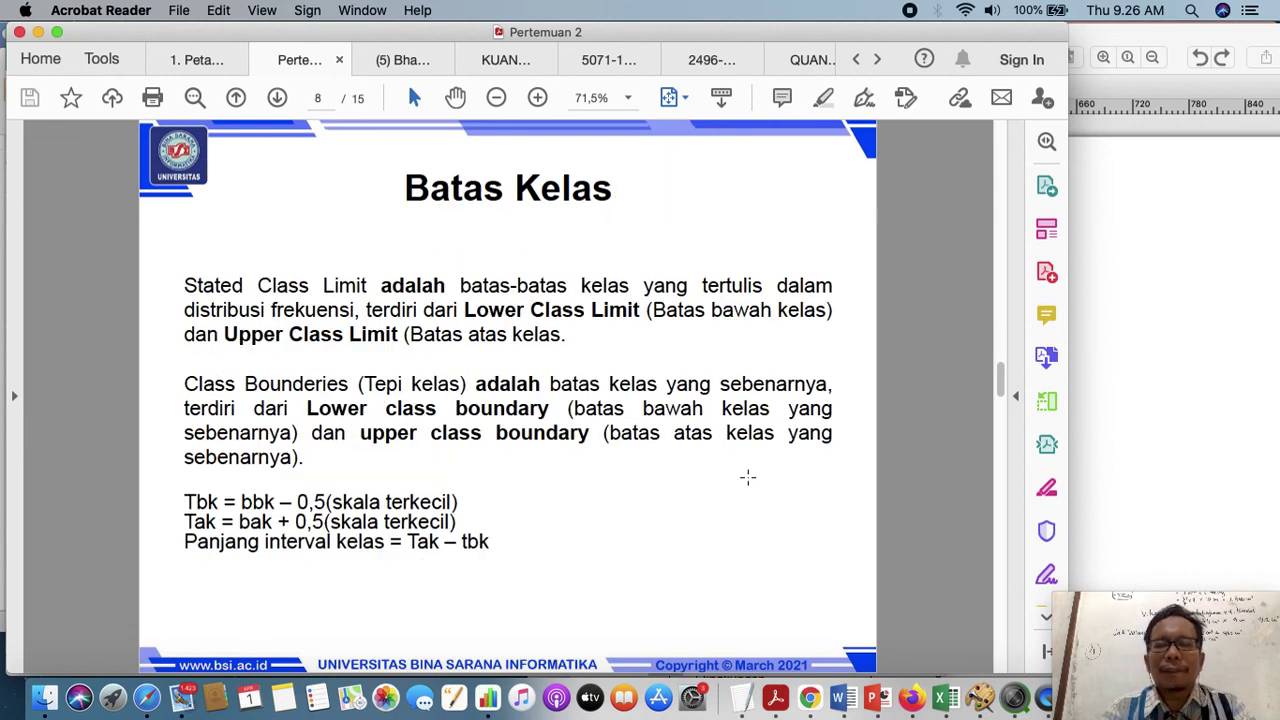
{"action": "scroll", "coordinate": [748, 477], "scroll_direction": "down", "scroll_amount": 2}
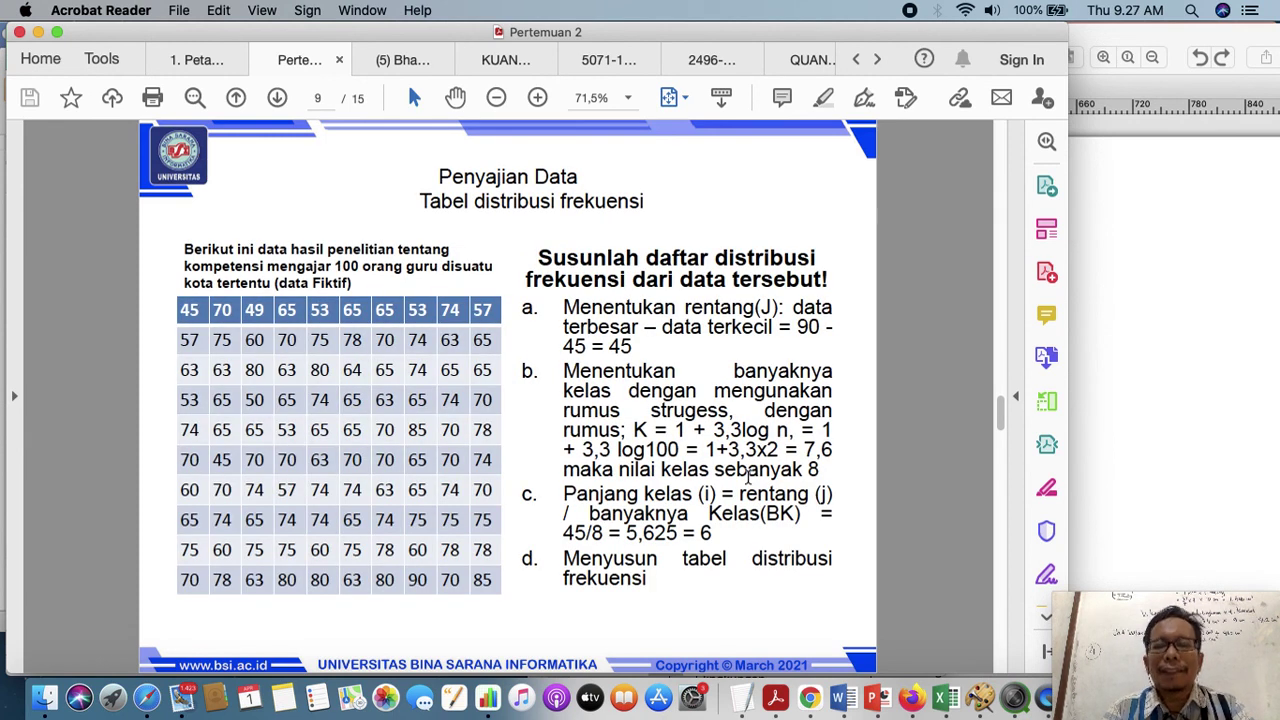
{"action": "scroll", "coordinate": [650, 514], "scroll_direction": "down", "scroll_amount": 2}
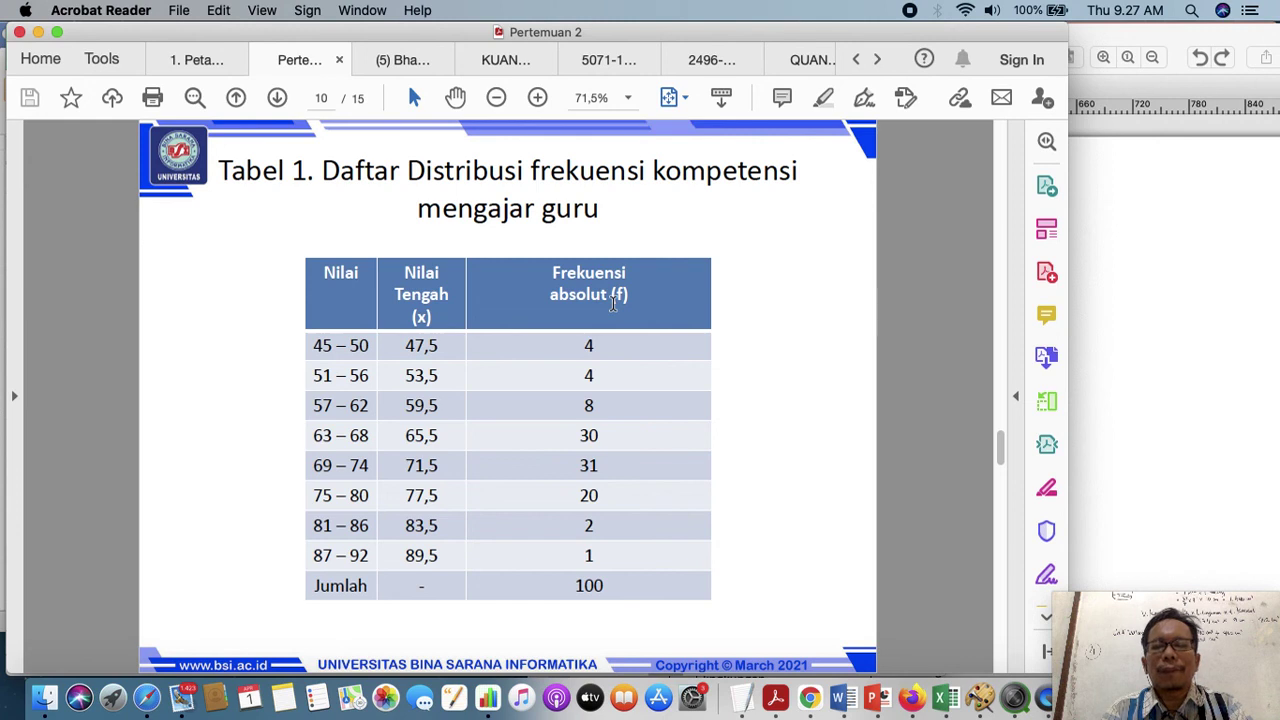
Switch back to Excel and examine the distribution table's Frekuensi column against the slide's table
{"action": "left_click", "coordinate": [940, 700]}
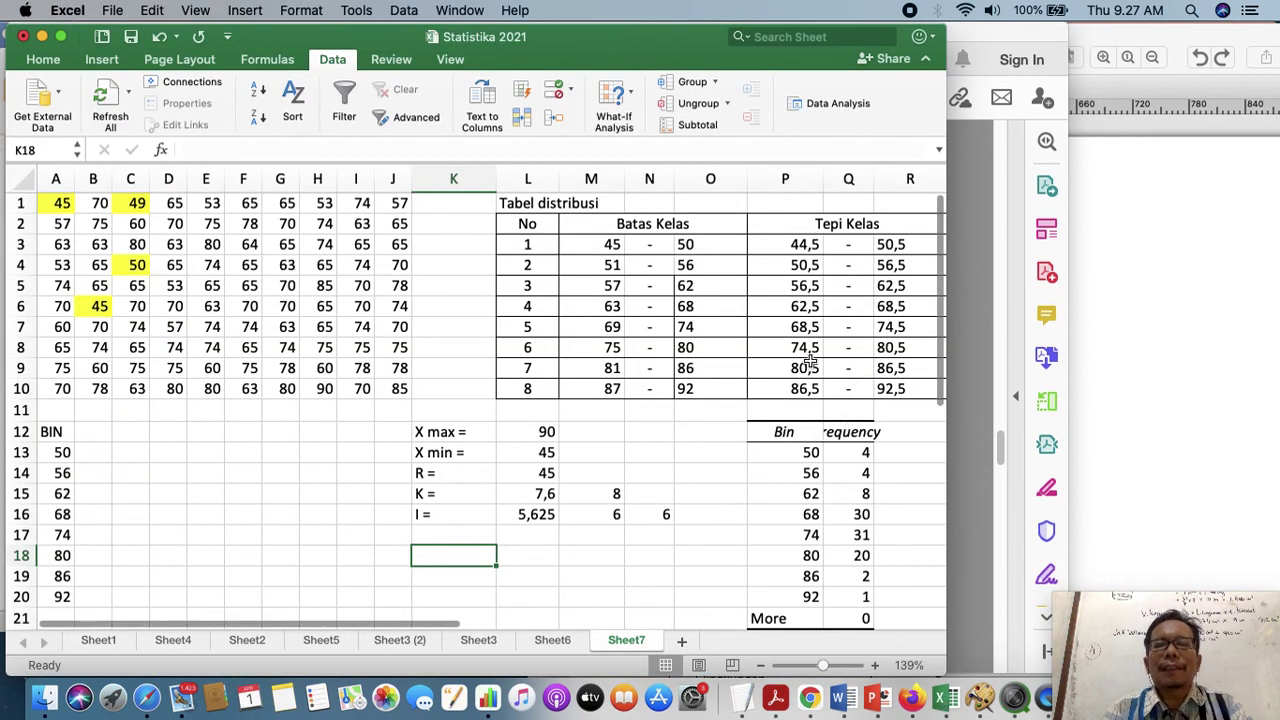
{"action": "scroll", "coordinate": [810, 360], "scroll_direction": "right", "scroll_amount": 6}
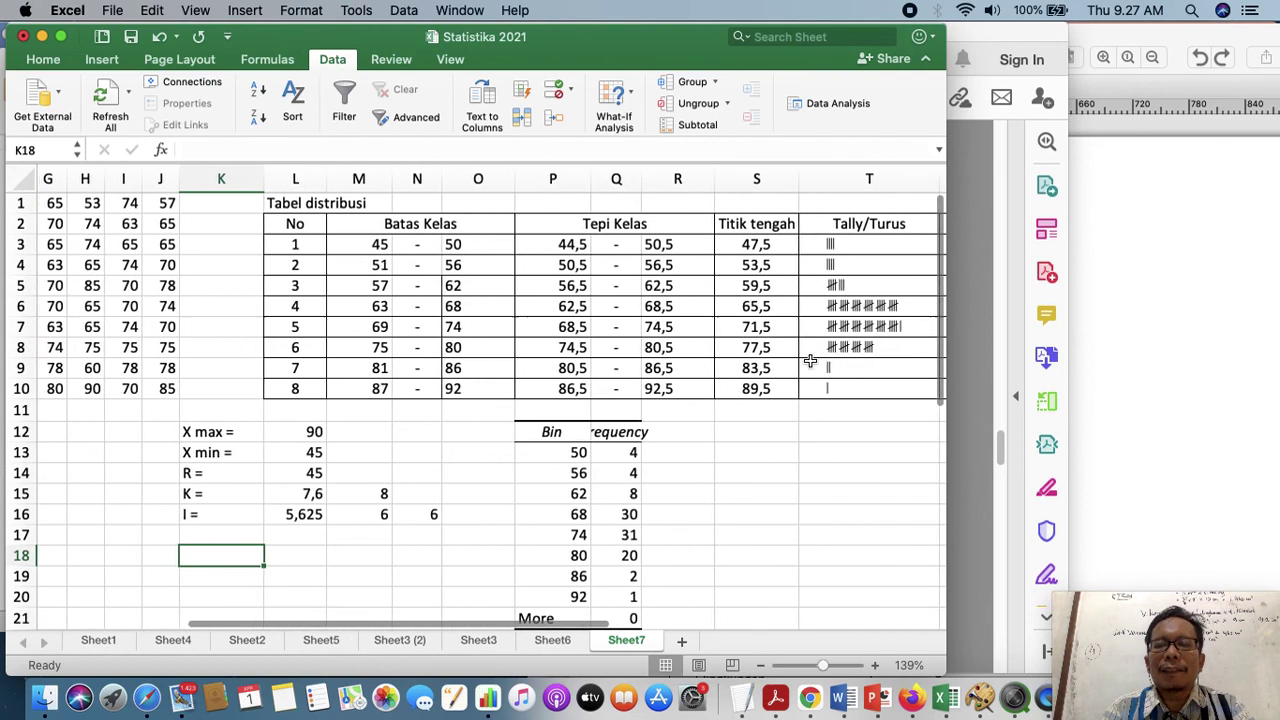
{"action": "scroll", "coordinate": [810, 360], "scroll_direction": "right", "scroll_amount": 1}
{"action": "scroll", "coordinate": [812, 360], "scroll_direction": "right", "scroll_amount": 4}
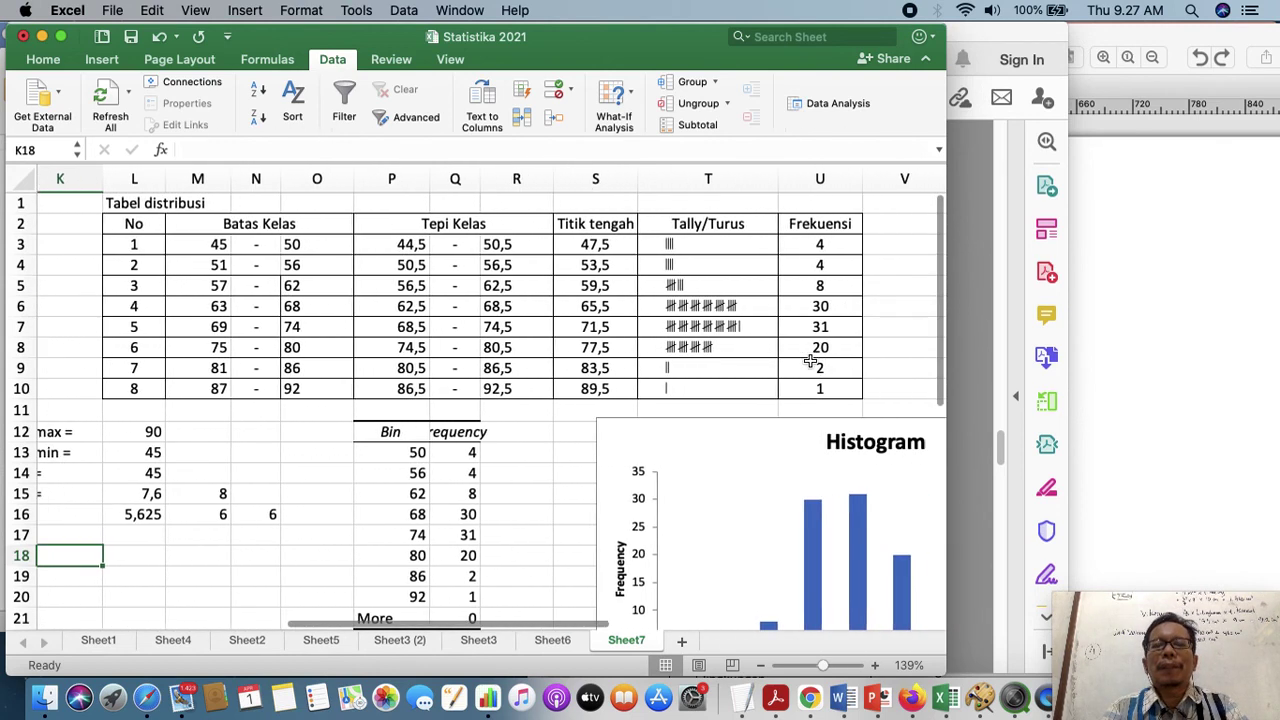